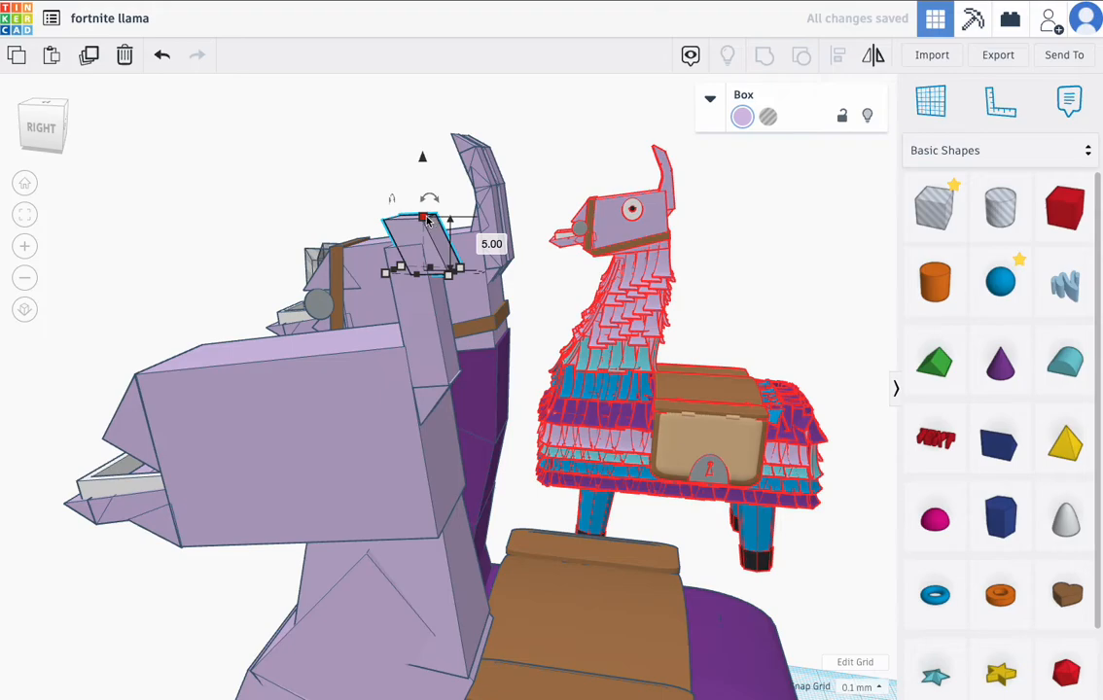
- Set the upper ear box's height to 7 mm and its front-to-back length to 5 mm
left_click(489, 242)
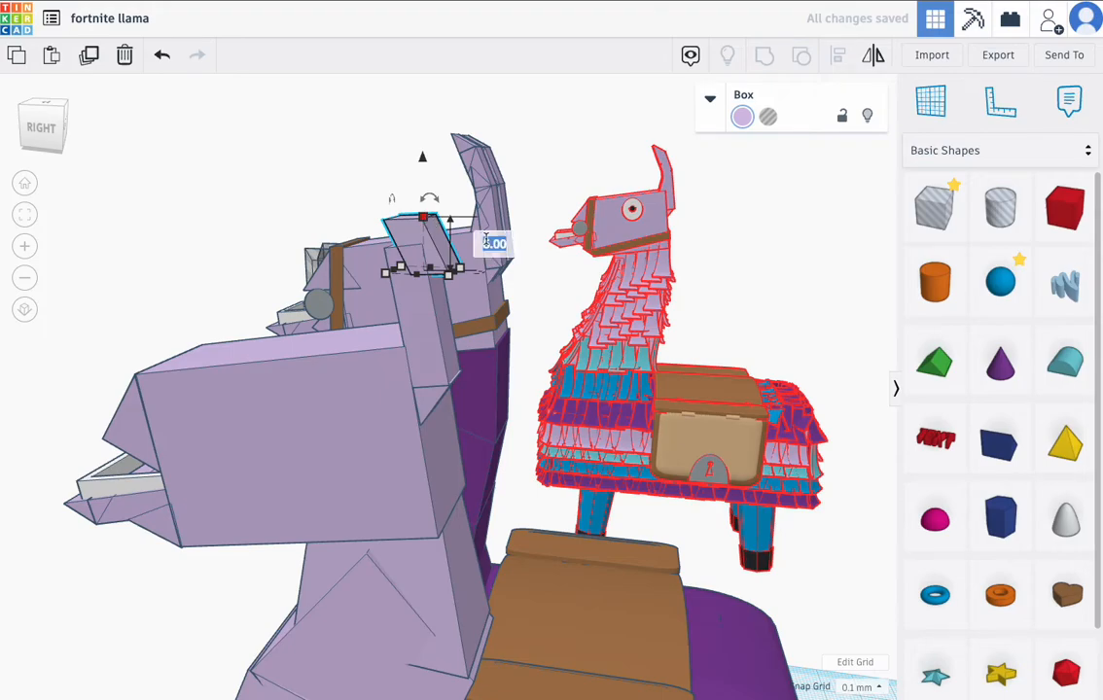
type("7")
key("Return")
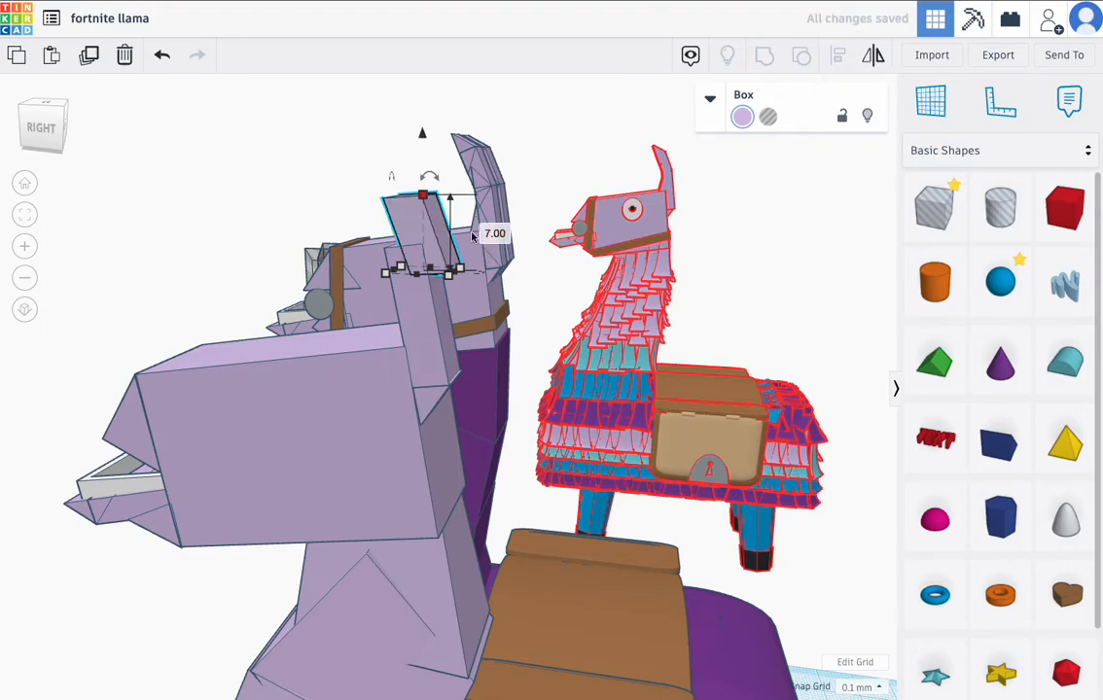
left_click(395, 285)
type("5")
key("Return")
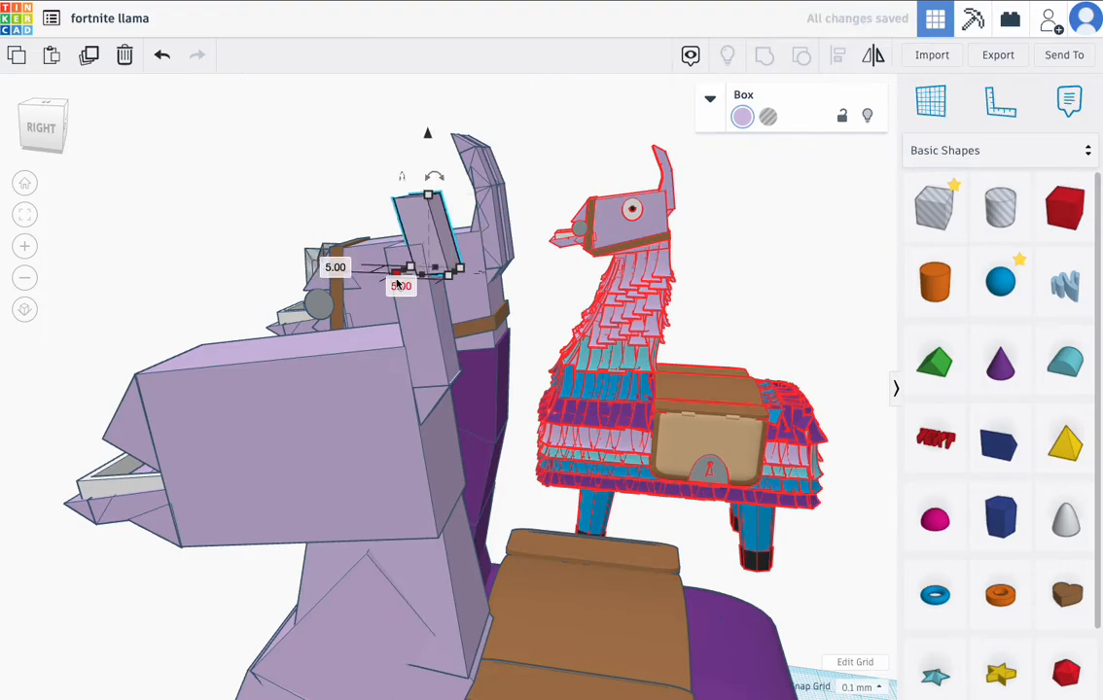
- Raise the upper ear box onto the lower ear segment's top and shift it forward toward the snout
left_click_drag(428, 134, 424, 114)
key("Left")
key("Left")
key("Left")
key("Left")
key("Left")
key("Left")
key("Left")
key("Left")
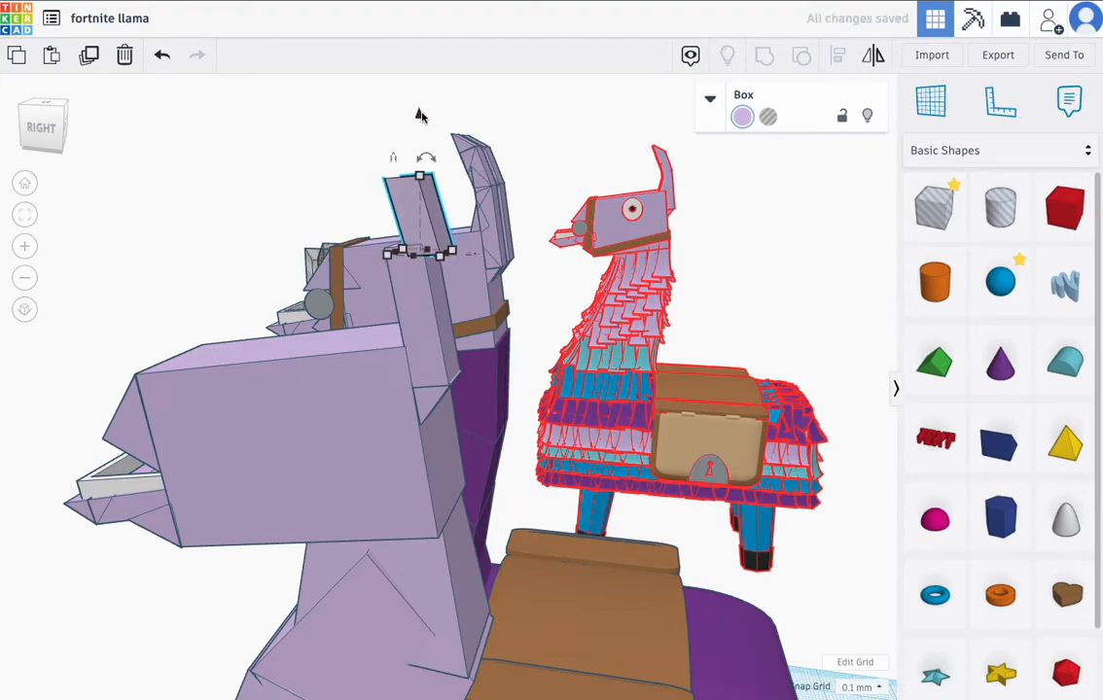
key("Left")
key("Left")
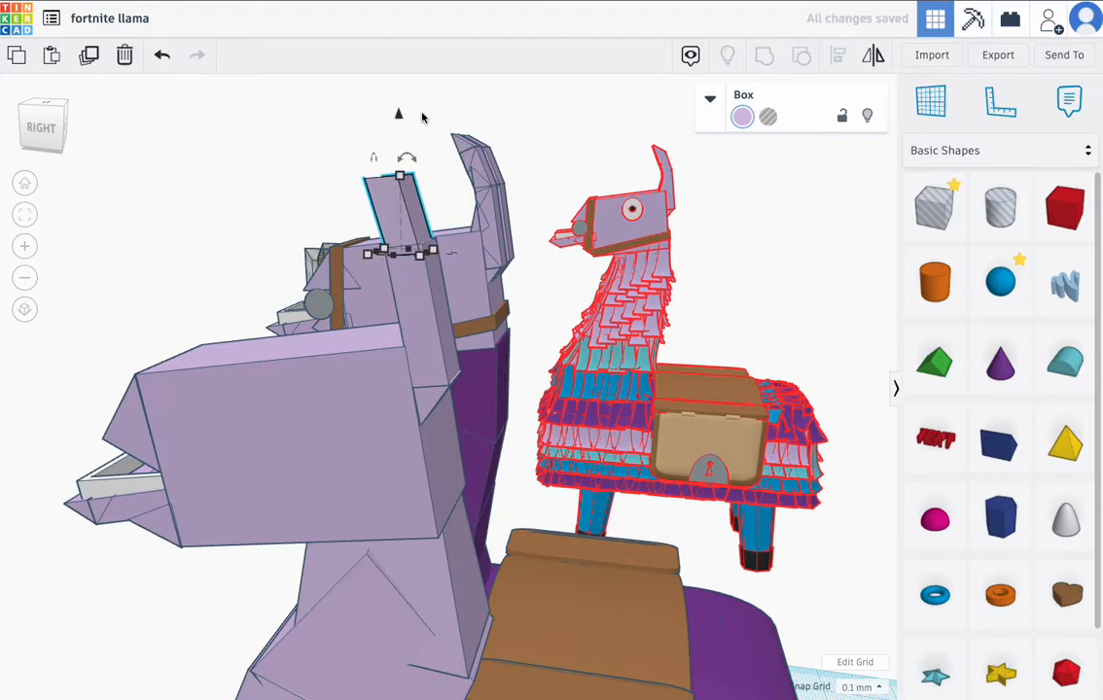
- Set the upper ear box's front-to-back length to 6 mm
right_click_drag(416, 171, 483, 185)
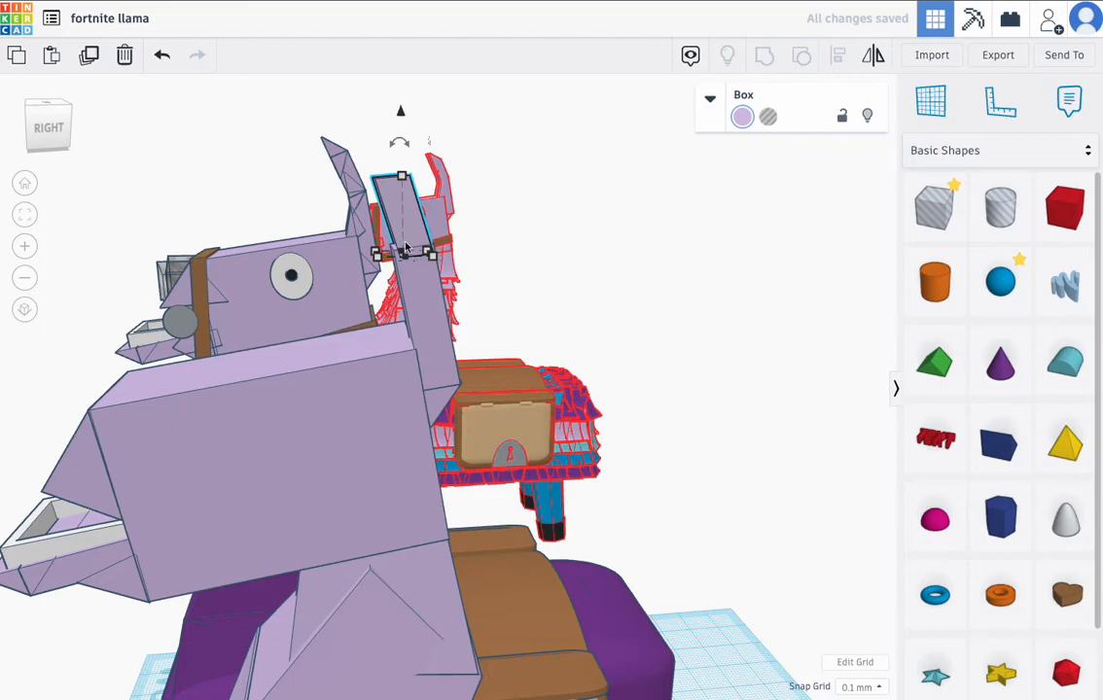
mouse_move(431, 255)
left_click(419, 276)
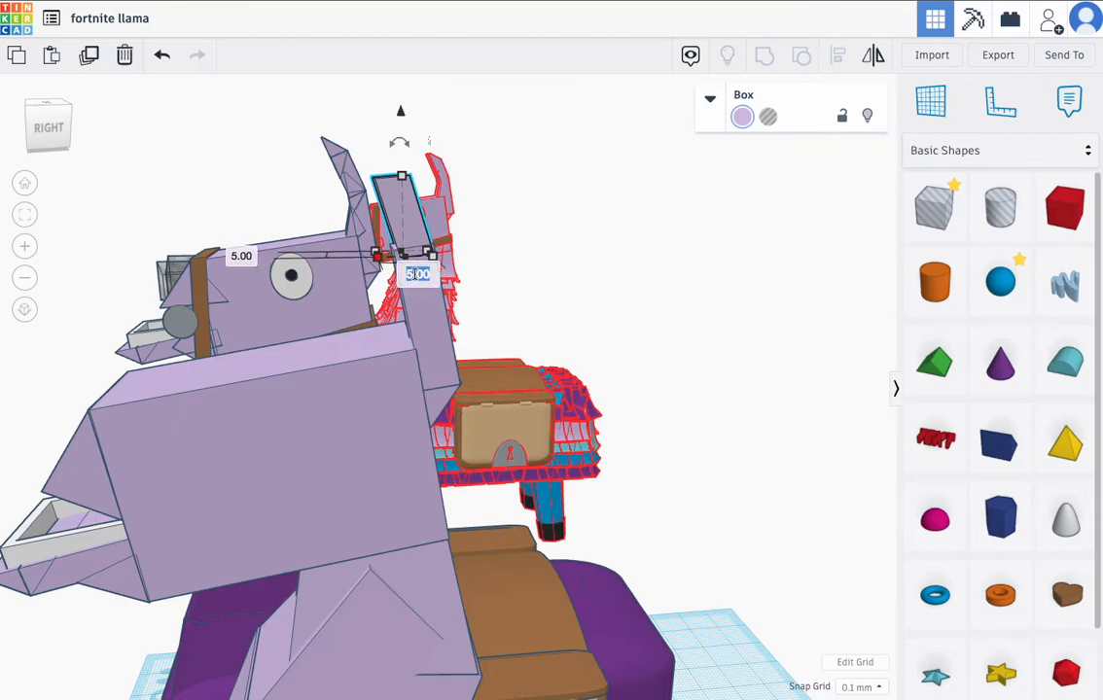
type("6")
key("Return")
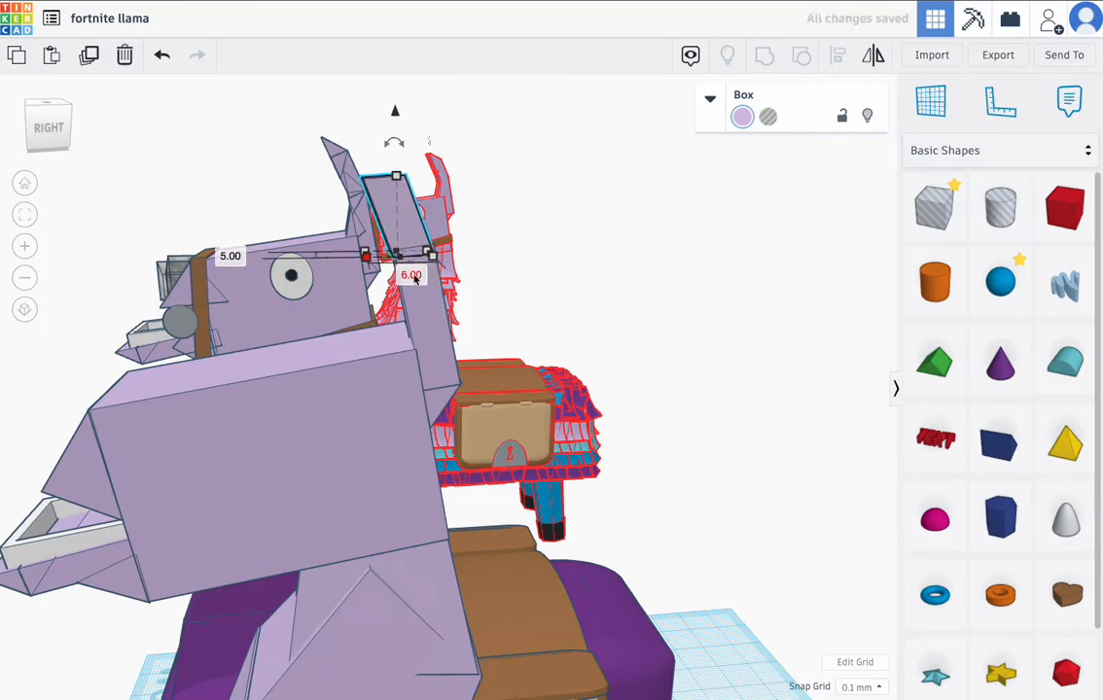
- Duplicate the roof wedge at the ear's base and raise the copy about 21.57 mm, above the ear
right_click_drag(509, 226, 407, 233)
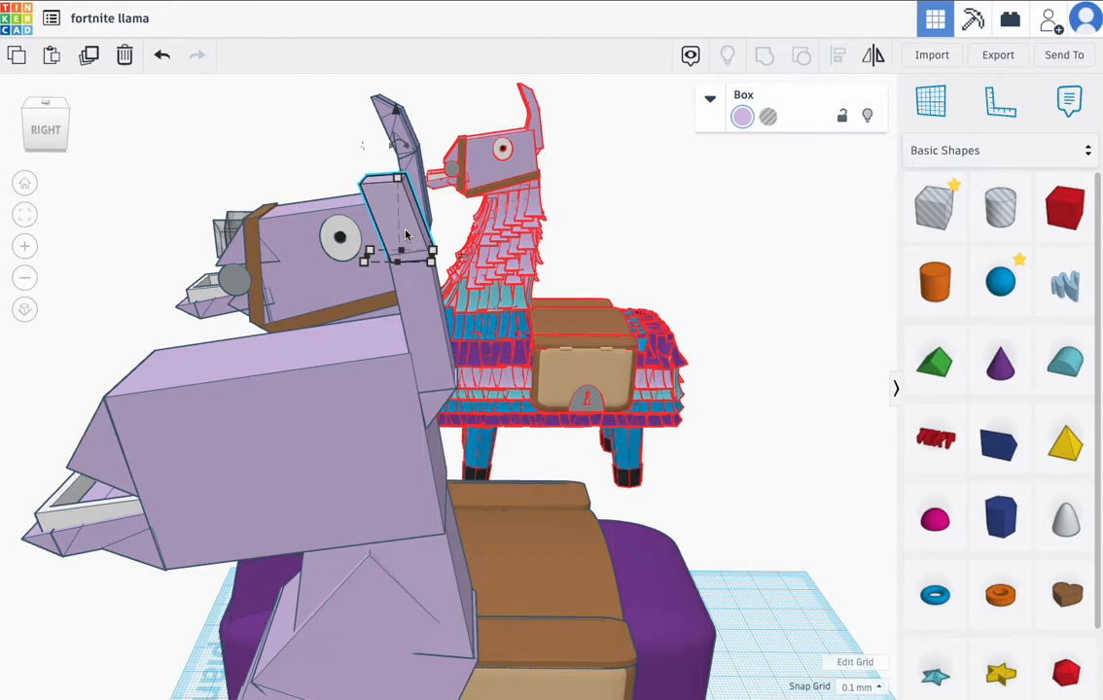
left_click(427, 397)
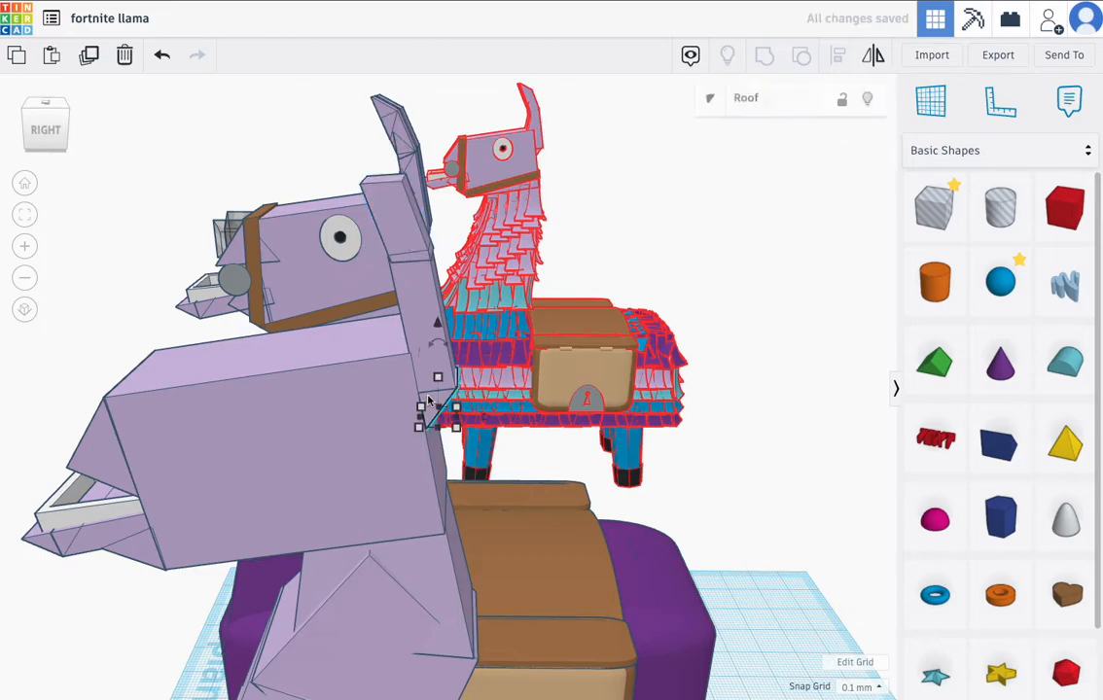
left_click(87, 59)
left_click_drag(432, 331, 383, 107)
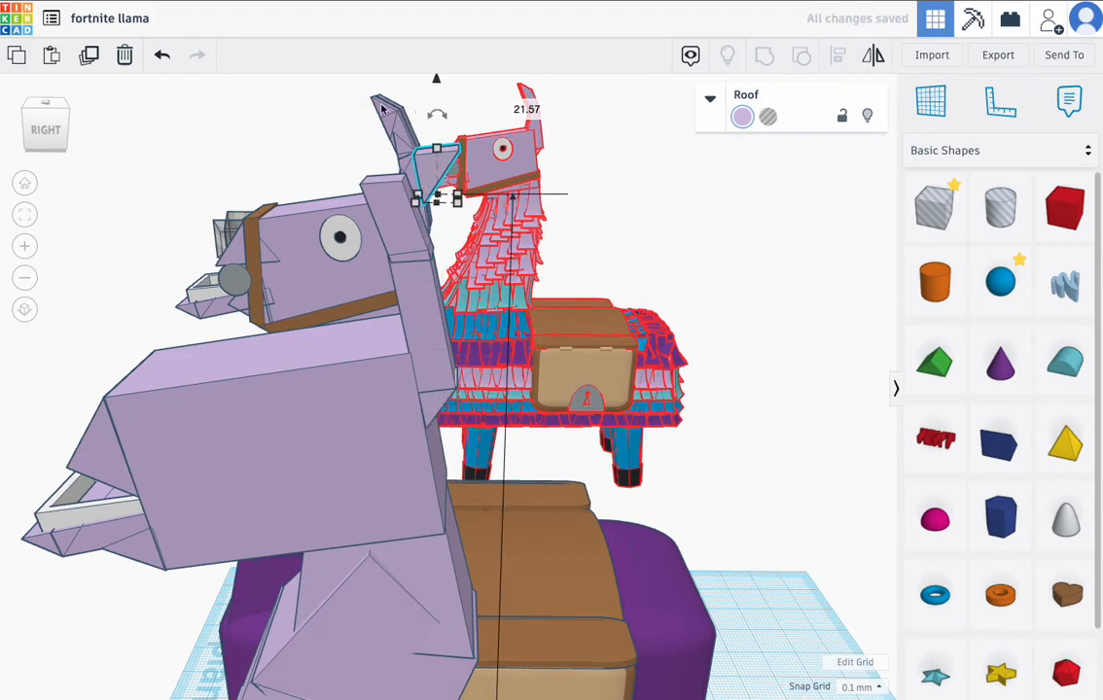
- Rotate the copied wedge to 117° so its top slopes down toward the back
mouse_move(435, 119)
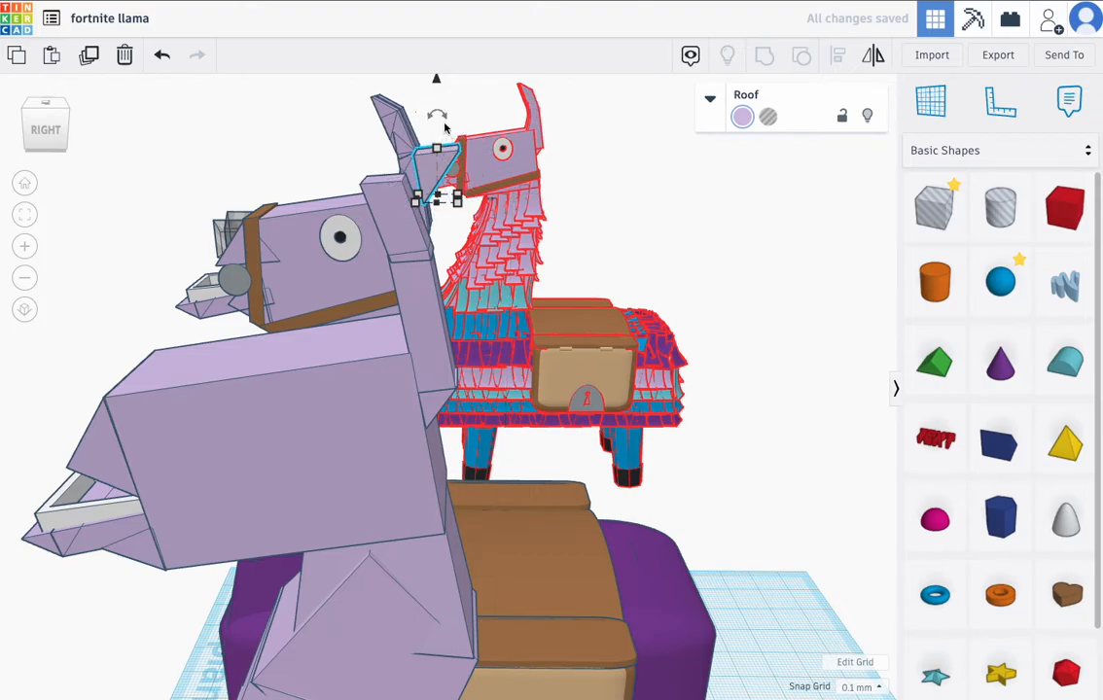
scroll(440, 156, "up", 2)
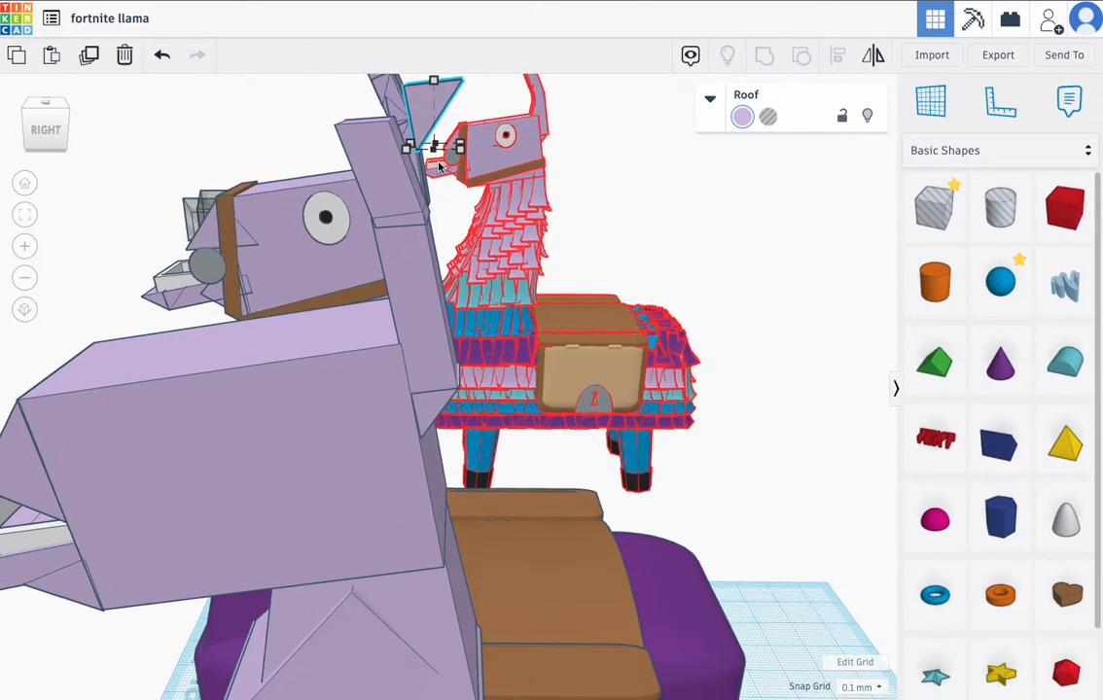
left_click(28, 217)
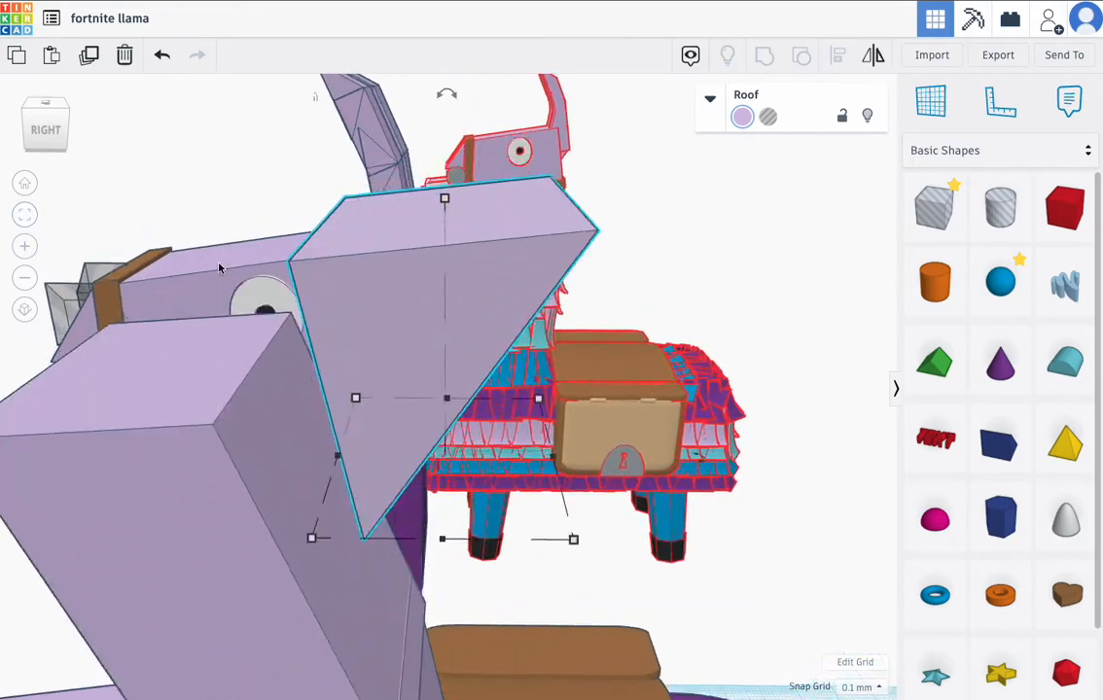
left_click_drag(438, 214, 581, 427)
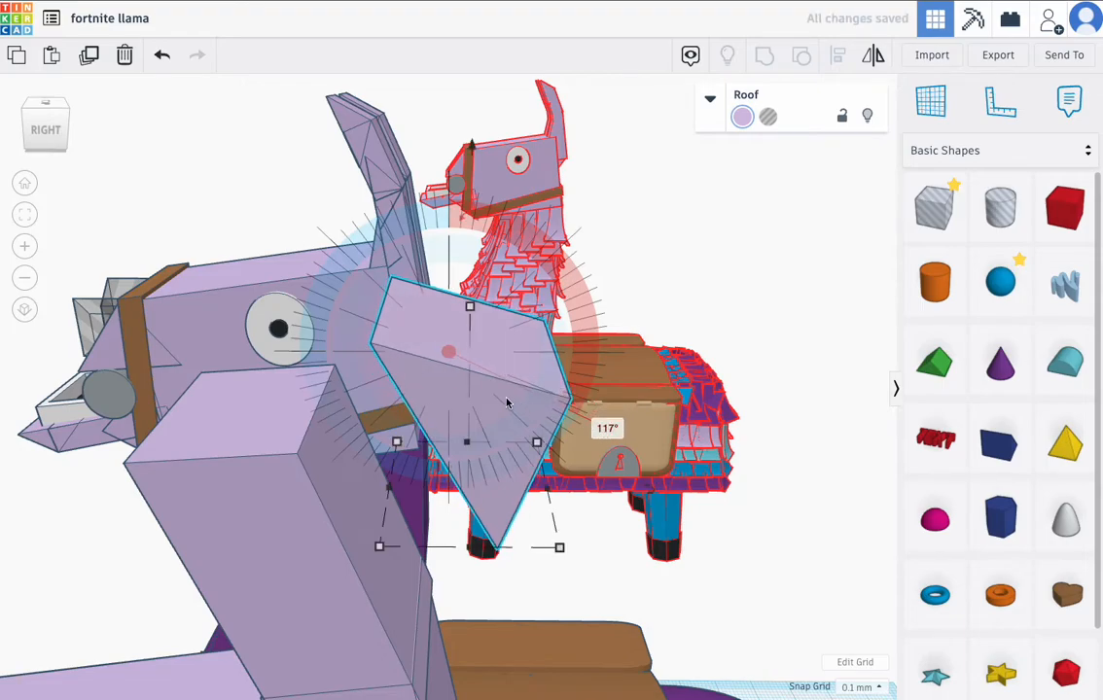
- Stretch the copied wedge to a height of about 6.9 mm and lower it into the ear box by 1 mm
right_click_drag(520, 384, 470, 386)
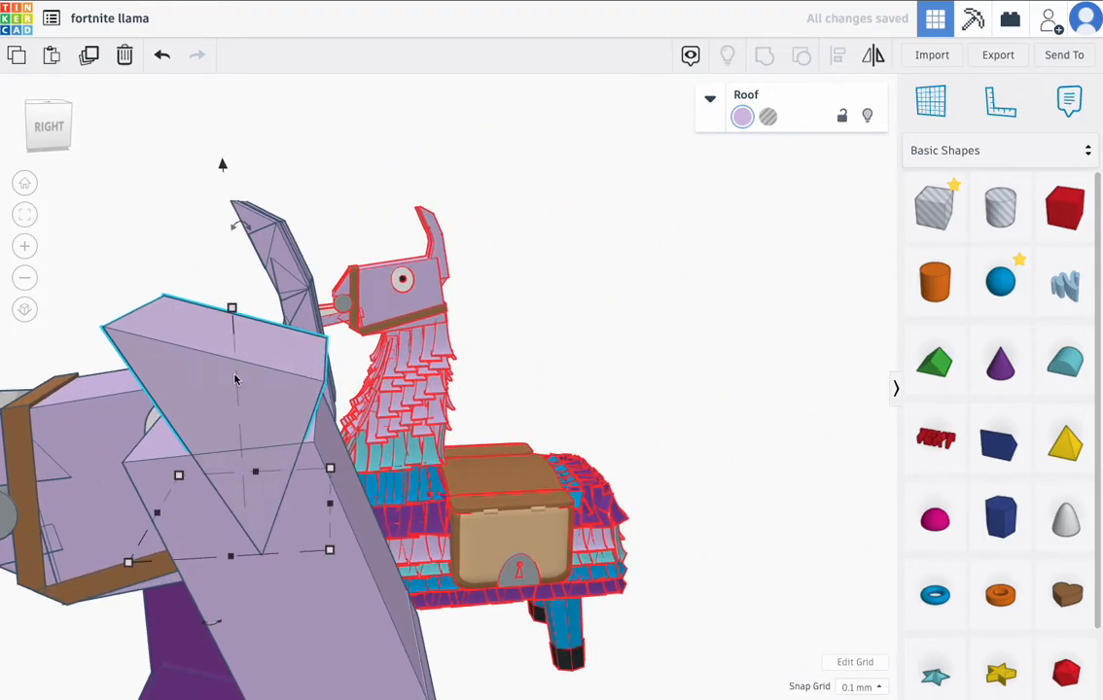
left_click_drag(232, 307, 229, 266)
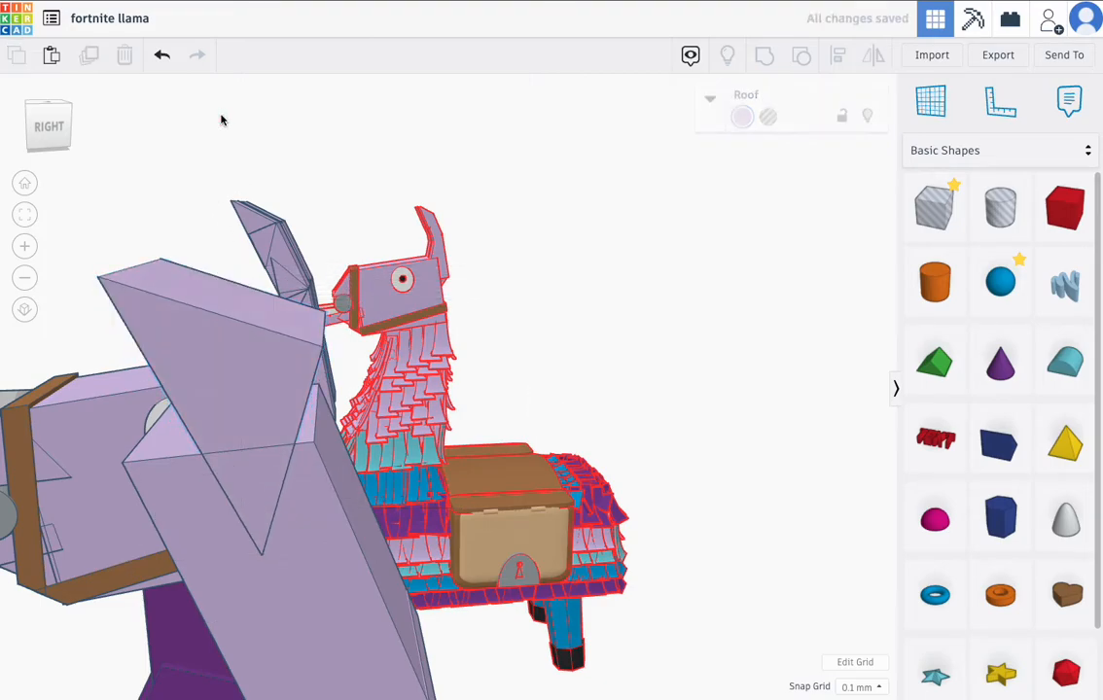
left_click_drag(218, 121, 208, 223)
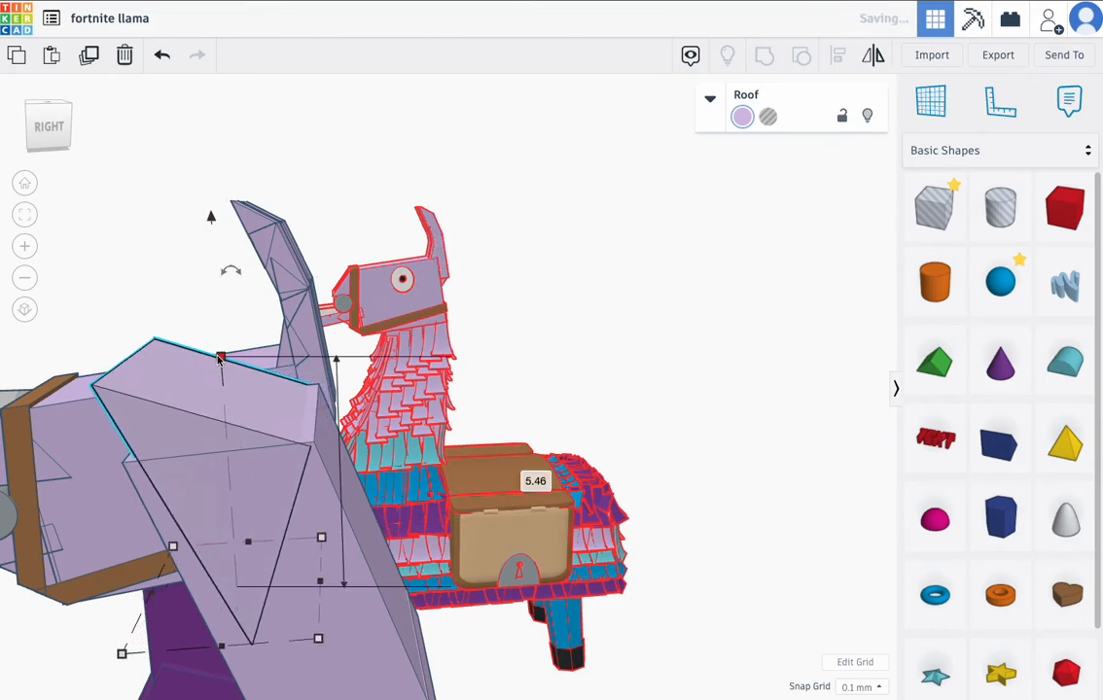
left_click_drag(221, 358, 216, 291)
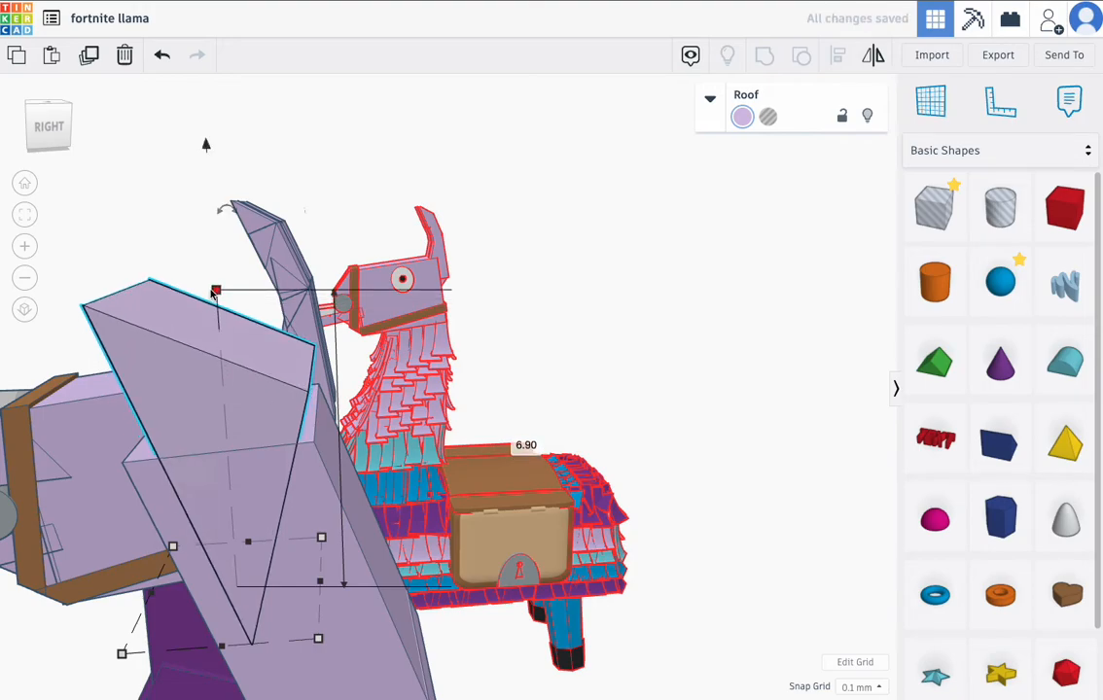
left_click_drag(205, 146, 207, 197)
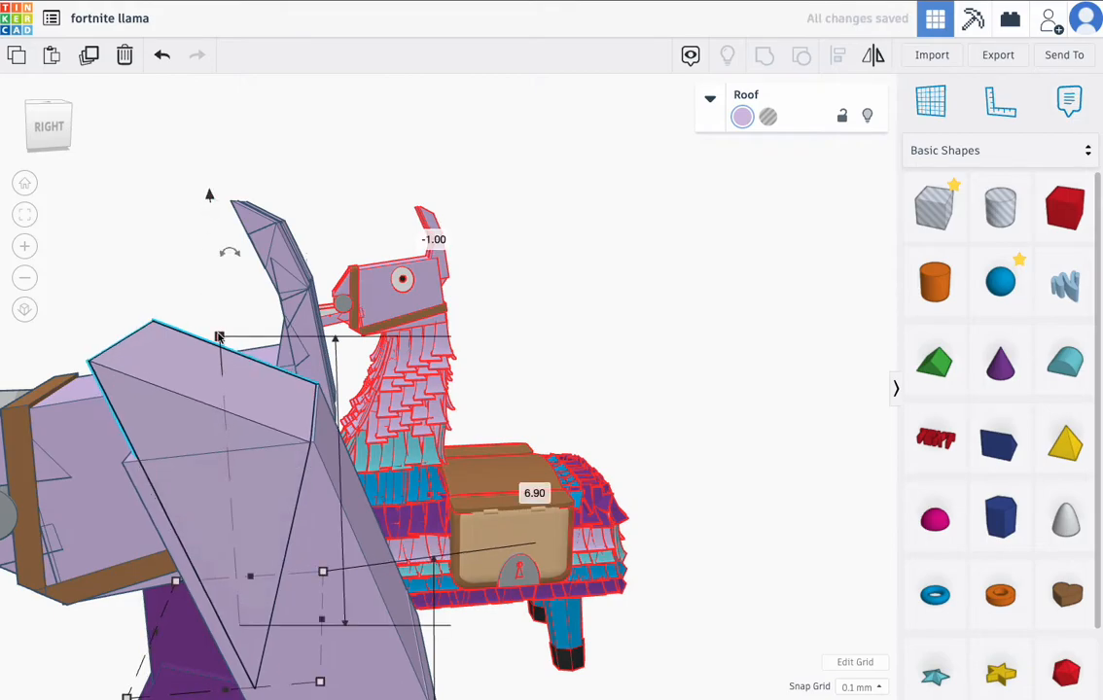
- Stretch the tip wedge considerably taller and lower it about 2.1 mm into the ear
left_click_drag(219, 337, 203, 167)
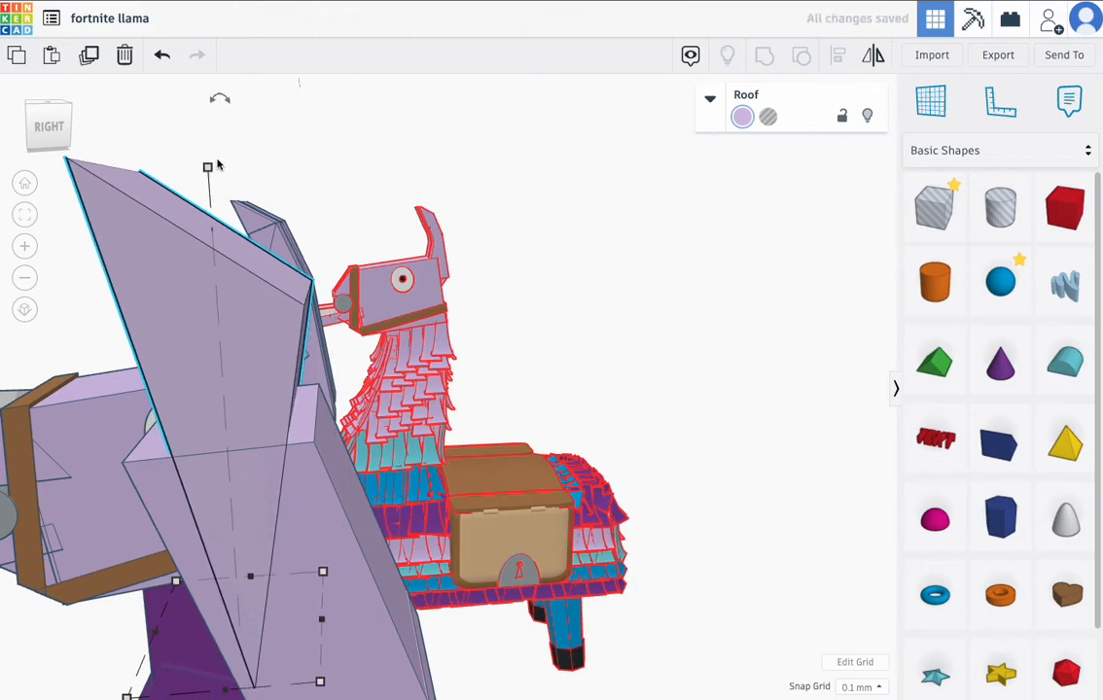
scroll(232, 161, "down", 3)
left_click_drag(253, 90, 256, 172)
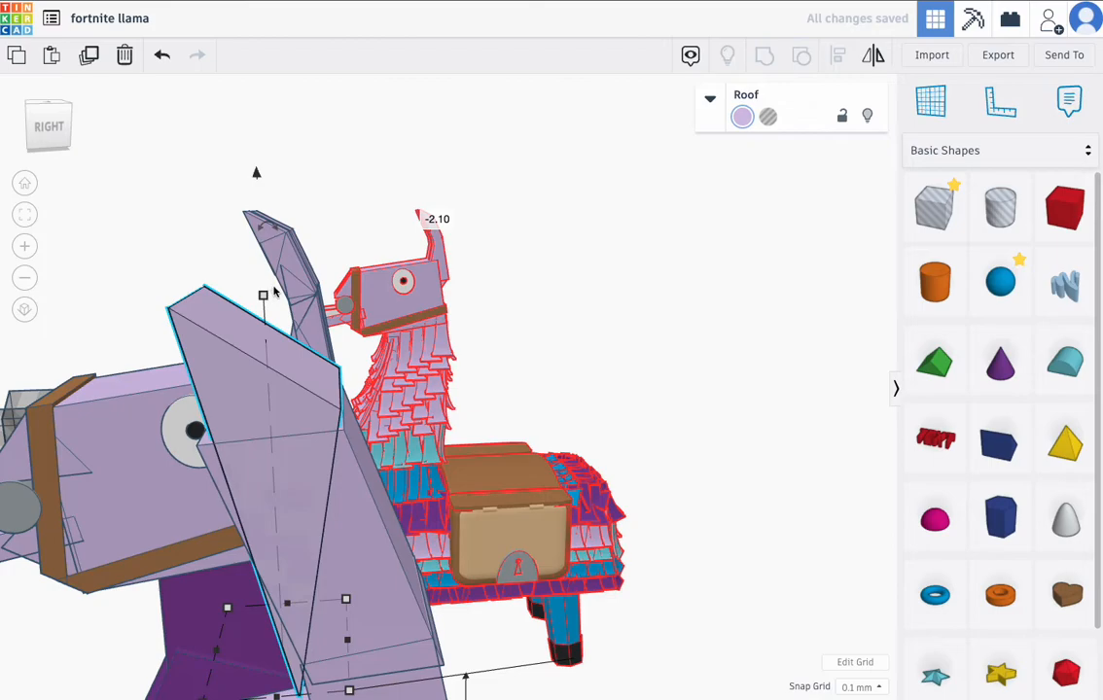
- Tilt the tip wedge slightly toward the snout and set its front-to-back length to 5 mm
scroll(258, 216, "down", 2)
left_click_drag(298, 253, 273, 251)
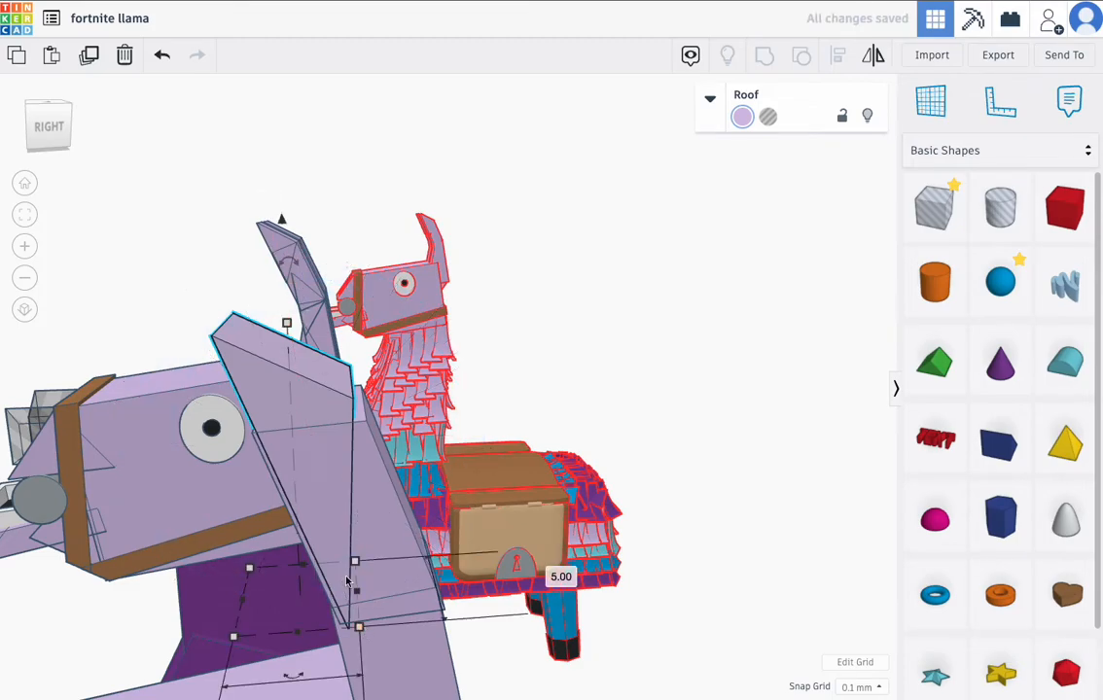
scroll(347, 577, "down", 2)
left_click(351, 648)
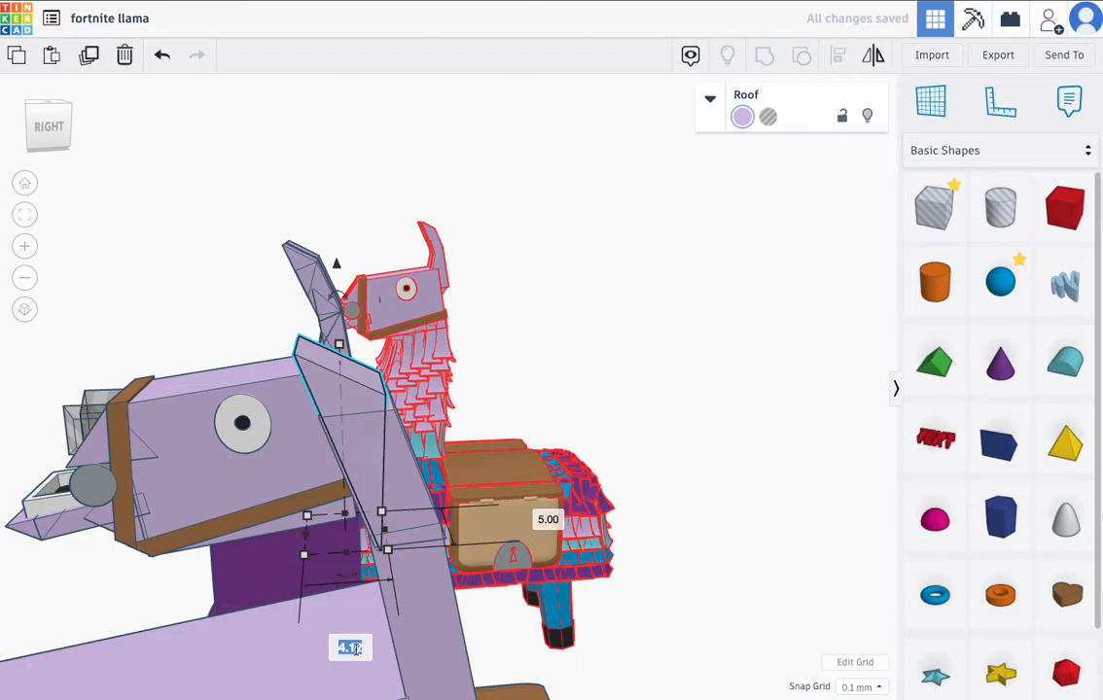
key("Return")
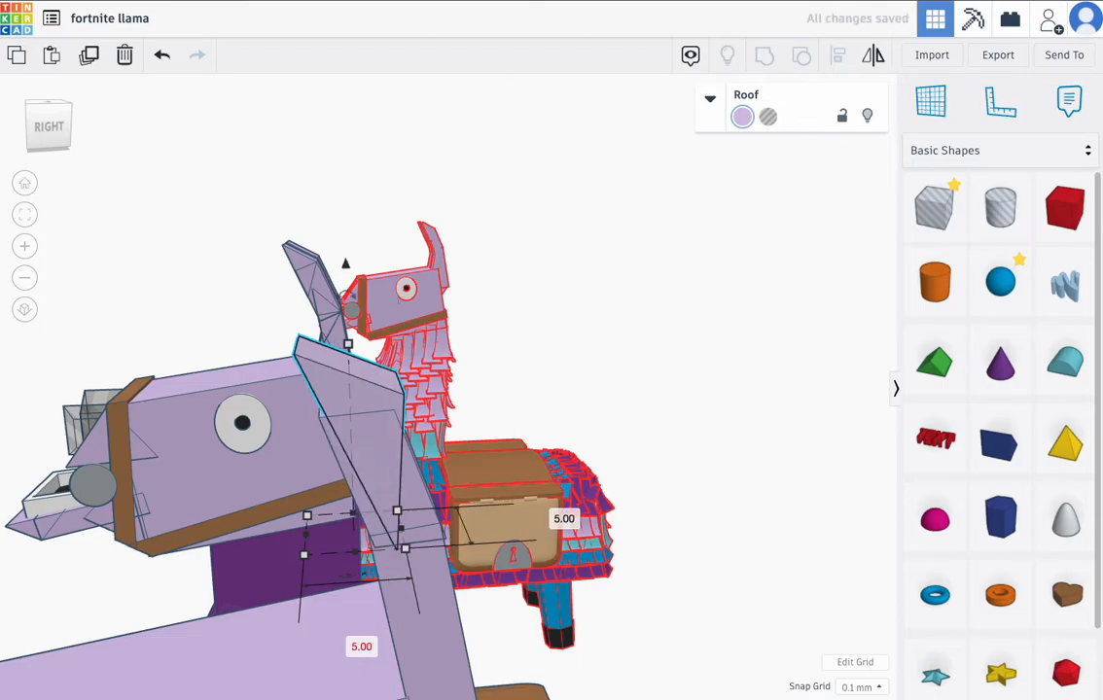
- Nudge the tip wedge toward the snout and set its front-to-back length to 4.75 mm
right_click_drag(448, 498, 468, 469)
key("Left")
key("Left")
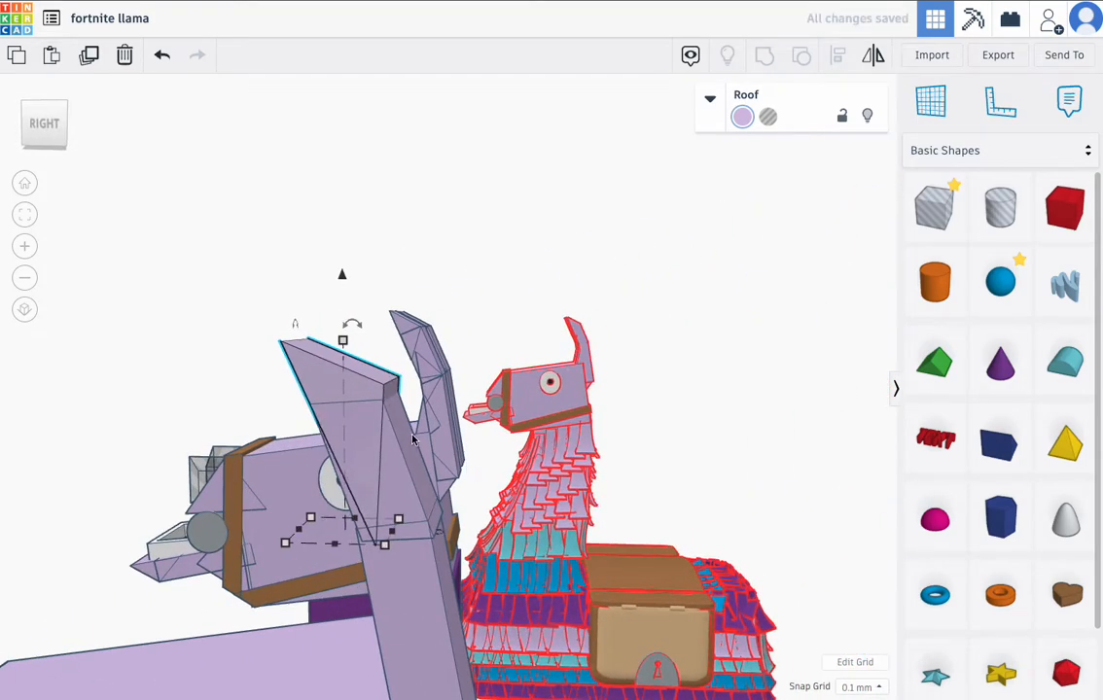
mouse_move(384, 544)
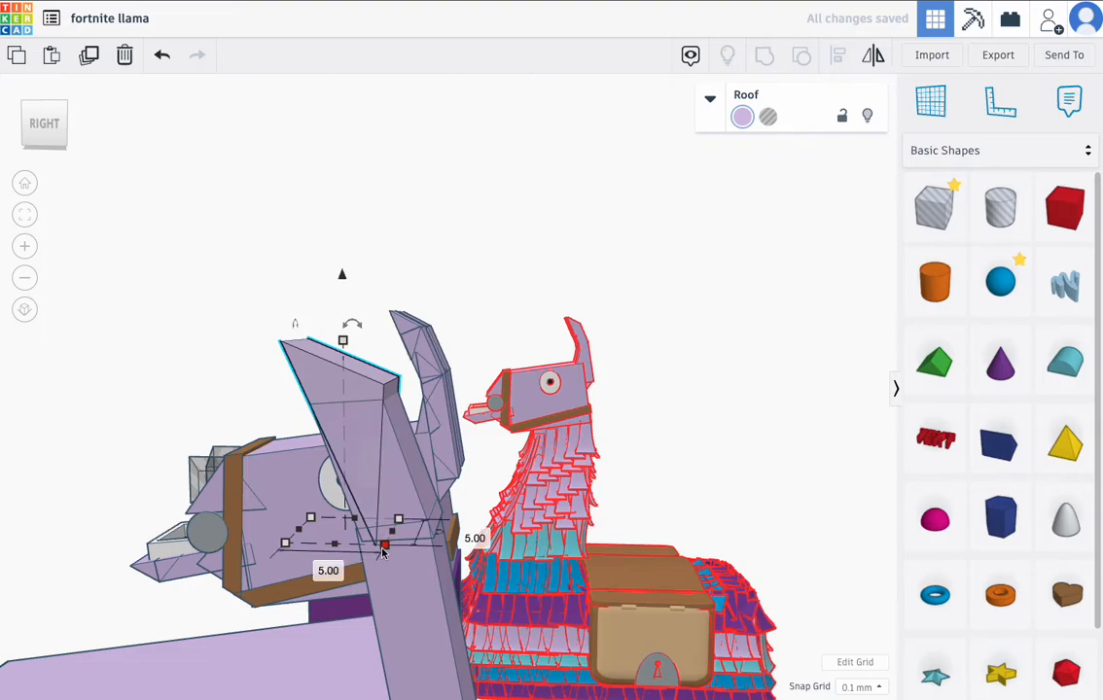
left_click(318, 565)
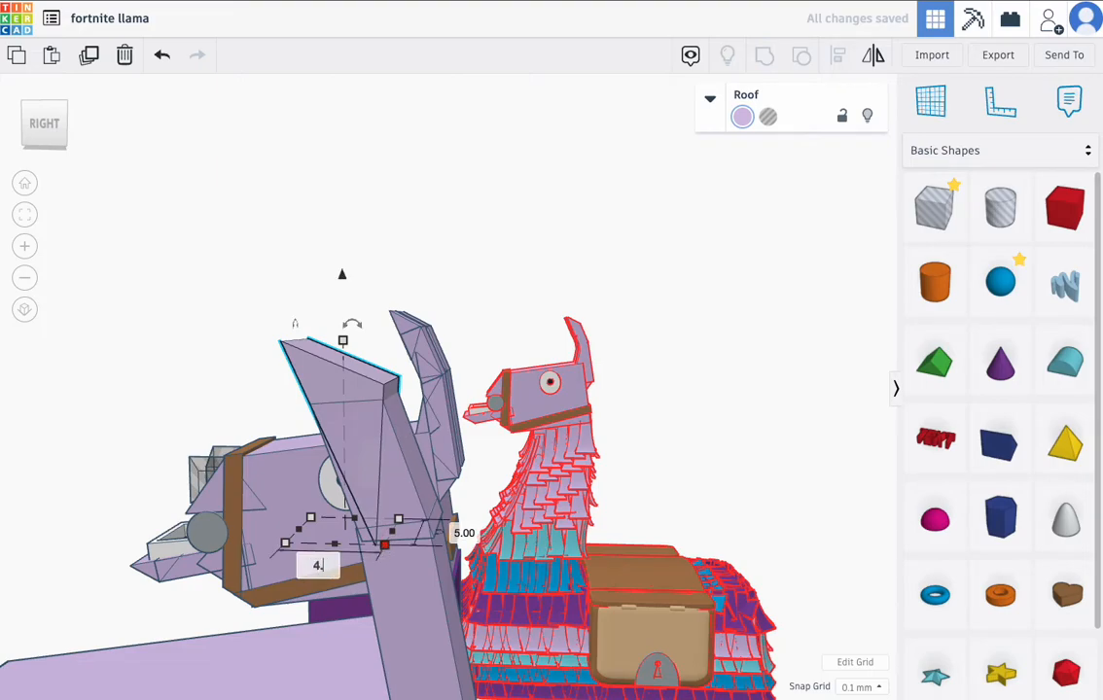
type("4.75")
key("Return")
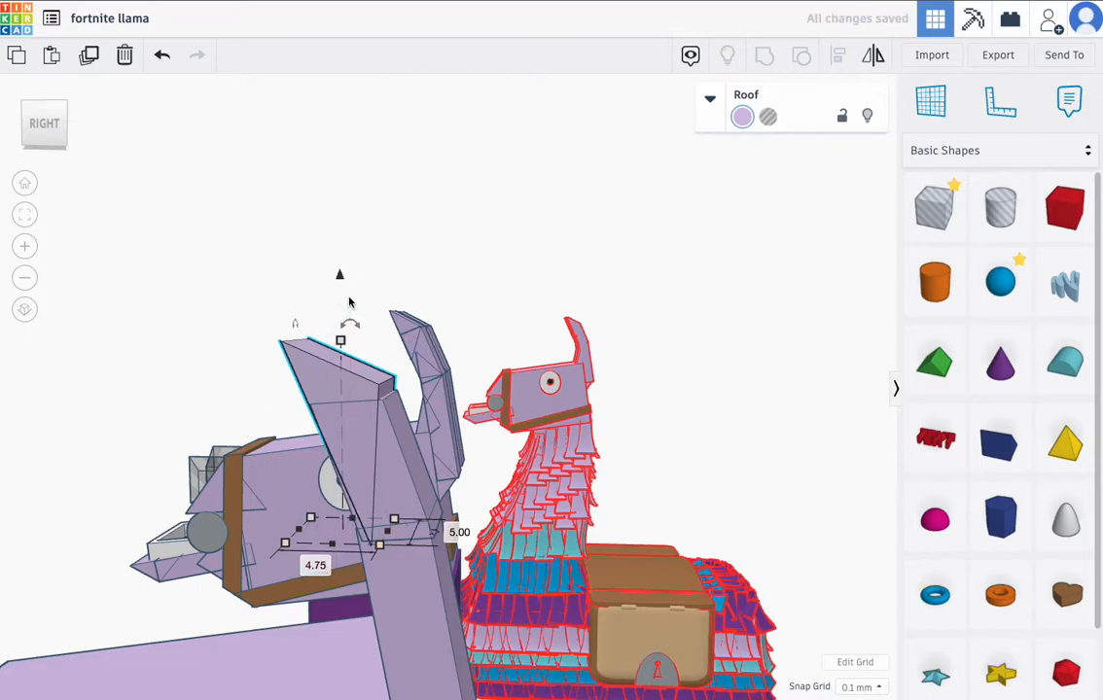
- Lower the tip wedge about 0.51 mm and nudge it slightly backward to line up with the ear box
left_click_drag(340, 279, 345, 288)
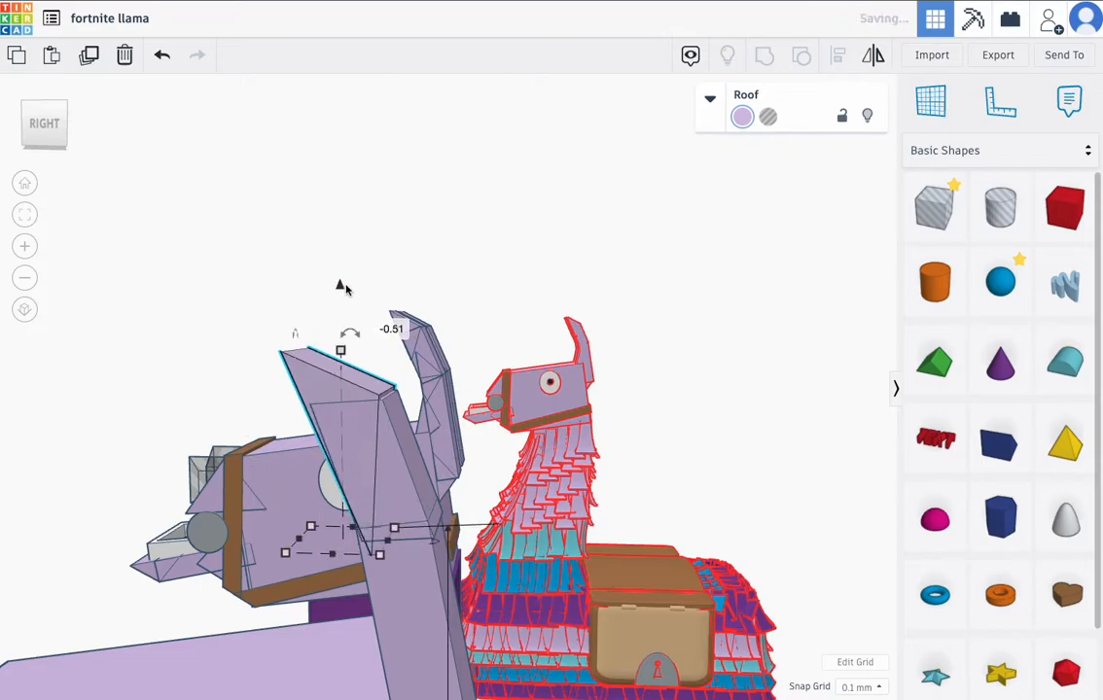
key("Right")
key("Left")
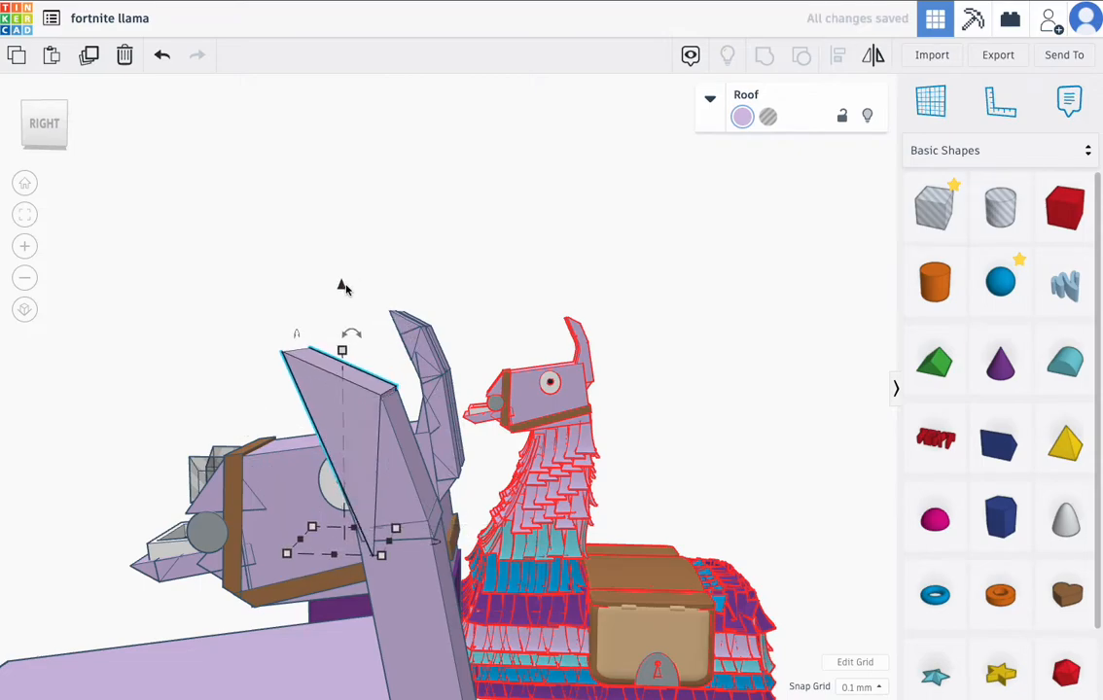
key("Right")
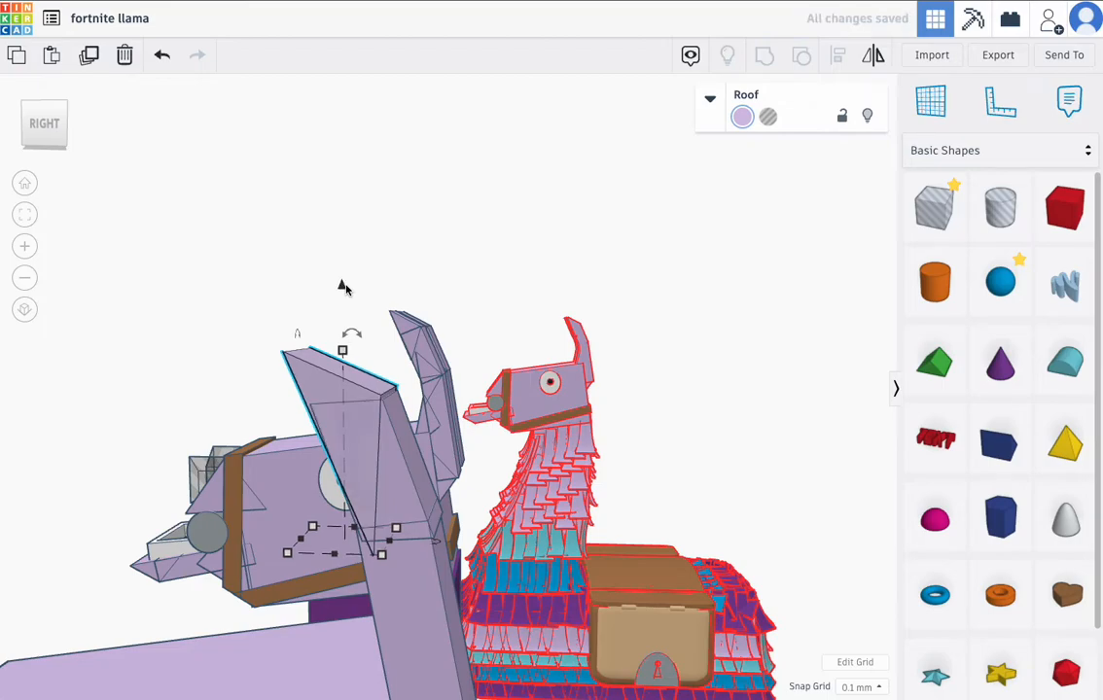
- Lower the tip wedge a further 0.2 mm to fit the ear box
mouse_move(356, 334)
right_mouse_down()
mouse_move(431, 347)
mouse_move(357, 351)
right_mouse_up()
right_click_drag(402, 449, 385, 448)
left_click_drag(342, 281, 343, 286)
scroll(388, 425, "down", 8)
scroll(387, 424, "up", 6)
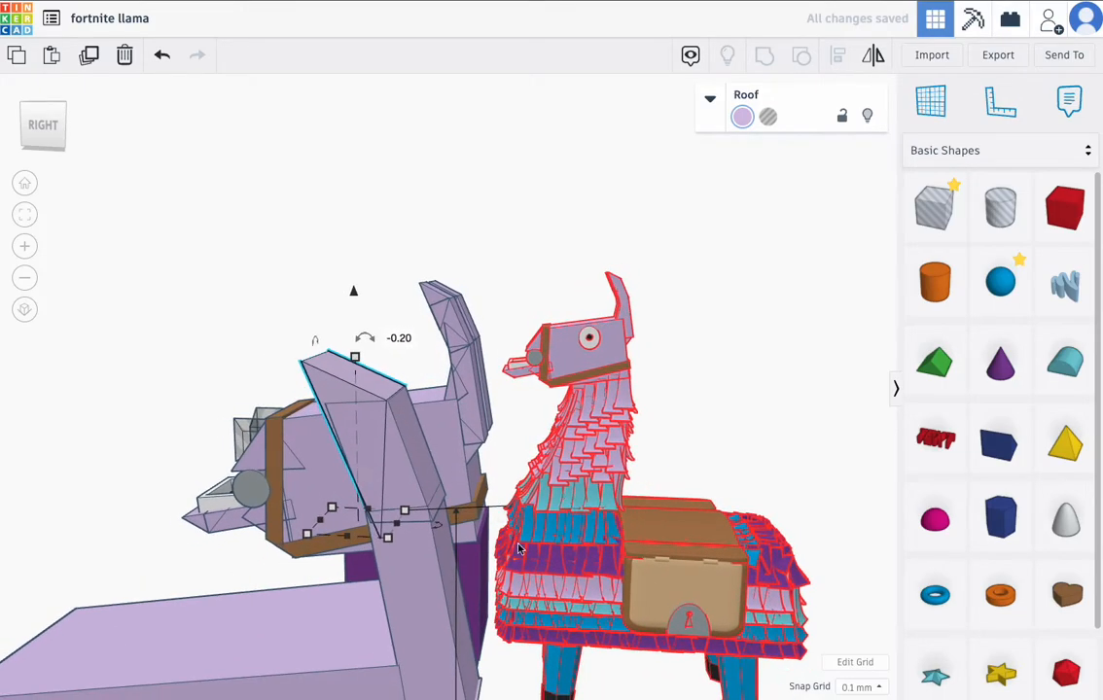
- Select the ear's four pieces, including the wedge at its base, and centre-align them across the ear's width
scroll(423, 548, "down", 3)
right_click_drag(483, 556, 336, 561)
left_click(462, 632)
right_click_drag(488, 626, 420, 619)
right_click_drag(555, 591, 574, 575)
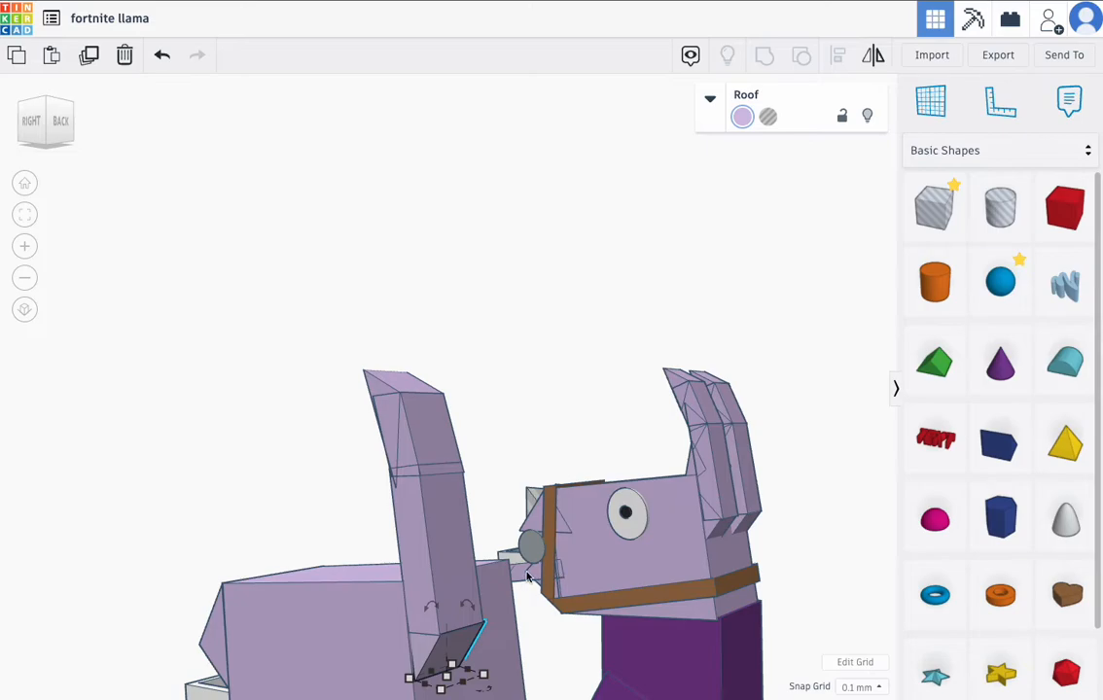
right_click_drag(494, 613, 451, 625)
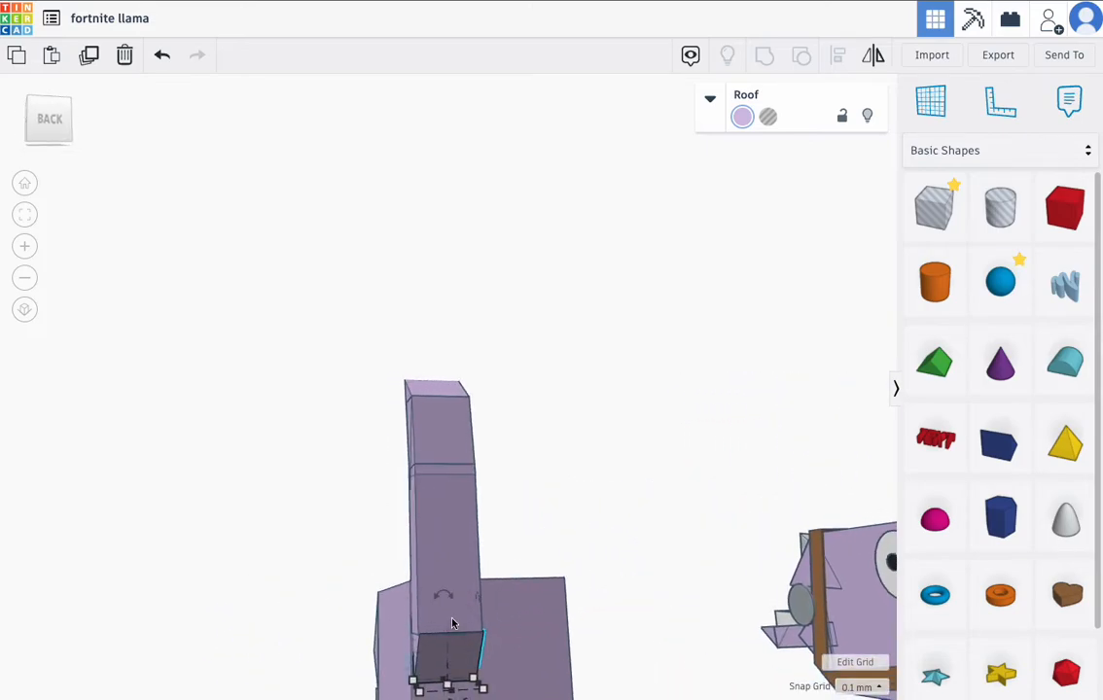
left_click(448, 578, "shift")
right_click_drag(449, 482, 456, 457)
left_click(424, 442, "shift")
left_click(361, 384, "shift")
left_click(837, 59)
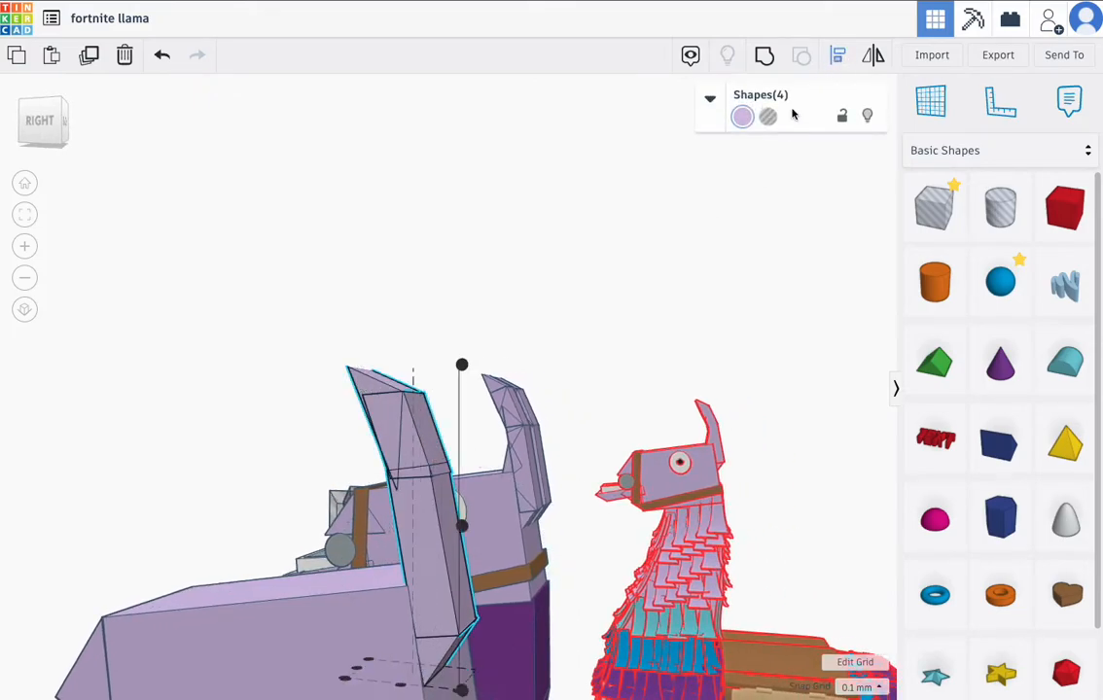
right_click_drag(404, 487, 494, 637)
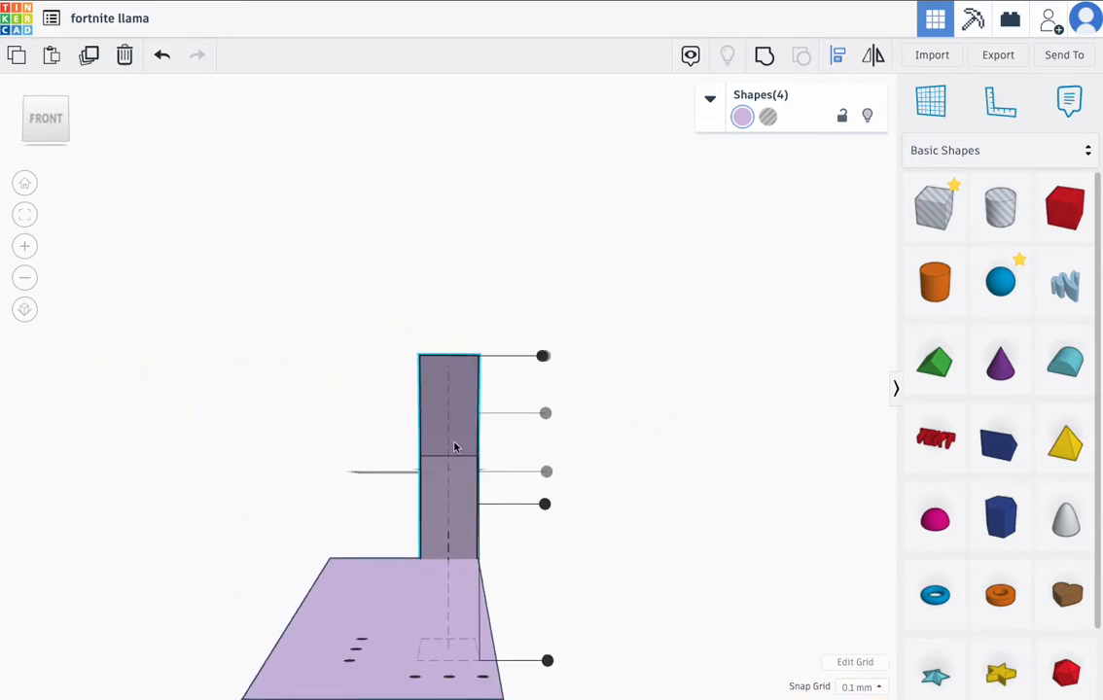
left_click(449, 675)
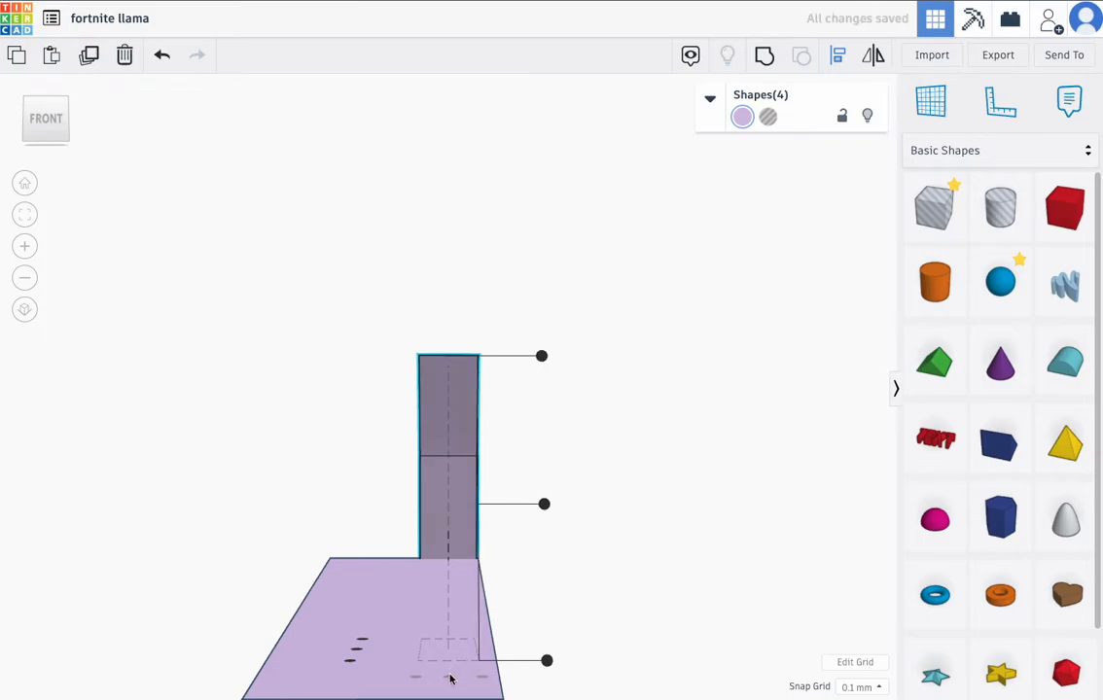
- Group the four aligned ear pieces into a single ear
right_click_drag(529, 598, 323, 551)
key("l")
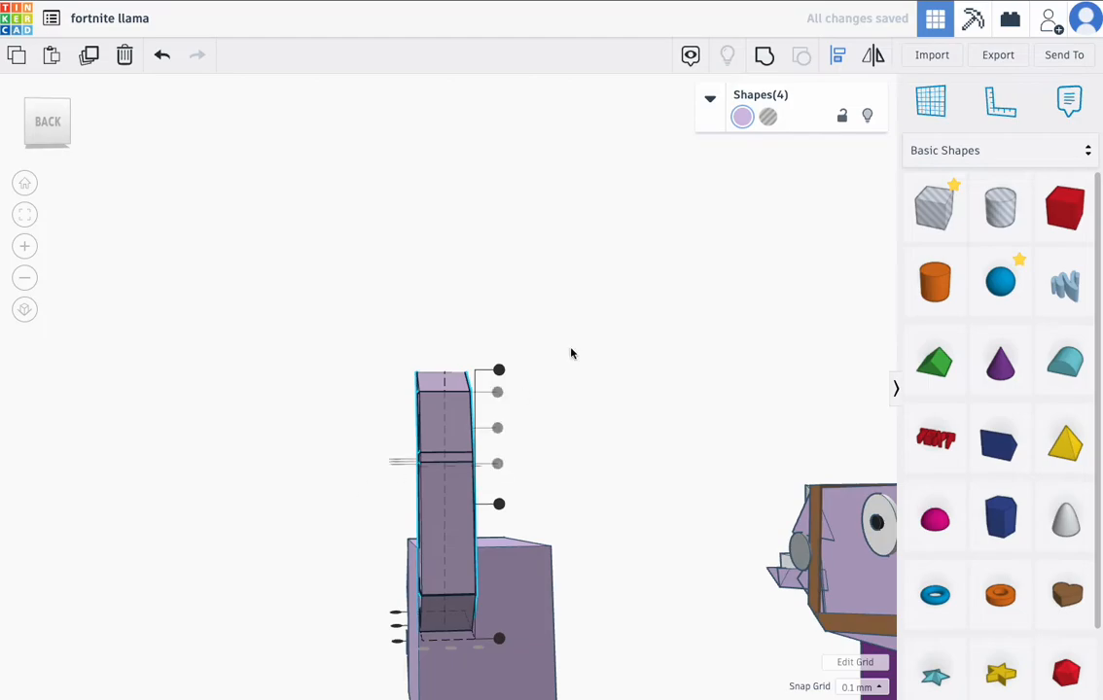
left_click(775, 61)
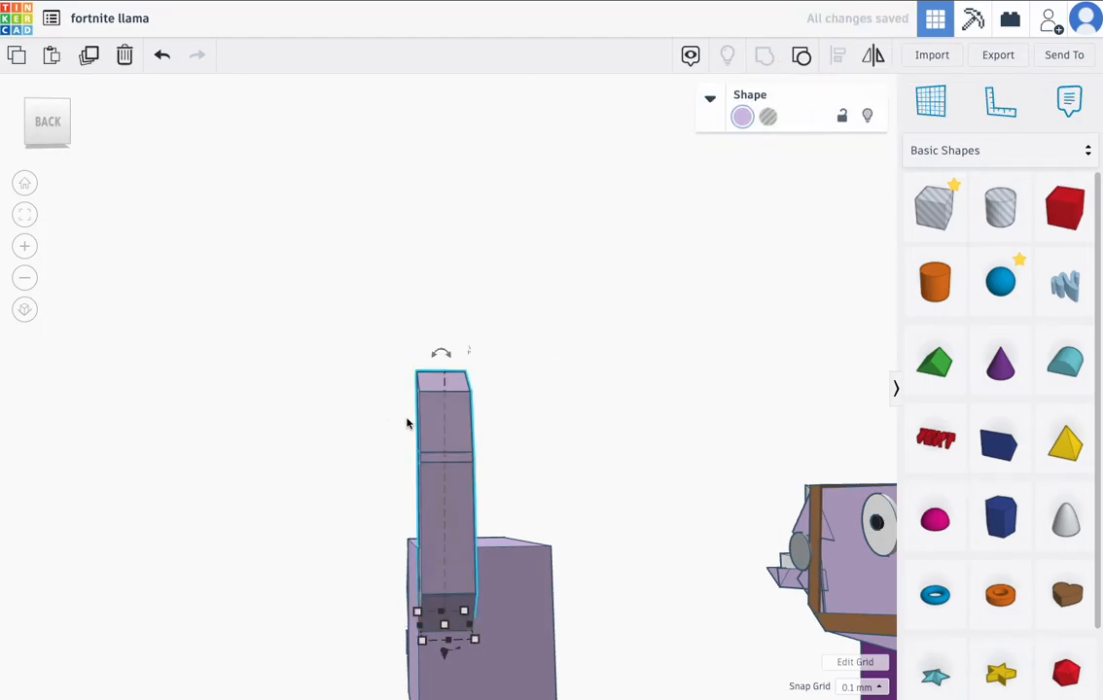
left_click(328, 409)
right_click_drag(328, 410, 377, 423)
- Duplicate the grouped ear and move the copy sideways until a narrow gap separates the two ears
left_click(434, 458)
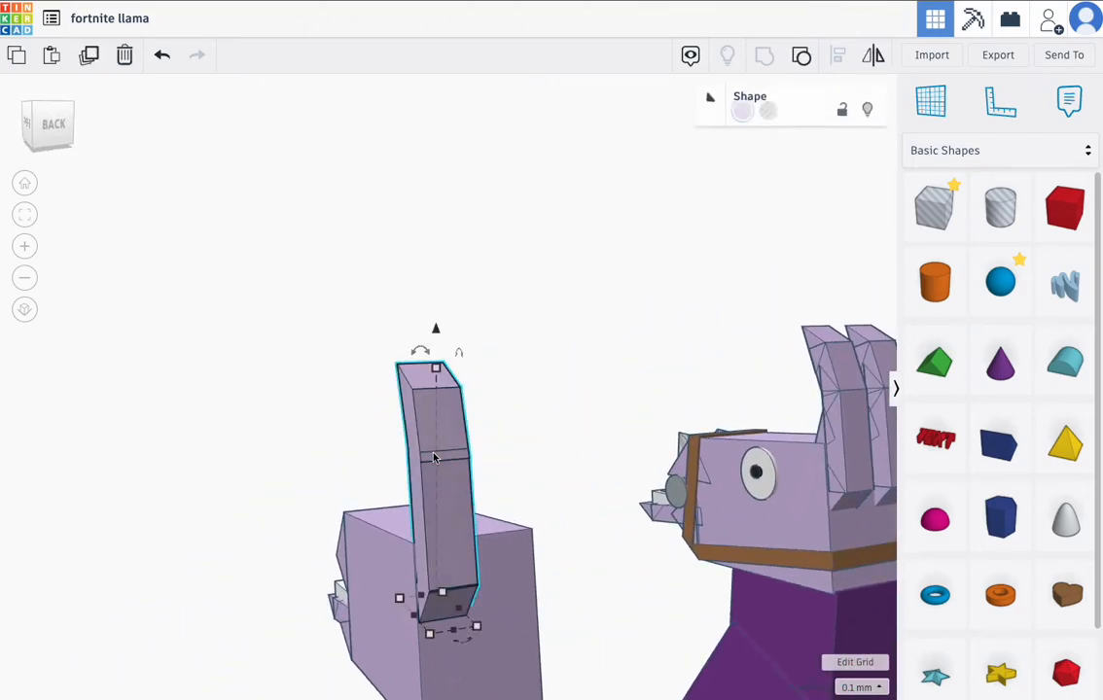
key("ctrl+d")
key("Right")
key("Right")
key("Right")
key("Right")
key("Right")
key("Right")
key("Right")
key("Right")
key("Right")
key("Right")
key("Right")
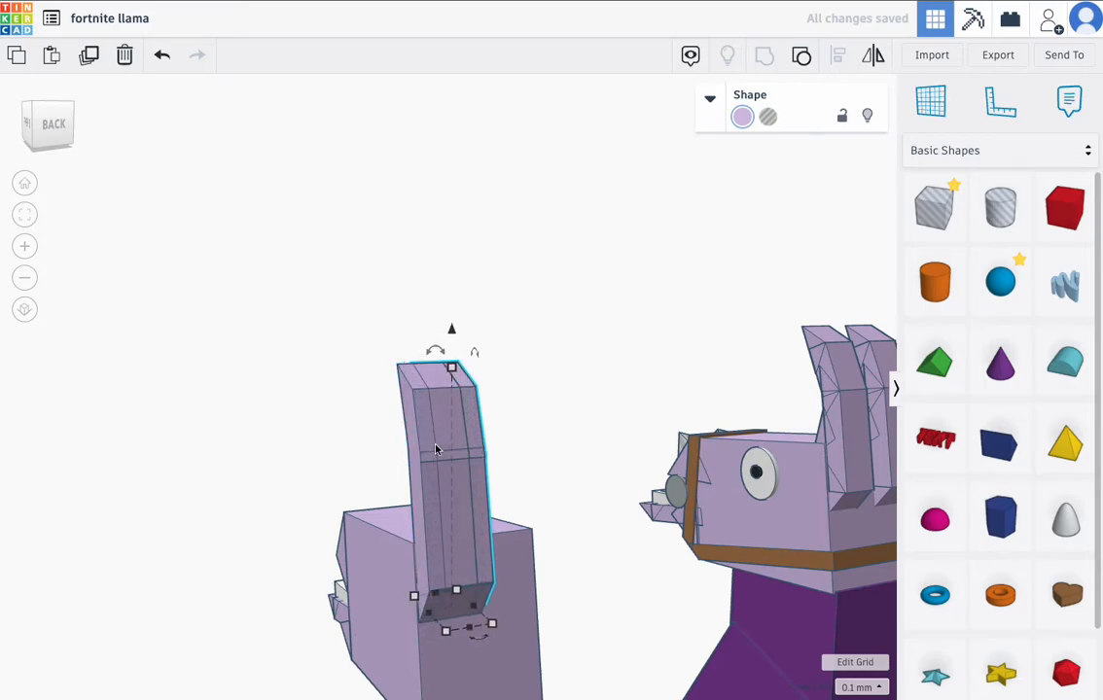
key("Right")
key("Right")
key("Right")
key("Right")
key("Right")
key("Right")
key("Right")
key("Right")
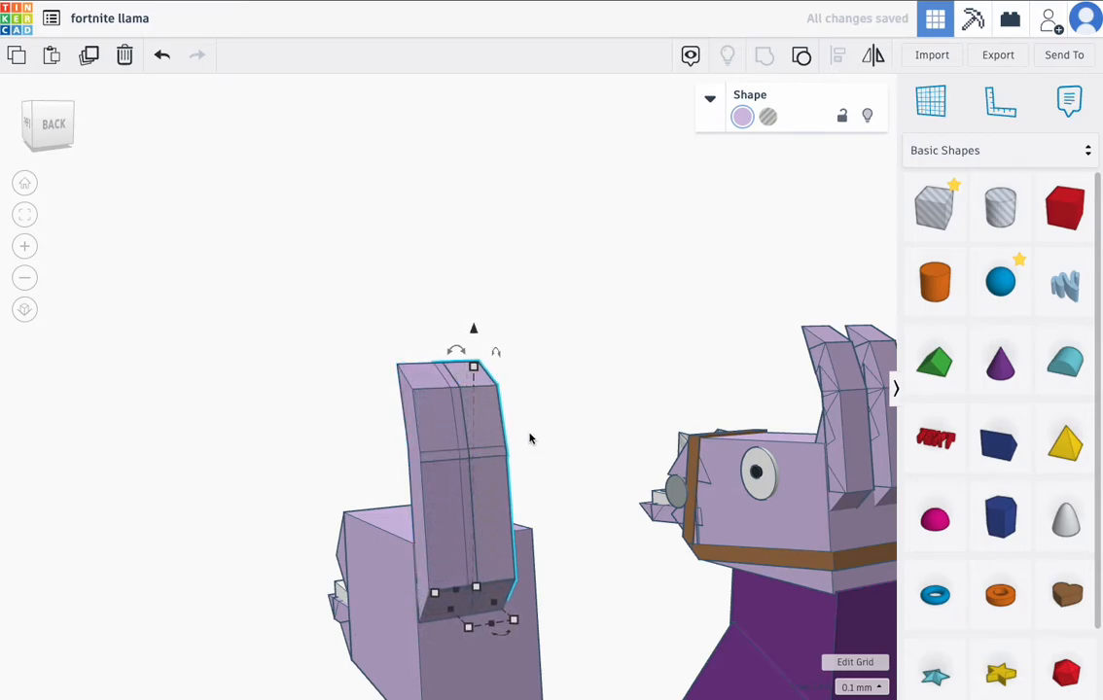
key("Right")
key("Right")
key("Right")
key("Right")
key("Right")
key("Right")
key("Right")
key("Right")
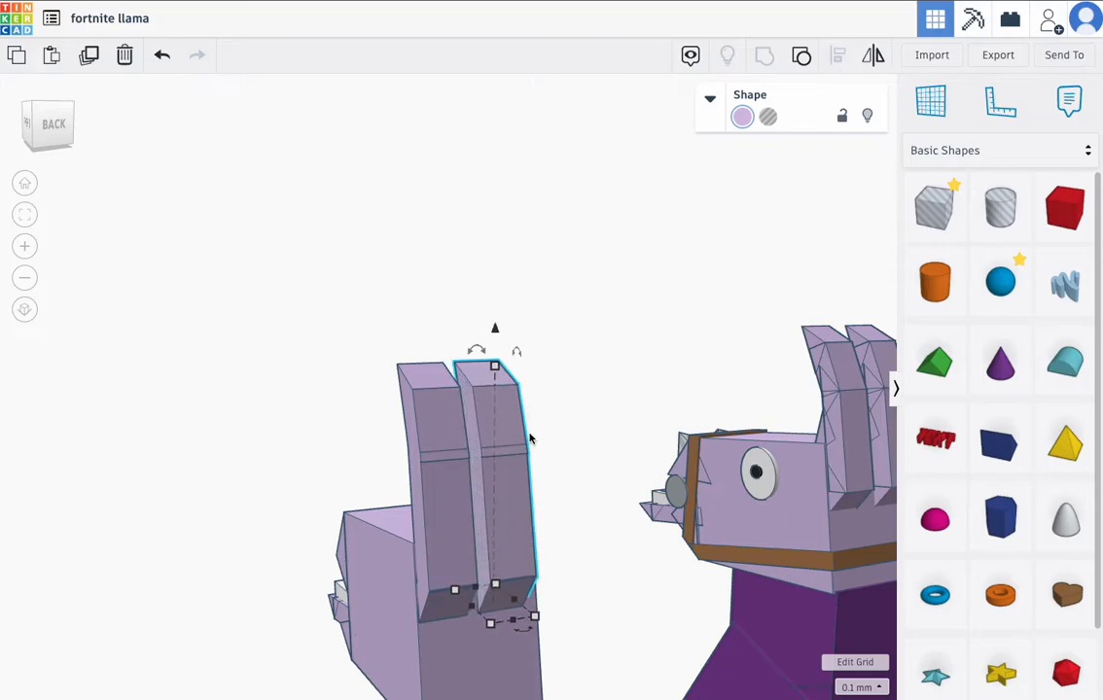
- Select both ears together and ungroup them into separate pieces
right_click_drag(502, 477, 288, 469)
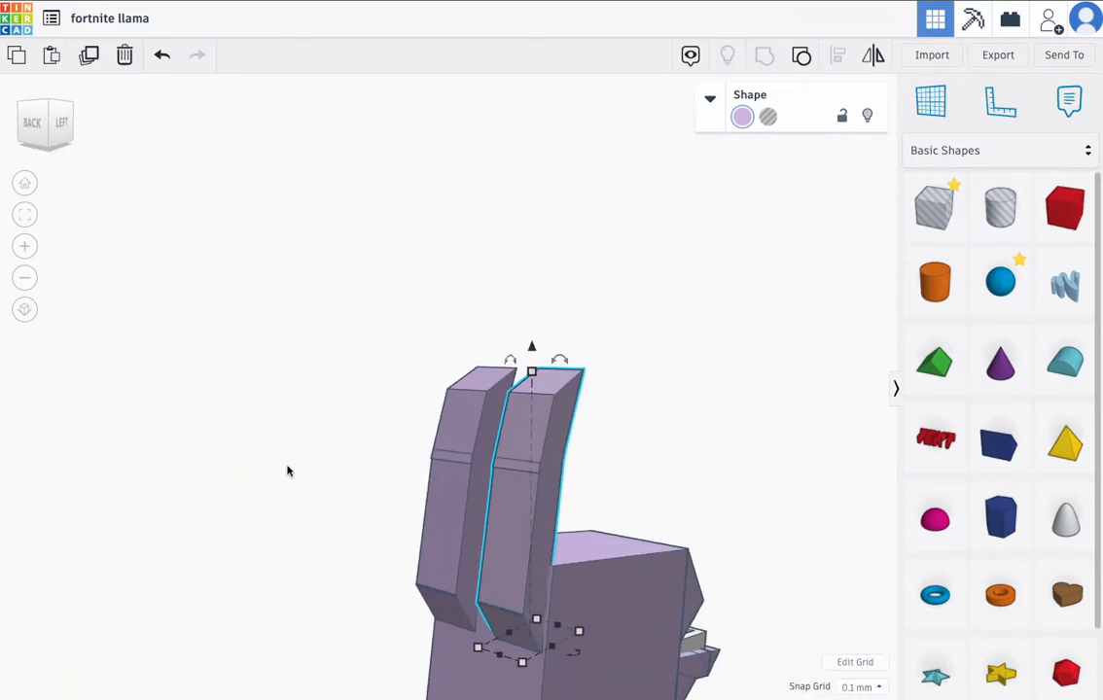
left_click(381, 386)
left_click_drag(527, 494, 607, 500)
left_click_drag(377, 309, 564, 440)
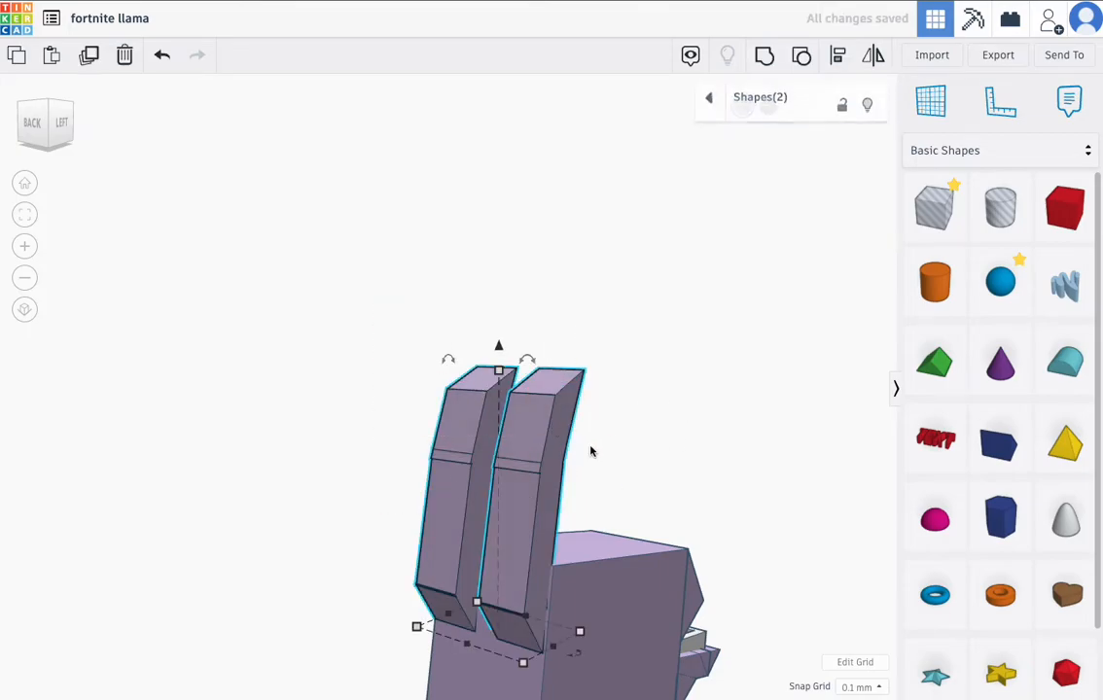
left_click(801, 57)
left_click(671, 253)
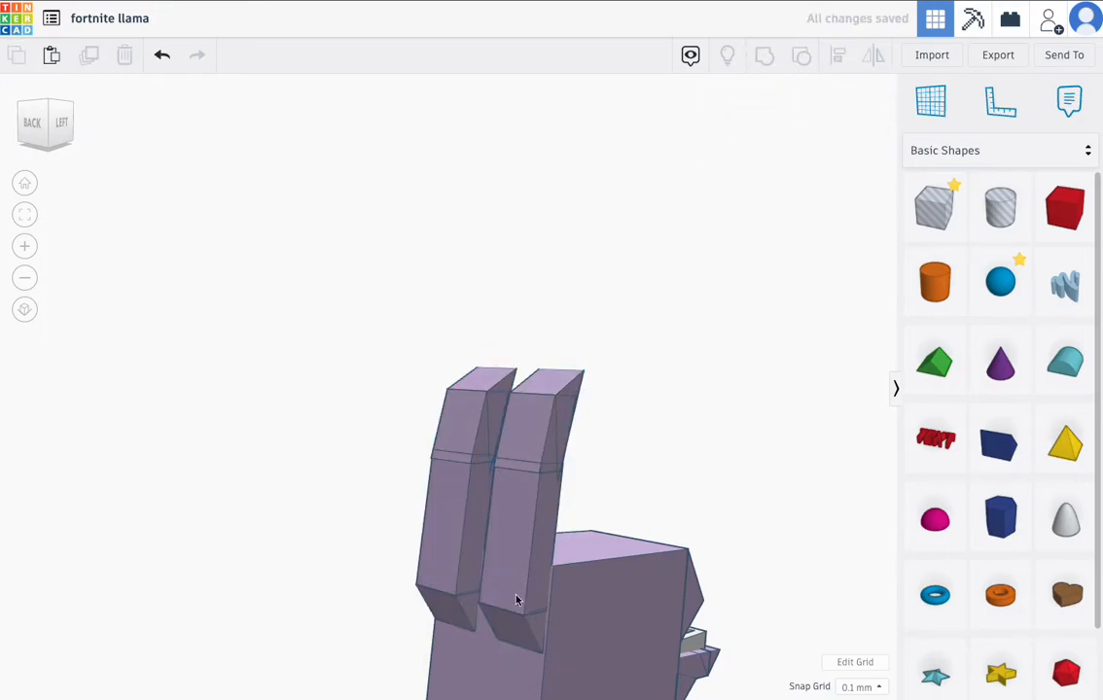
- Duplicate the roof wedge at the base of the copied ear and raise the duplicate to about 7.77 mm
left_click(525, 621)
left_click_drag(518, 586, 515, 487)
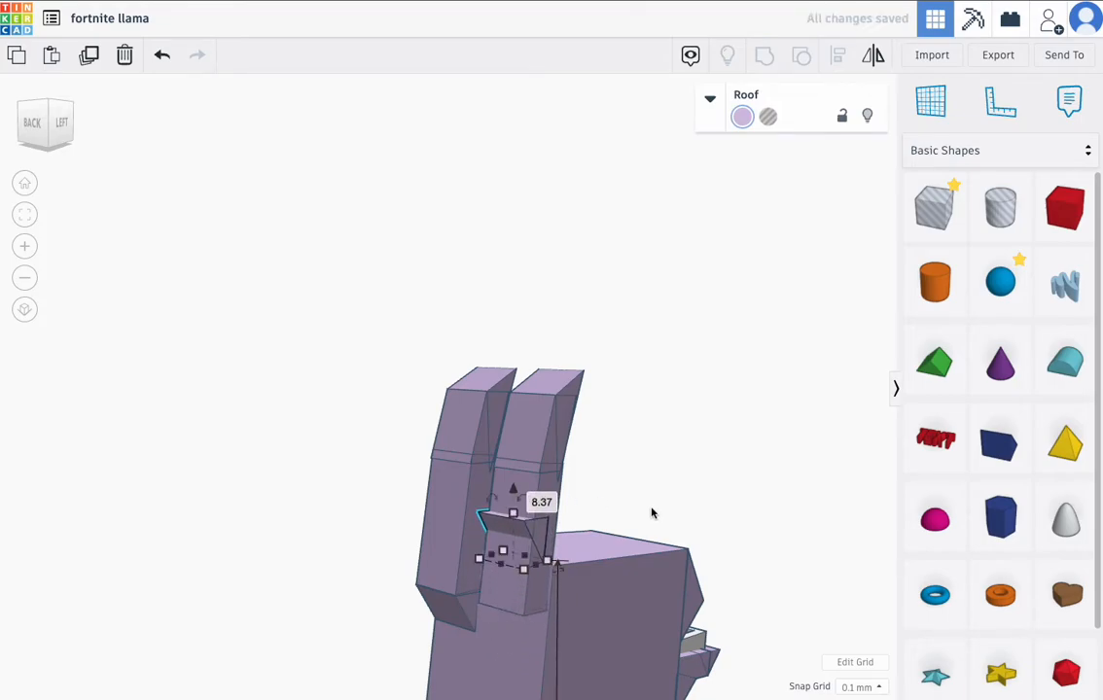
key("ctrl+z")
left_click(89, 54)
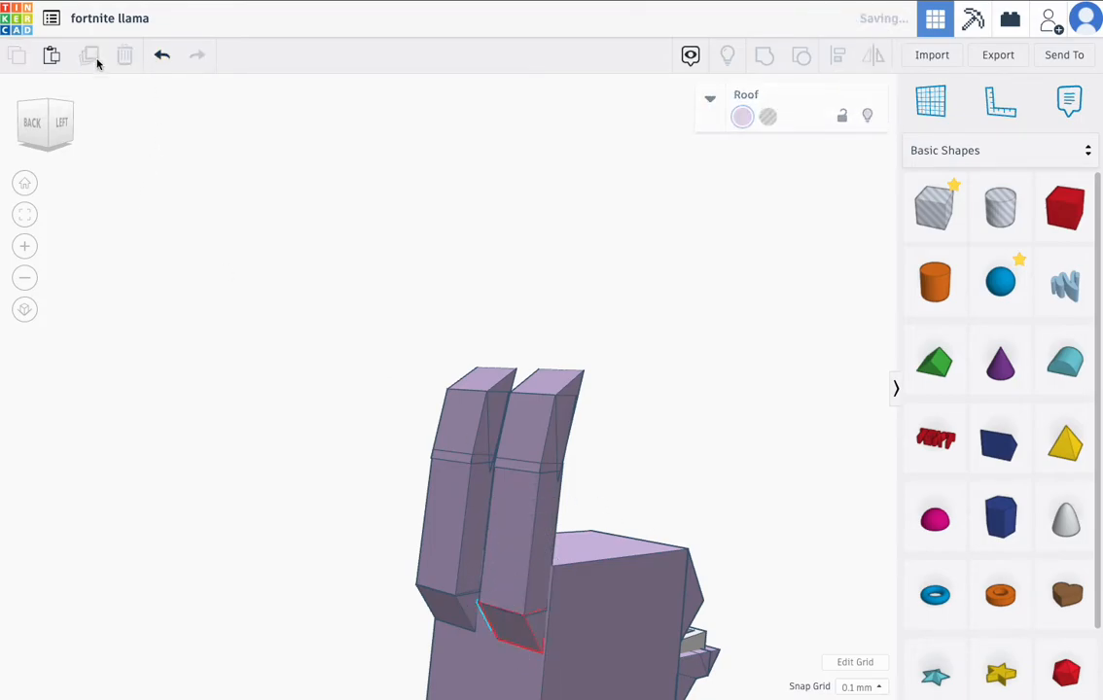
left_click_drag(512, 583, 628, 524)
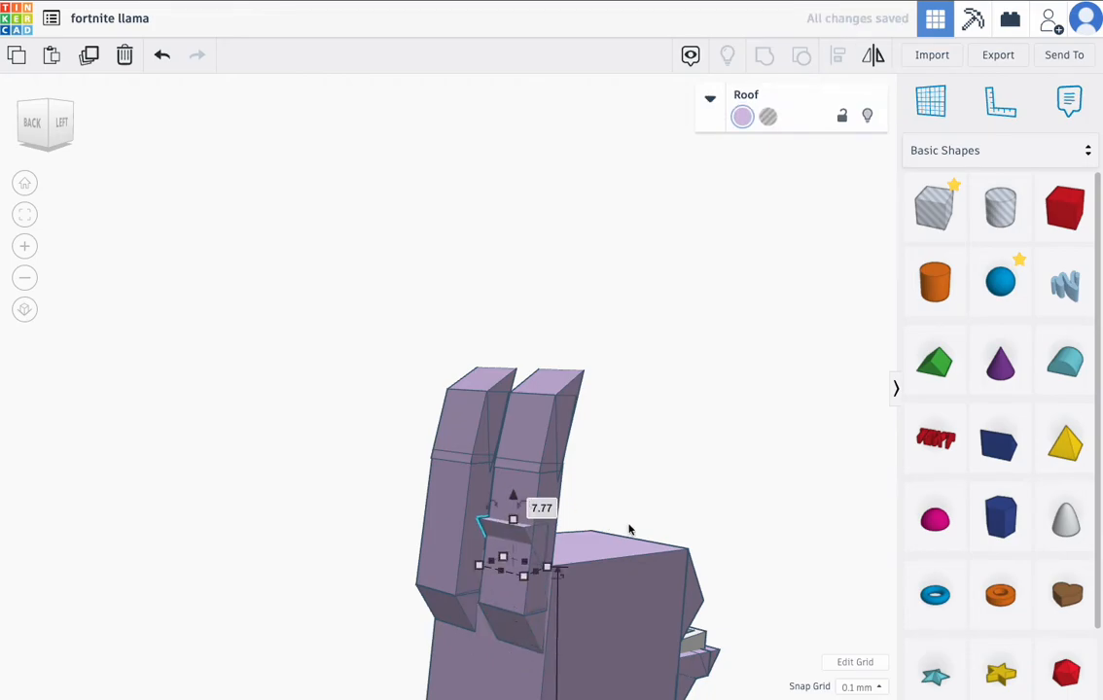
- Move the duplicated wedge toward the snout until it sits in front of the ear
right_click_drag(626, 527, 754, 559)
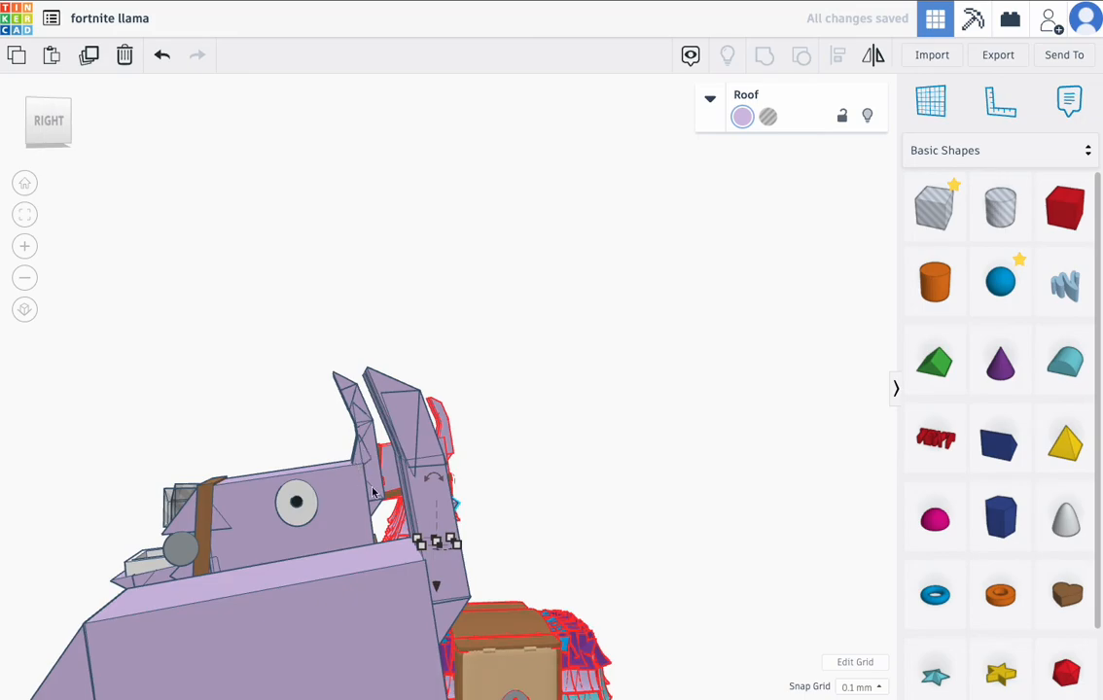
key("Left")
key("Left")
key("Left")
key("Left")
key("Left")
key("Left")
key("Left")
key("Left")
key("Left")
key("Left")
key("Left")
key("Left")
key("Left")
key("Left")
key("Left")
key("Left")
key("Left")
key("Left")
key("Left")
key("Left")
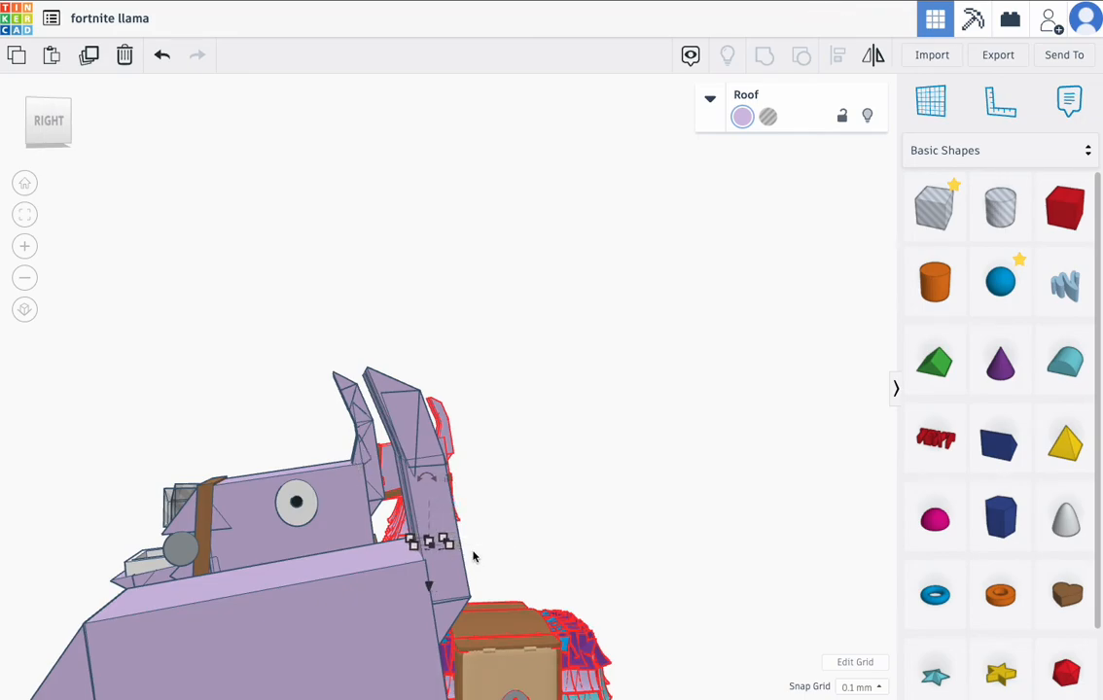
key("Left")
key("Left")
key("Left")
key("Left")
key("Left")
key("Left")
key("Left")
key("Left")
key("Left")
key("Left")
key("Left")
key("Left")
key("Left")
key("Left")
key("Left")
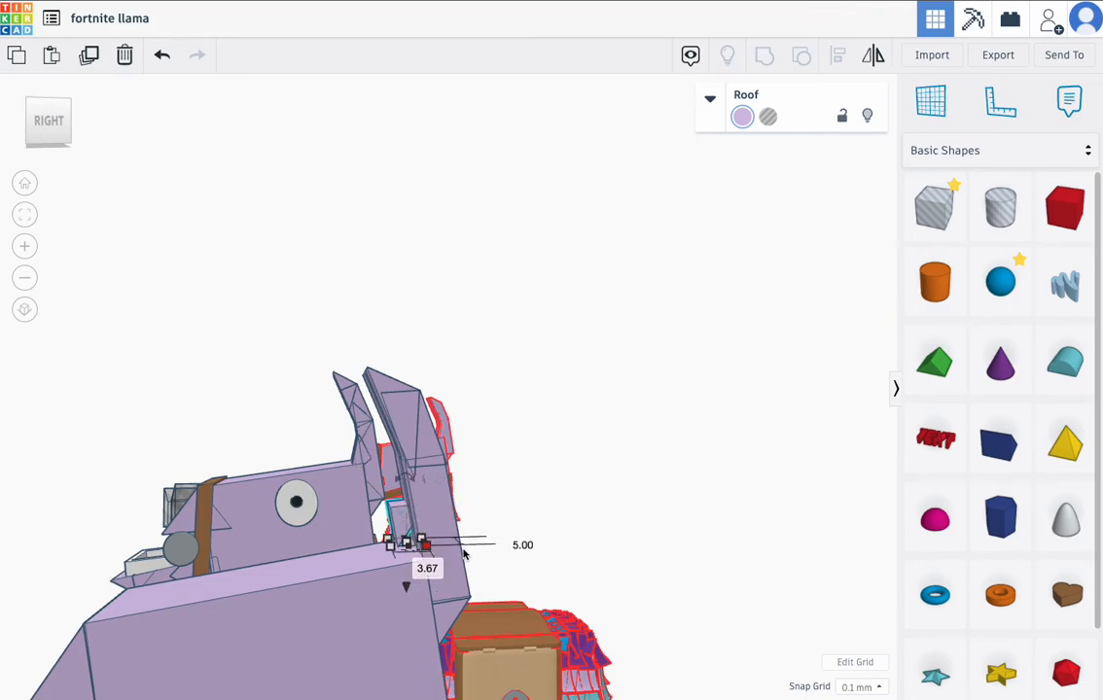
- Rotate the wedge so its ridge points up and nudge it back against the ear's front face
left_click_drag(387, 476, 438, 638)
right_click_drag(357, 602, 378, 584)
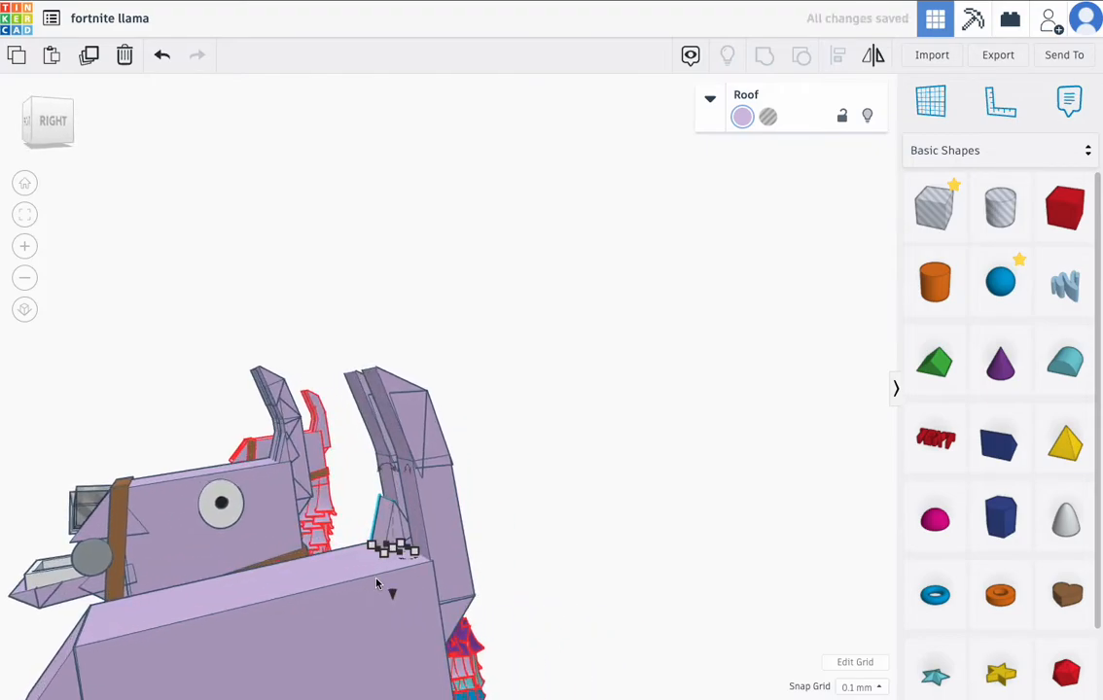
key("Right")
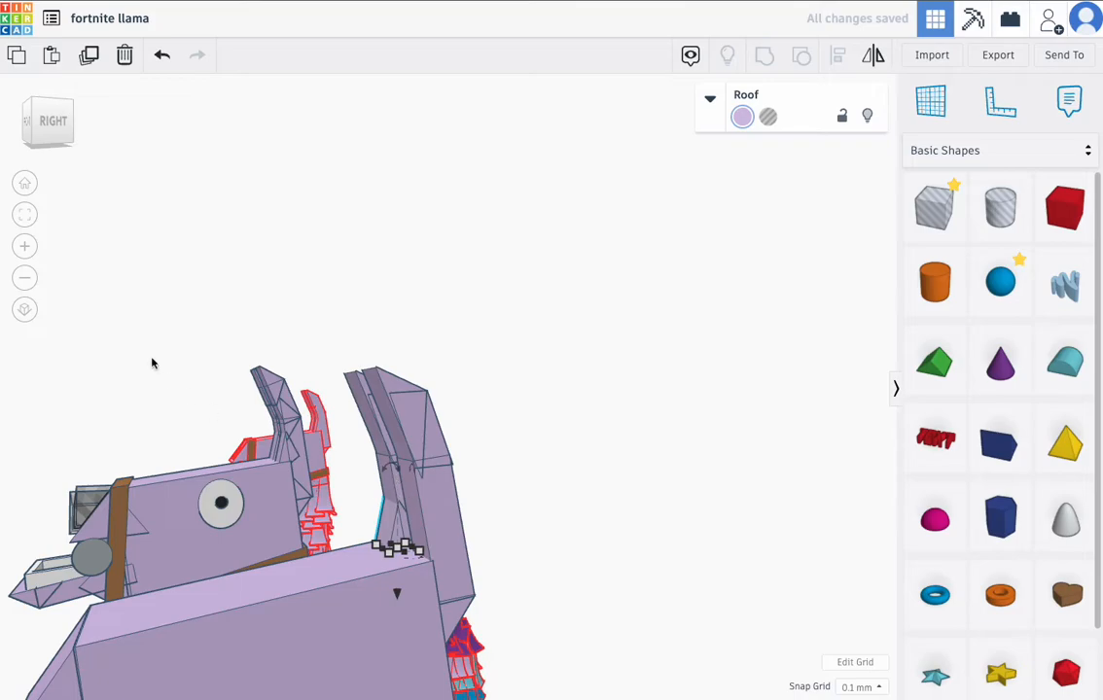
- Lower the front wedge slightly so that it meets the top of the head
left_click(26, 214)
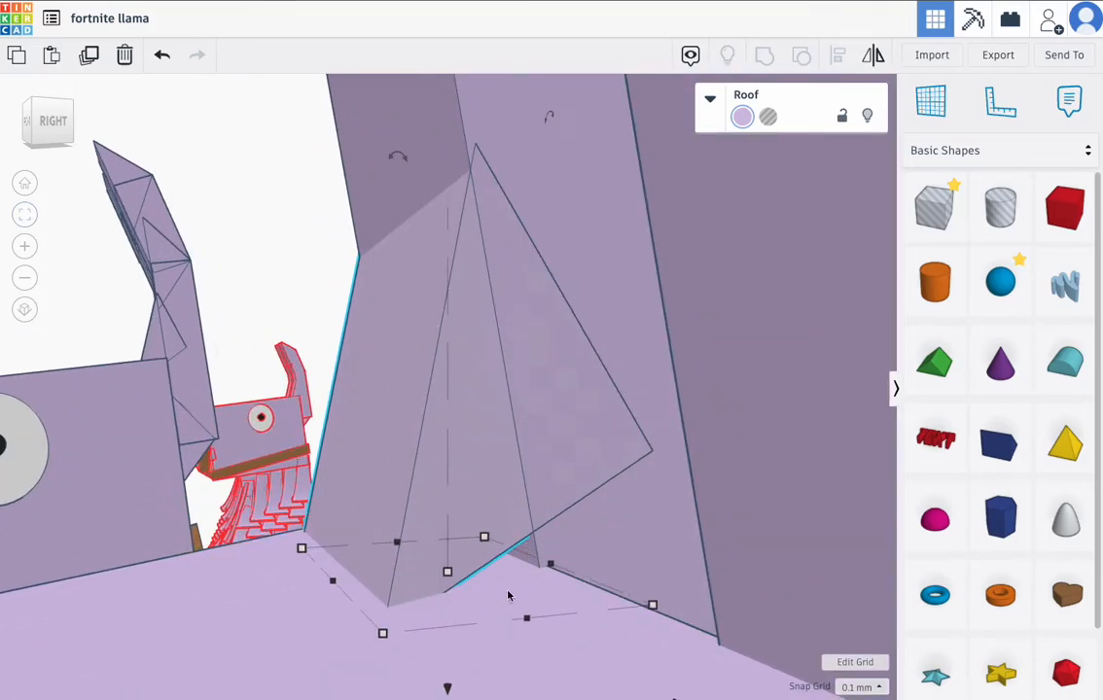
left_click_drag(448, 690, 448, 699)
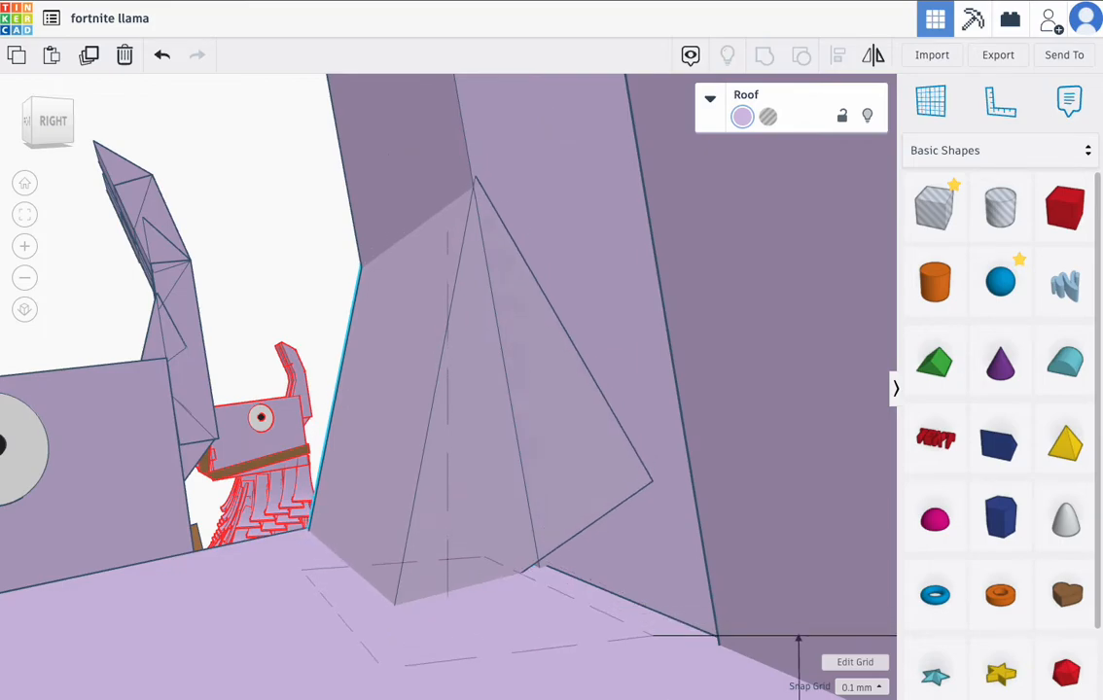
scroll(450, 607, "down", 2)
left_click_drag(447, 644, 446, 649)
right_click_drag(458, 528, 475, 454)
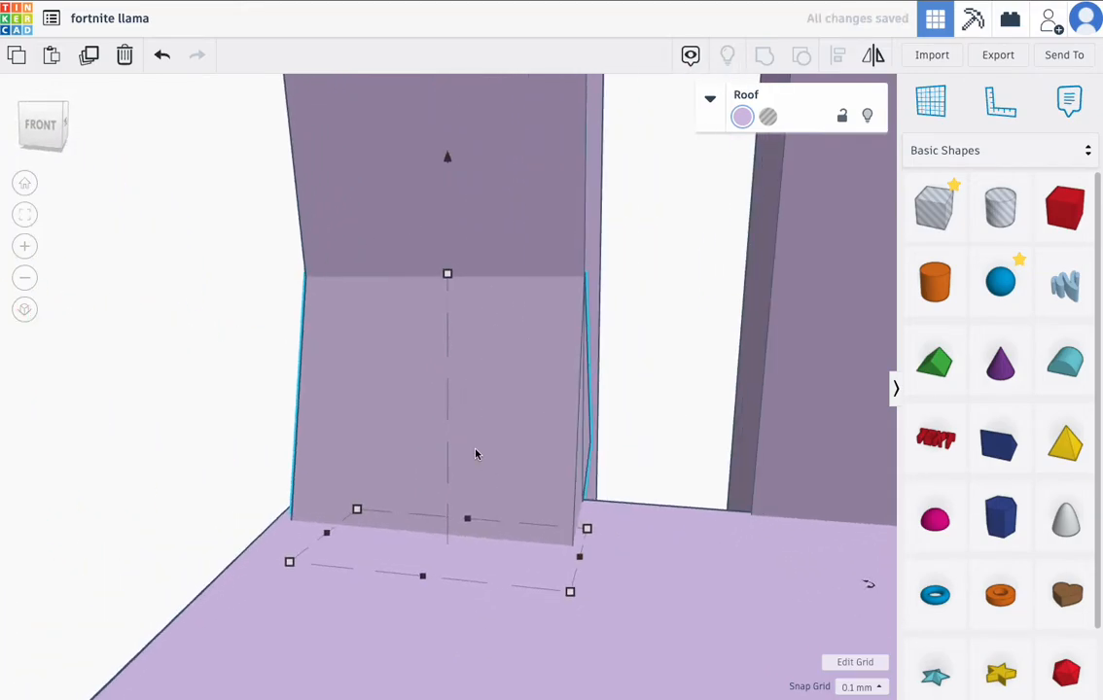
left_click(88, 59)
key("Right")
key("Right")
key("Right")
key("Right")
key("Right")
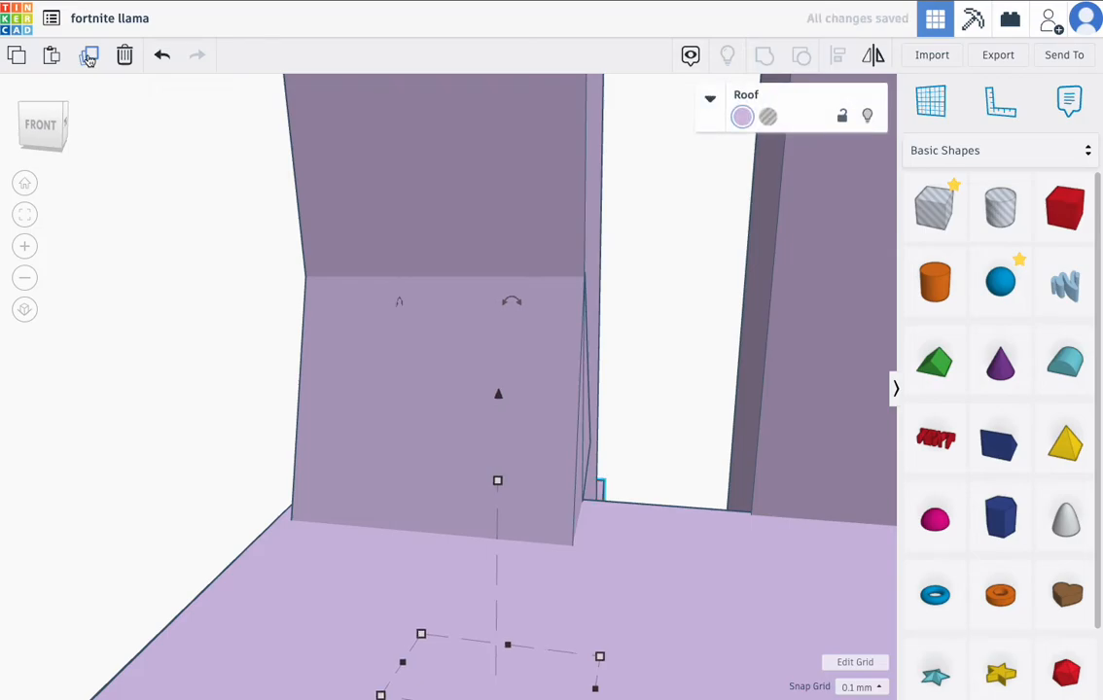
key("Right")
key("Right")
key("ctrl+z")
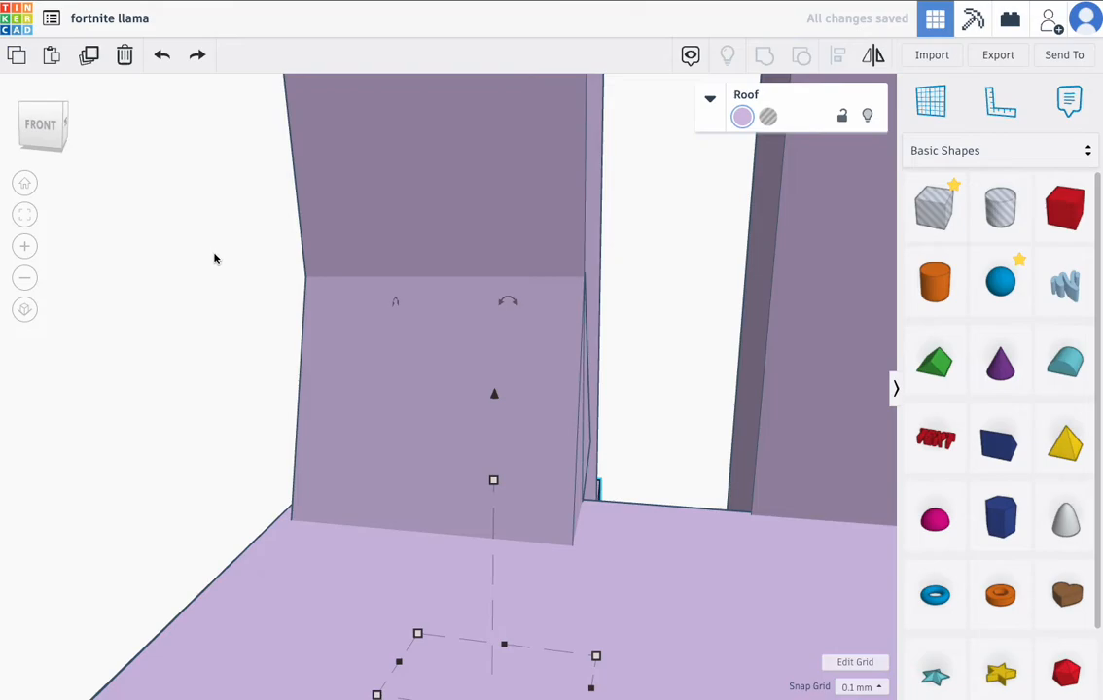
- Duplicate the front roof wedge at the ear's base and slide the duplicate sideways to the matching place on the other ear
left_click(416, 374)
key("Right")
key("Right")
key("Right")
key("Right")
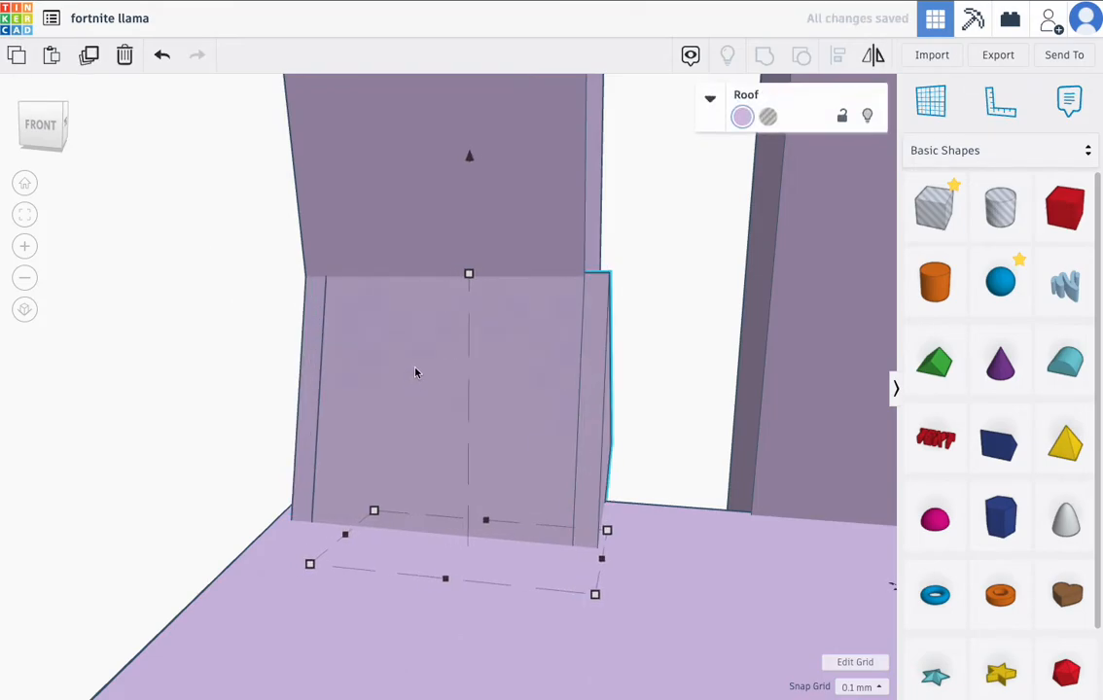
key("Right")
key("Right")
key("Right")
key("Right")
key("Right")
key("Right")
key("Right")
key("Right")
key("Right")
key("Right")
key("Right")
key("Right")
key("Right")
key("Right")
key("Right")
key("Right")
key("Right")
key("Right")
key("Right")
key("Right")
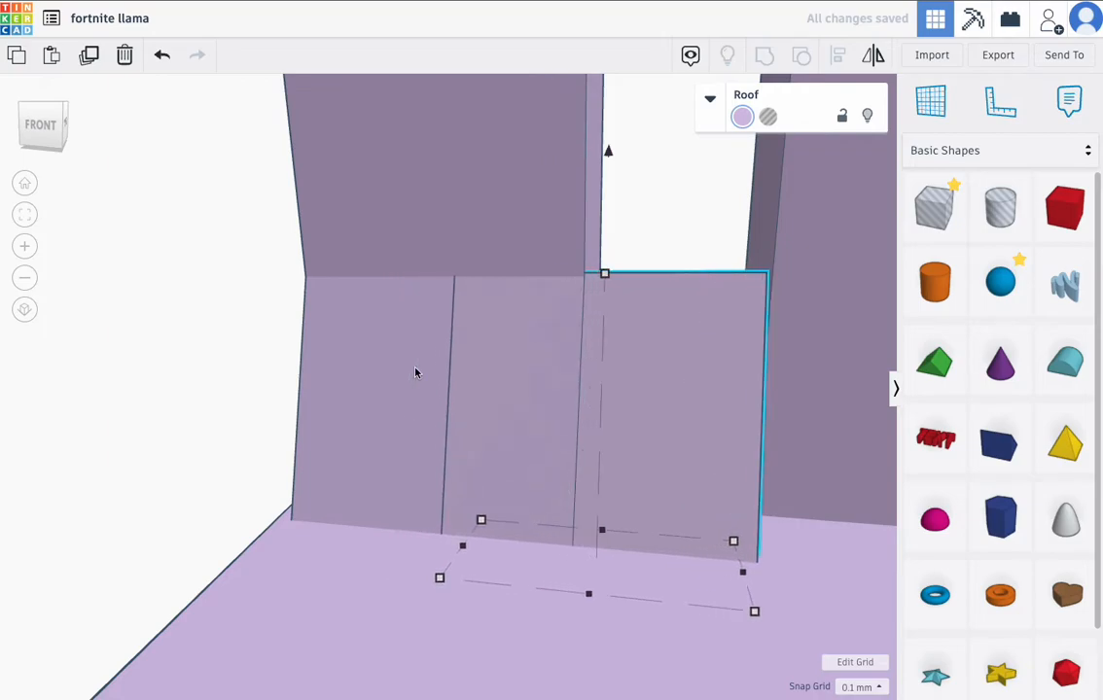
key("Right")
key("Right")
key("Right")
key("Right")
key("Right")
key("Right")
key("Right")
key("Right")
key("Right")
key("Right")
key("Right")
key("Right")
key("Right")
key("Right")
key("Right")
key("Right")
key("Right")
key("Right")
key("Right")
key("Right")
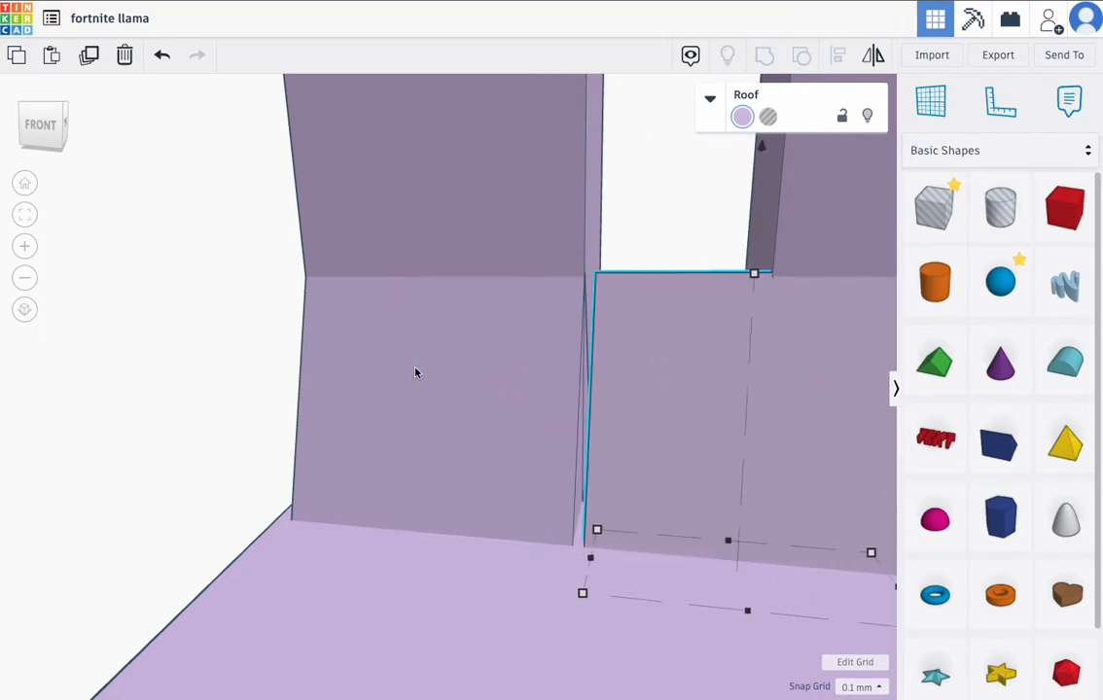
key("Right")
key("Right")
key("Right")
key("Right")
key("Right")
key("Right")
key("Right")
key("Right")
key("Right")
key("Right")
key("Right")
key("Right")
key("Right")
key("Right")
key("Right")
key("Right")
key("Right")
key("Right")
key("Right")
key("Right")
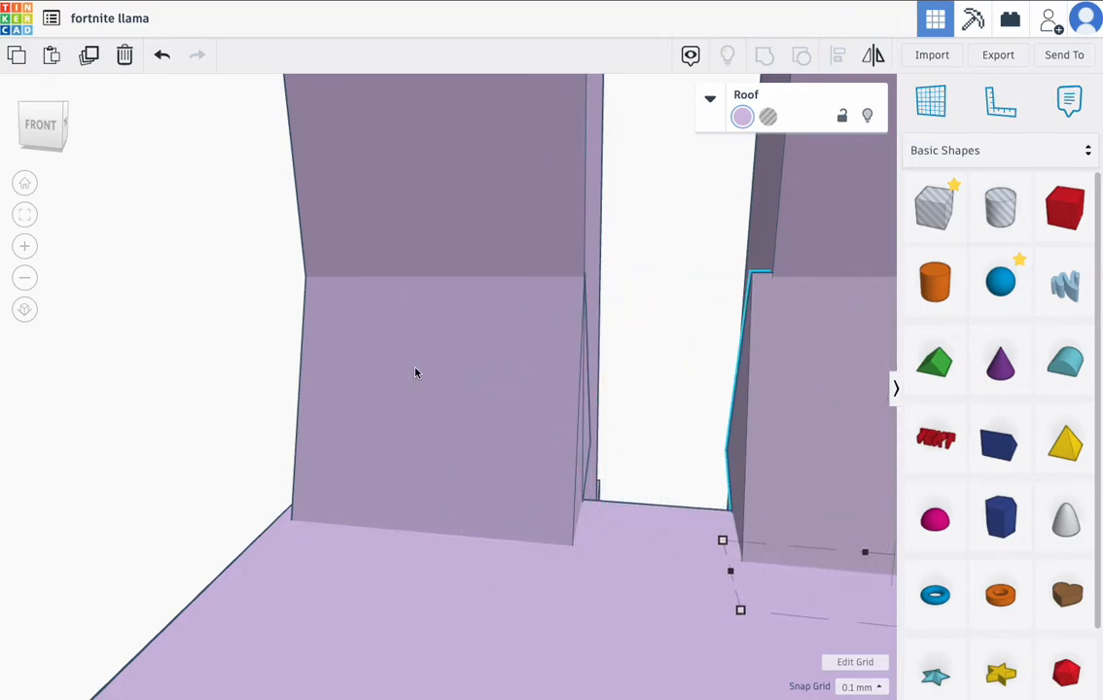
key("Right")
key("Right")
key("Right")
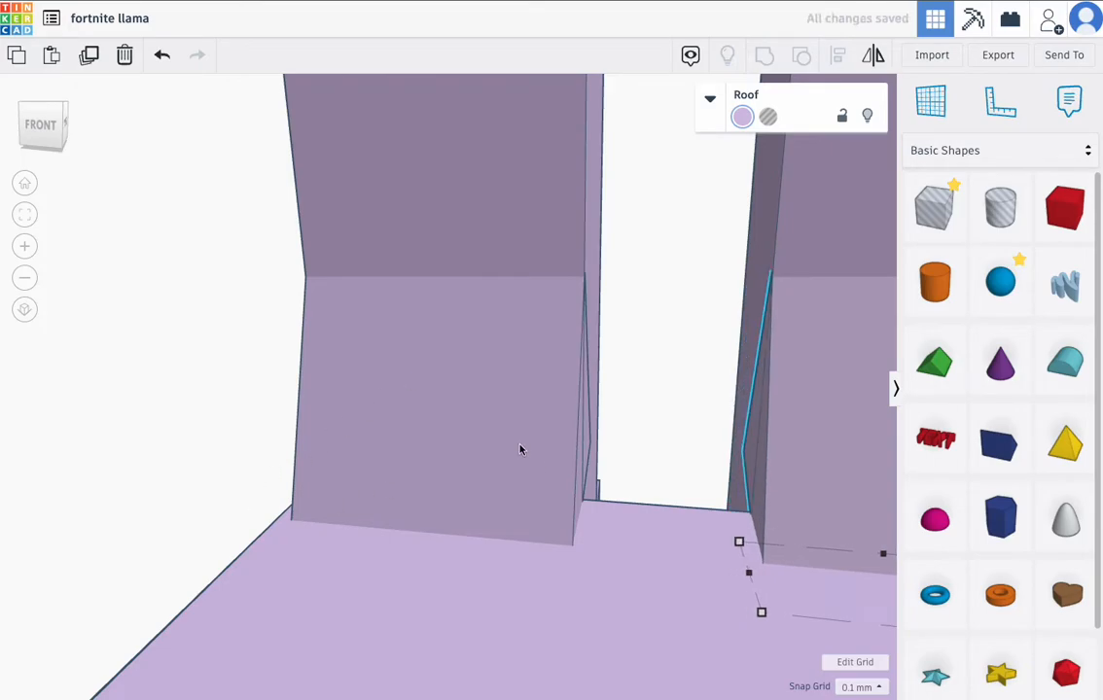
- Lower the surplus roof wedge behind the ear's base until it is clear of the ear and delete it
scroll(520, 450, "down", 5)
right_click_drag(593, 423, 288, 450)
left_click(502, 504)
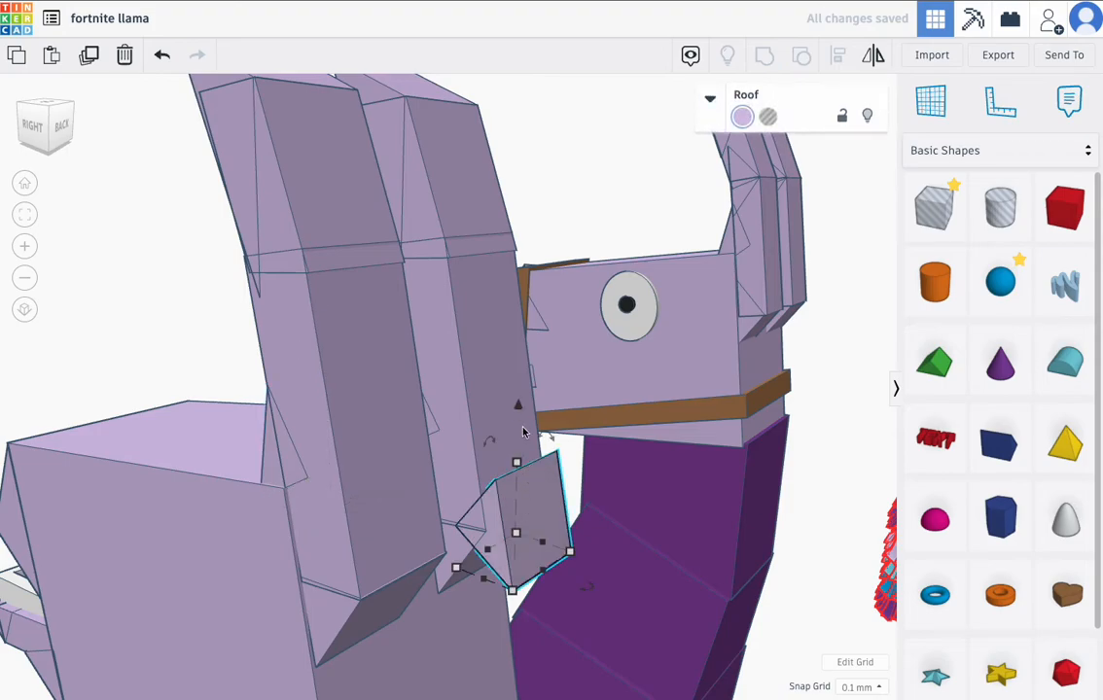
left_click_drag(518, 410, 575, 508)
right_click_drag(572, 535, 437, 555)
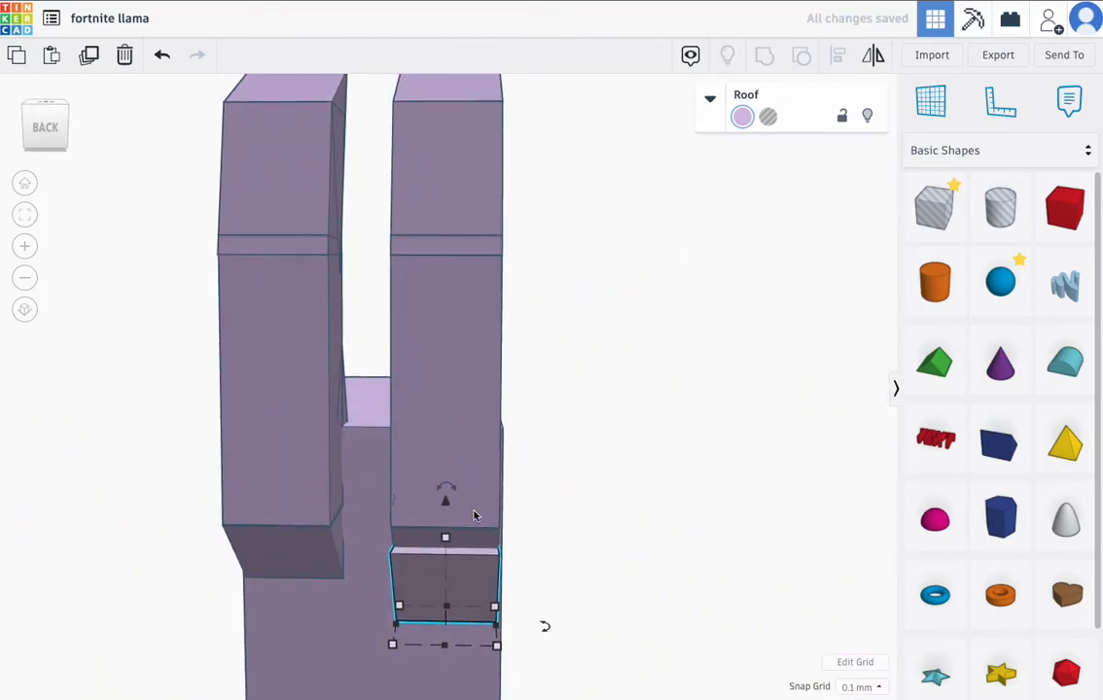
left_click_drag(448, 496, 456, 509)
right_click_drag(446, 513, 477, 580)
key("Delete")
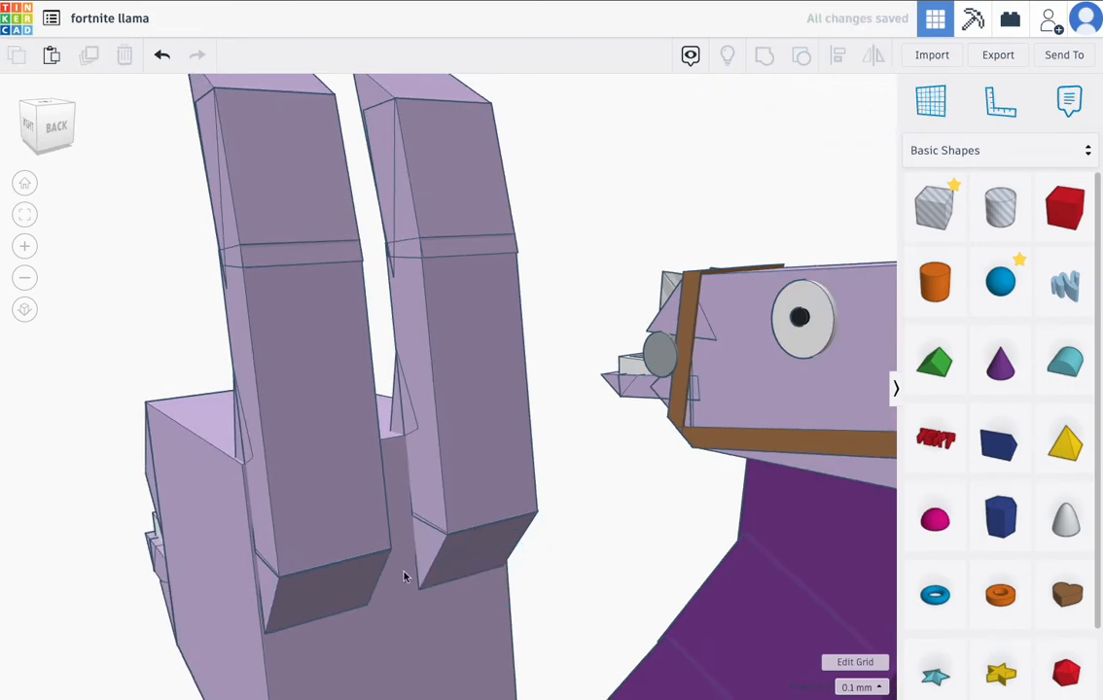
- Add a cylinder to the workplane for the eye, then move and raise it next to the llama's head
right_click_drag(413, 556, 691, 553)
right_click_drag(674, 504, 557, 492)
scroll(557, 492, "down", 5)
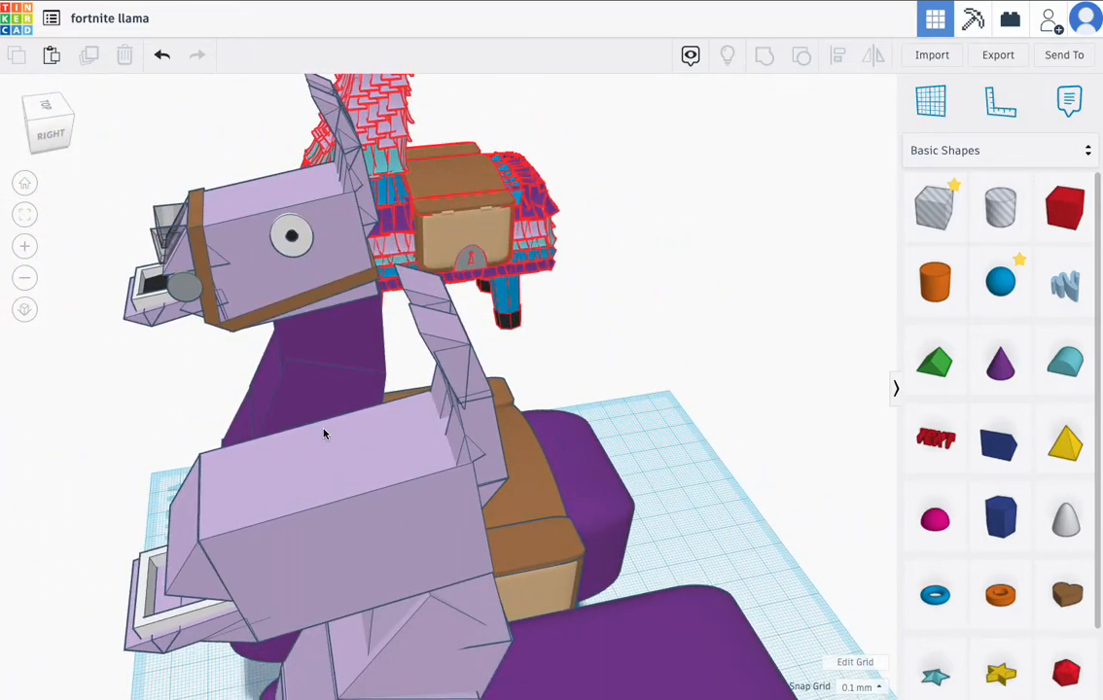
left_click(294, 239)
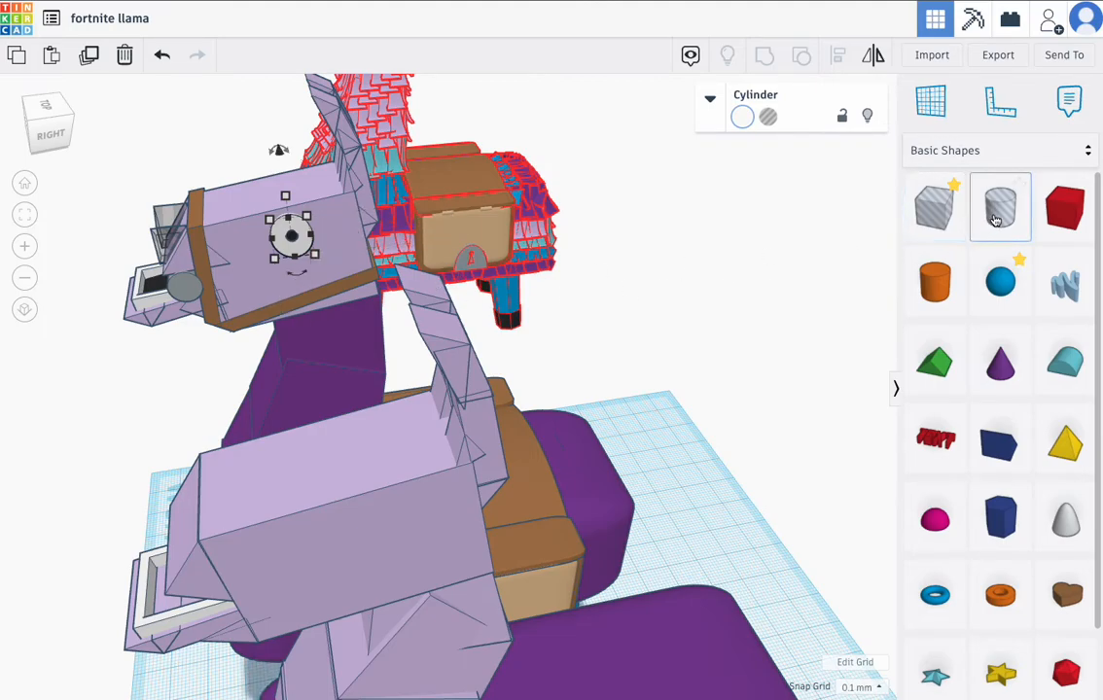
left_click(832, 372)
left_click(724, 472)
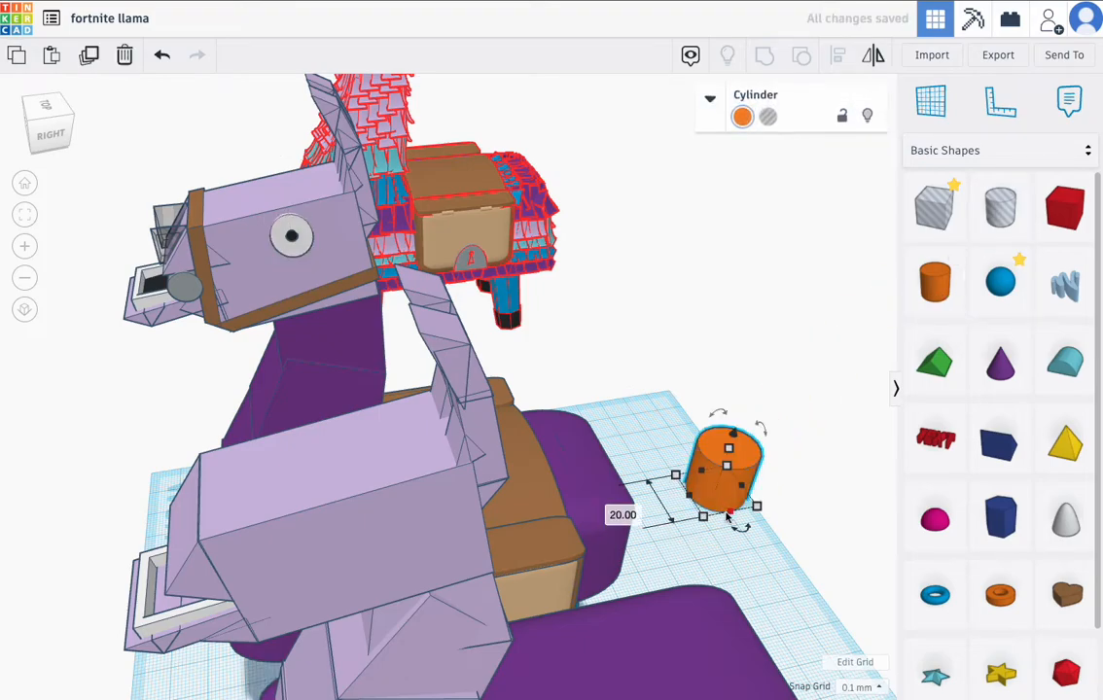
left_click_drag(748, 473, 519, 600)
left_click_drag(515, 658, 652, 502)
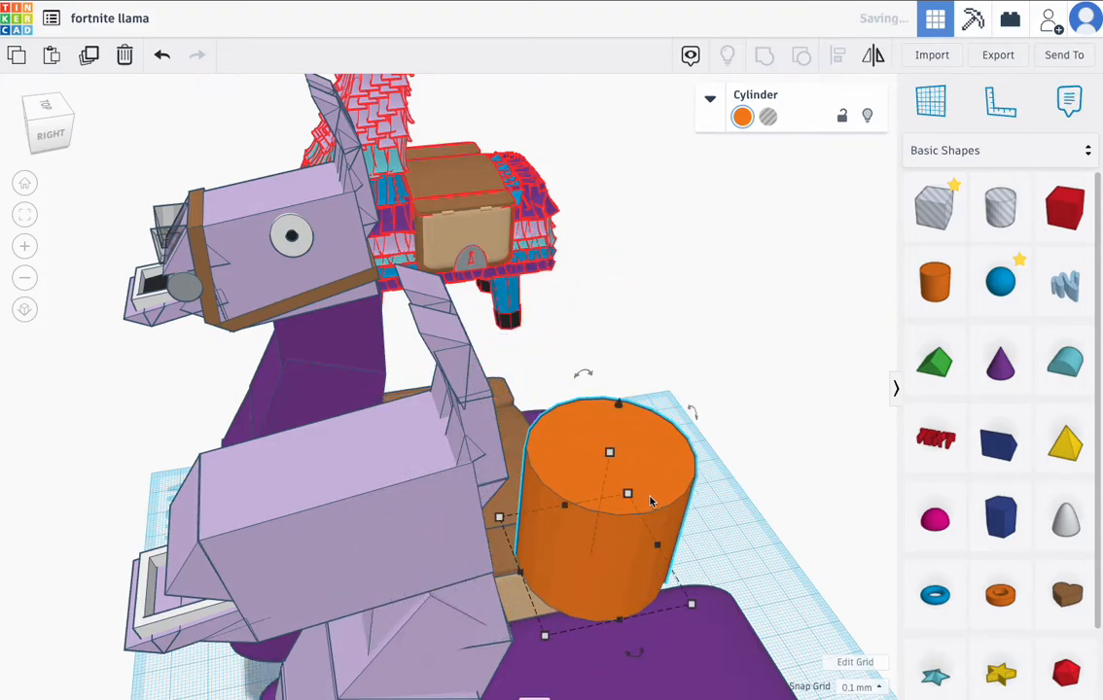
- Give the cylinder 64 sides and rotate it 90° onto its side
left_click(709, 103)
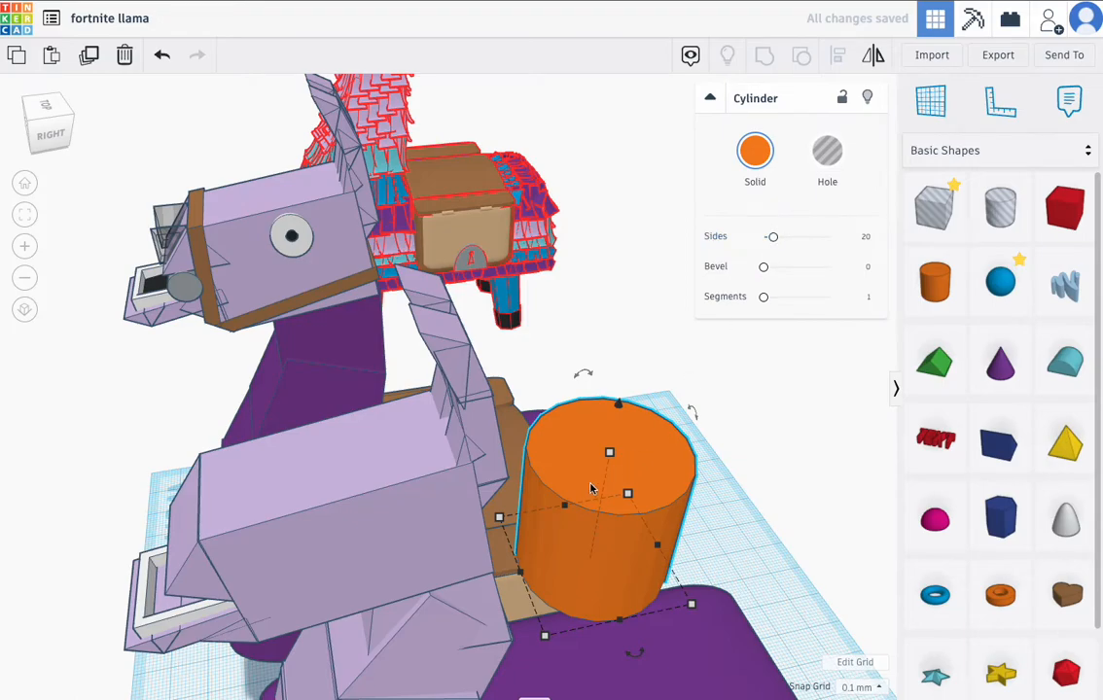
left_click_drag(772, 239, 911, 254)
left_click_drag(585, 375, 403, 484)
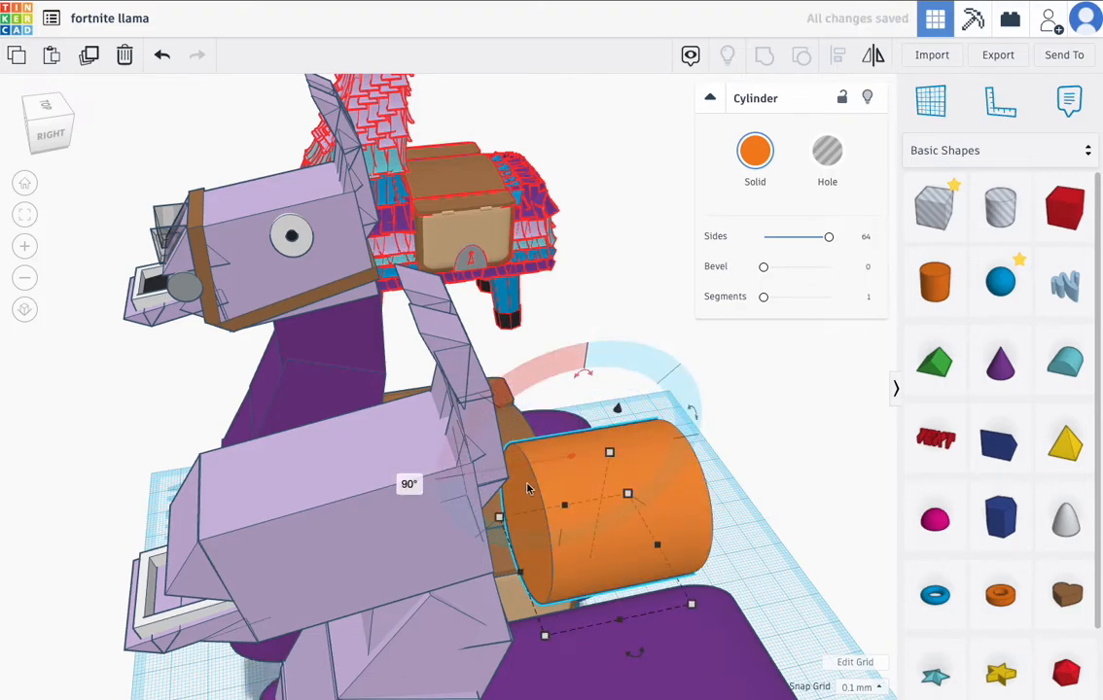
- Set both the width and the height of the cylinder's round face to 14 mm
left_click(388, 600)
type("14")
key("Return")
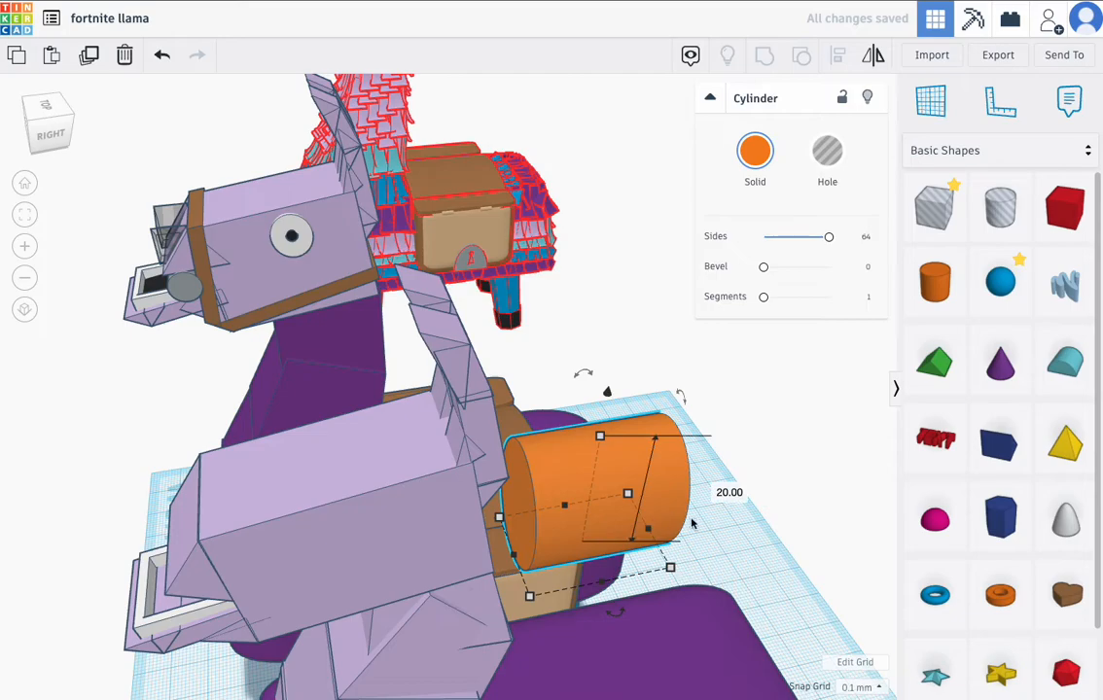
type("14")
key("Return")
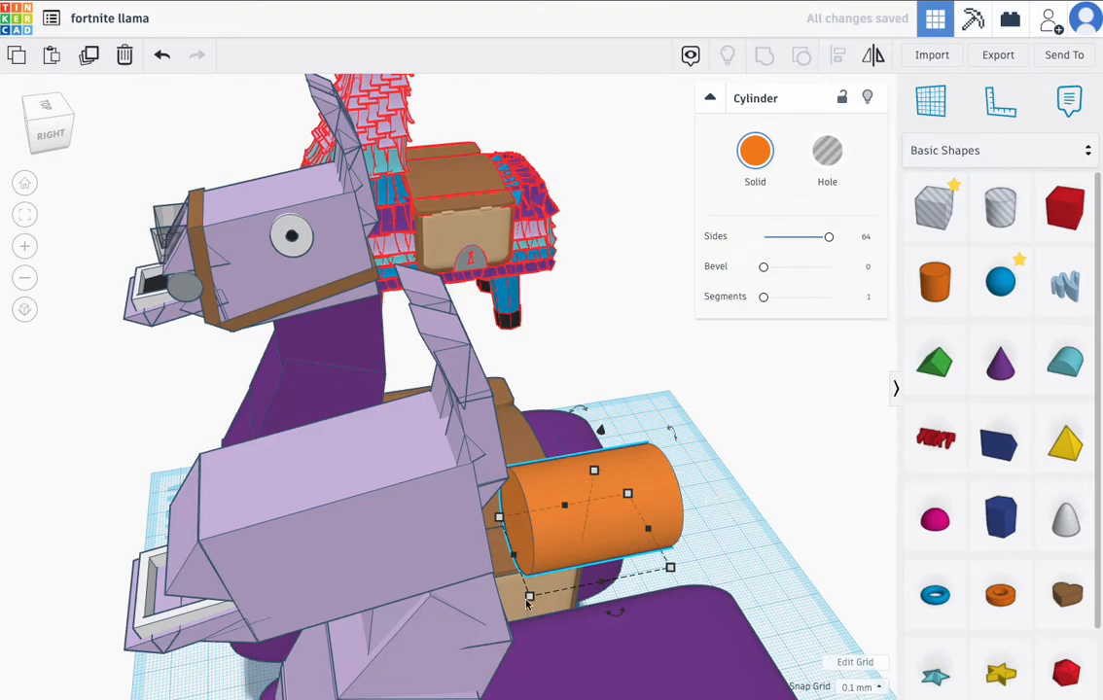
- Scale the cylinder down proportionally to about 7.8 mm across and move it up to the side of the head
left_click_drag(529, 600, 618, 545)
left_click_drag(637, 496, 455, 587)
left_click_drag(418, 535, 409, 453)
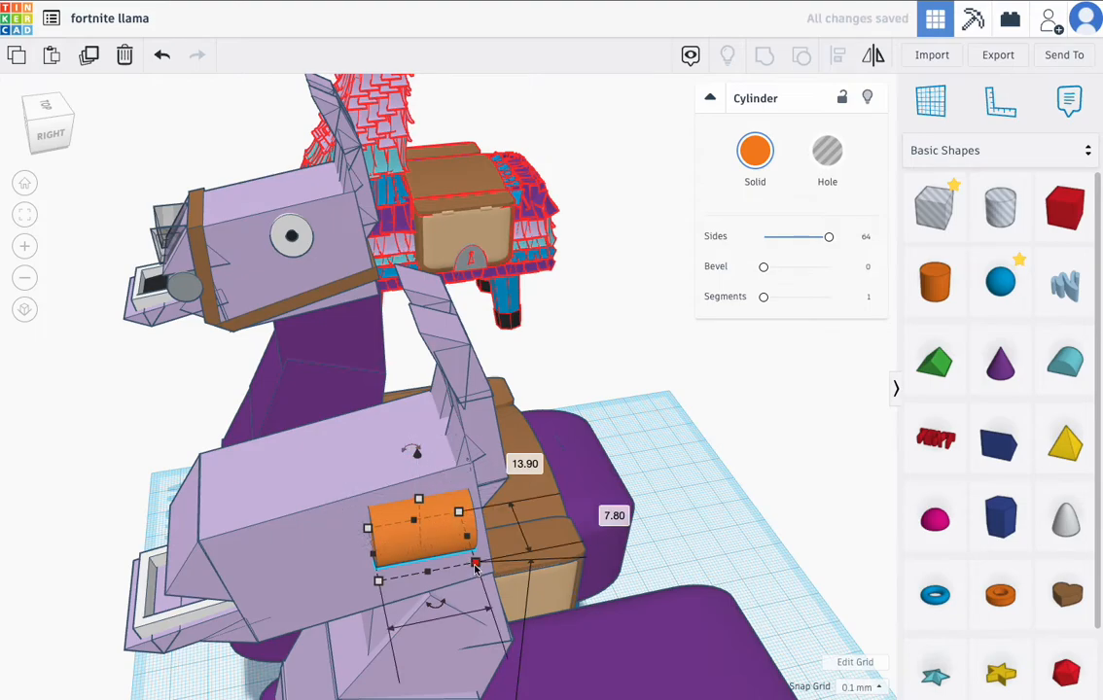
left_click_drag(475, 566, 547, 585)
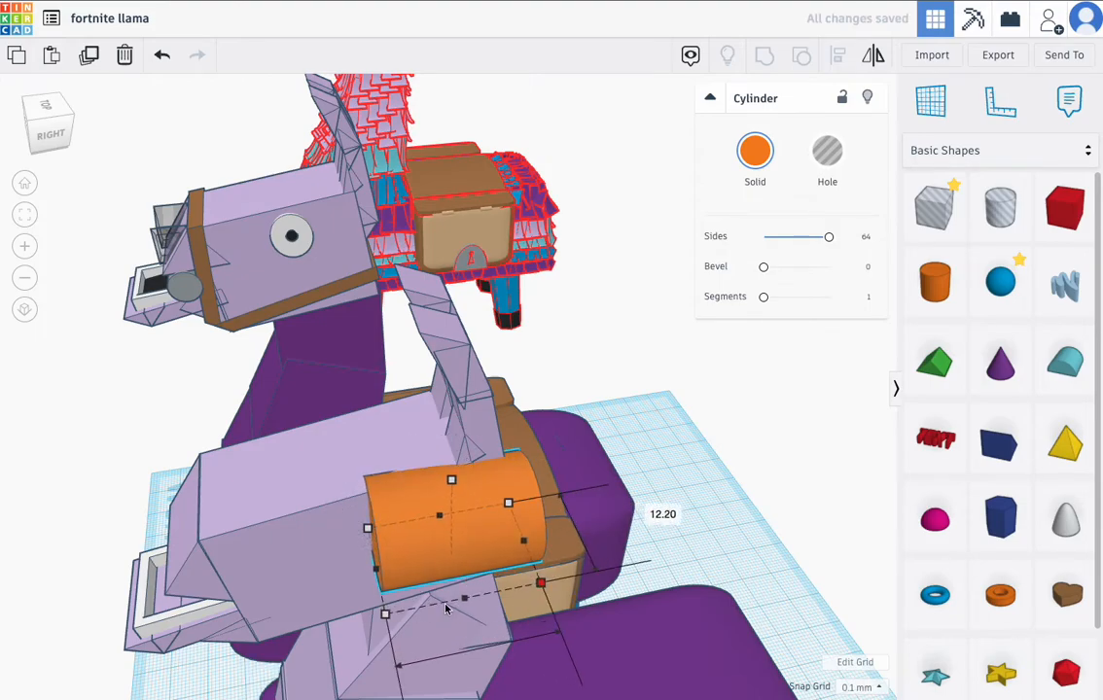
key("ctrl+z")
- Turn the cylinder crosswise to the head and slide it into the eye position so one end sticks out of the side
left_click_drag(436, 599, 315, 564)
right_click_drag(380, 598, 593, 593)
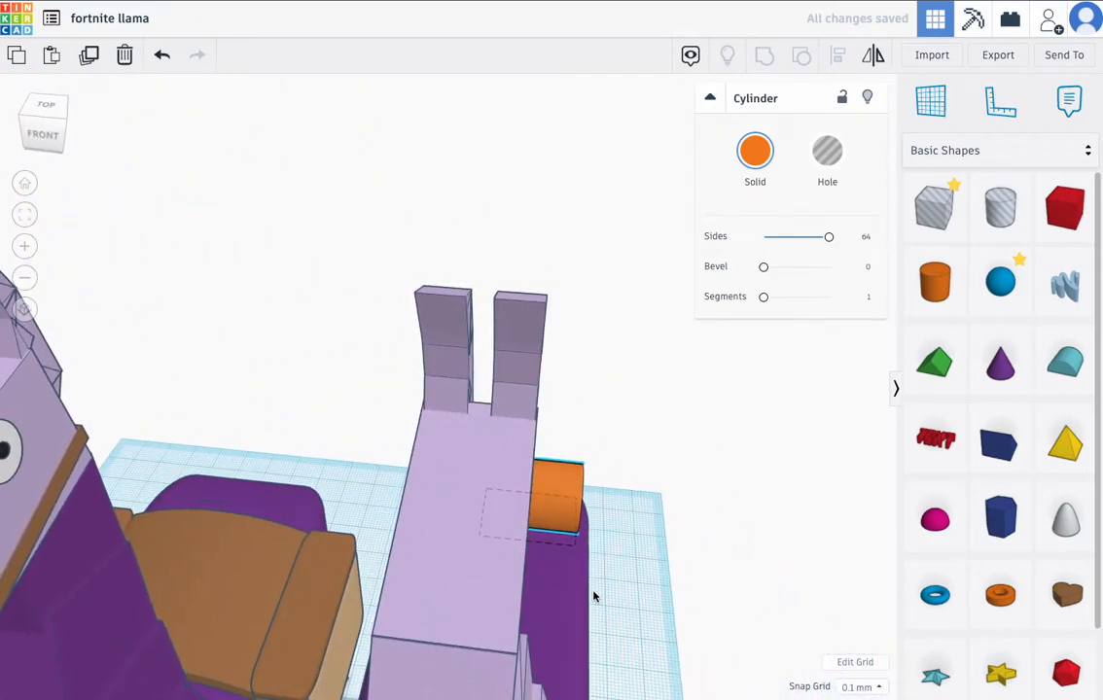
left_click_drag(547, 503, 542, 521)
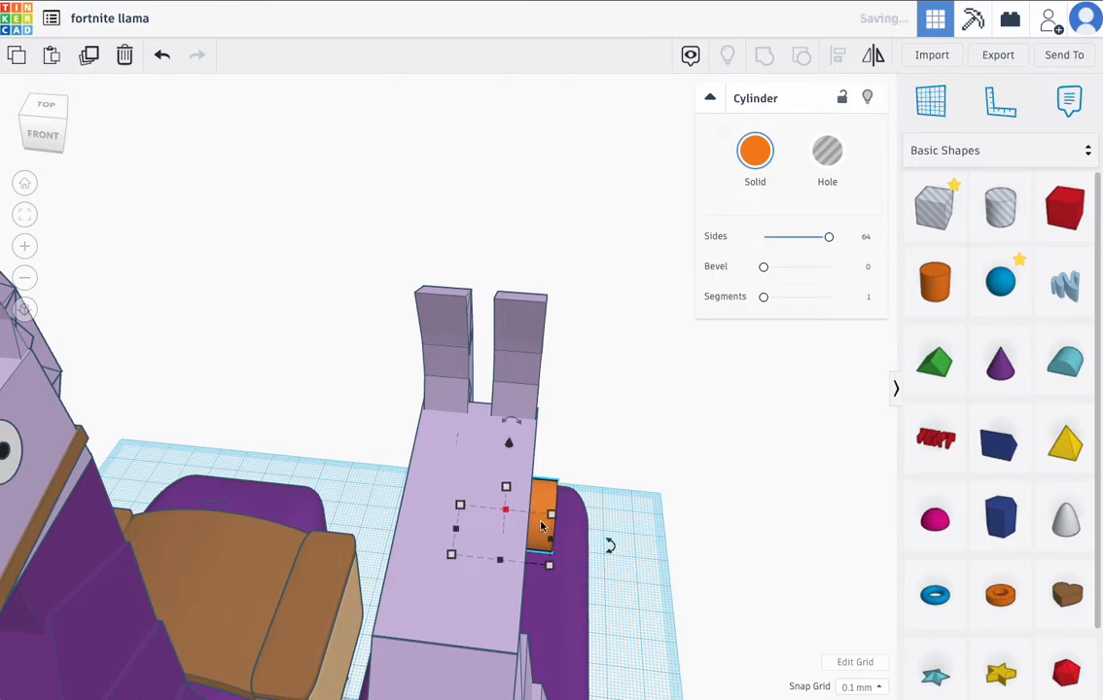
- Color the eye cylinder white and set its length to 14 mm
left_click(761, 150)
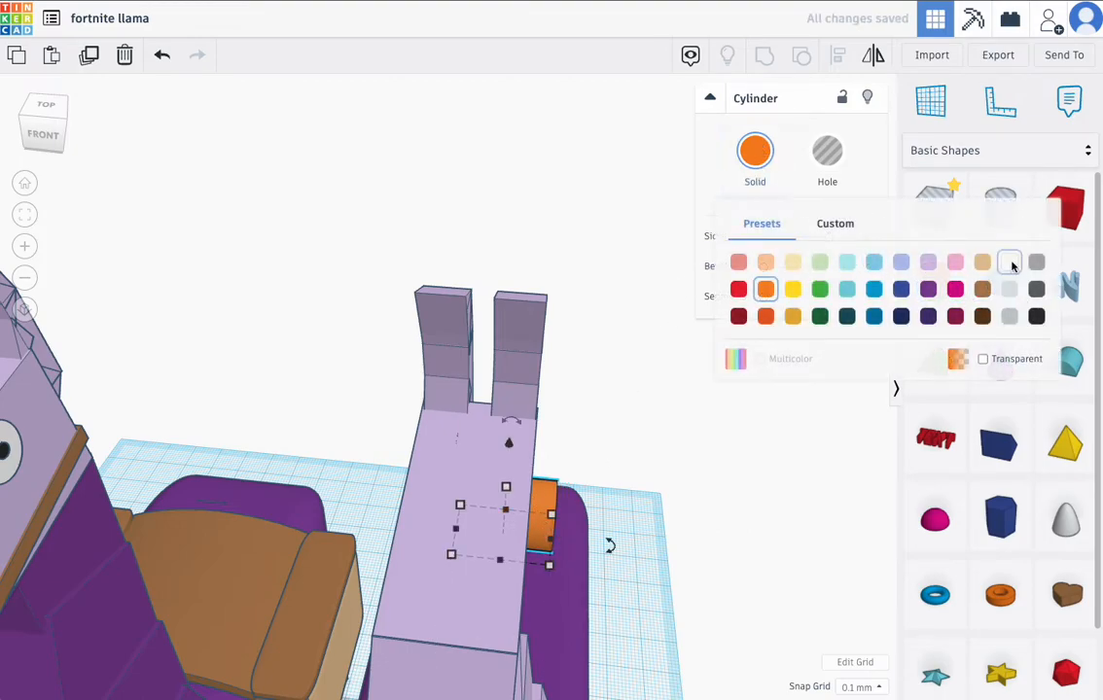
left_click(1010, 263)
mouse_move(550, 568)
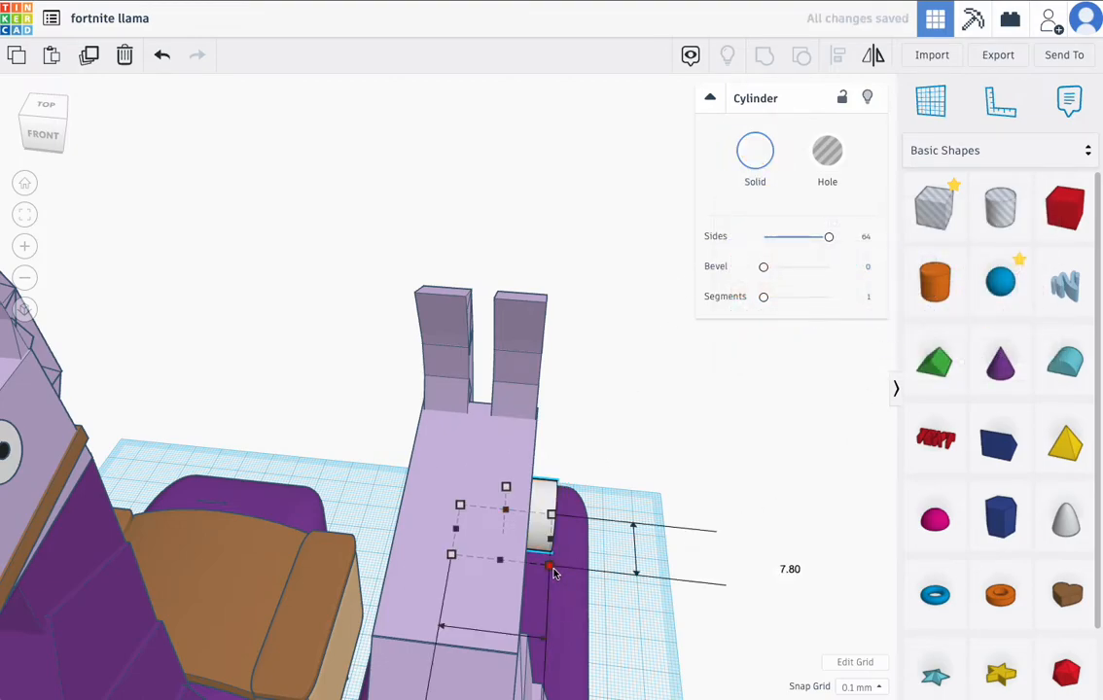
scroll(556, 572, "down", 5)
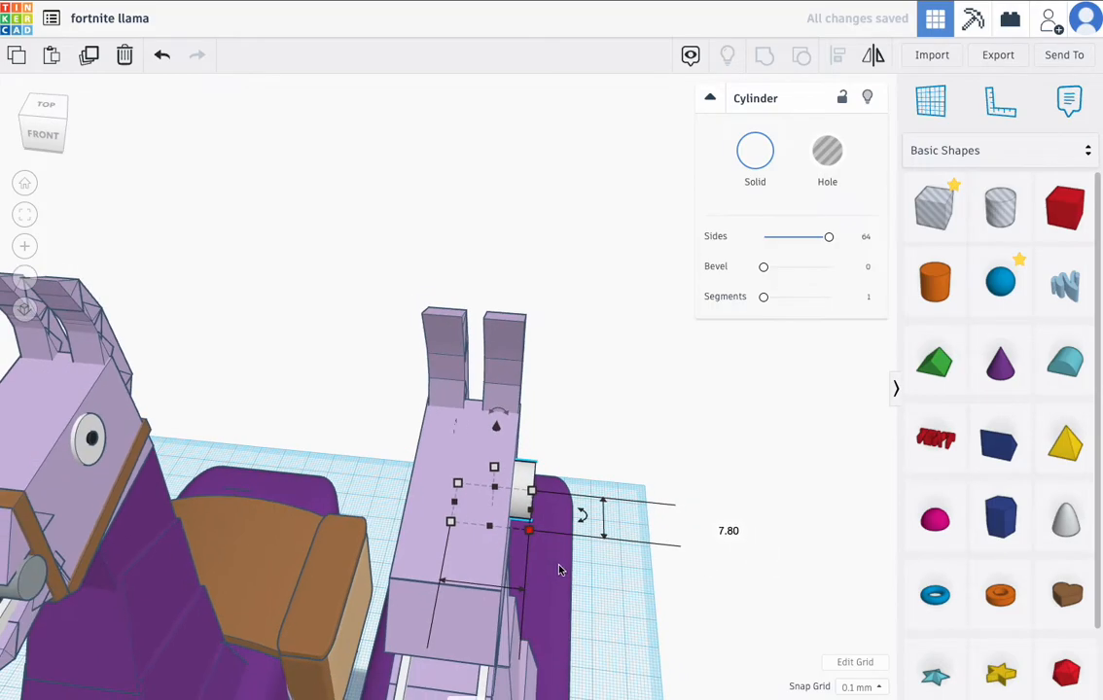
left_click(464, 647)
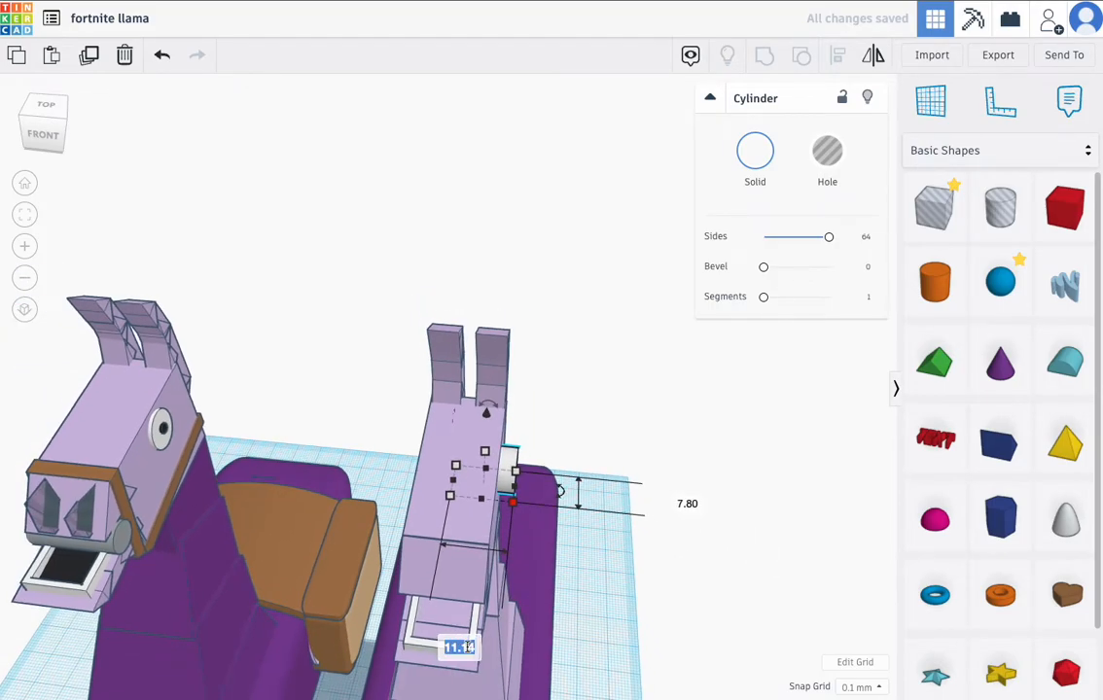
type("14")
key("Return")
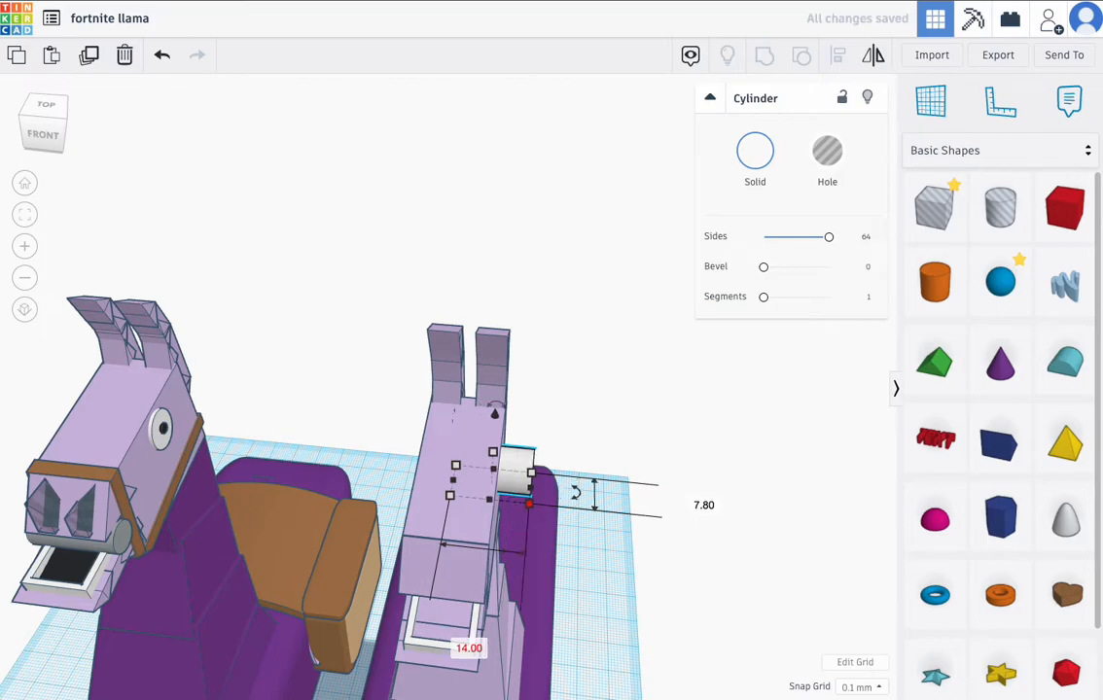
- Nudge the white cylinder sideways into the head until only a thin disc protrudes as the eye
key("Left")
key("Left")
key("Left")
key("Left")
key("Left")
key("Left")
key("Left")
key("Left")
key("Left")
key("Left")
key("Left")
key("Left")
key("Left")
key("Left")
key("Left")
key("Left")
key("Left")
key("Left")
key("Left")
key("Left")
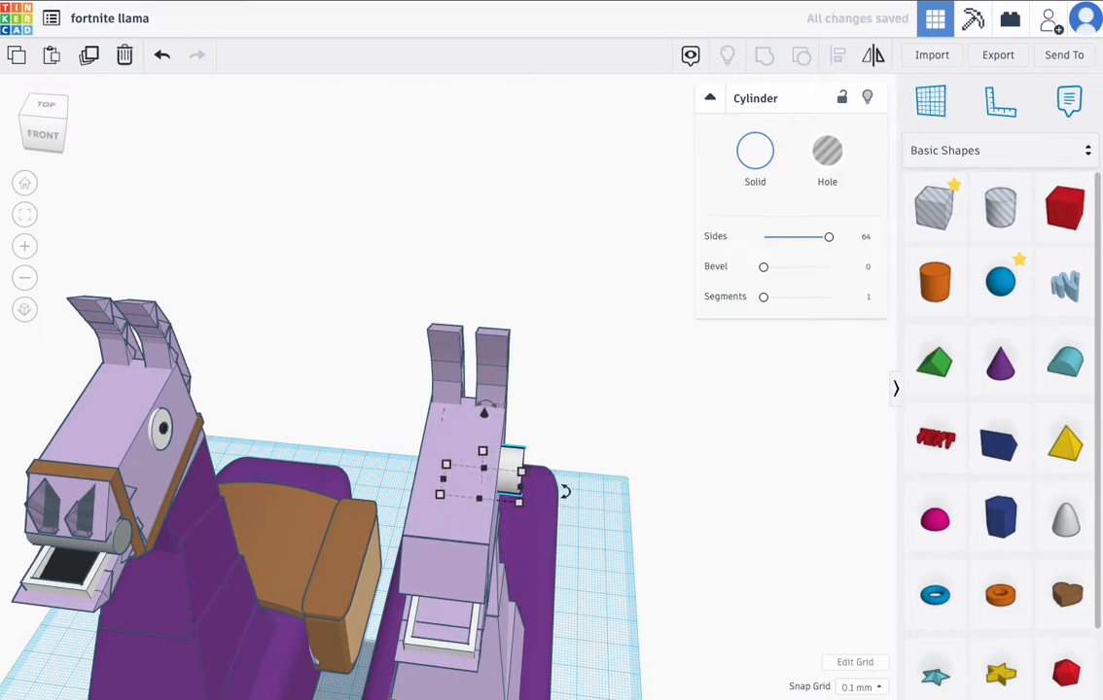
key("Left")
key("Left")
key("Left")
key("Left")
key("Left")
key("Left")
key("Left")
key("Left")
key("Left")
key("Left")
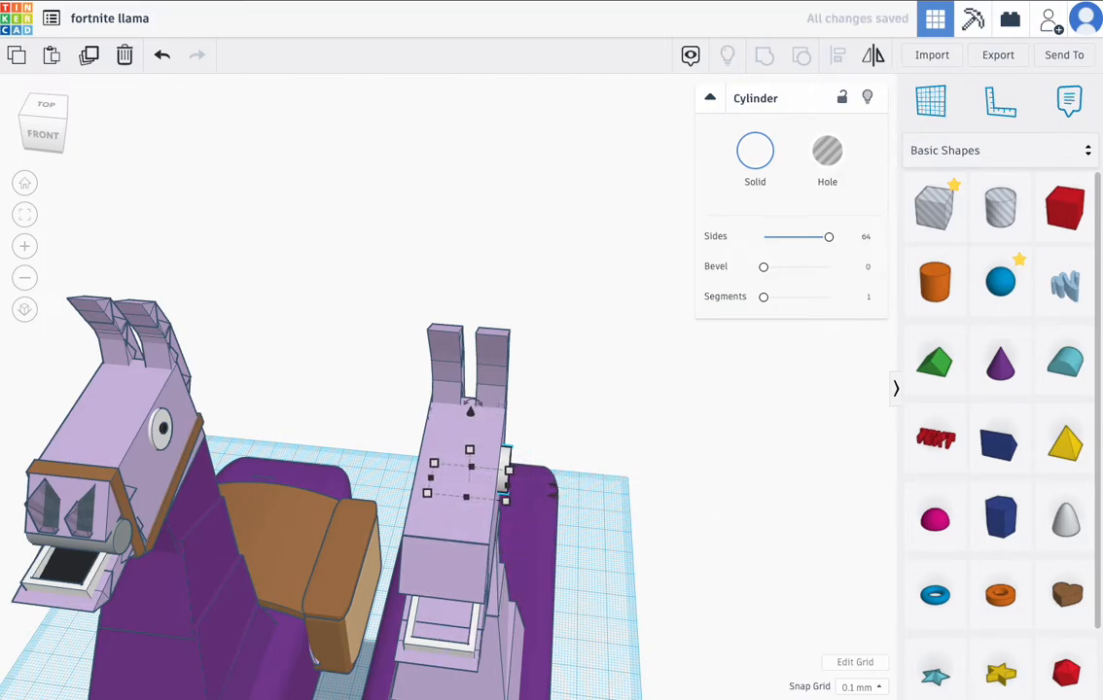
key("Left")
- Lengthen the white eye cylinder slightly across the width of the head
right_click_drag(467, 517, 440, 511)
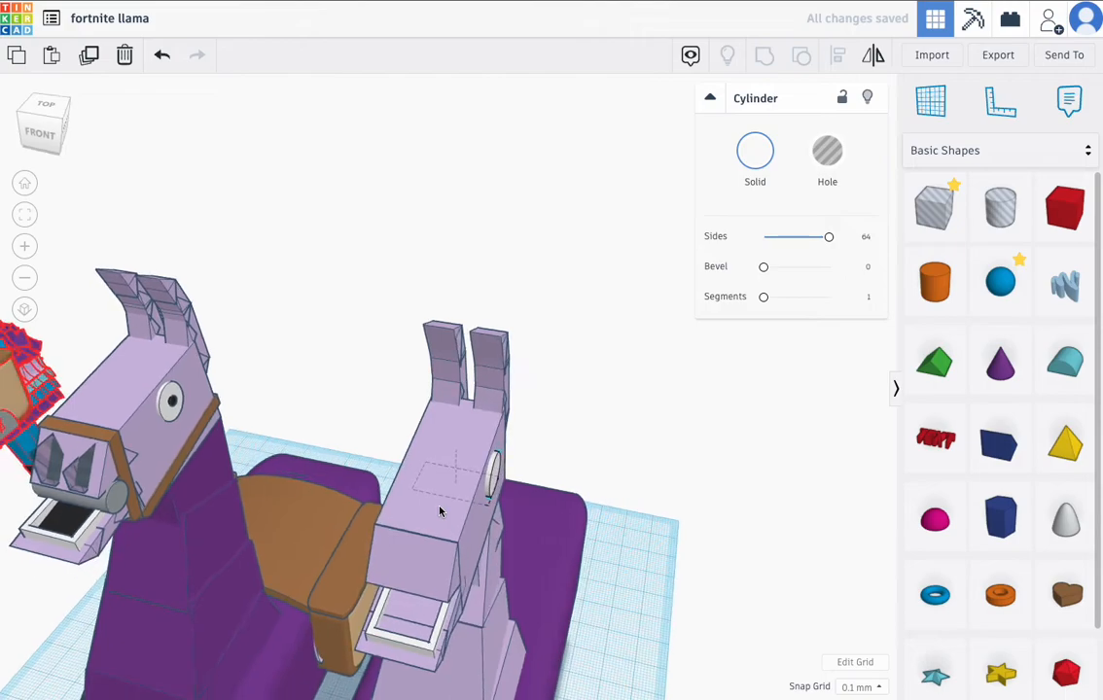
left_click(389, 633)
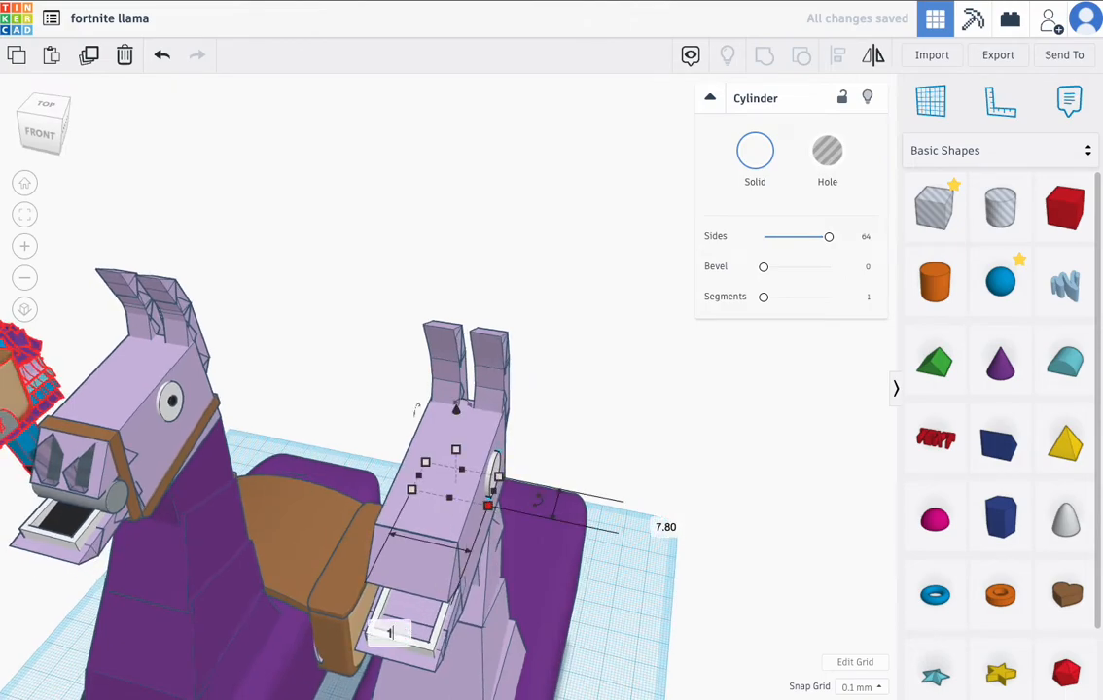
key("Return")
- Duplicate the eye cylinder, color the duplicate black and scale it down to about 5.17 mm across for the pupil
right_click_drag(404, 569, 397, 497)
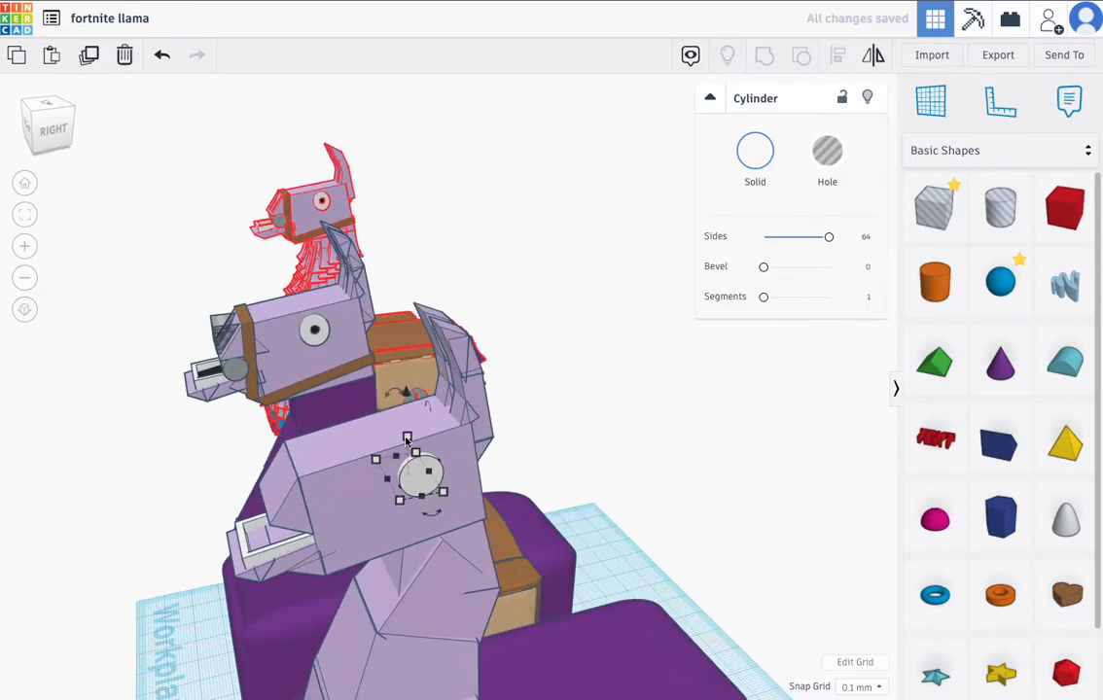
left_click(90, 59)
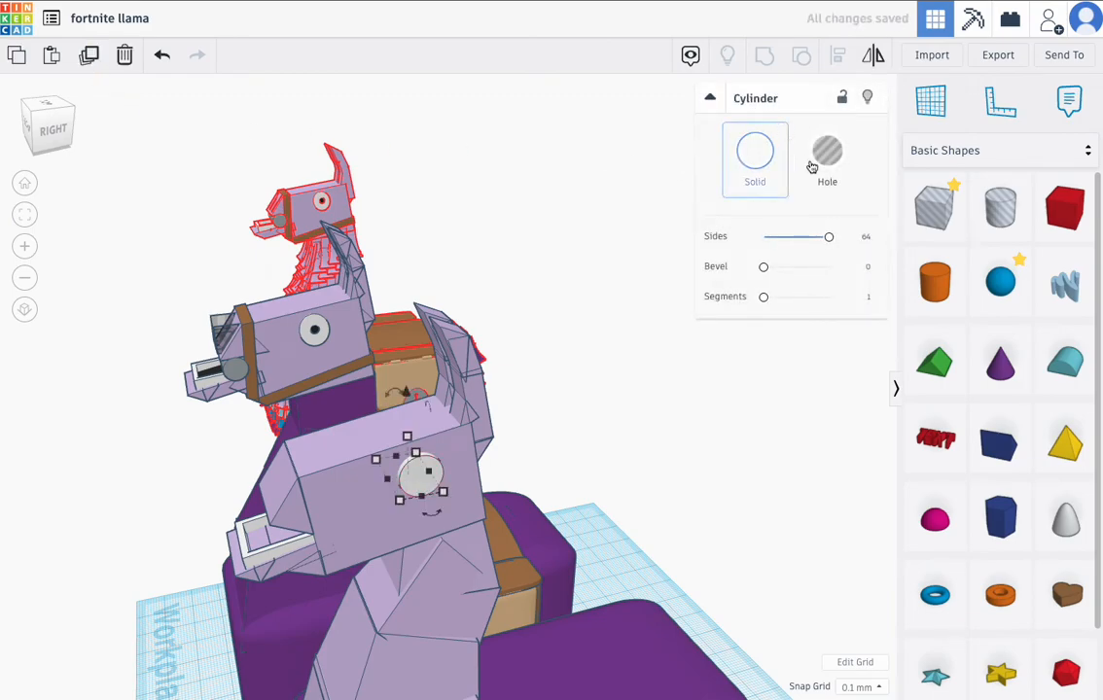
left_click(747, 149)
left_click(1037, 317)
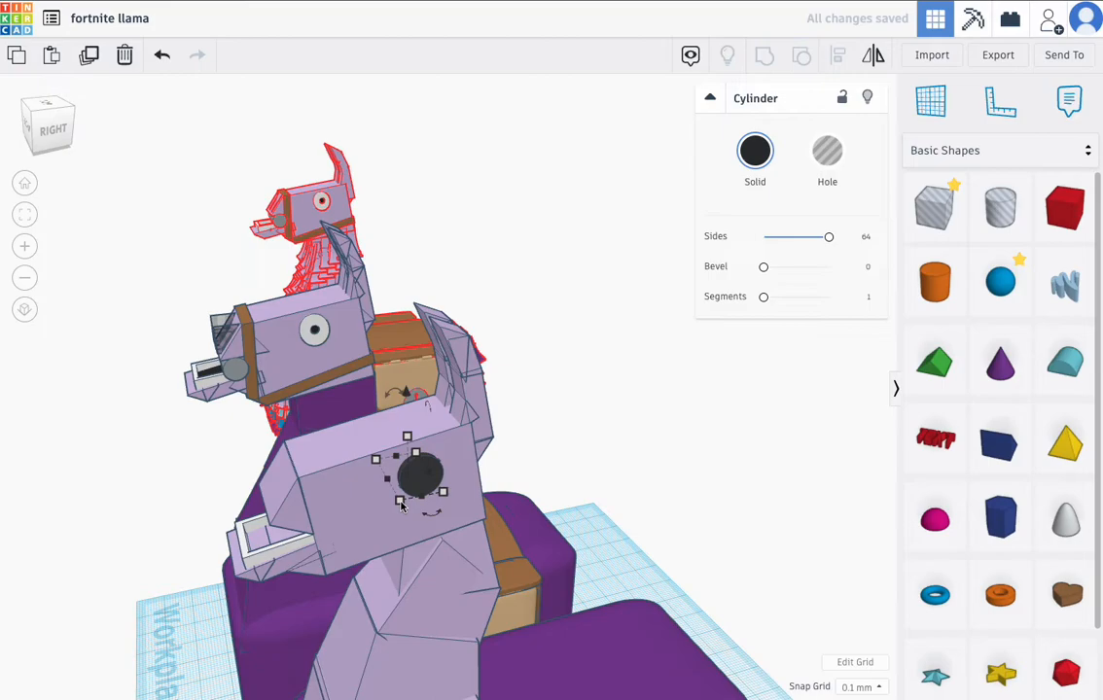
left_click_drag(400, 505, 418, 484)
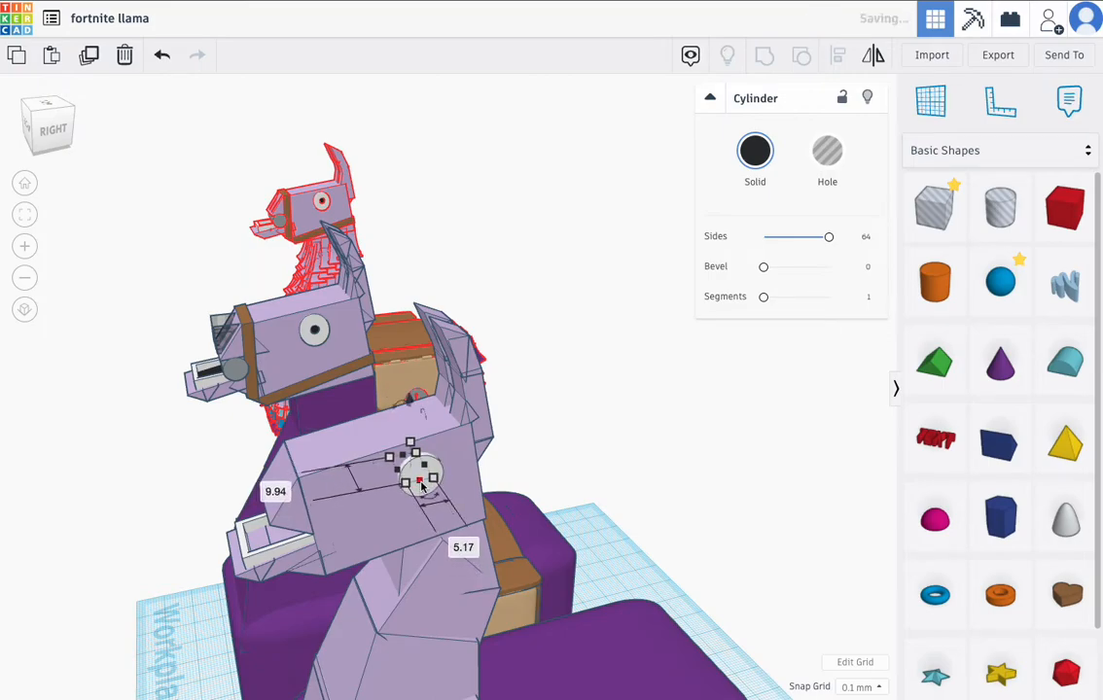
- Nudge the black pupil cylinder sideways out of the head until it protrudes through the white eye disc
right_click_drag(418, 484, 556, 501)
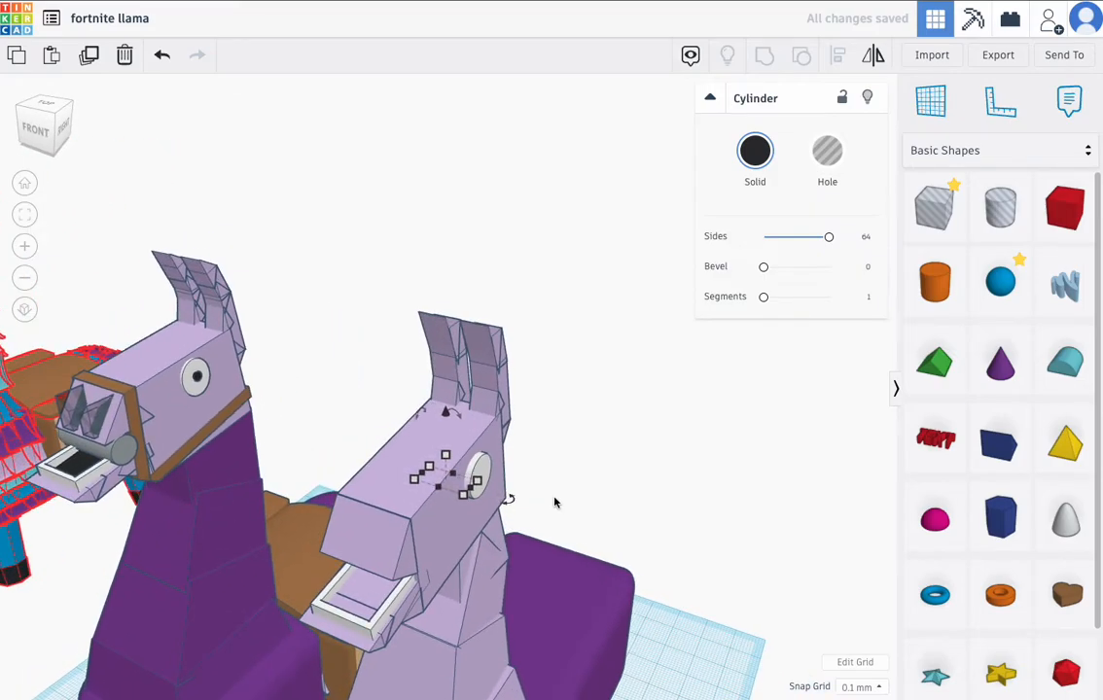
key("Right")
key("Right")
key("Right")
key("Right")
key("Right")
key("Right")
key("Right")
key("Right")
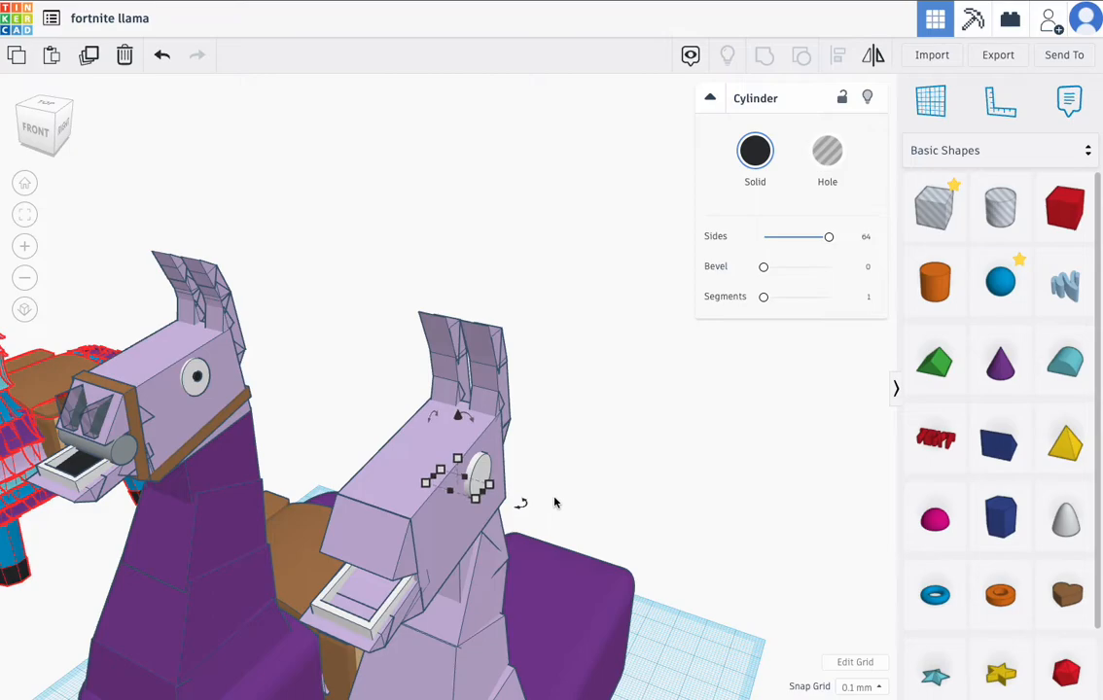
key("Right")
key("Right")
key("Right")
key("Right")
key("Right")
key("Right")
key("Right")
key("Right")
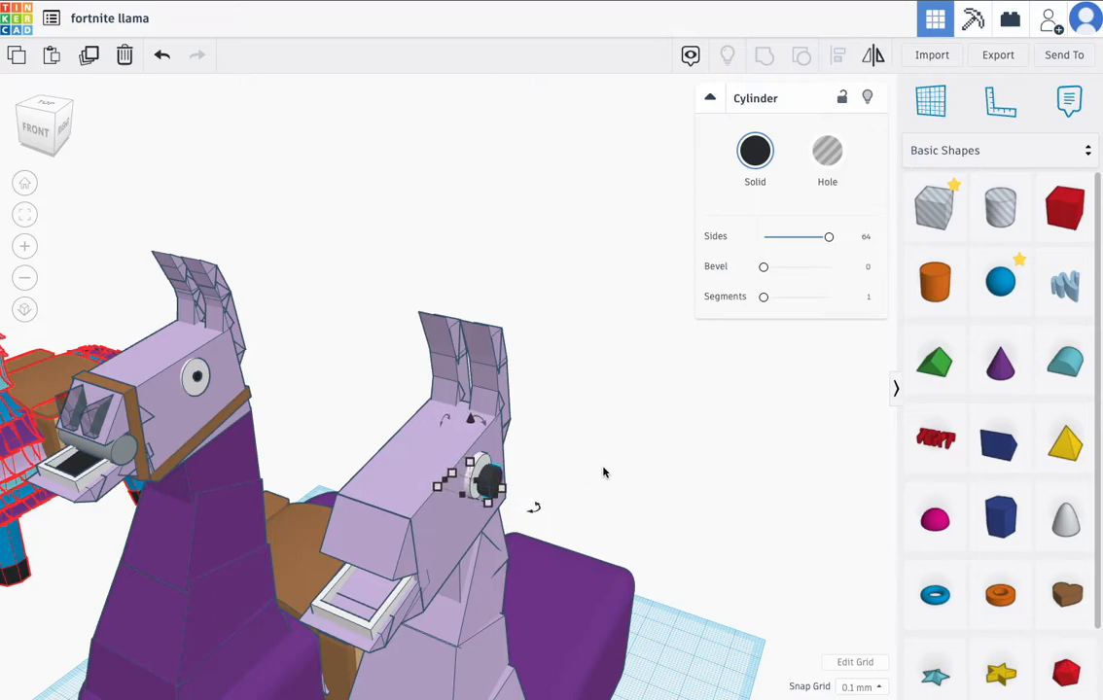
key("Right")
key("Right")
key("Right")
key("Right")
key("Right")
key("Right")
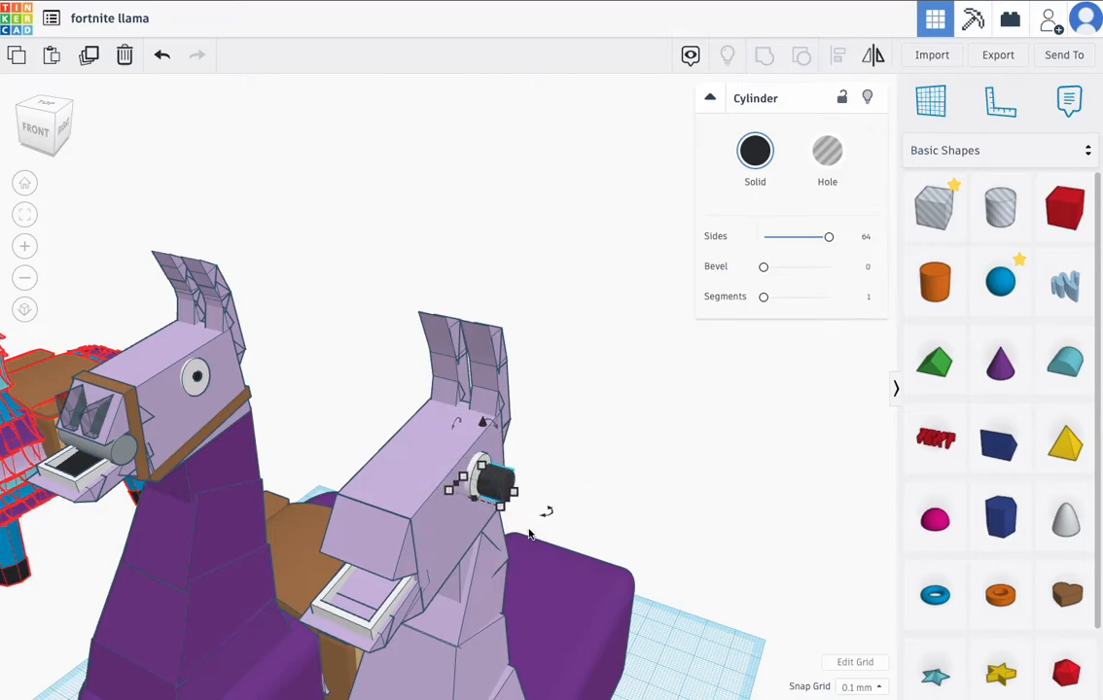
- Scale the black pupil cylinder down to about 4.24 mm long and about 2.21 mm across in front of the white eye
left_click(25, 216)
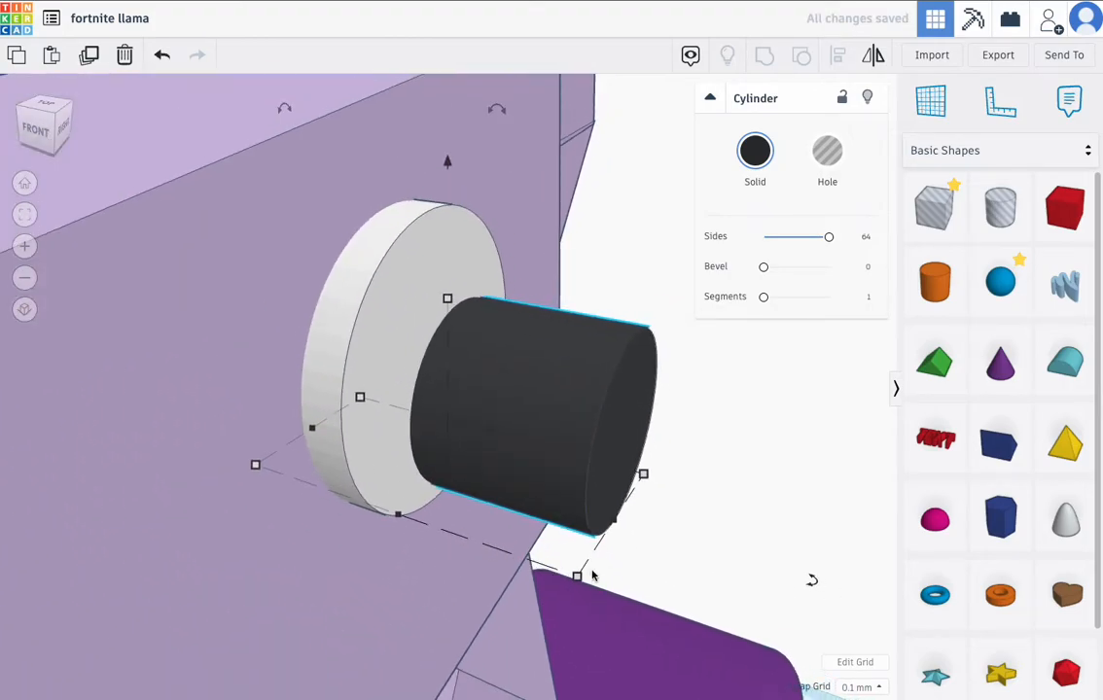
left_click_drag(576, 580, 496, 508)
right_click_drag(561, 483, 389, 454)
left_click_drag(453, 450, 369, 530)
left_click_drag(354, 300, 352, 235)
- Align the black pupil with the white eye cylinder so it is centred along the head's side and vertically
left_click(412, 378)
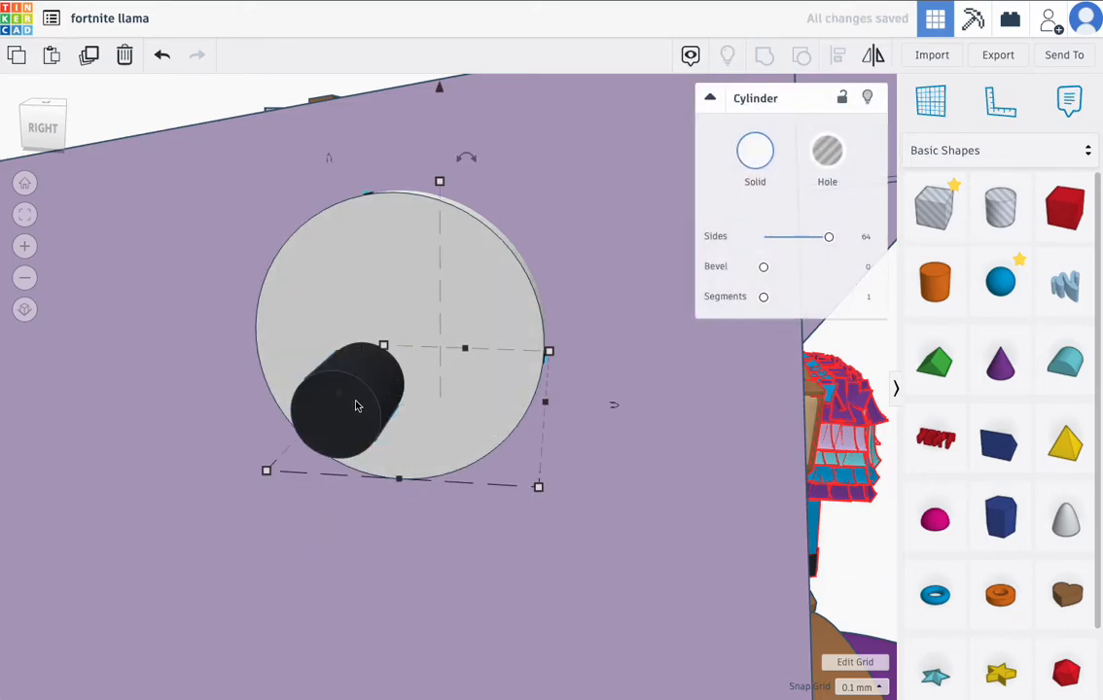
left_click(357, 417, "shift")
left_click(836, 55)
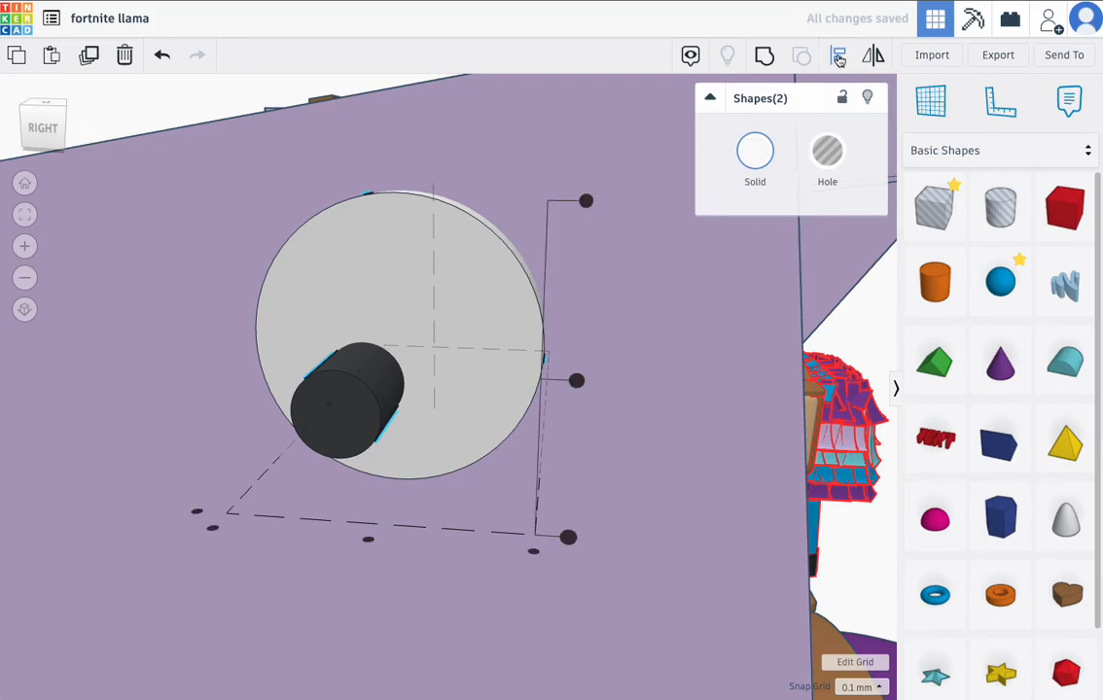
left_click(370, 540)
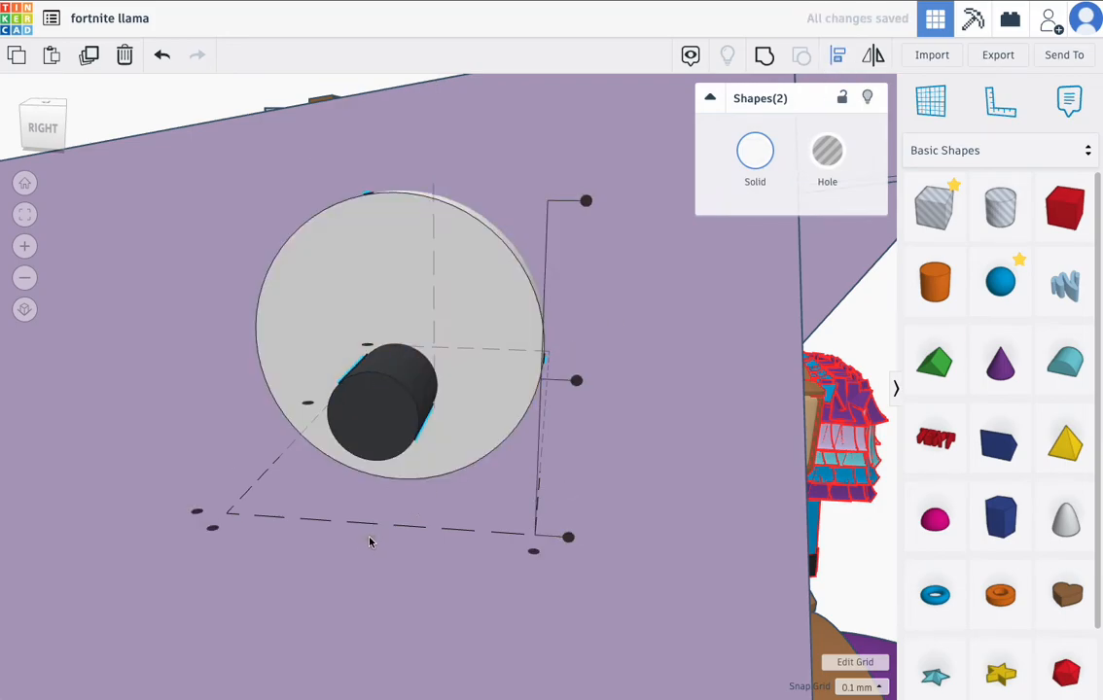
left_click(576, 382)
right_click_drag(495, 389, 783, 416)
scroll(449, 404, "down", 10)
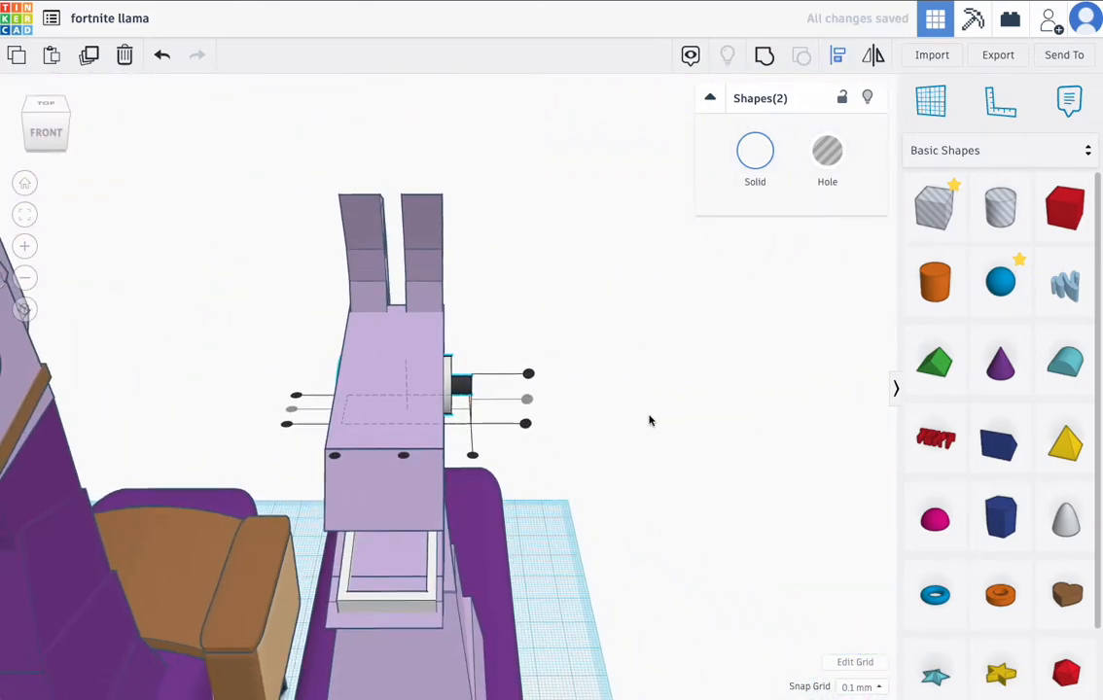
left_click(650, 420)
- Set the pupil cylinder's length to 16 mm and slide it through the head so its ends protrude slightly from both eyes
left_click(455, 391)
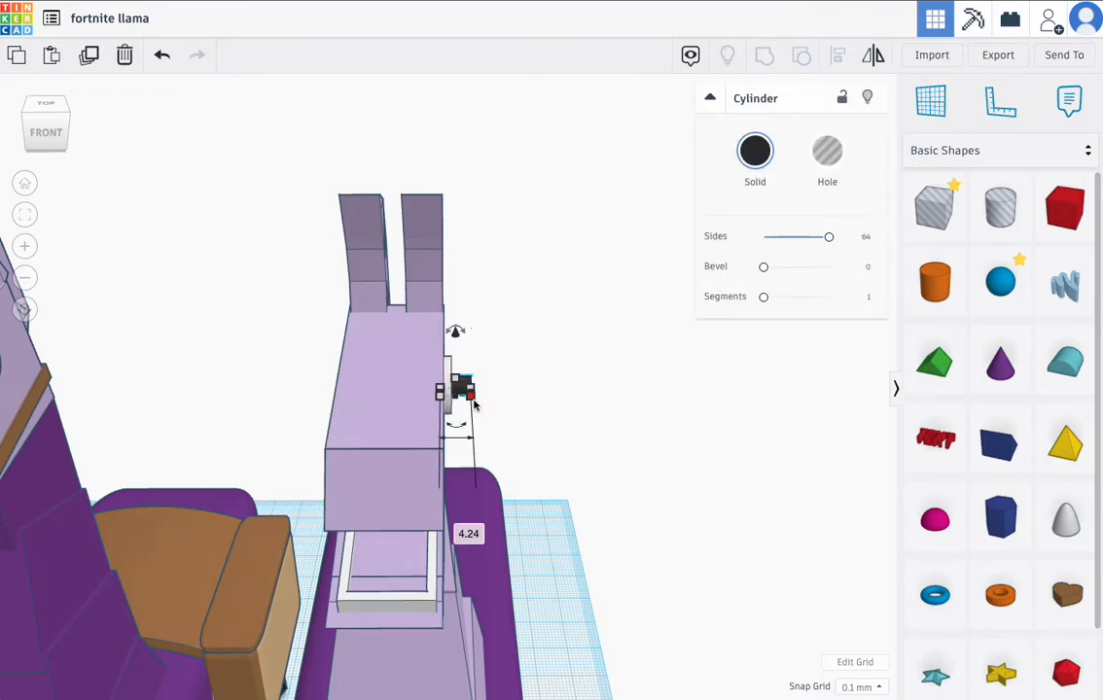
left_click(461, 525)
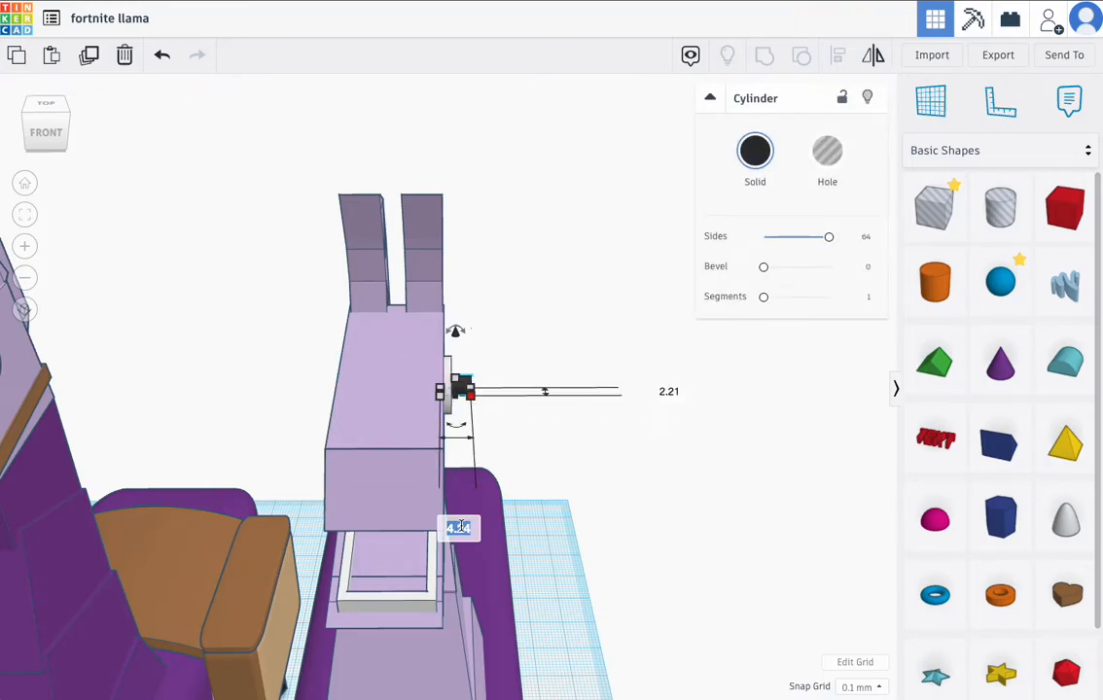
type("15")
key("Return")
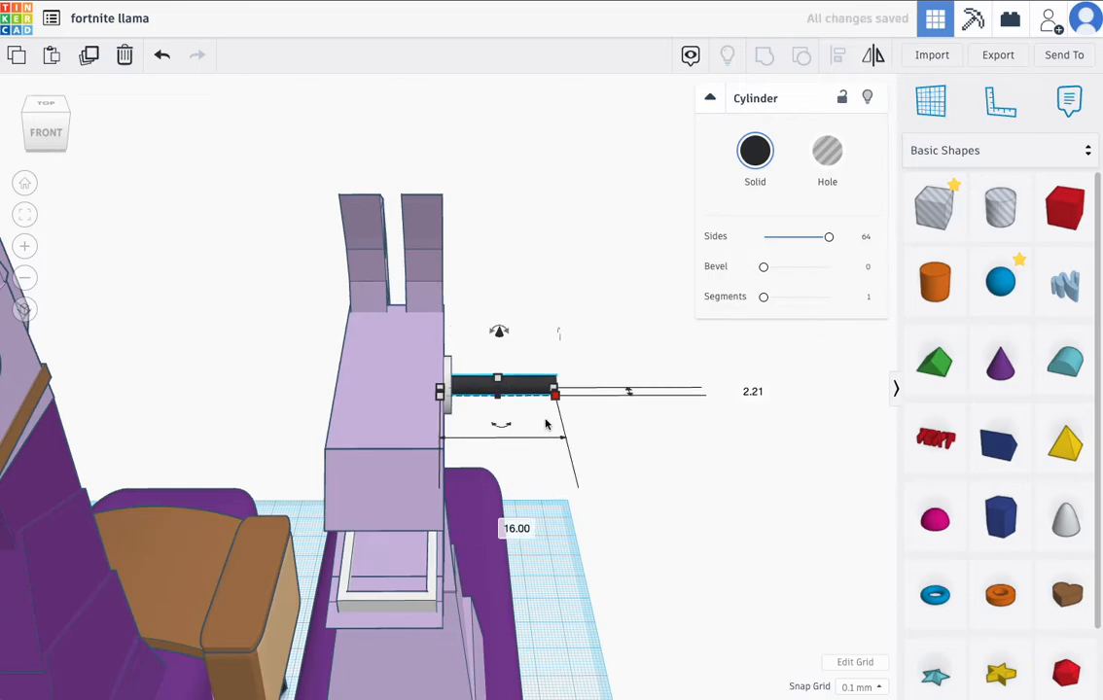
left_click_drag(519, 390, 429, 389)
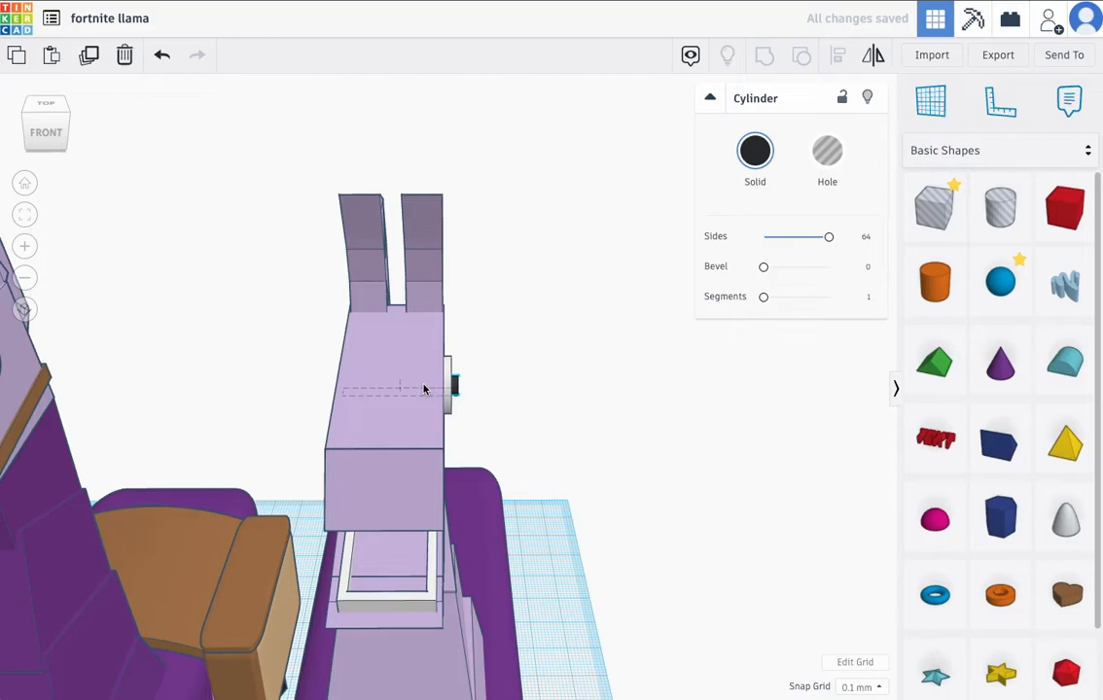
right_click_drag(458, 389, 384, 353)
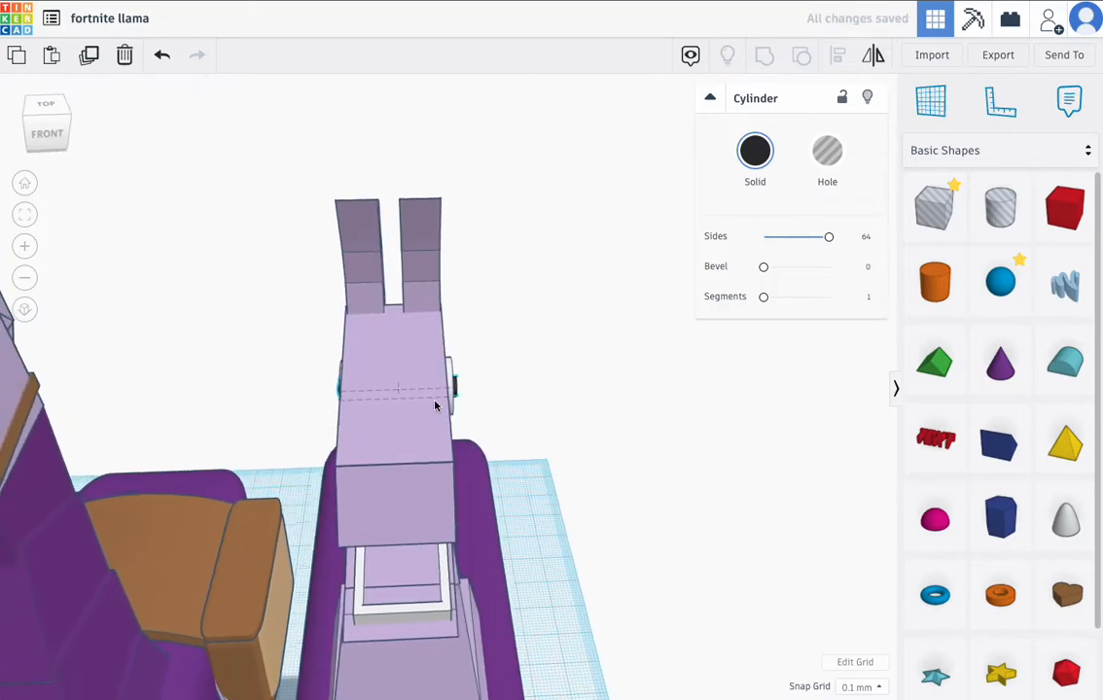
left_click(561, 410)
right_click_drag(561, 409, 309, 379)
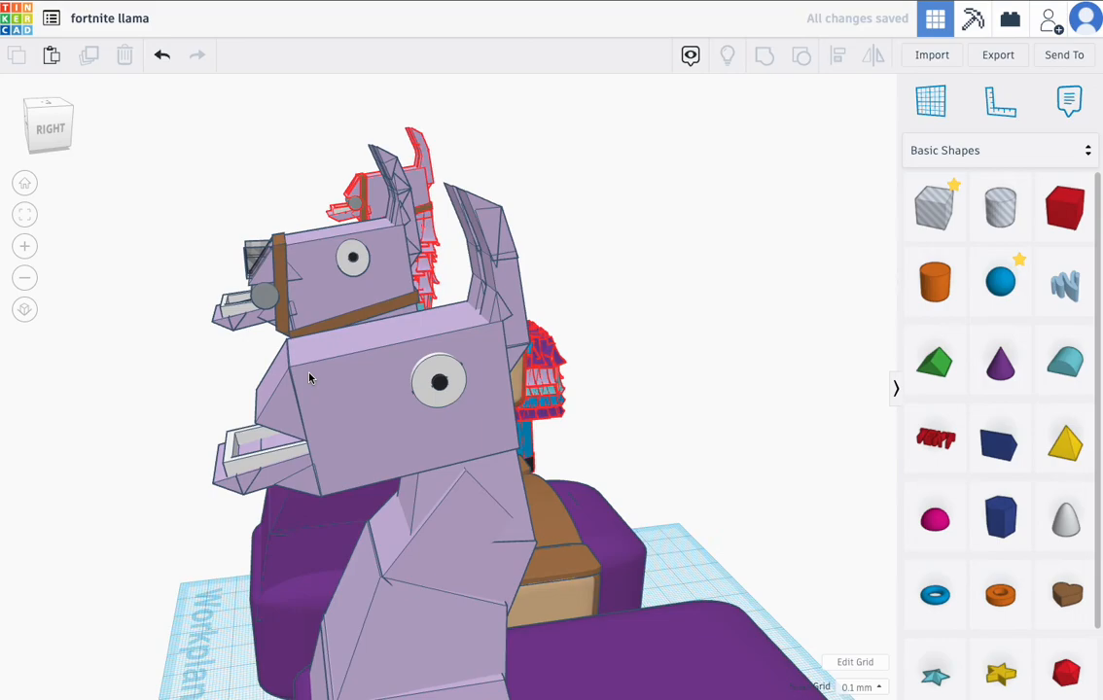
left_click(342, 331)
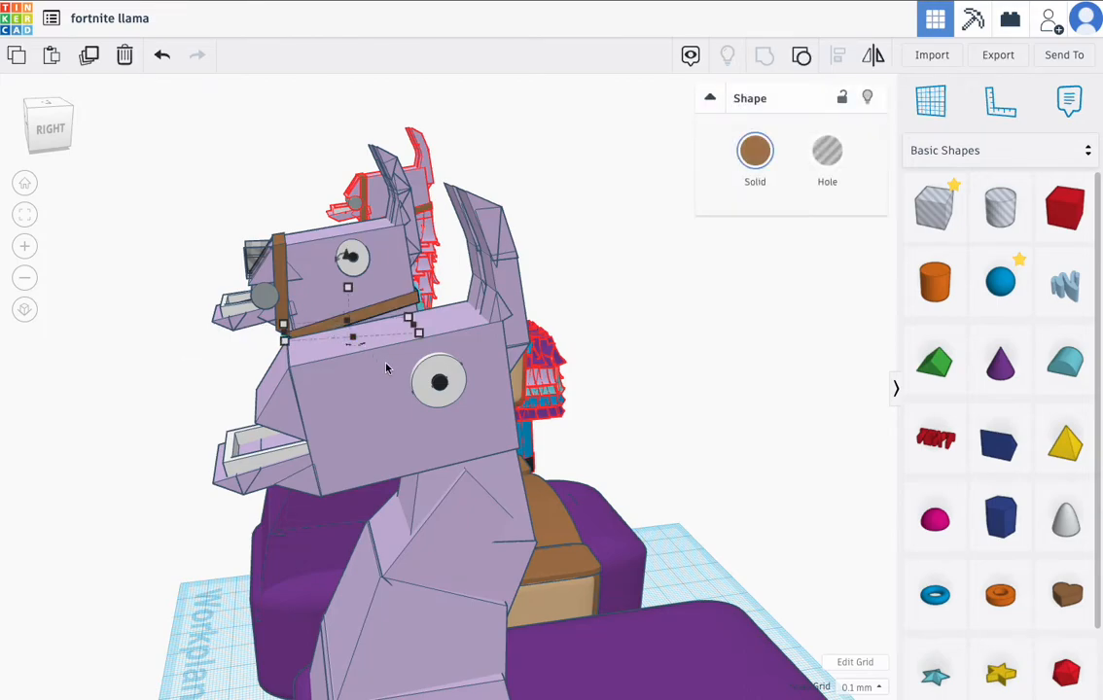
left_click(404, 423)
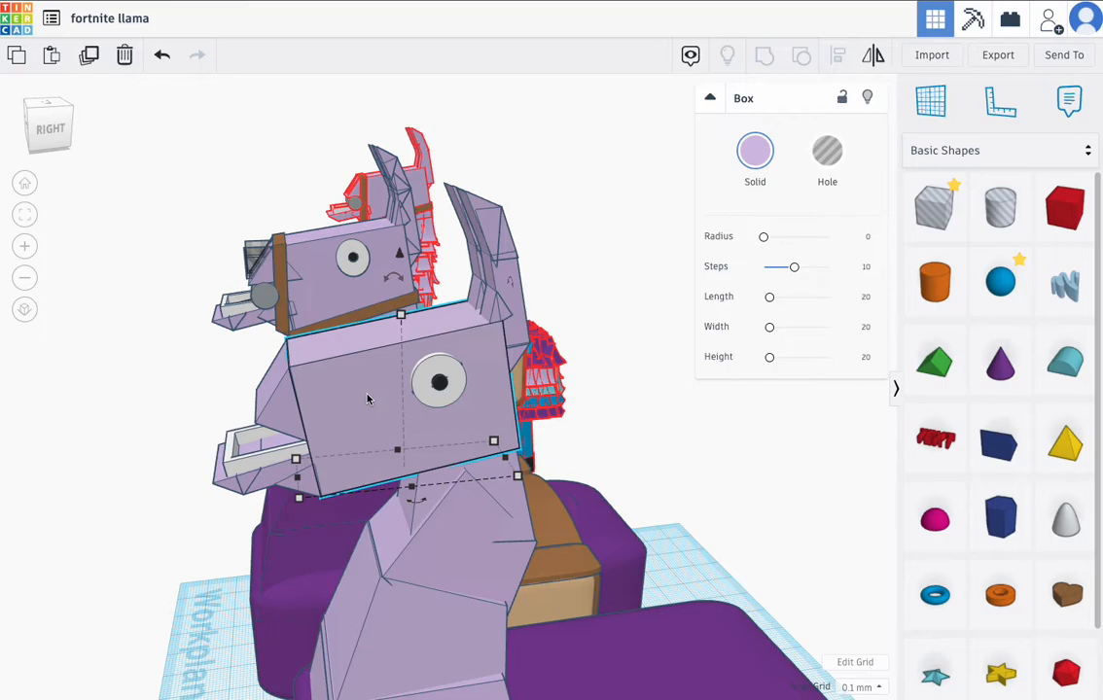
left_click(251, 381)
left_click(331, 389)
left_click(89, 56)
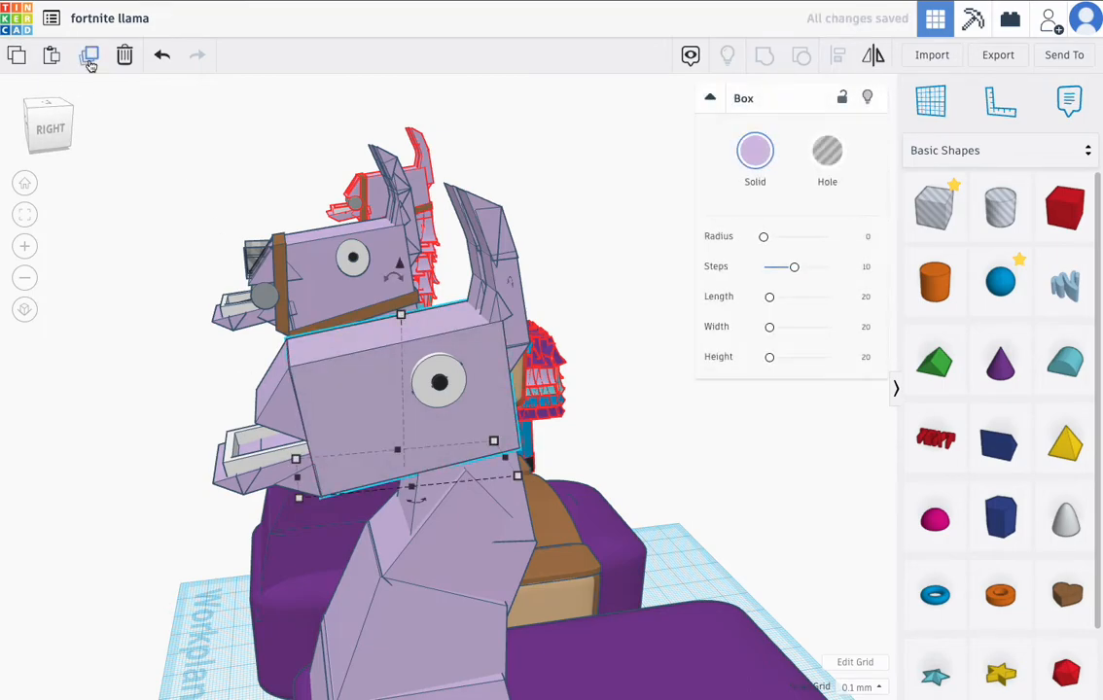
left_click(755, 151)
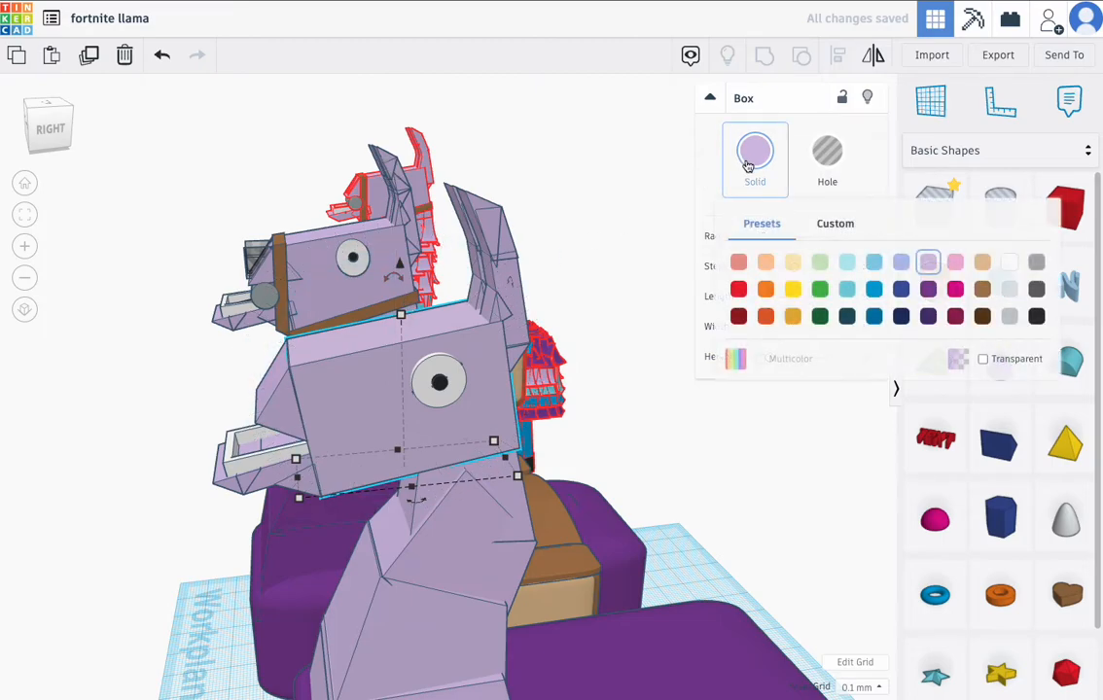
left_click(982, 289)
mouse_move(404, 320)
left_click_drag(403, 322, 410, 421)
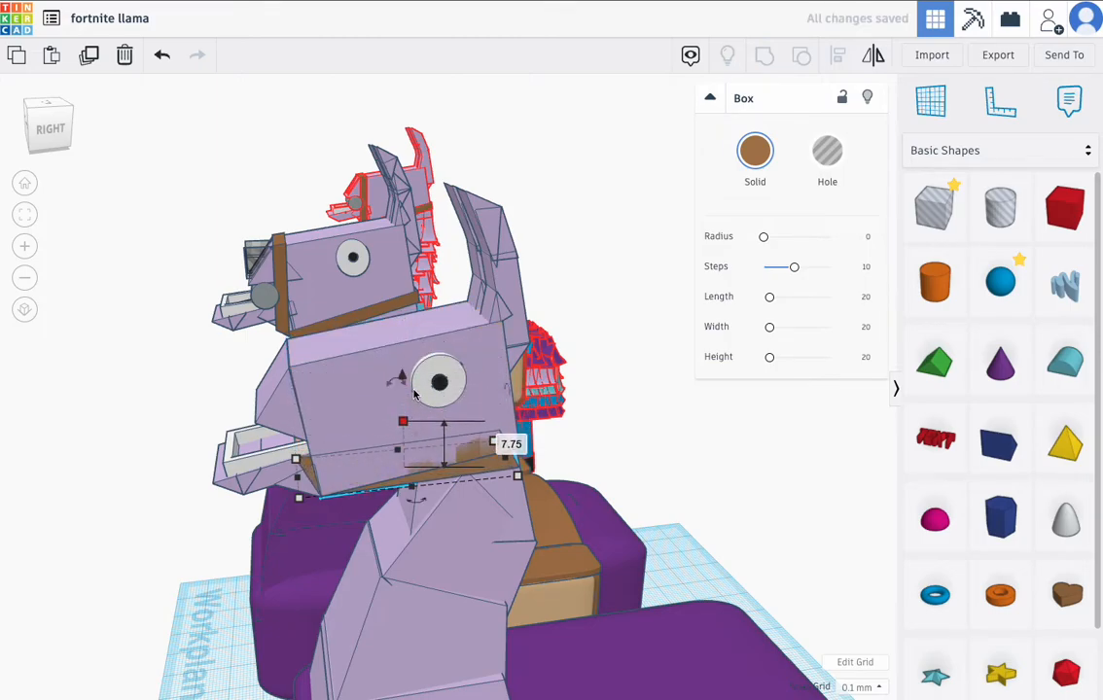
key("Delete")
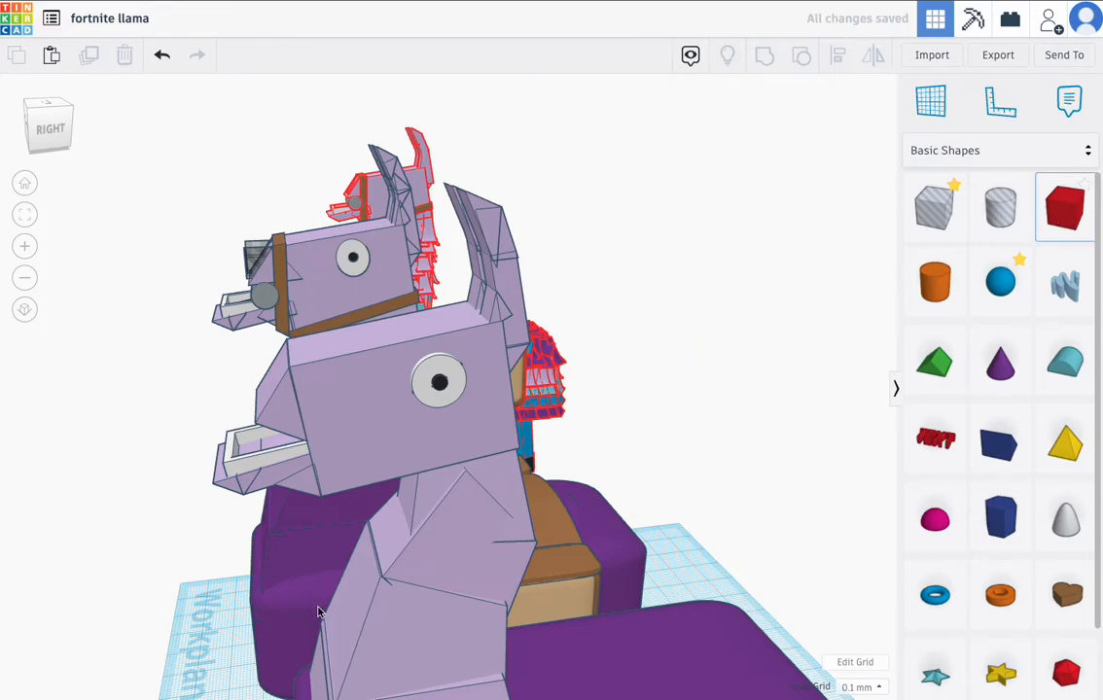
- Add a box to the workplane, raise it to head height and move it into the lower part of the llama's head
left_click(180, 637)
left_click_drag(182, 566, 162, 257)
left_click_drag(131, 349, 277, 457)
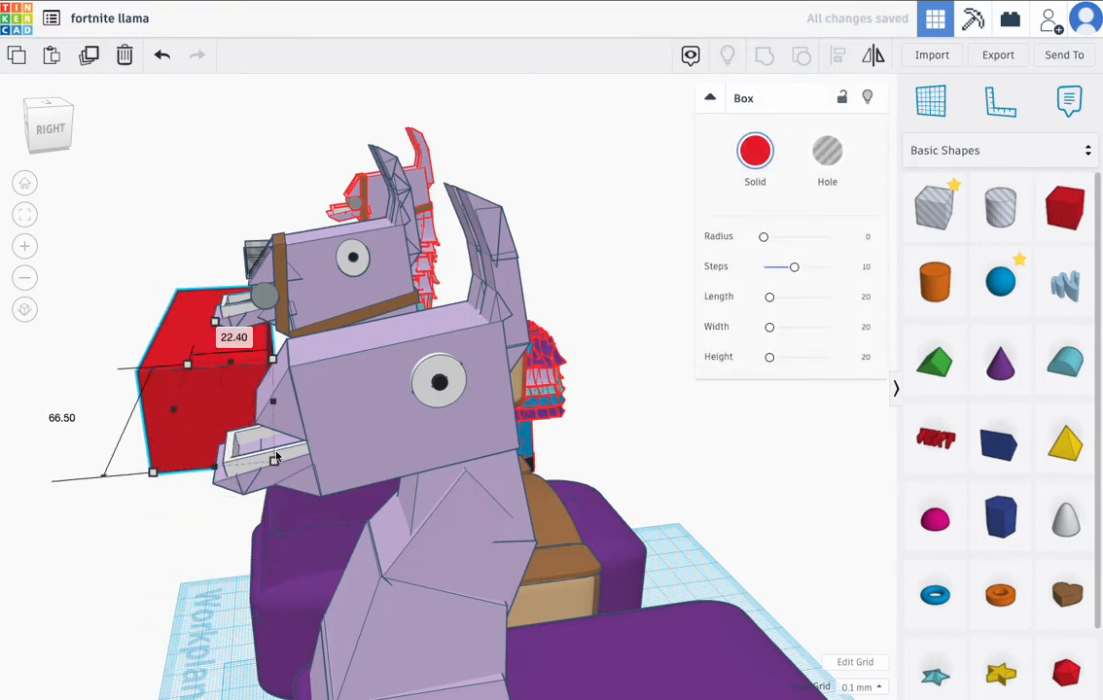
key("ctrl+z")
left_click_drag(219, 408, 453, 500)
left_click_drag(398, 374, 406, 296)
right_click_drag(381, 460, 484, 454)
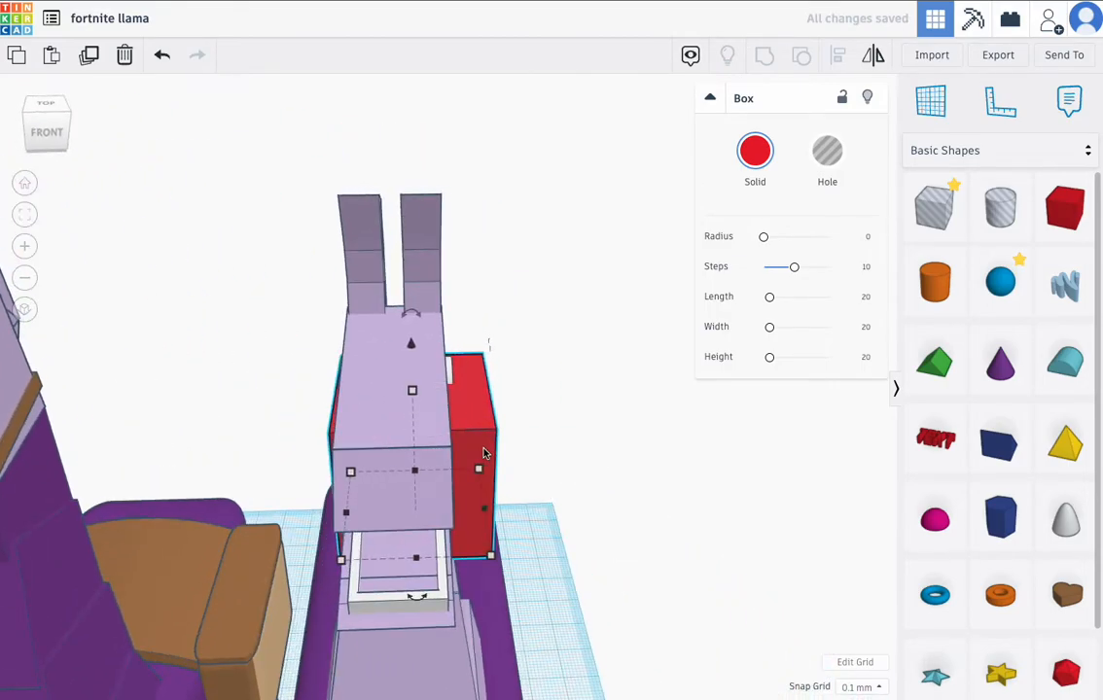
- Set the red box's width across the head to 14 mm
left_click(433, 439)
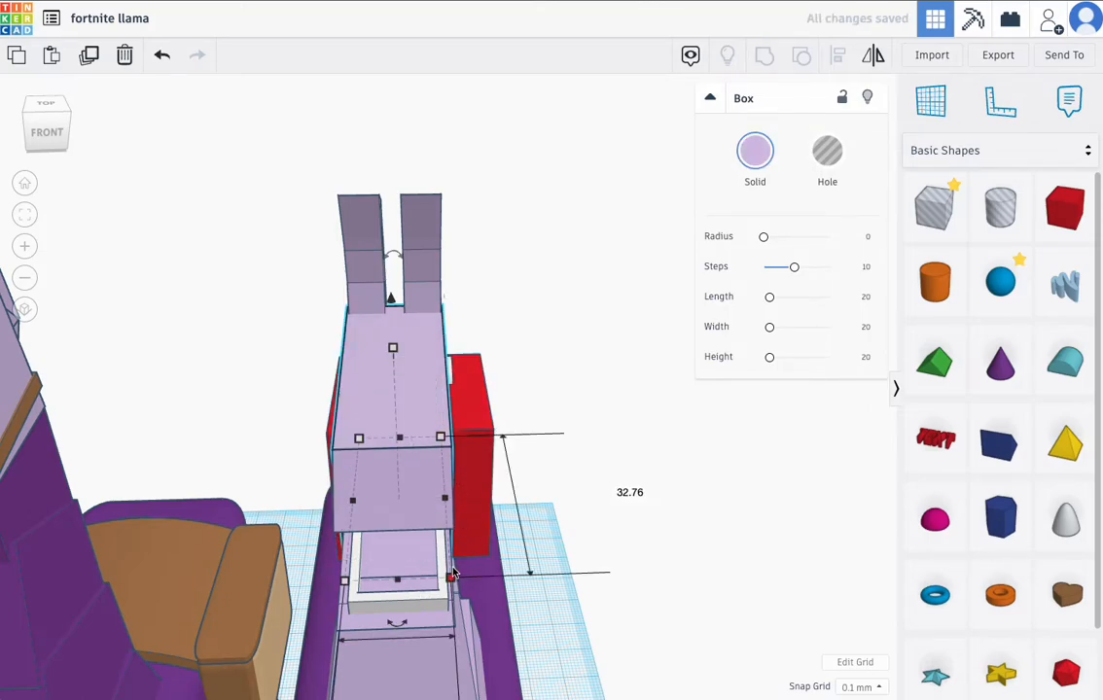
scroll(454, 575, "down", 3)
left_click(472, 486)
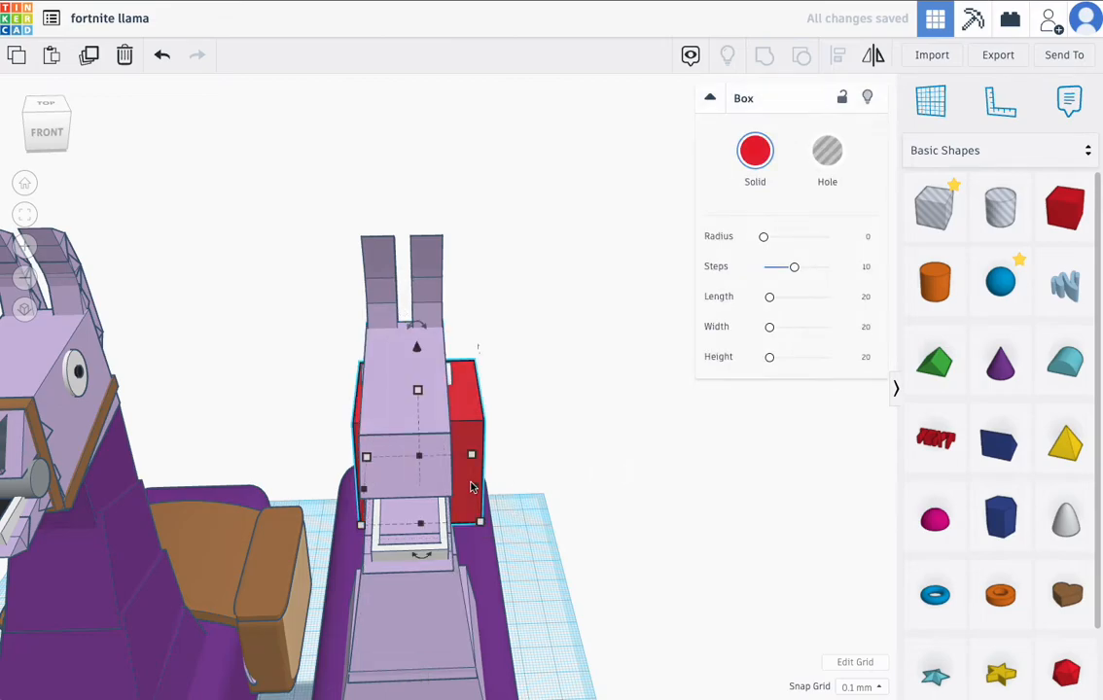
left_click(423, 658)
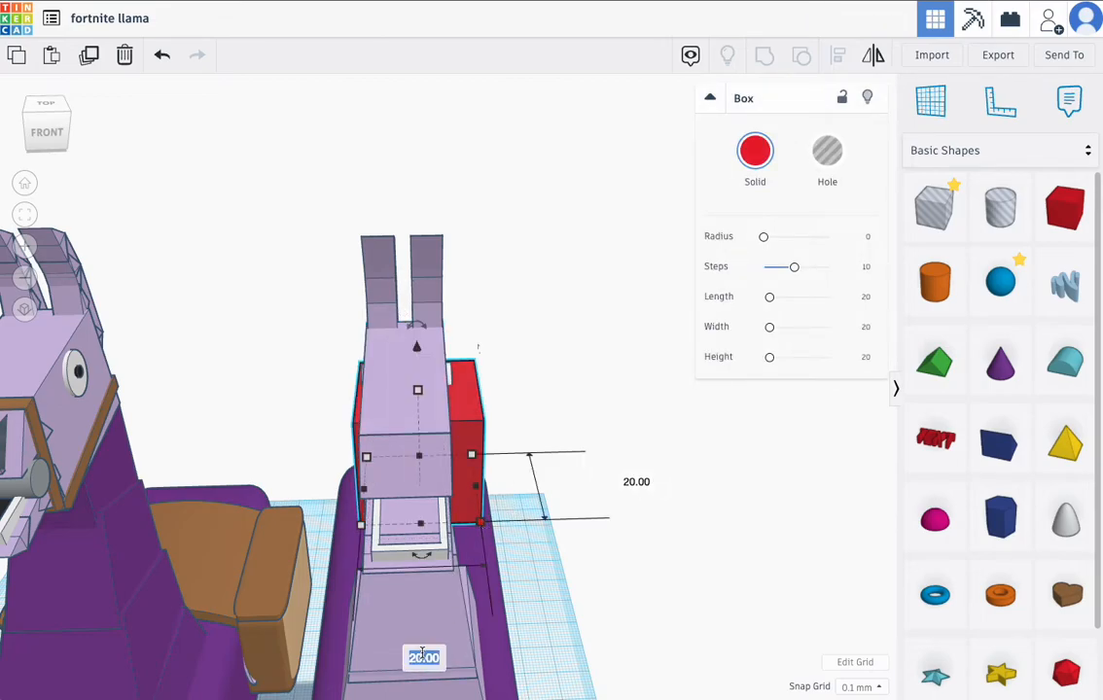
type("14")
key("Return")
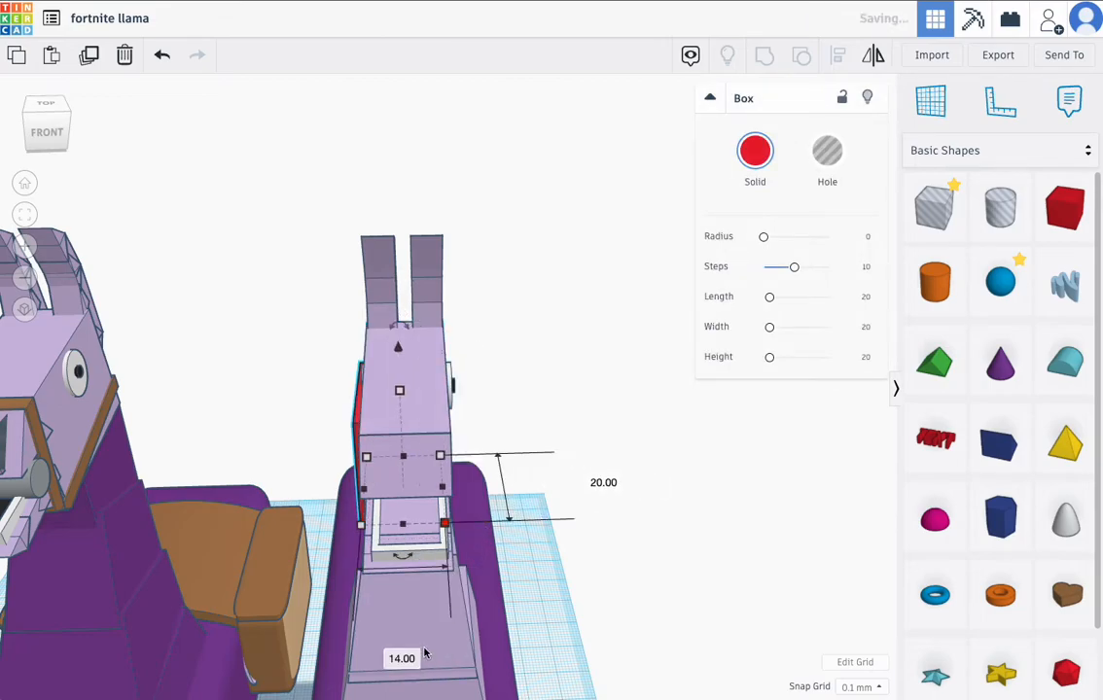
- Nudge the red box sideways until it lines up with the sides of the head
key("Right")
key("Right")
key("Right")
key("Right")
key("Right")
key("Right")
key("Right")
key("Right")
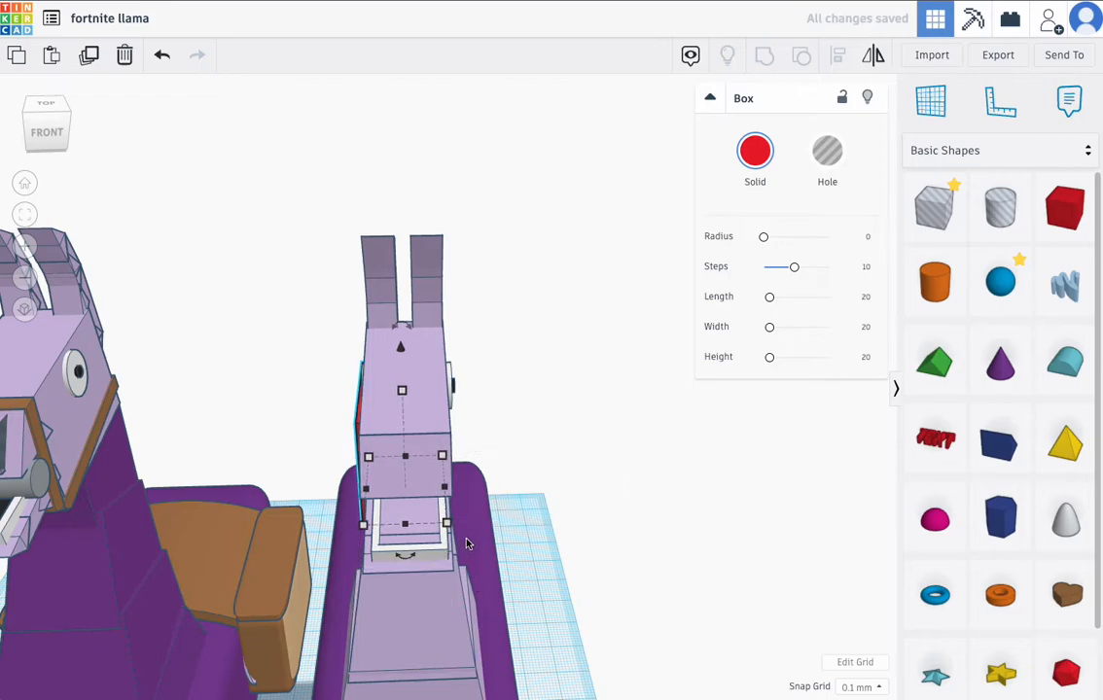
mouse_move(495, 524)
right_mouse_down()
mouse_move(283, 512)
mouse_move(422, 533)
mouse_move(586, 516)
mouse_move(495, 520)
right_mouse_up()
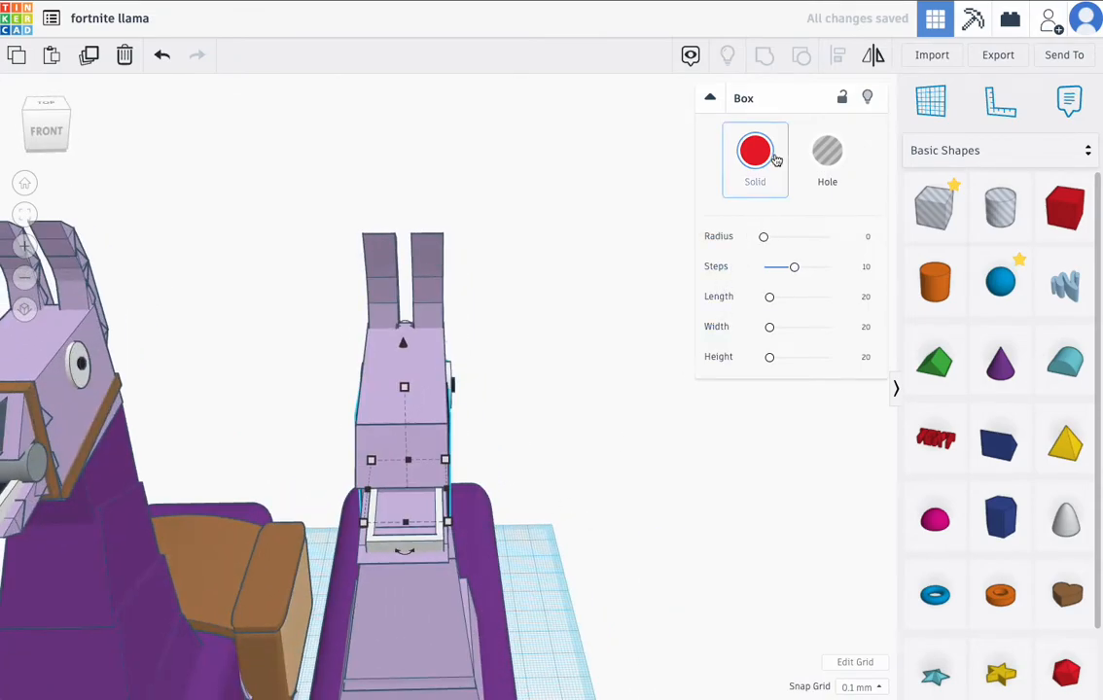
- Color the box brown and set its height to 4 mm to form the bridle strap under the head
left_click(771, 157)
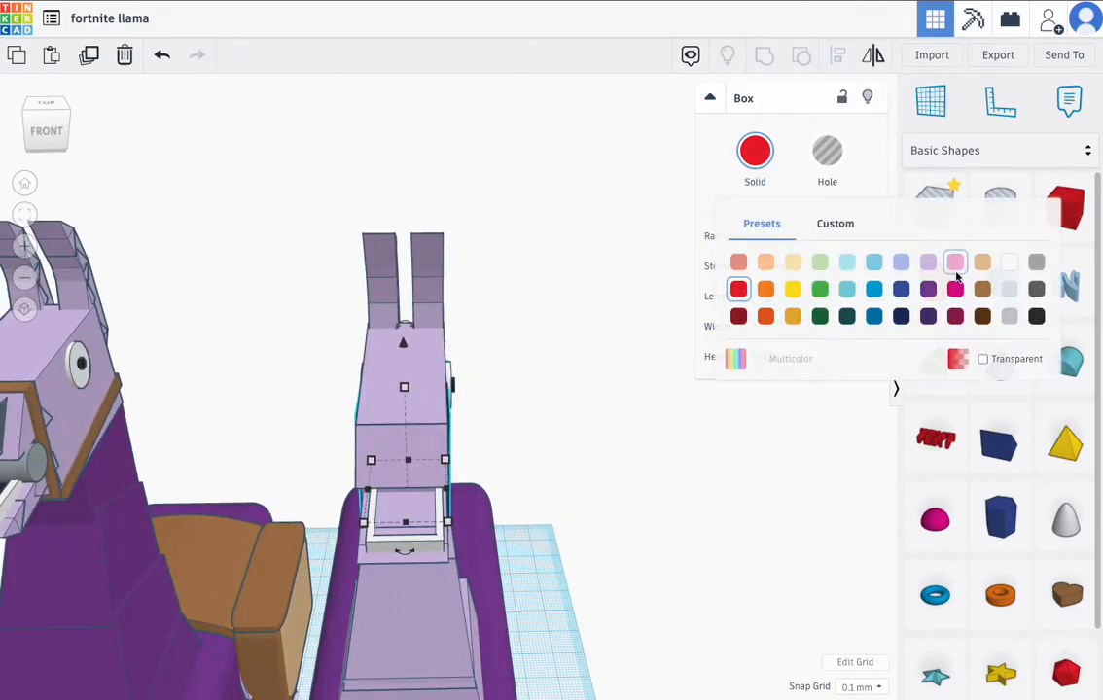
left_click(982, 289)
right_click_drag(546, 441, 298, 408)
left_click_drag(405, 366, 406, 439)
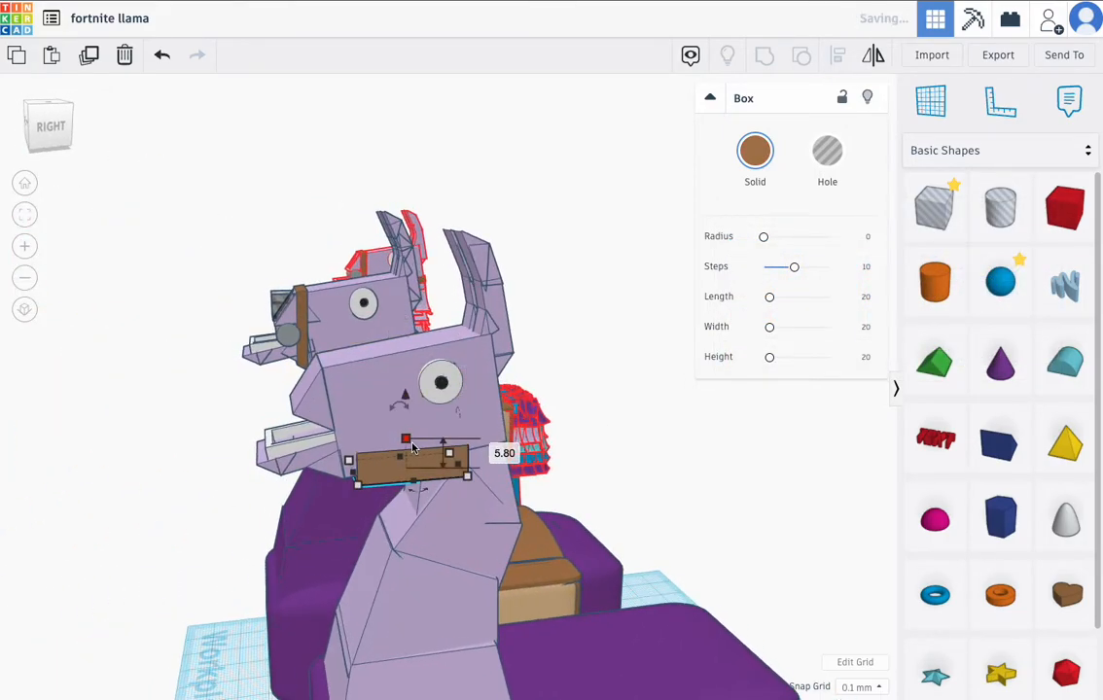
left_click(505, 452)
type("5.5")
key("Return")
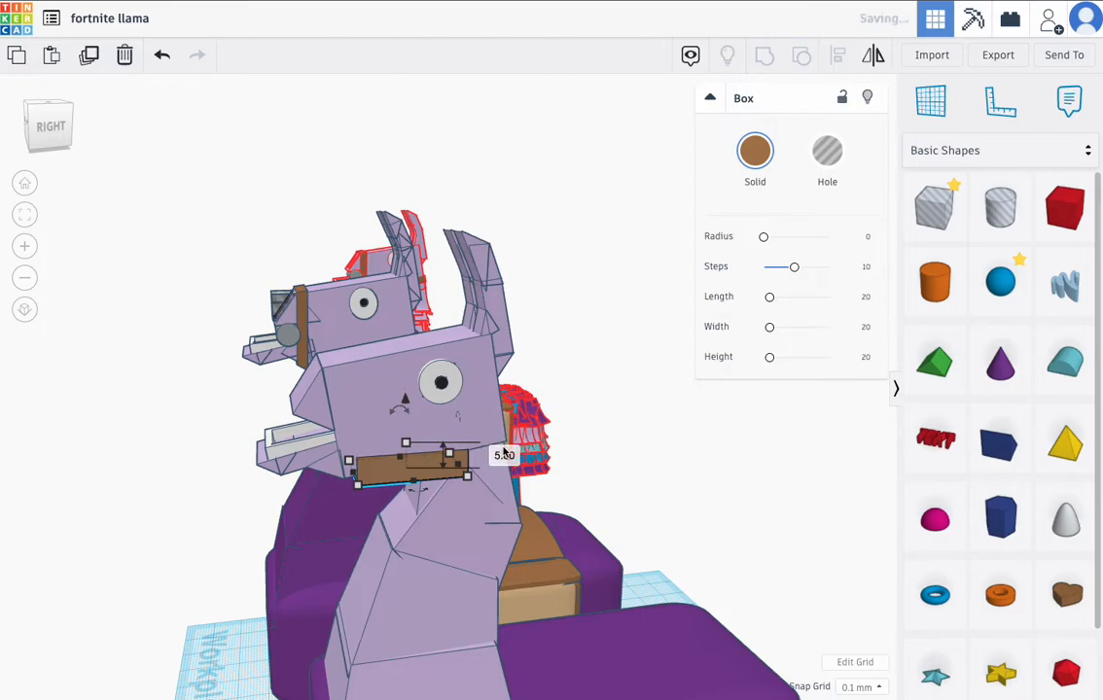
left_click(505, 454)
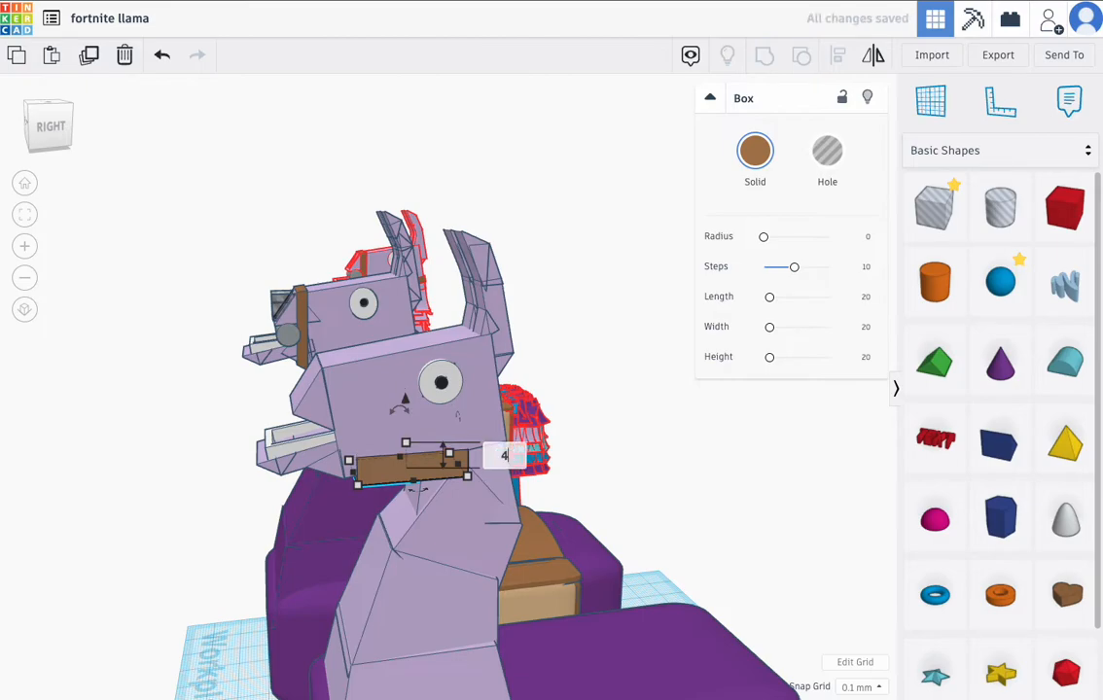
type("4")
key("Return")
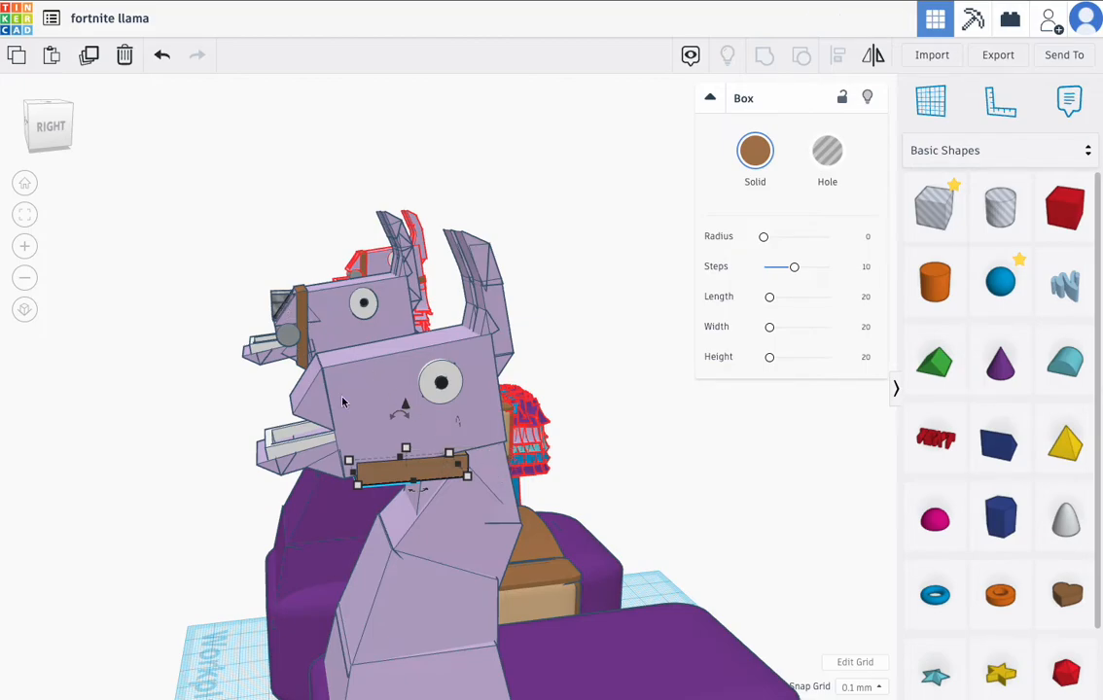
- Set the brown strap's length along the head to 30 mm
mouse_move(456, 474)
left_click(424, 523)
type("30")
key("Return")
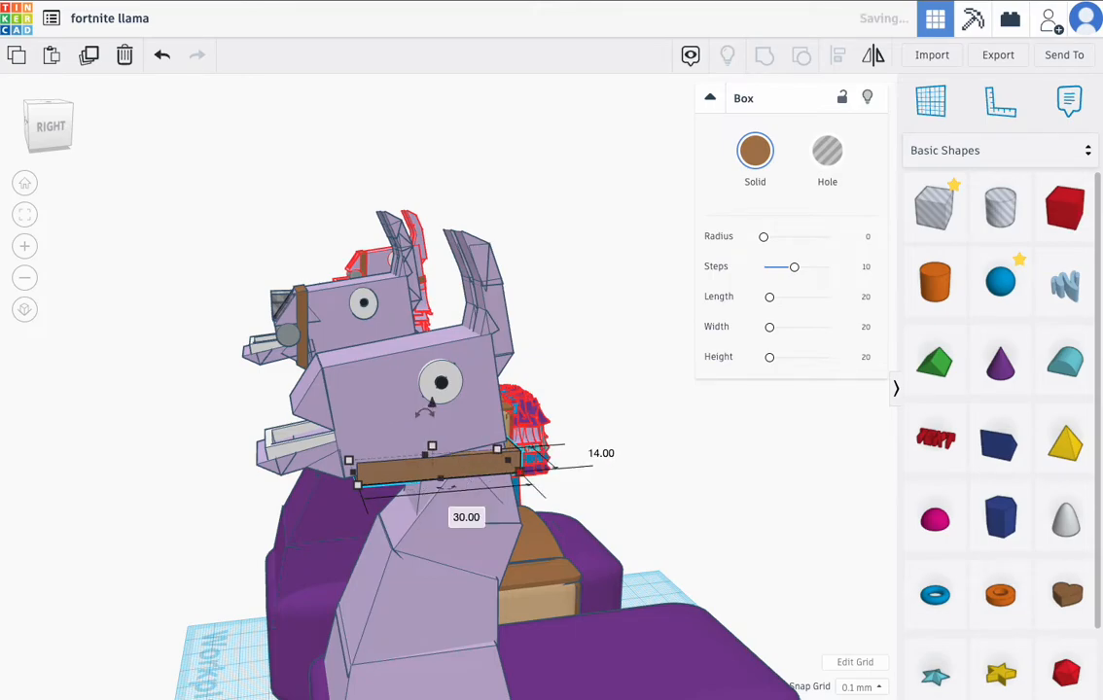
- Set the brown strap's length along the head to 35 mm and nudge it forward until its front end passes the snout edge
left_click(455, 520)
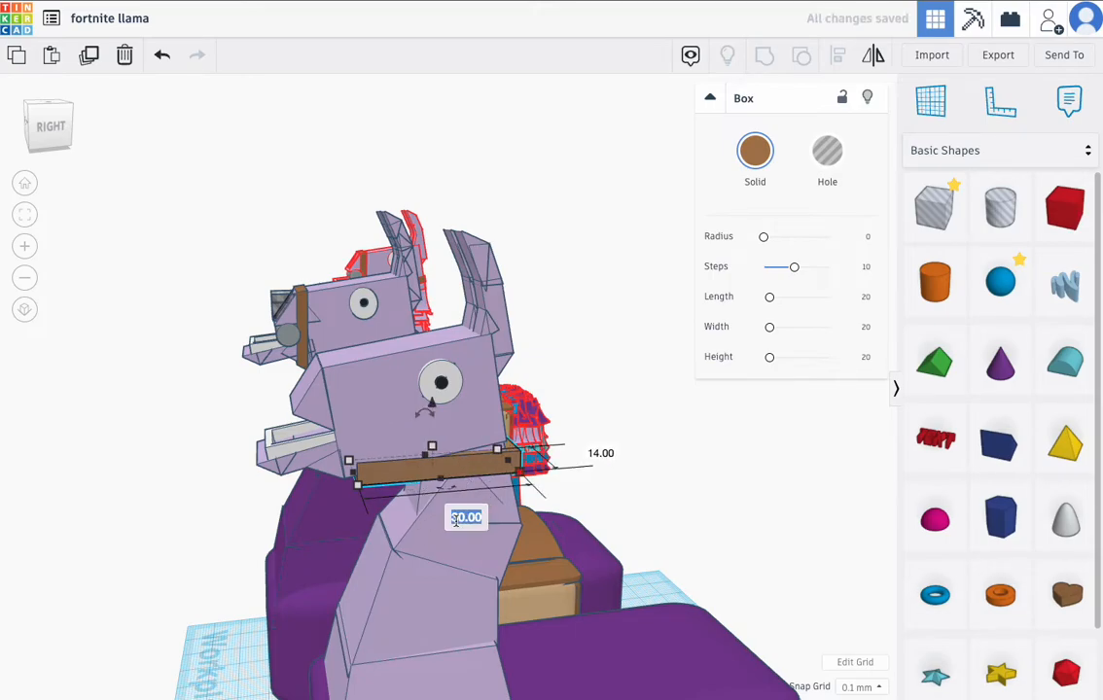
key("Return")
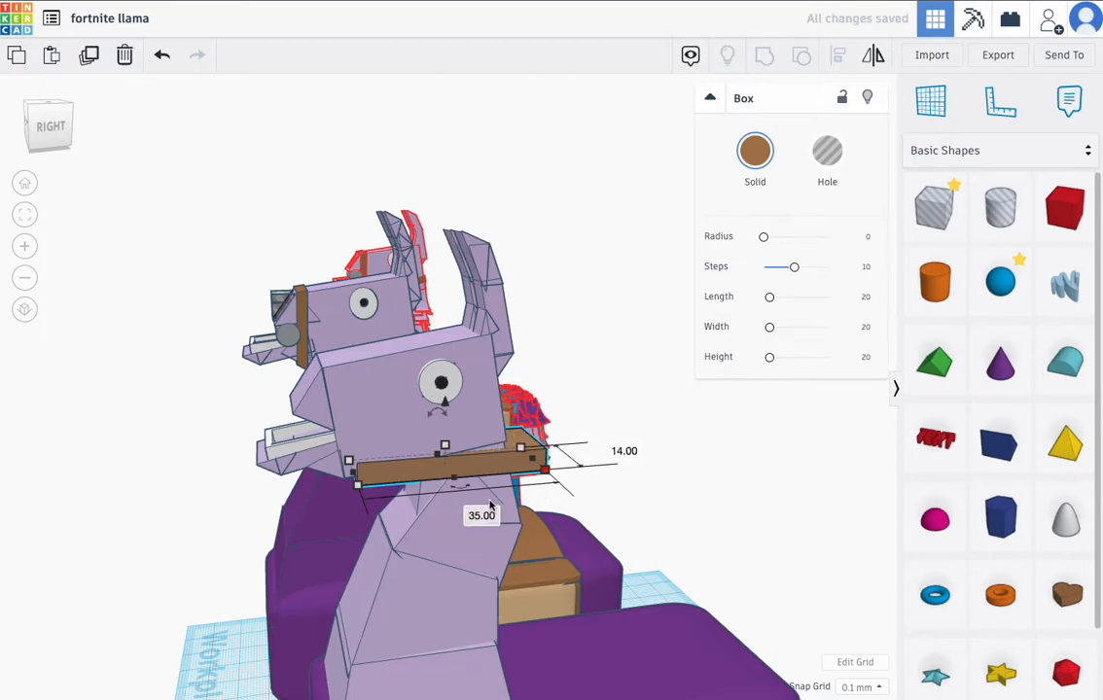
key("Left")
key("Left")
key("Left")
key("Left")
key("Left")
key("Left")
key("Left")
key("Left")
key("Left")
key("Left")
key("Left")
key("Left")
key("Left")
key("Left")
key("Left")
key("Left")
key("Left")
key("Left")
key("Left")
key("Left")
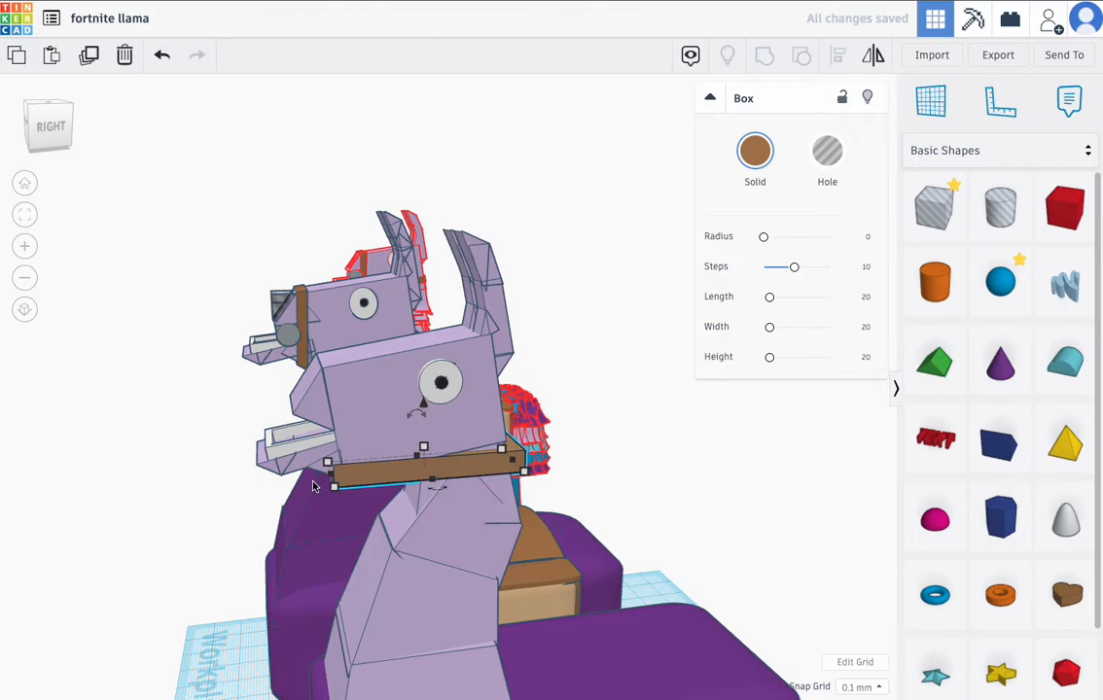
key("Left")
key("Left")
key("Left")
key("Left")
key("Left")
key("Left")
key("Left")
key("Left")
key("Left")
key("Left")
key("Left")
key("Left")
key("Left")
key("Left")
- Compare with the fortnite llama.jpeg reference and tilt the brown strap so it rises diagonally toward the back of the head
right_click_drag(536, 502, 714, 500)
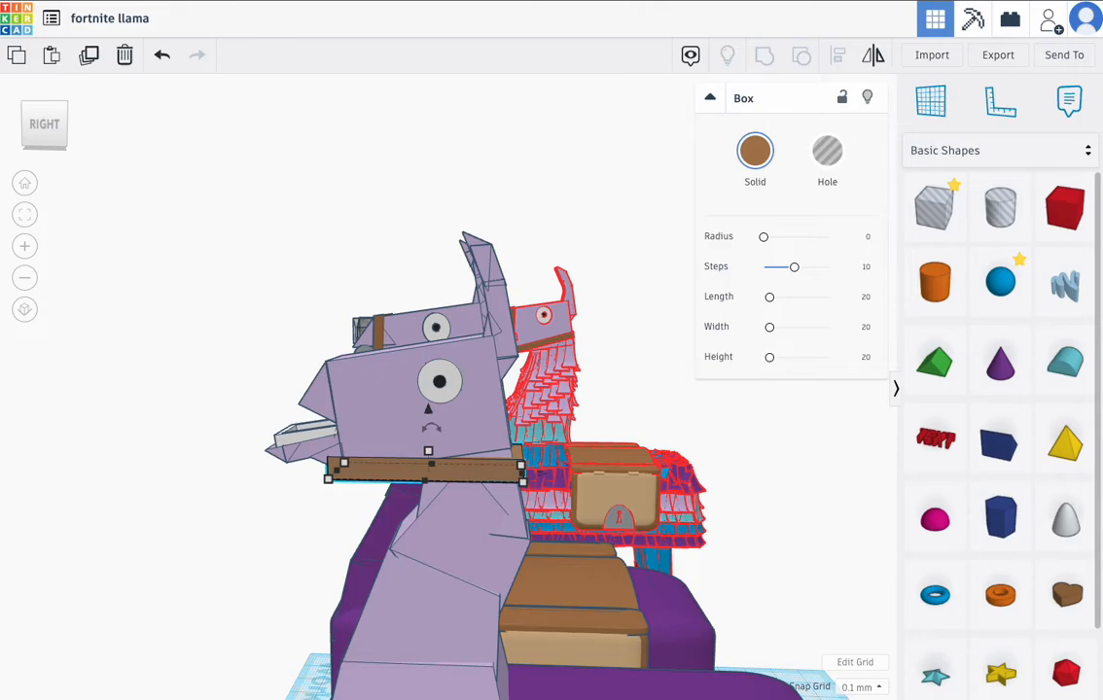
left_click_drag(0, 277, 484, 152)
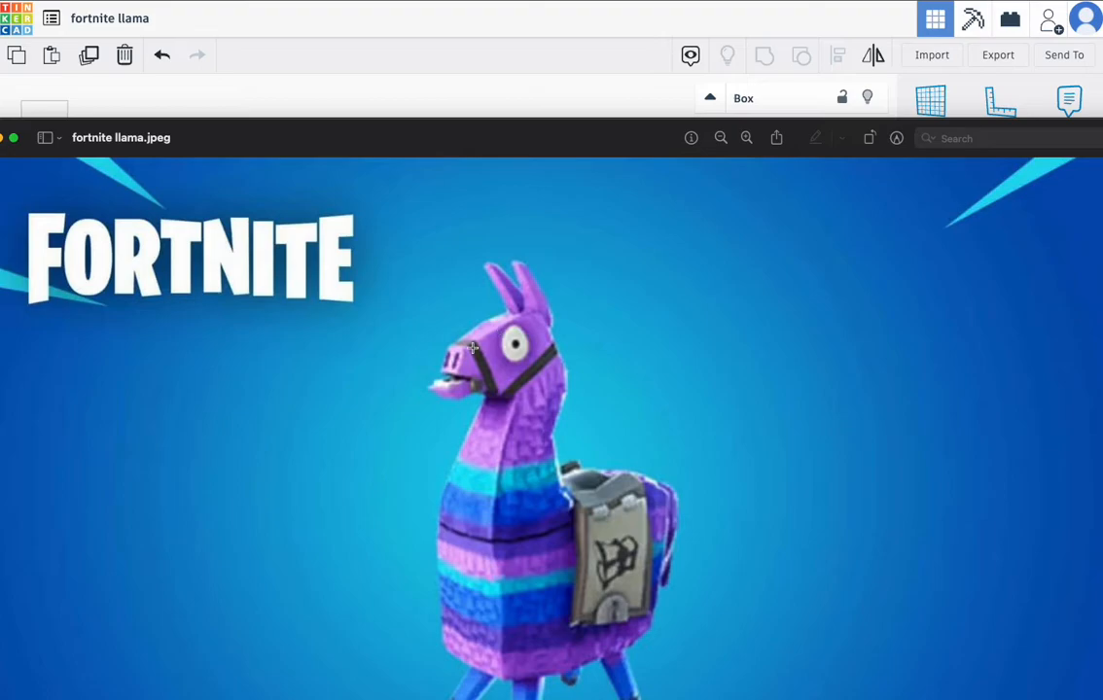
left_click_drag(568, 137, 0, 200)
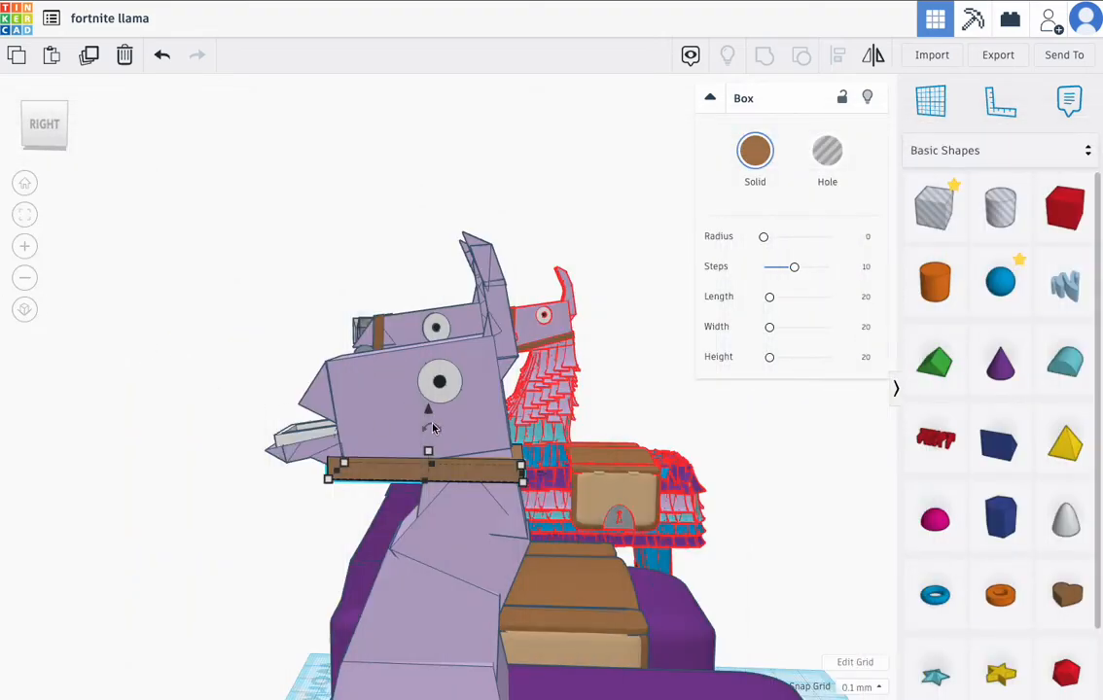
left_click_drag(428, 428, 404, 319)
left_click_drag(429, 391, 411, 292)
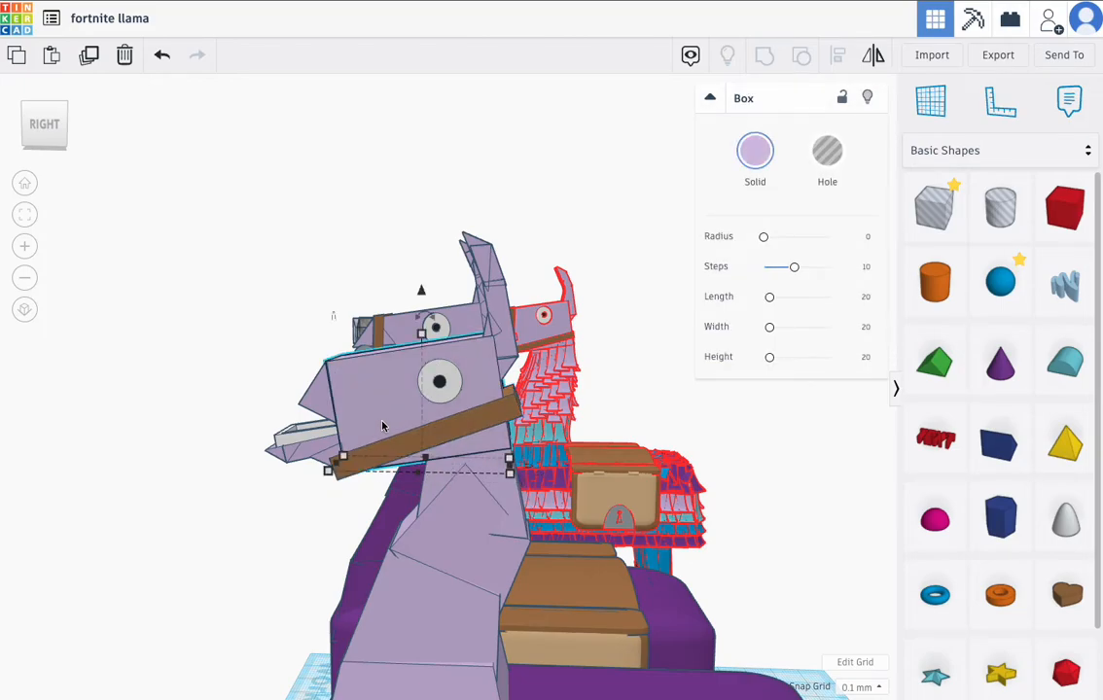
- Check the strap placement in the reference picture and set the head box's length to 30 mm, shortening it at the front
key("super+Tab")
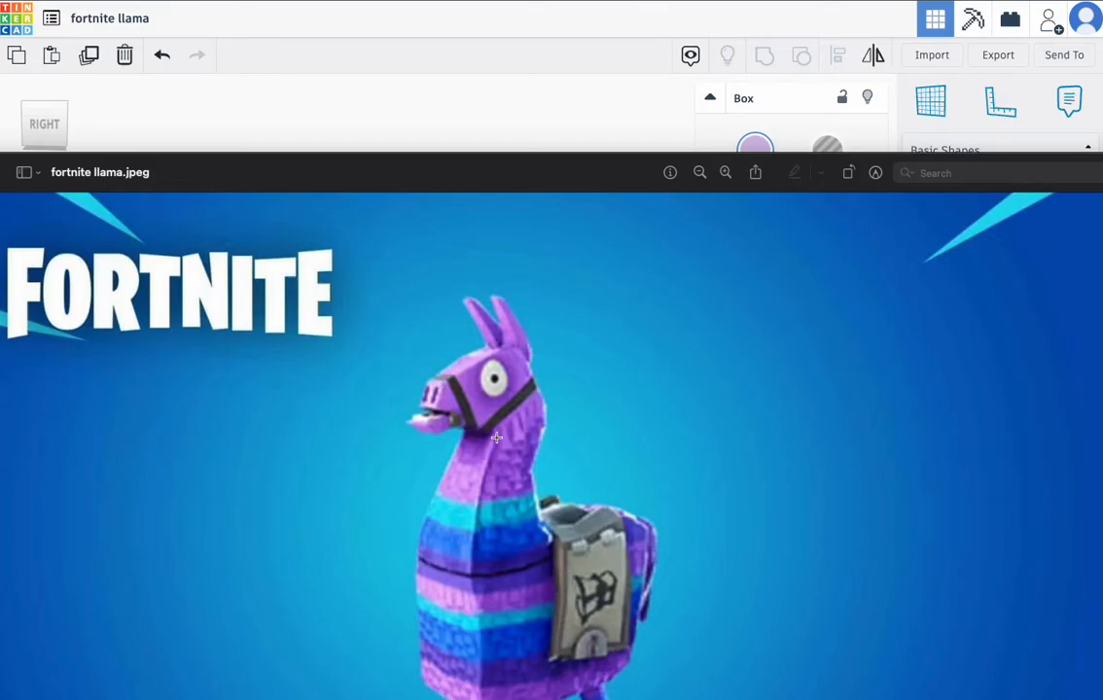
double_click(550, 171)
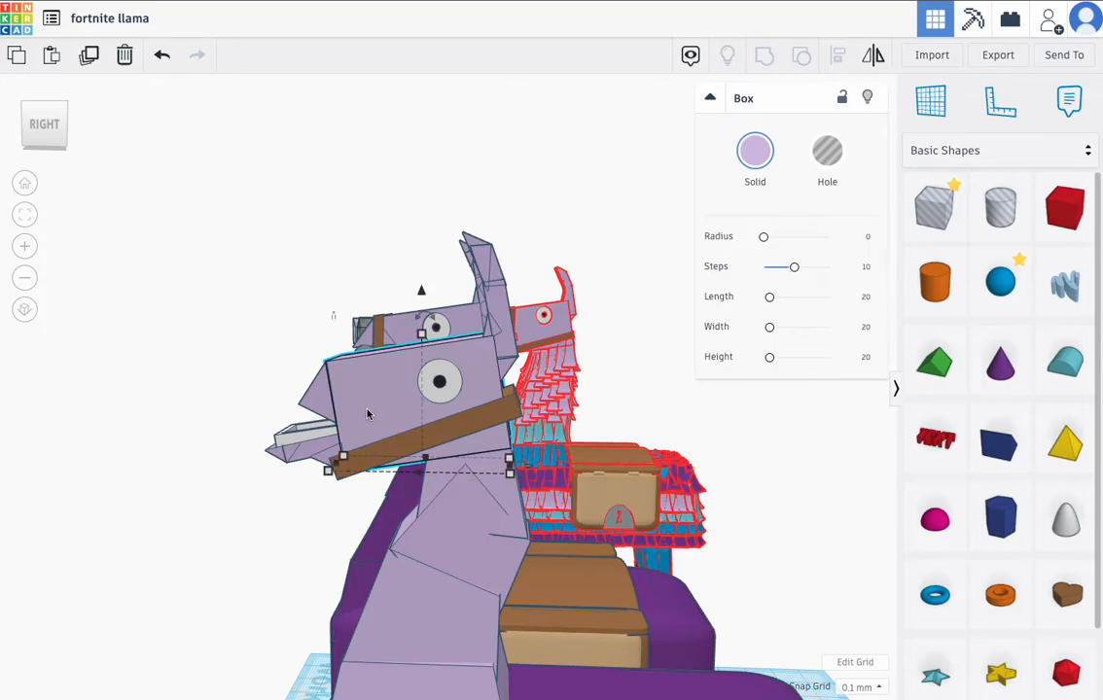
left_click(319, 347)
left_click(326, 363)
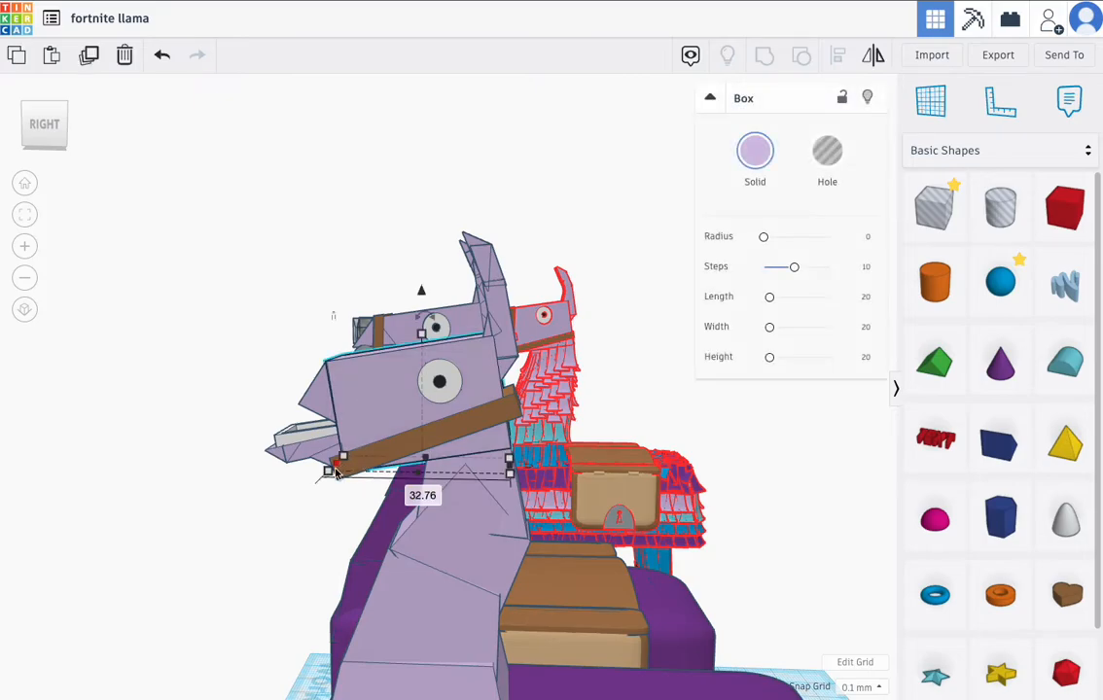
right_click_drag(402, 438, 379, 415)
mouse_move(331, 476)
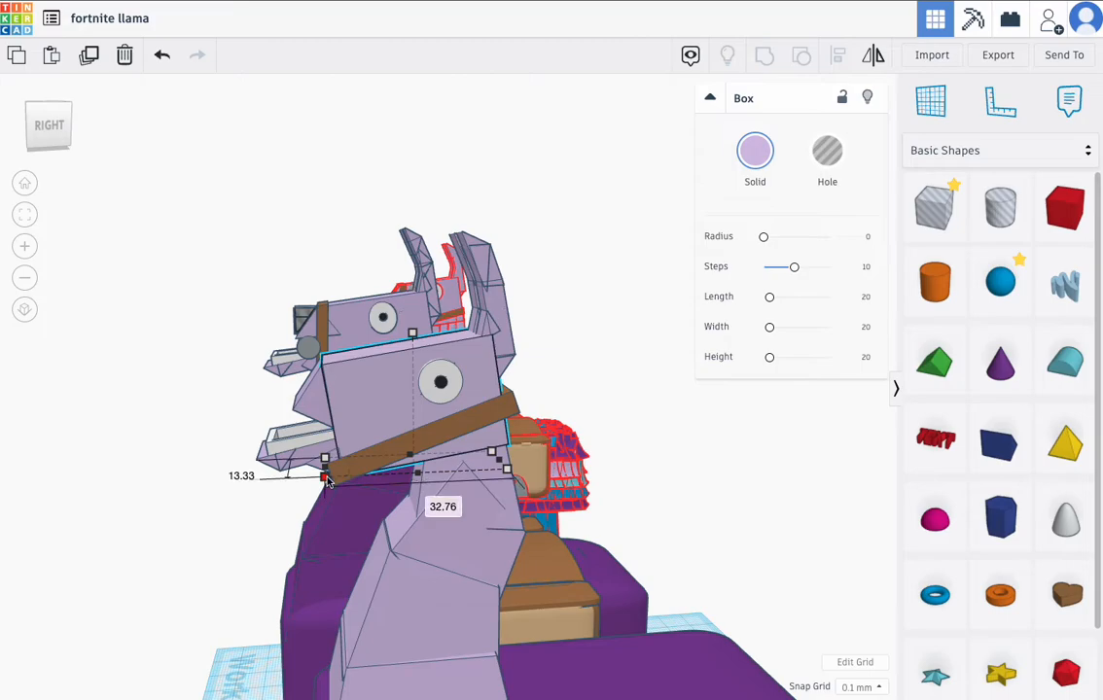
left_click(429, 501)
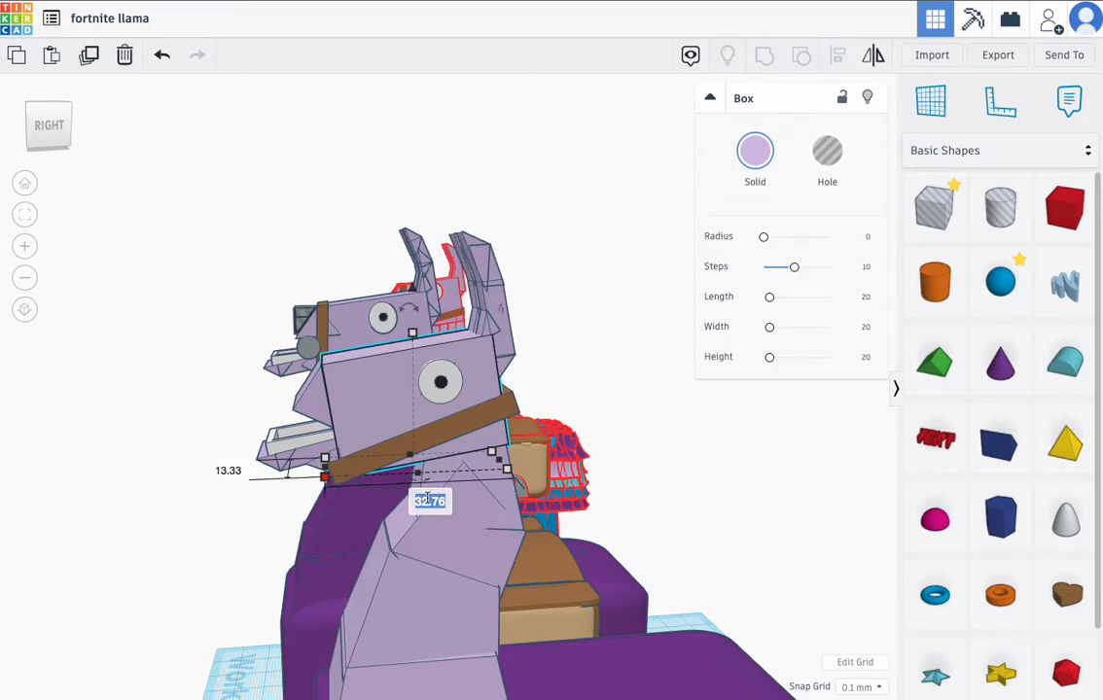
type("30")
key("Return")
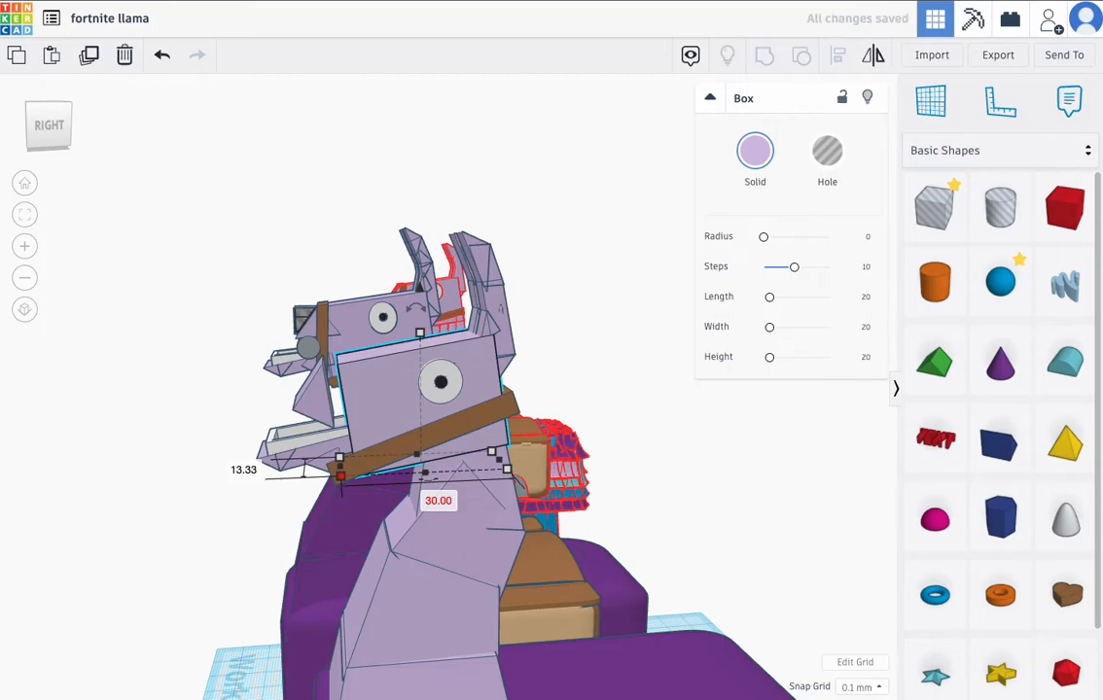
- Nudge the roof-shaped nose piece back until it meets the front of the shortened head box
left_click(324, 398)
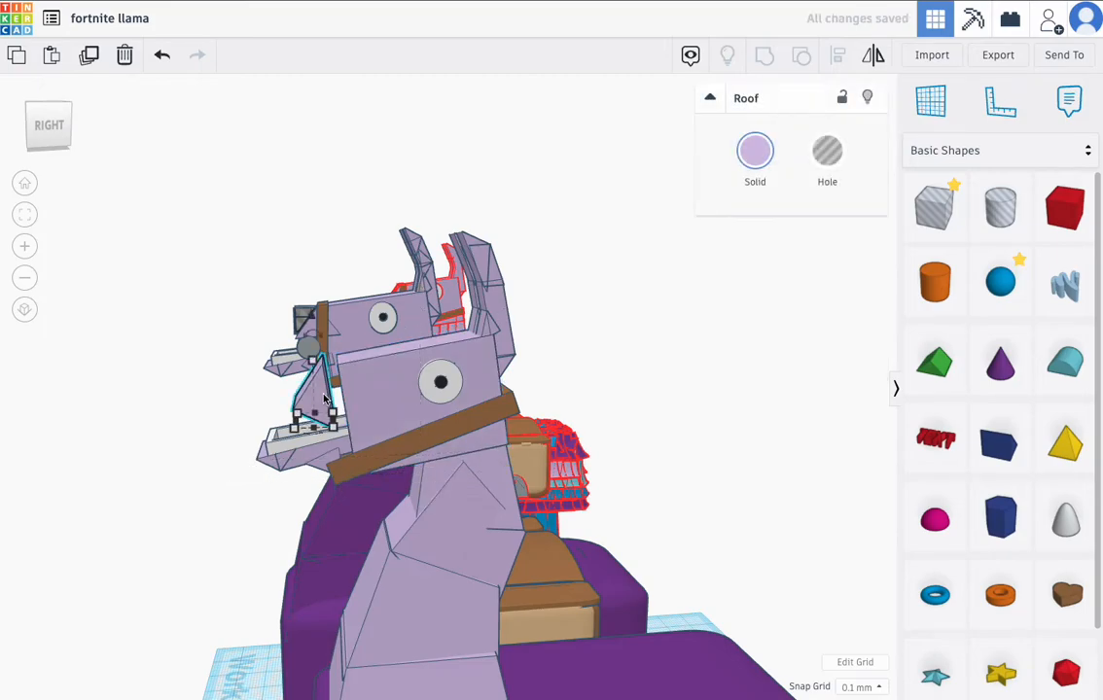
key("Right")
key("Right")
key("Right")
key("Right")
key("Right")
key("Right")
key("Right")
key("Right")
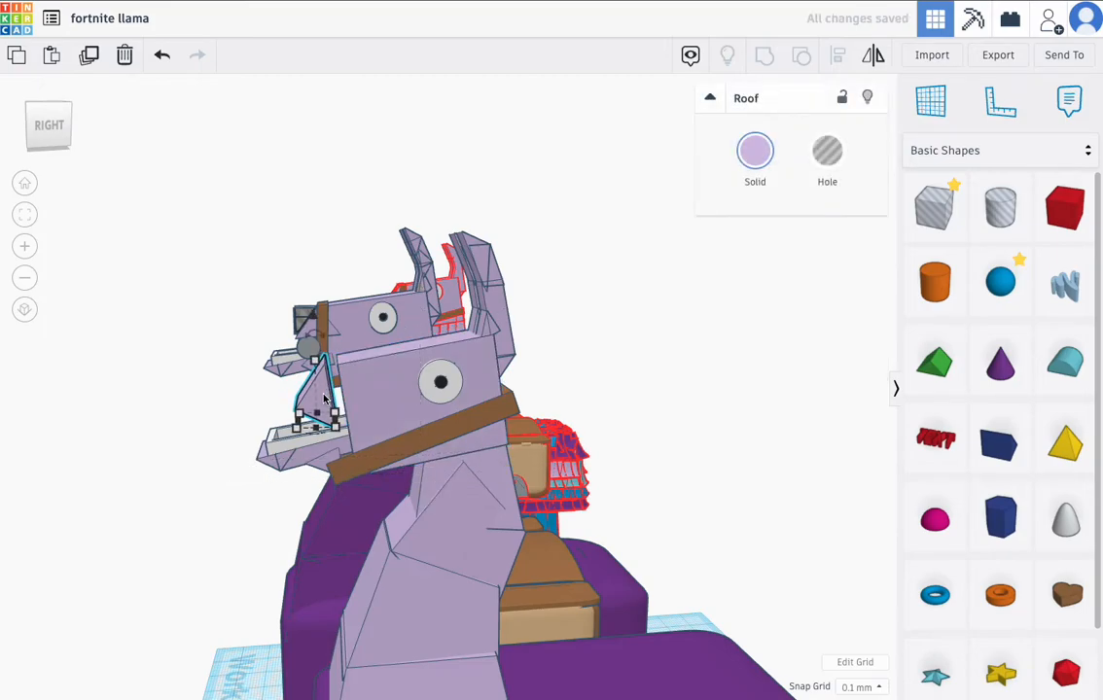
key("Right")
key("Right")
key("Right")
key("Right")
key("Right")
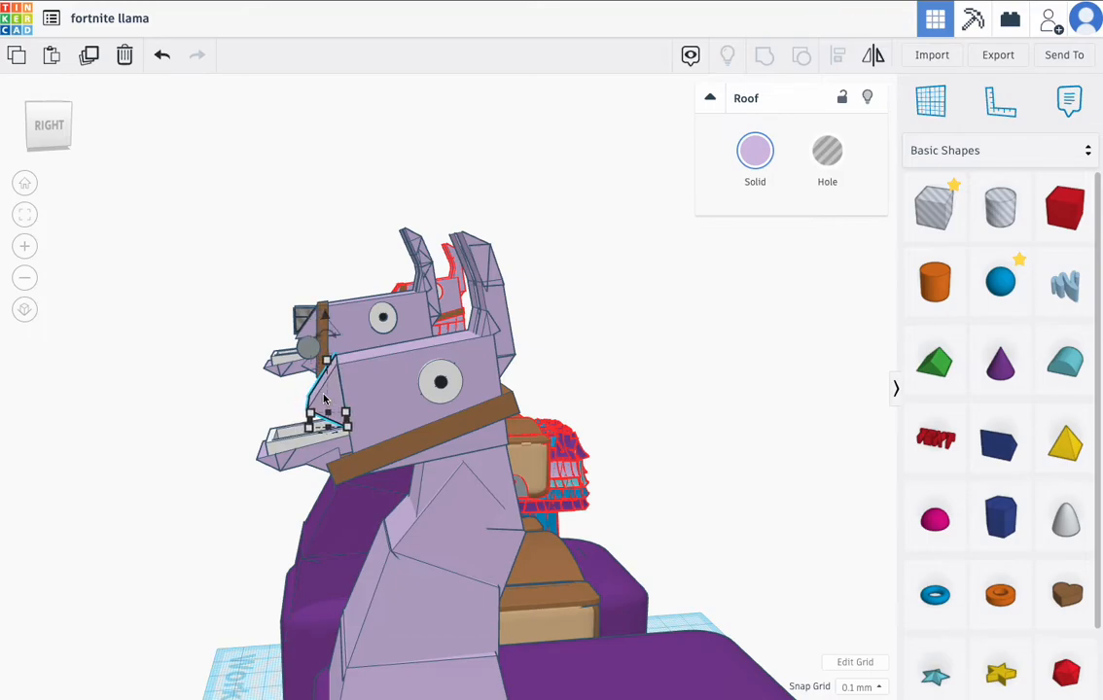
- Select the three lower-jaw pieces together and move them back against the shortened head
right_click_drag(290, 454, 358, 494)
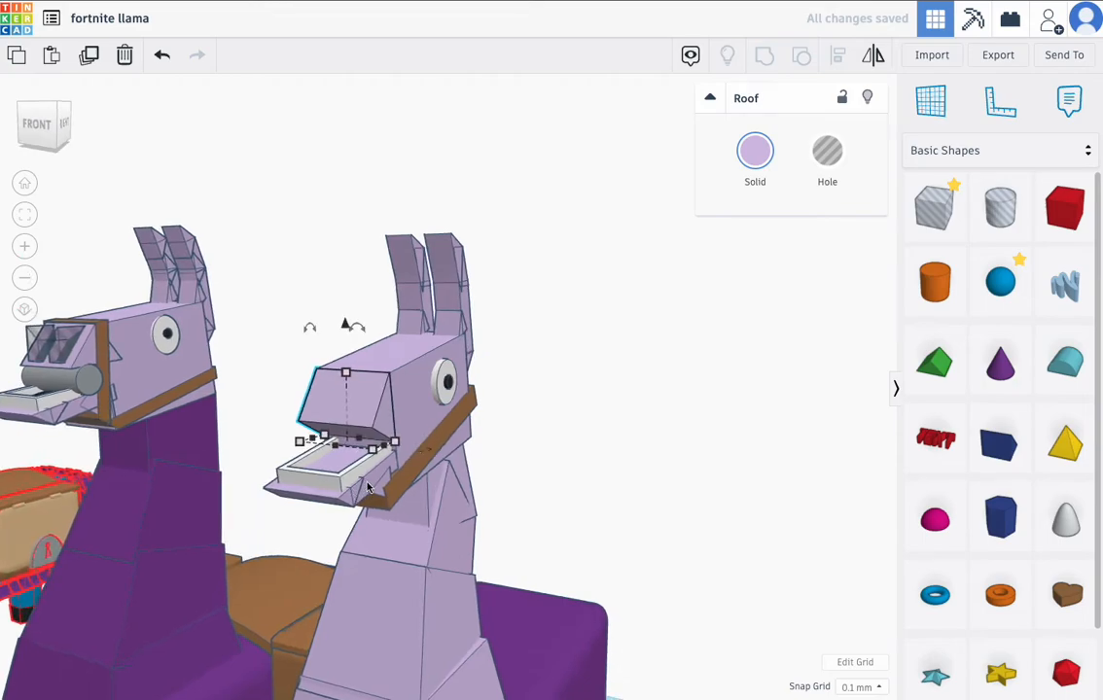
left_click(368, 487)
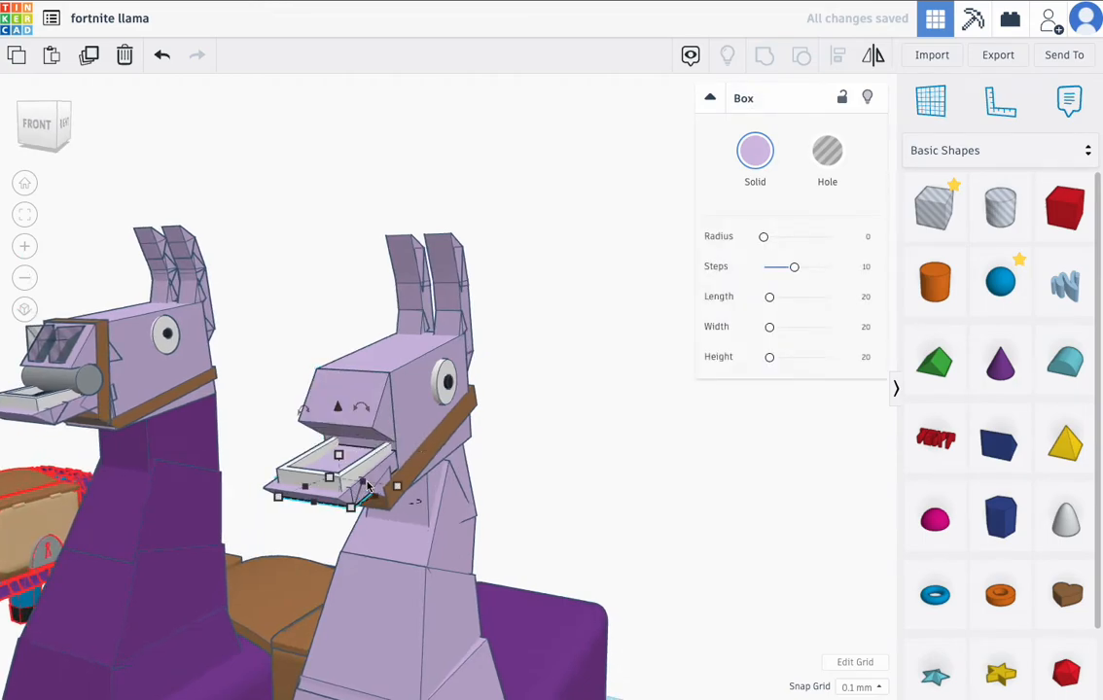
left_click(311, 488, "shift")
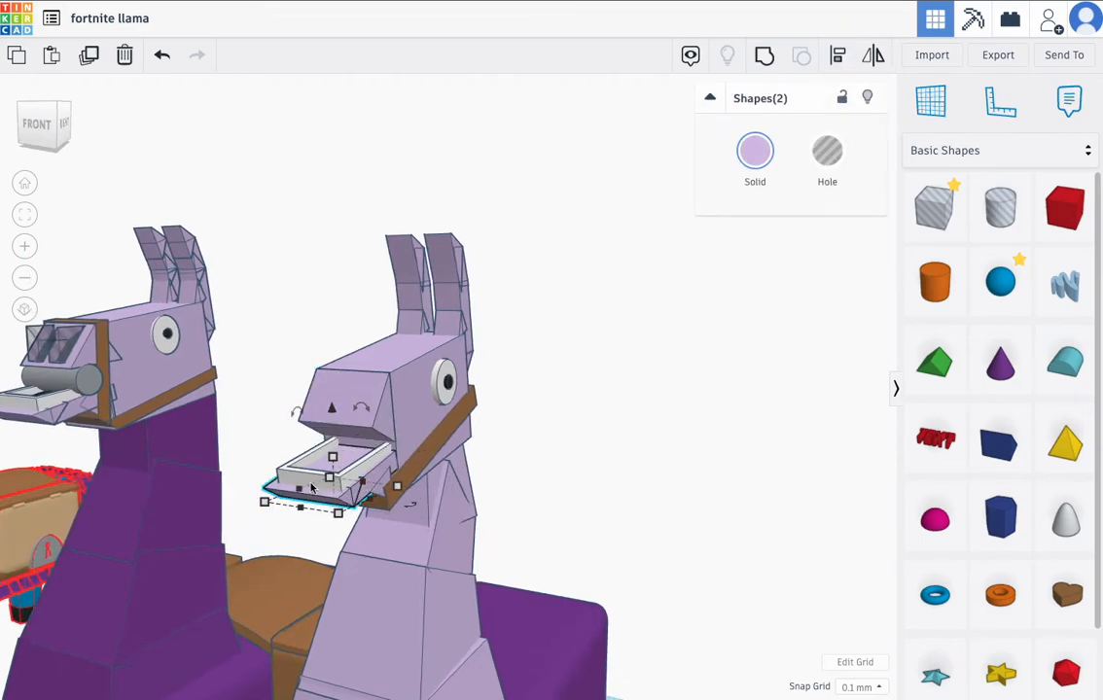
left_click(311, 479, "shift")
right_click_drag(314, 479, 375, 483)
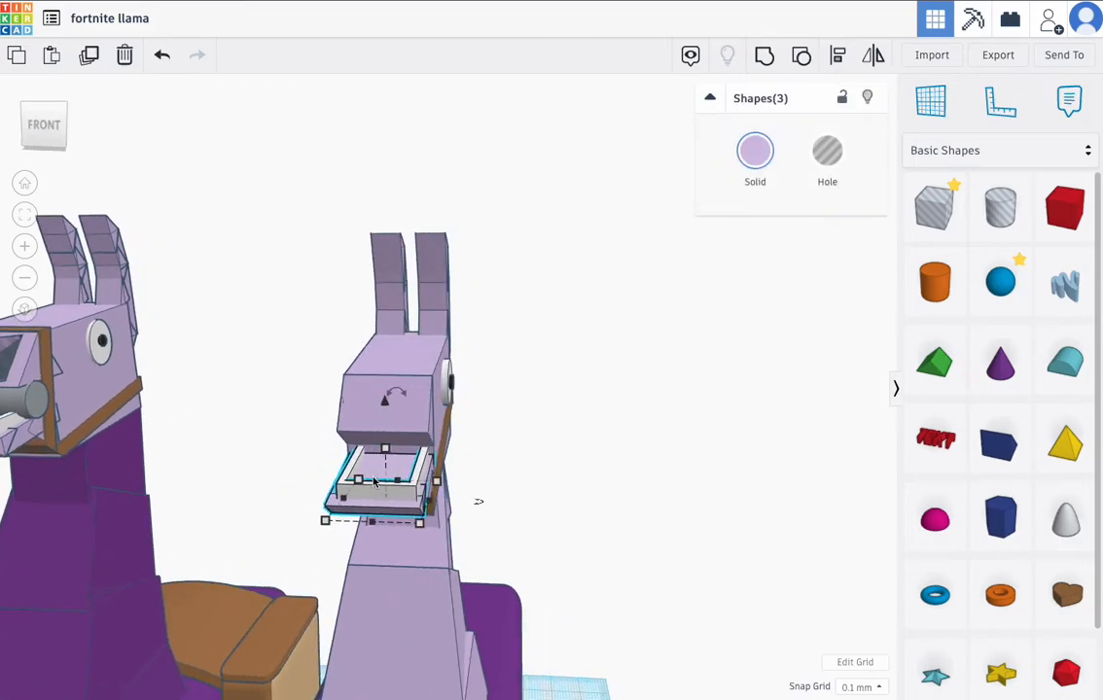
left_click_drag(373, 481, 376, 479)
right_click_drag(455, 491, 321, 484)
mouse_move(331, 474)
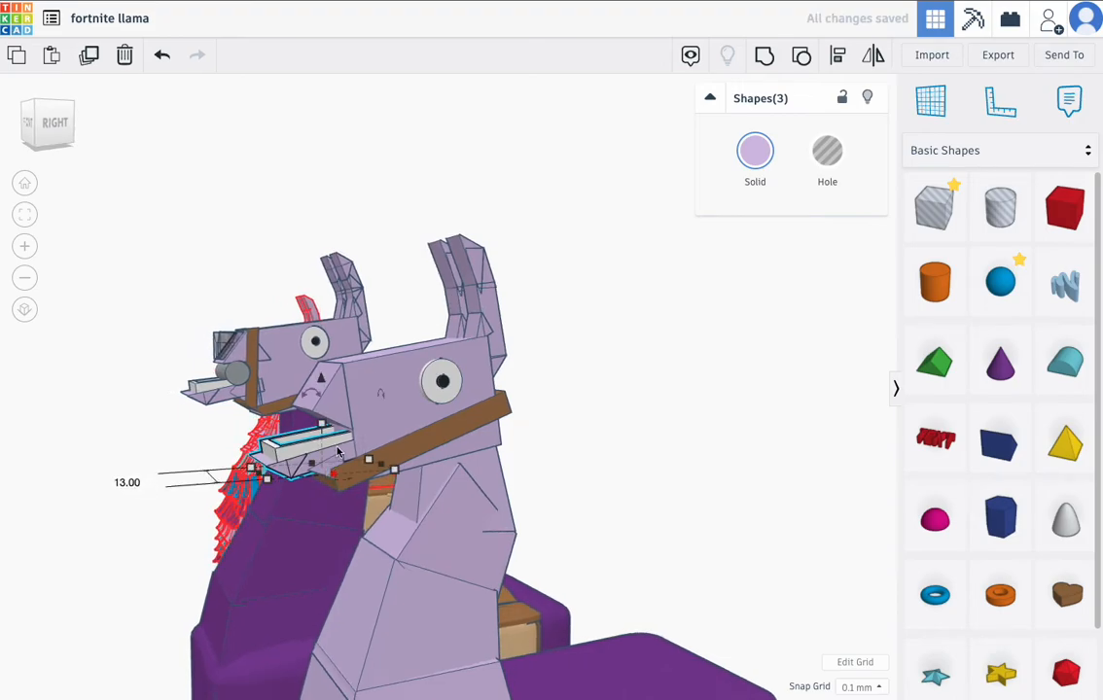
- Position a light-purple roof wedge beneath the front of the head and set its length to 10 mm
left_click(159, 532)
left_click_drag(329, 474, 321, 428)
right_click_drag(385, 472, 370, 497)
left_click_drag(369, 498, 393, 503)
key("ctrl+z")
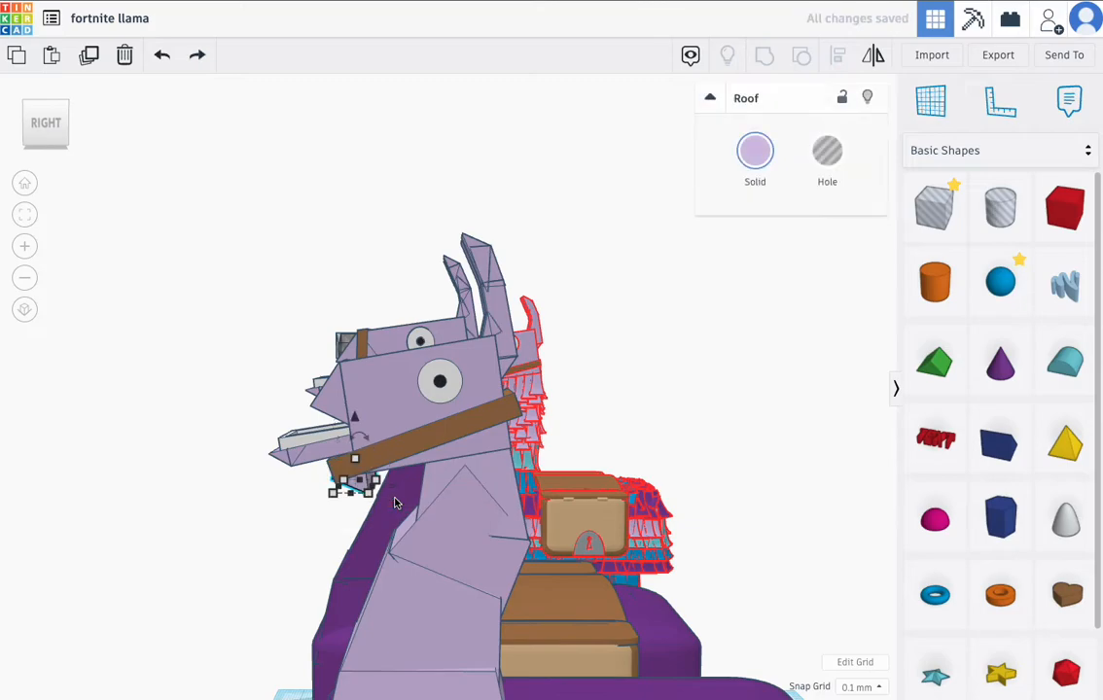
left_click(351, 509)
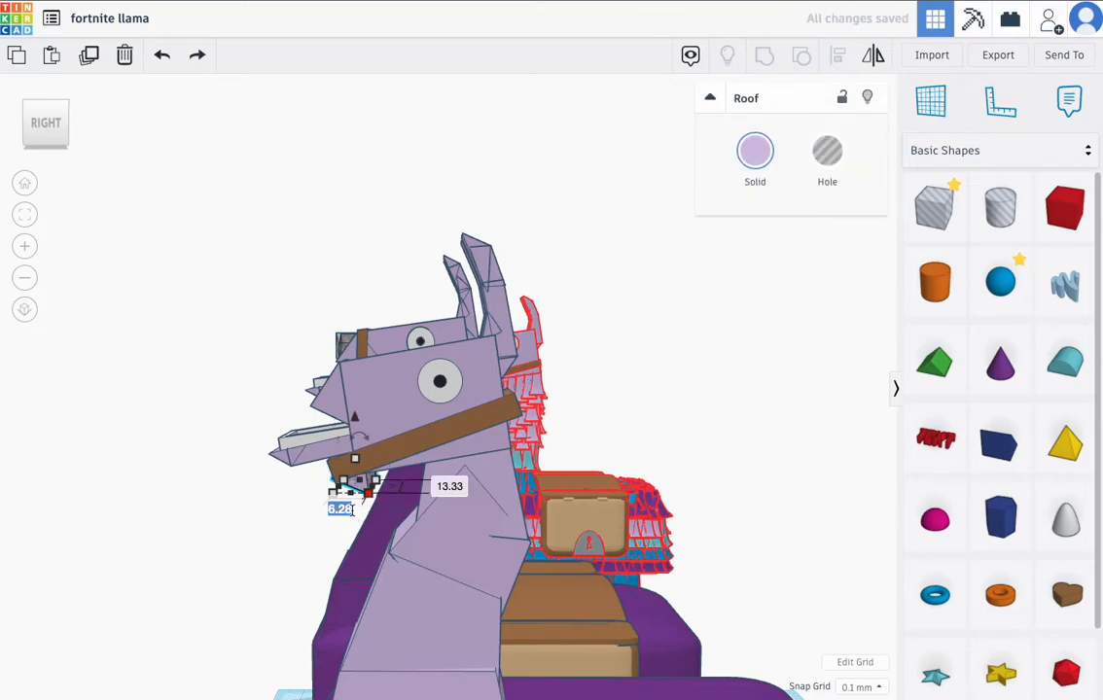
type("10")
key("Return")
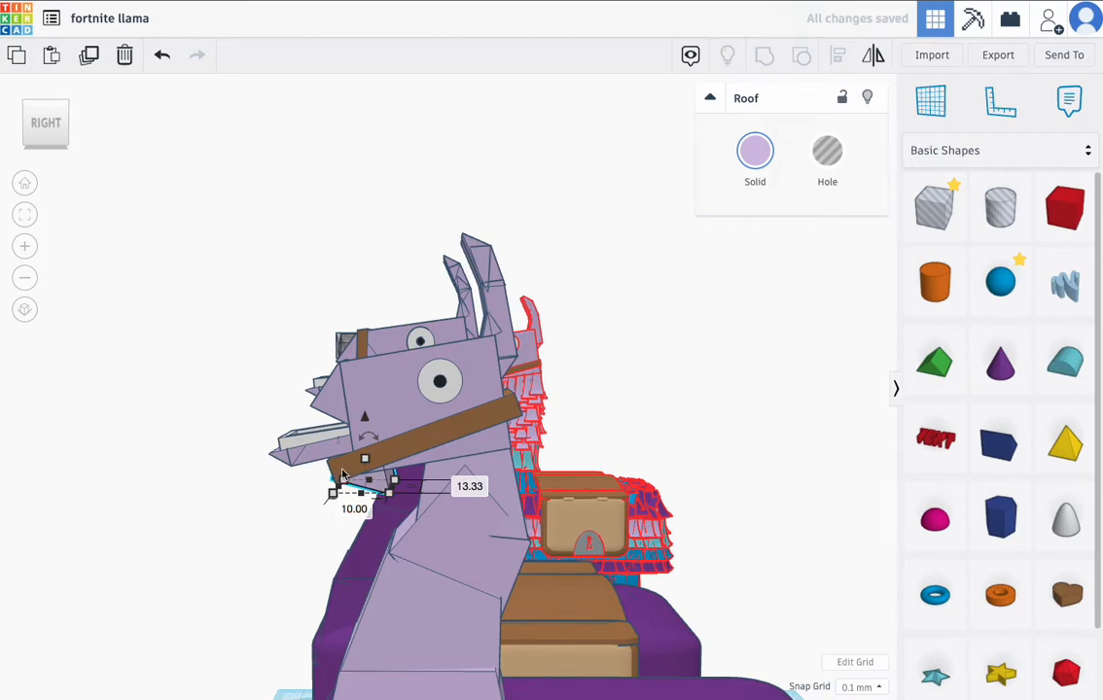
- Lift the brown strap about 30 mm so it clears the side of the head
left_click(414, 454)
left_click_drag(423, 335, 419, 161)
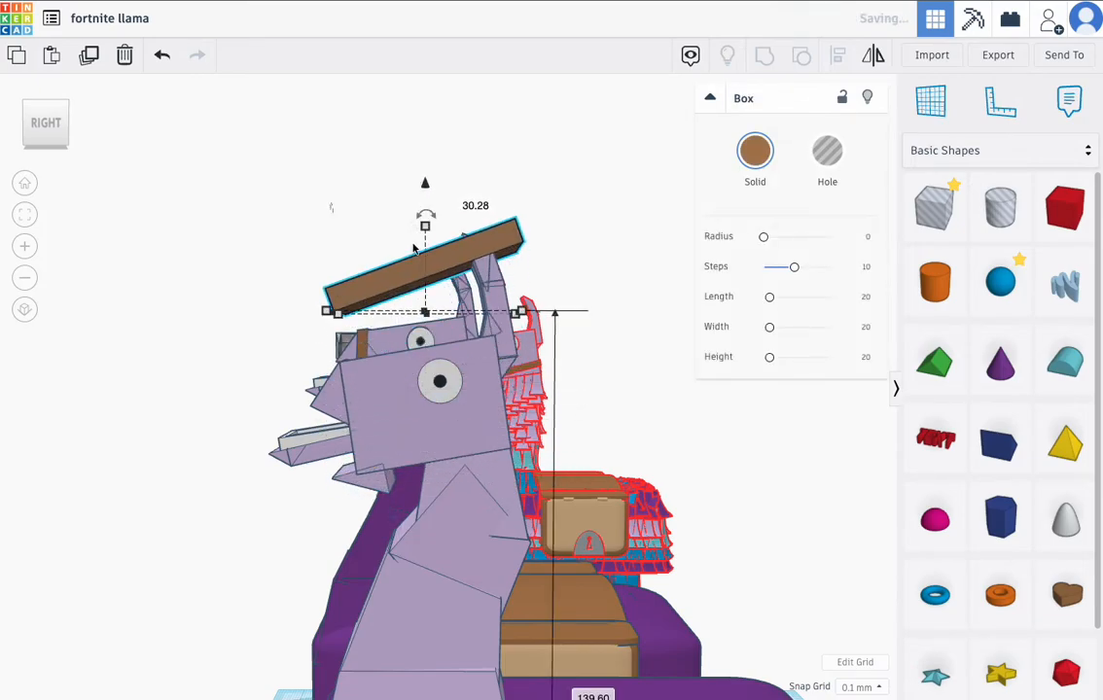
left_click(399, 486)
left_click_drag(400, 486, 364, 476)
right_click_drag(364, 476, 562, 482)
key("ctrl+z")
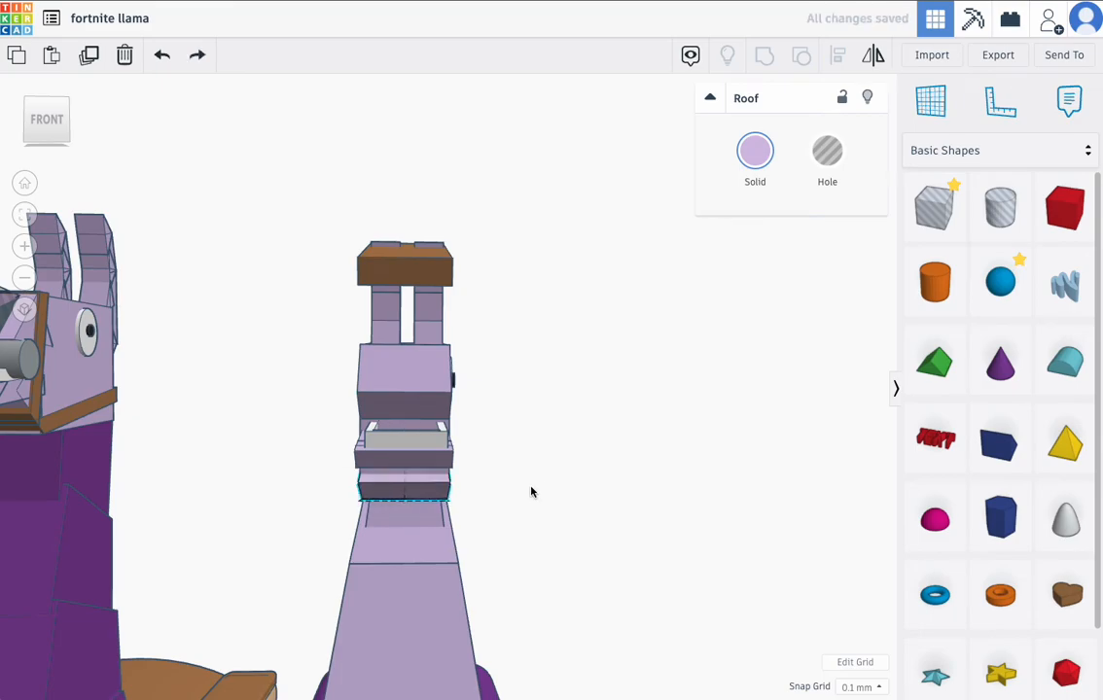
- Nudge the roof wedge under the head back toward the neck
right_click_drag(440, 493, 202, 503)
key("Right")
key("Right")
key("Right")
key("Right")
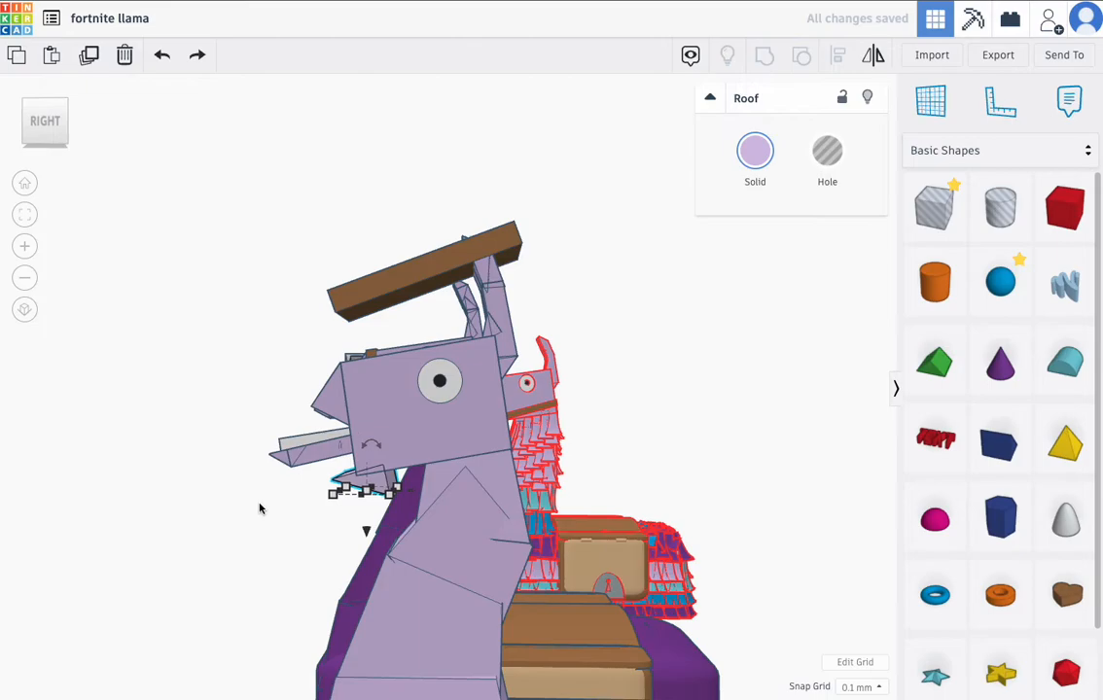
key("Right")
key("Right")
key("Right")
key("Right")
key("Right")
key("Right")
key("Right")
key("Right")
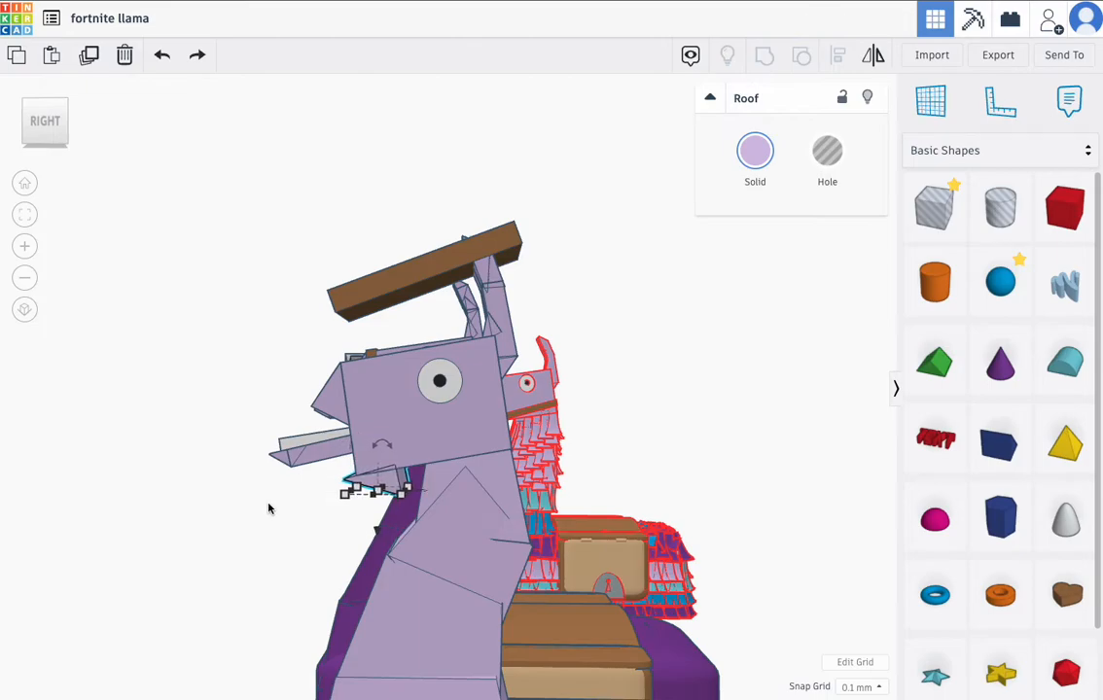
key("Right")
key("Right")
key("Right")
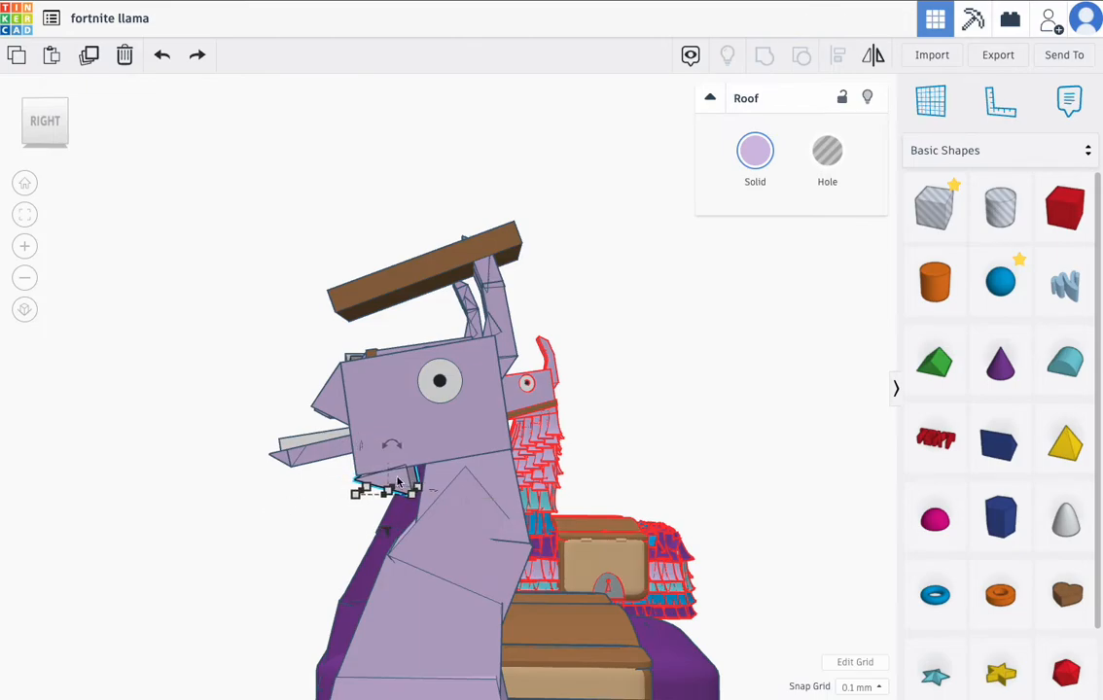
- Rotate the wedge so its peak points up into the head's underside, and nudge it slightly forward
left_click(398, 481)
right_click_drag(398, 480, 408, 526)
left_click_drag(387, 443, 392, 375)
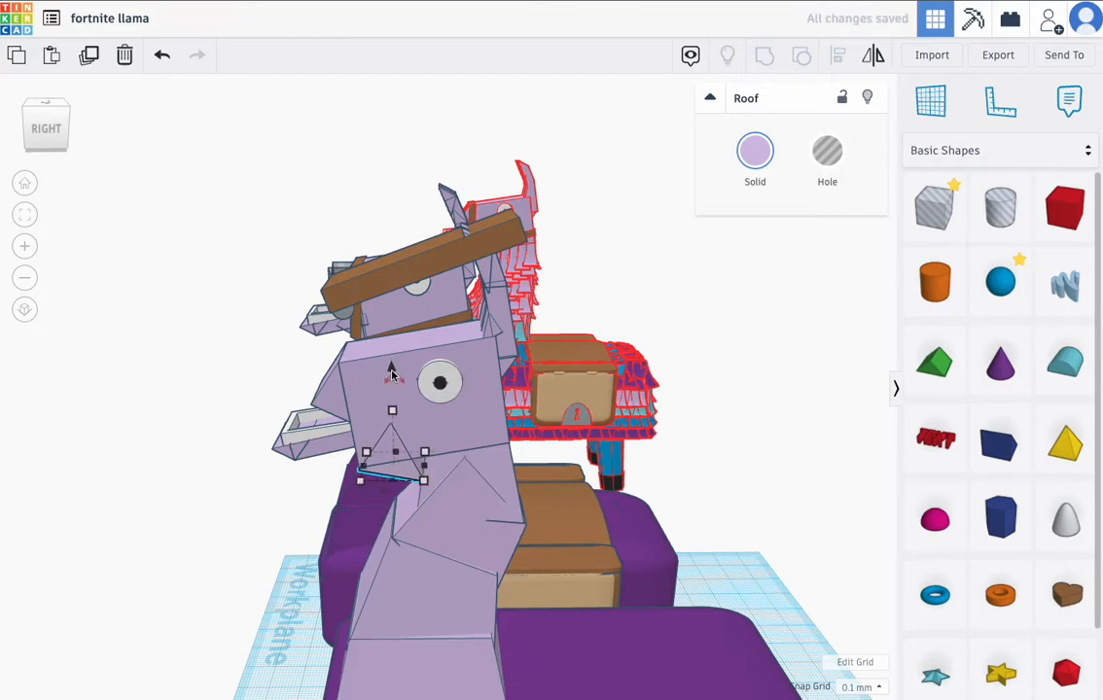
key("Left")
key("Left")
key("Left")
key("Left")
key("Left")
key("Left")
key("Left")
key("Left")
key("Left")
key("Left")
key("Left")
key("Left")
key("Left")
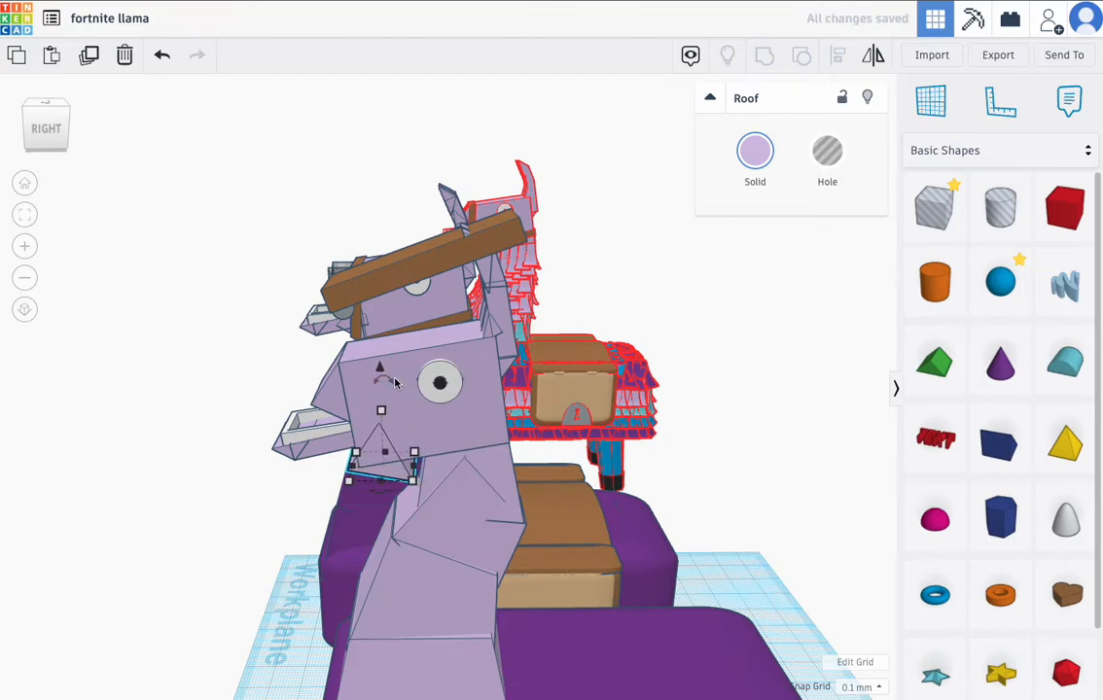
- Tilt the chin wedge so its base slopes down toward the neck, and set its length to 15 mm
mouse_move(413, 481)
mouse_move(379, 384)
left_click_drag(383, 382, 397, 388)
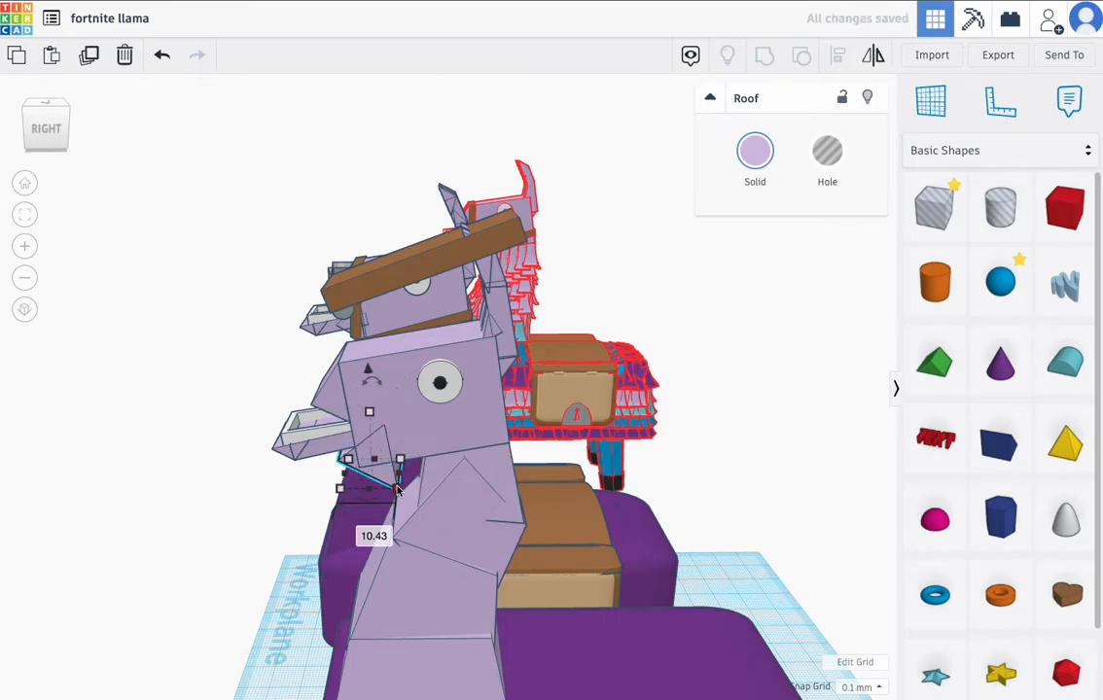
left_click(362, 530)
type("15")
key("Return")
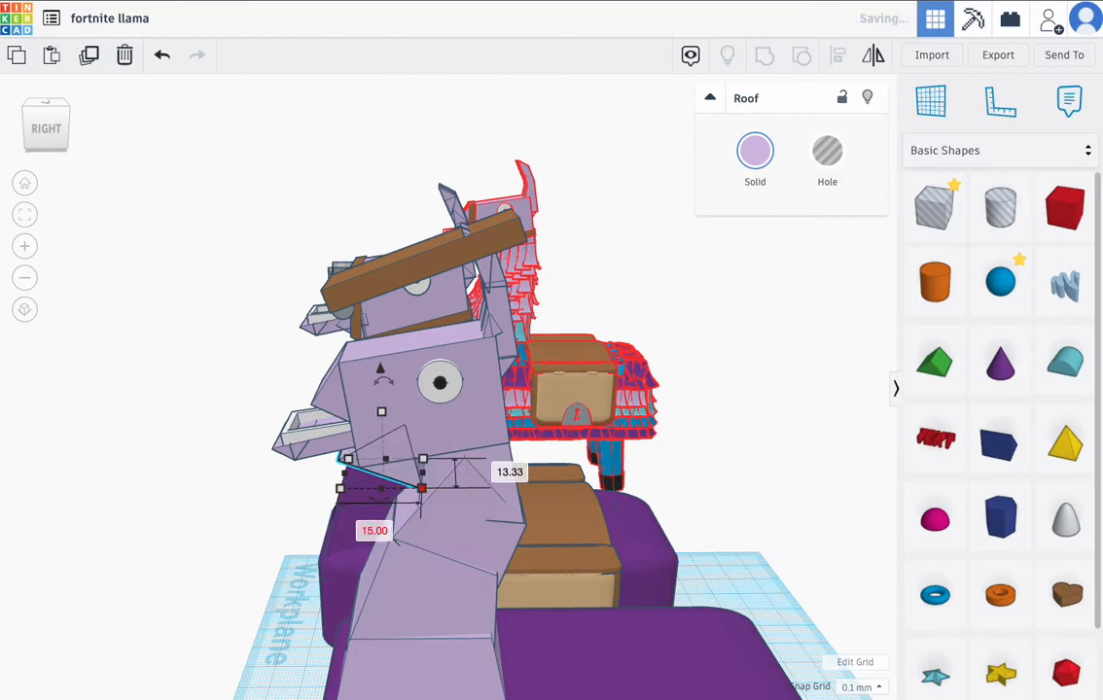
- Raise the chin wedge about 1.4 mm and change its length to fit between the jaw and the neck
left_click_drag(382, 376, 384, 366)
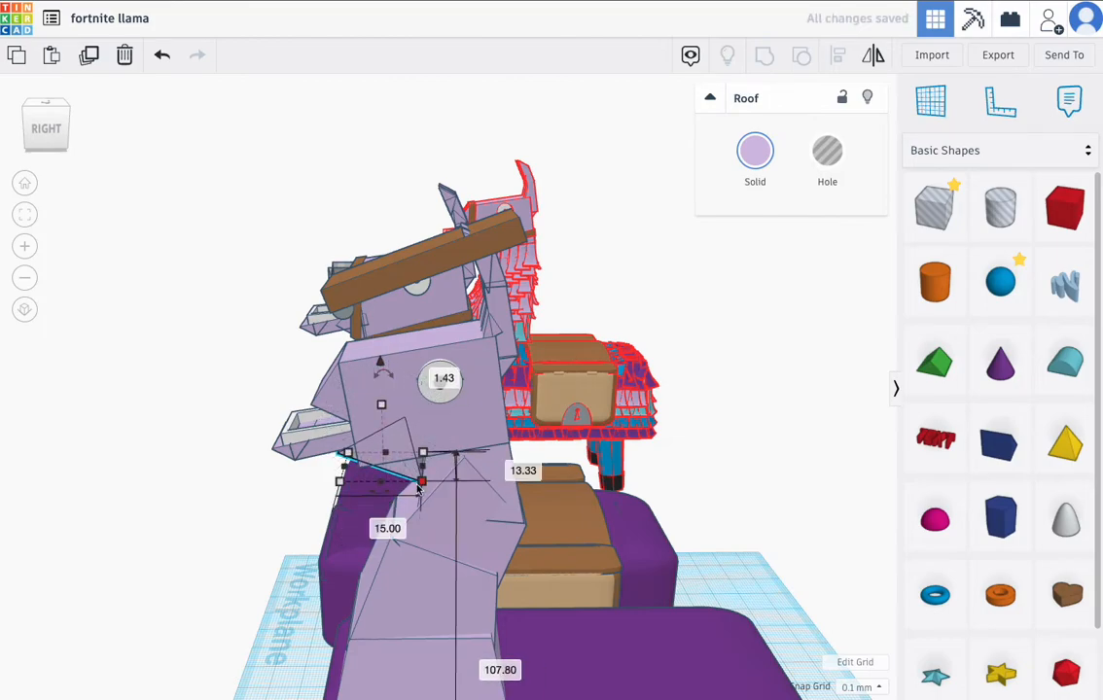
left_click(375, 523)
type("12")
key("Return")
mouse_move(442, 483)
right_mouse_down()
mouse_move(505, 474)
mouse_move(472, 468)
mouse_move(505, 520)
mouse_move(436, 467)
right_mouse_up()
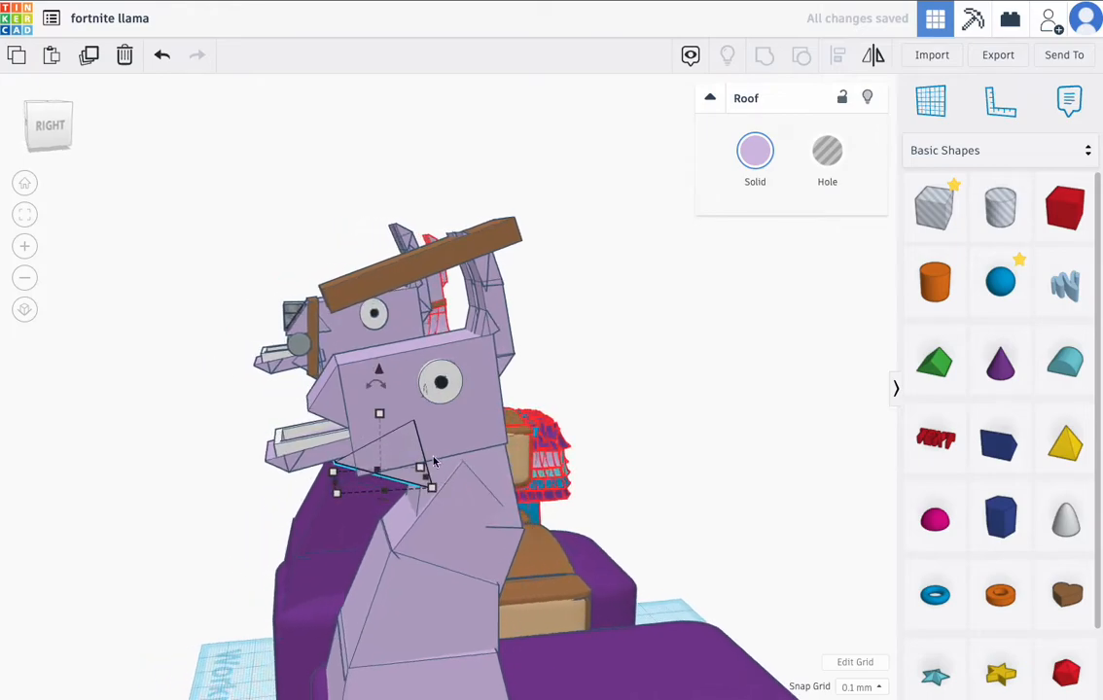
- Tilt the chin wedge more steeply down toward the neck and set its length to 16 mm
mouse_move(380, 373)
left_mouse_down()
mouse_move(396, 412)
mouse_move(379, 389)
mouse_move(389, 391)
left_mouse_up()
mouse_move(362, 445)
right_mouse_down()
mouse_move(312, 433)
mouse_move(341, 443)
right_mouse_up()
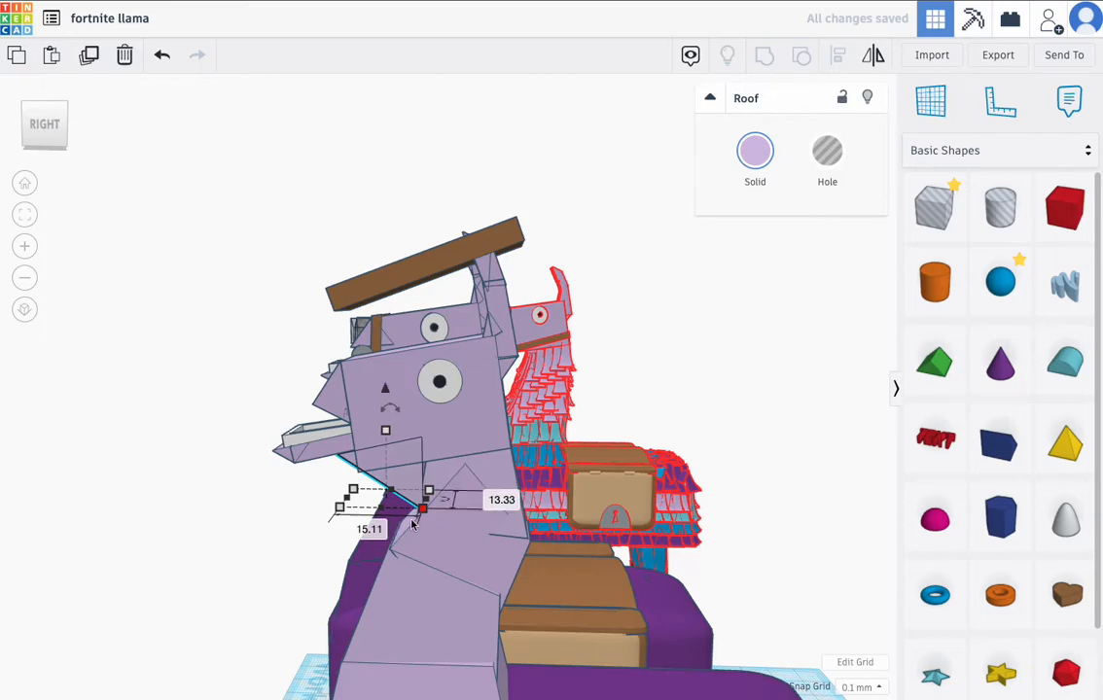
left_click(379, 530)
type("16")
key("Return")
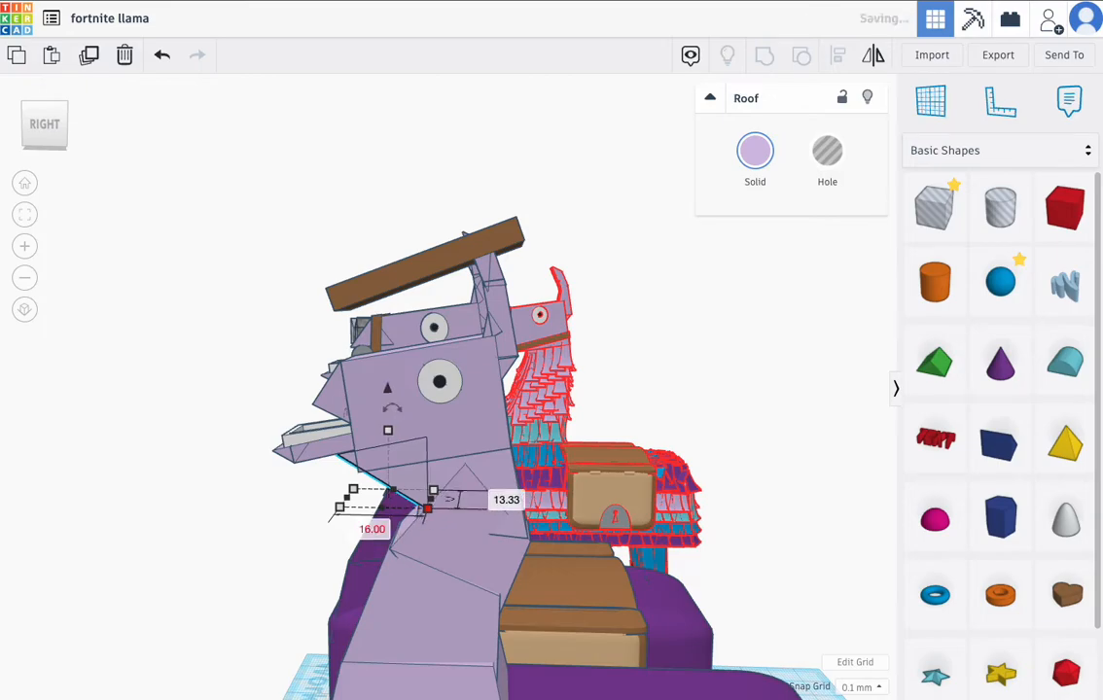
- Nudge the chin wedge slightly forward and fine-tune its vertical position under the jaw
left_click_drag(387, 392, 388, 387)
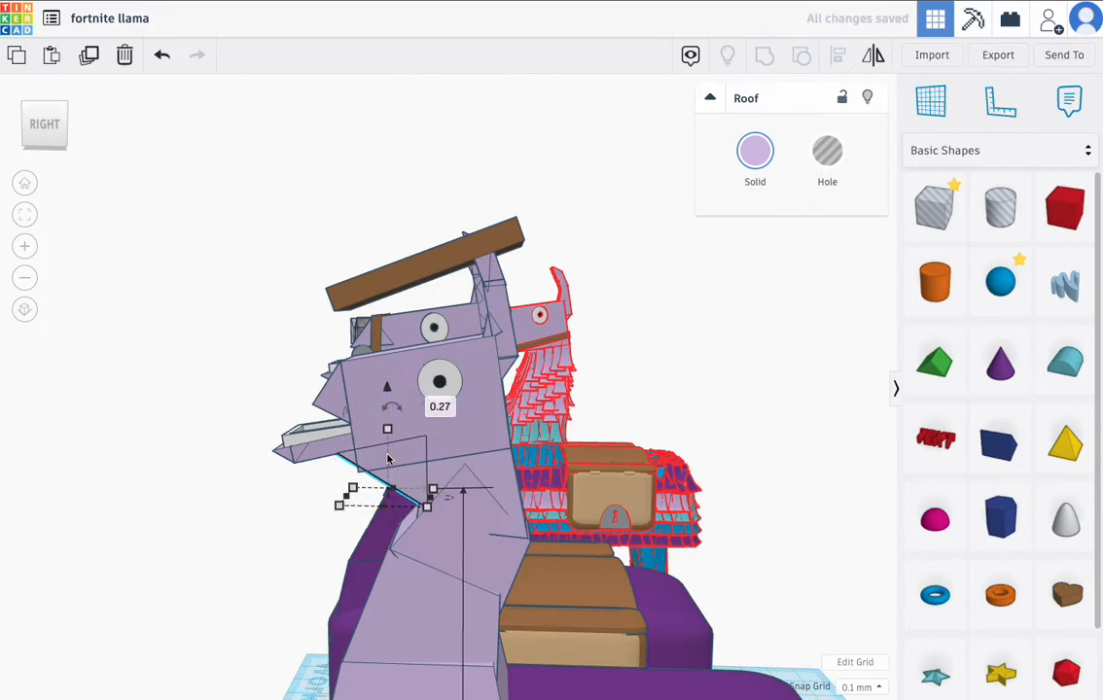
key("Left")
key("Left")
key("Left")
key("Left")
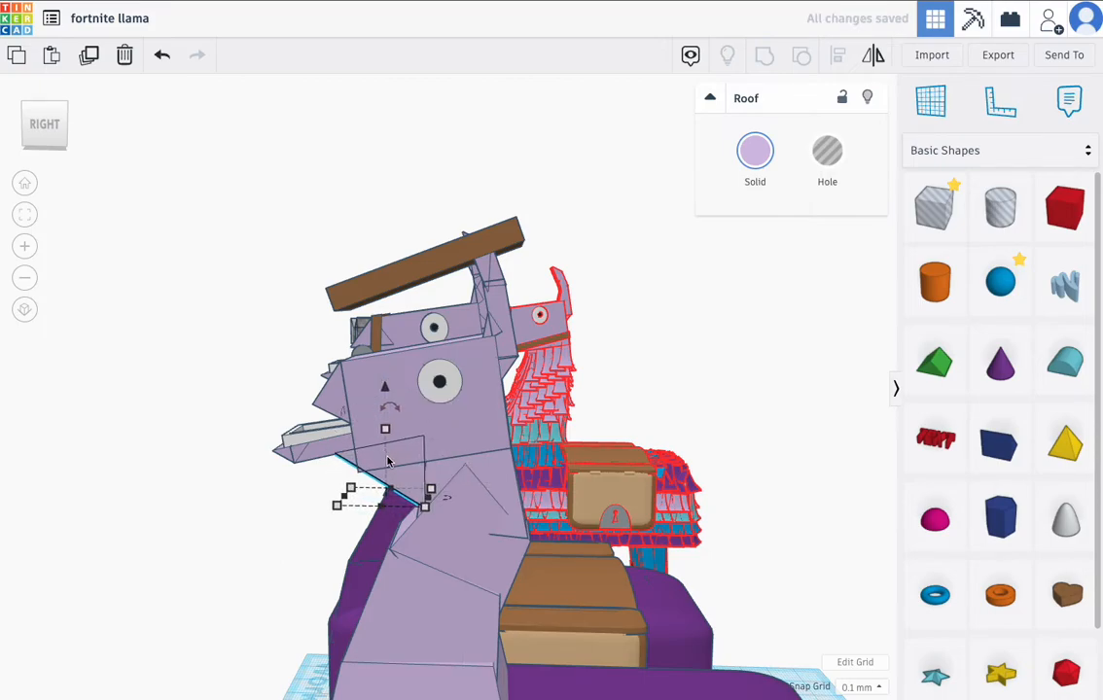
left_click_drag(384, 397, 385, 389)
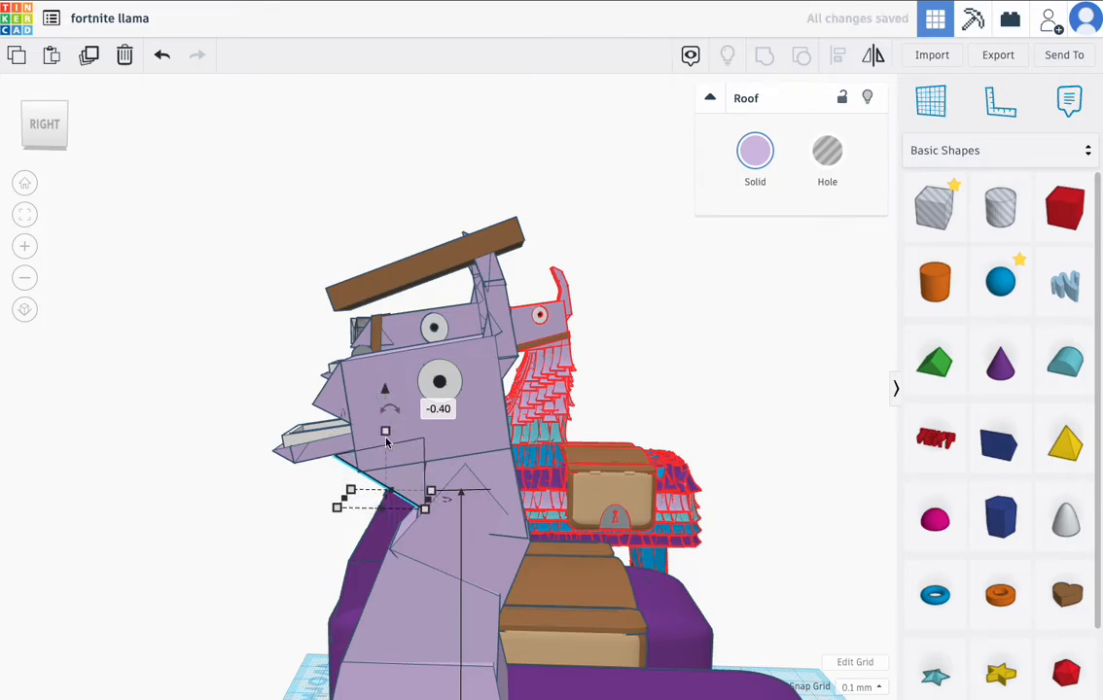
- Set the chin wedge's height to 14 mm and adjust its vertical position to fit between the jaw and the neck
left_click(386, 432)
left_click(456, 466)
type("13")
key("Return")
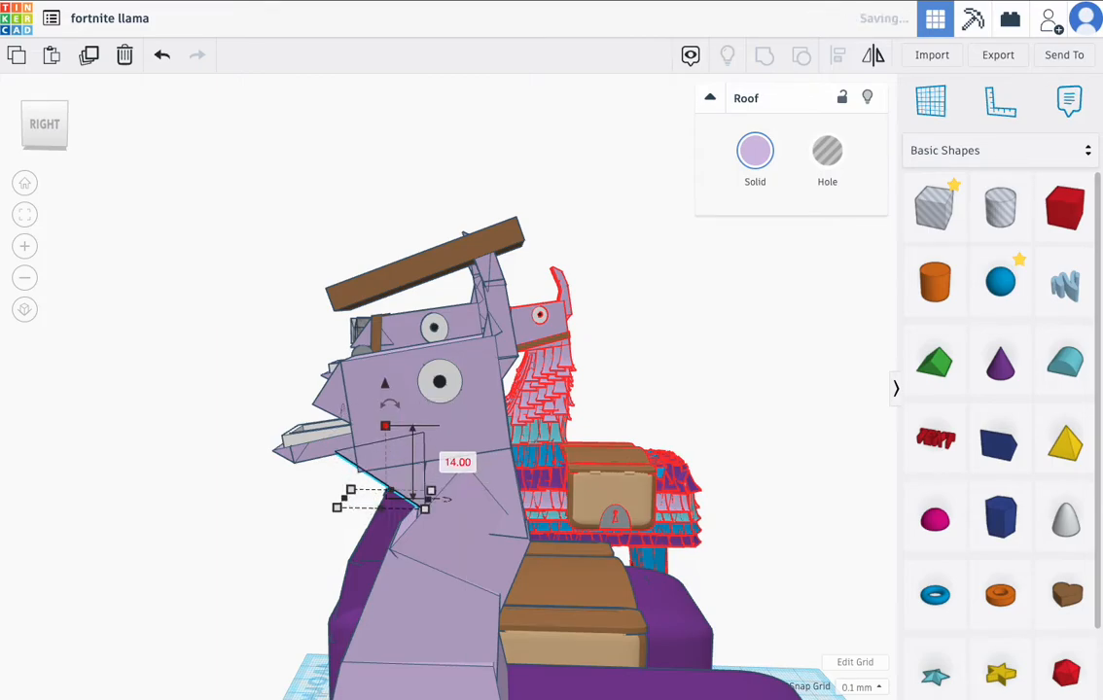
left_click_drag(390, 394, 394, 408)
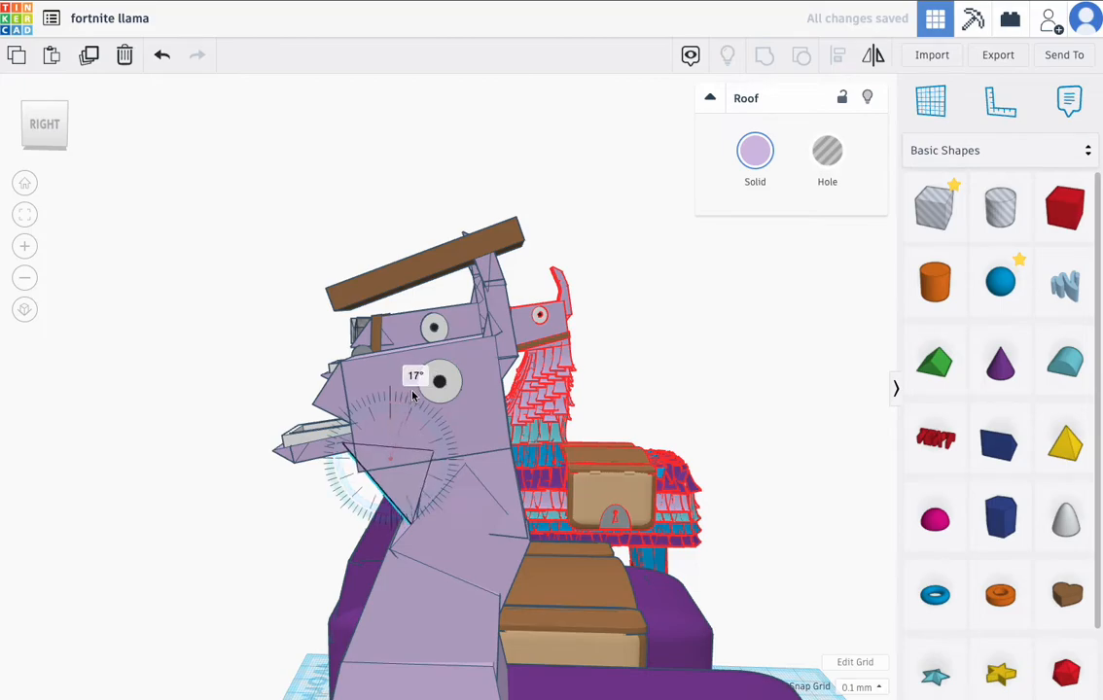
left_click_drag(393, 377, 387, 388)
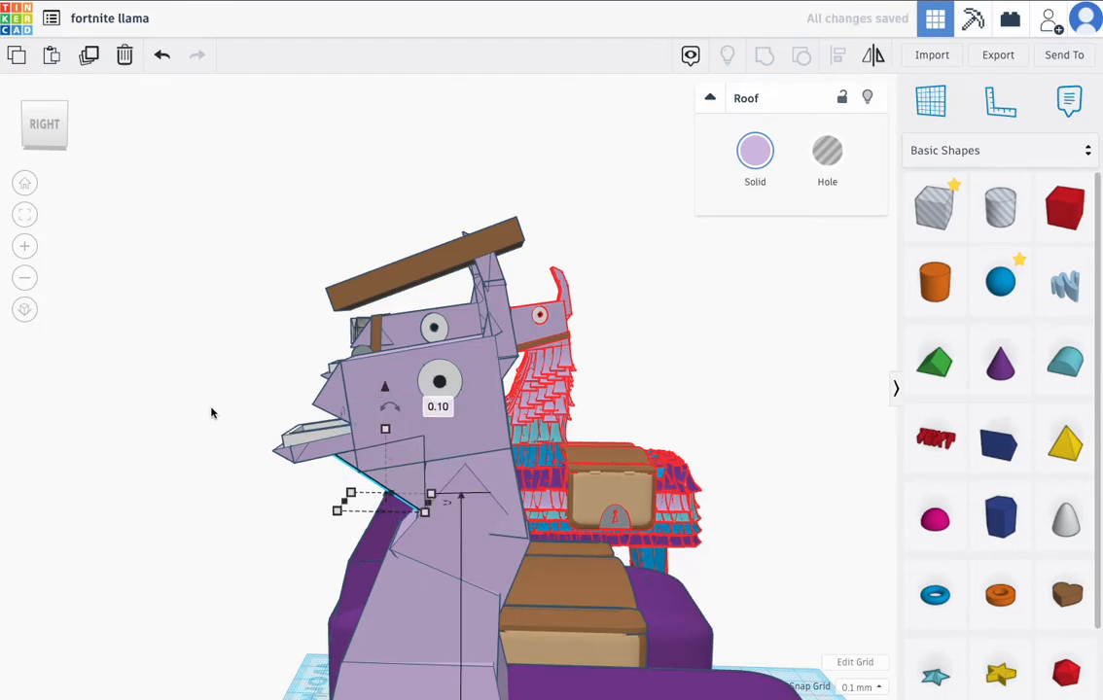
- Lower the sloping brown strap from above the head until it crosses the base of the head and the chin wedge
right_click_drag(163, 407, 332, 361)
left_click(393, 278)
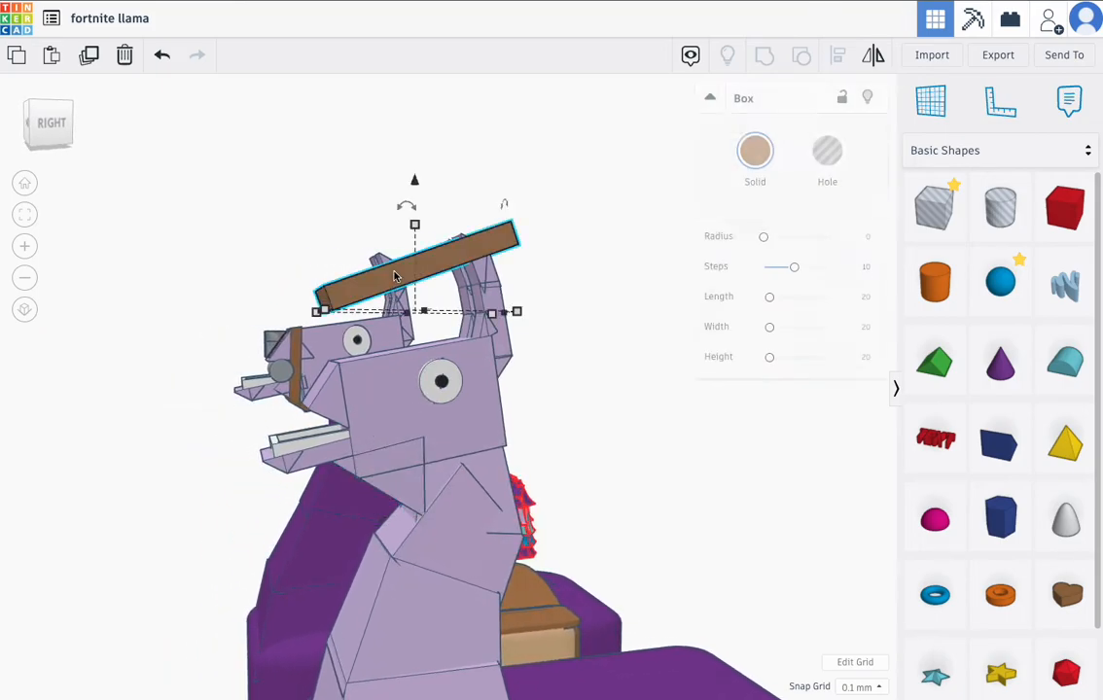
left_click_drag(413, 177, 453, 380)
mouse_move(544, 418)
right_mouse_down()
mouse_move(355, 449)
mouse_move(546, 425)
right_mouse_up()
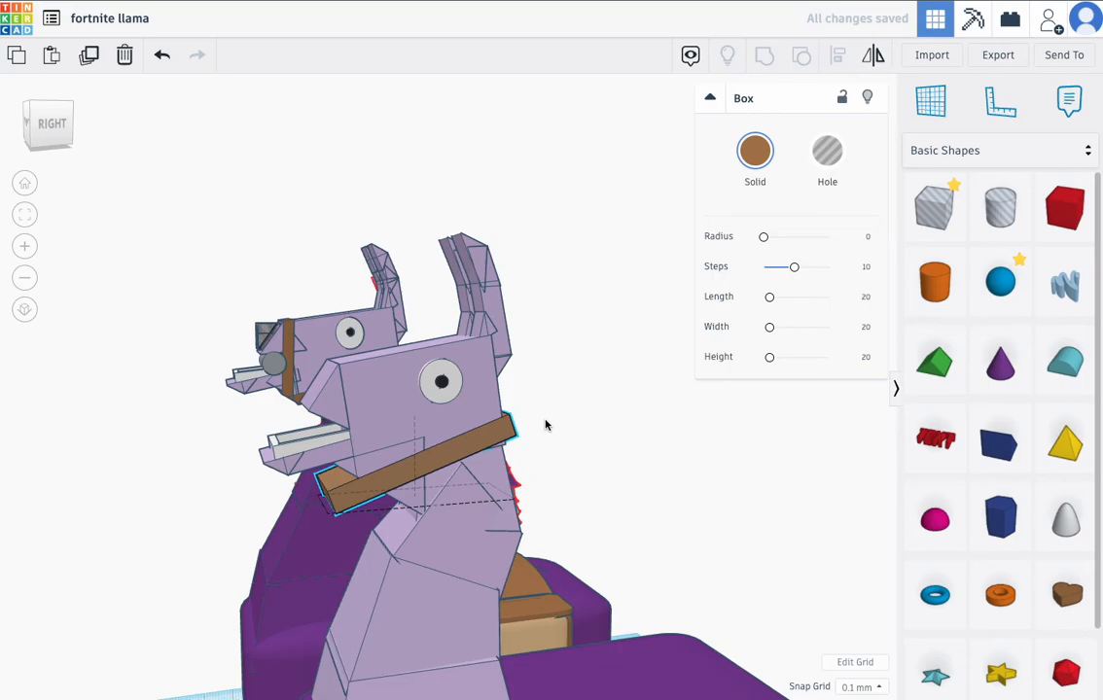
right_click_drag(526, 466, 354, 492)
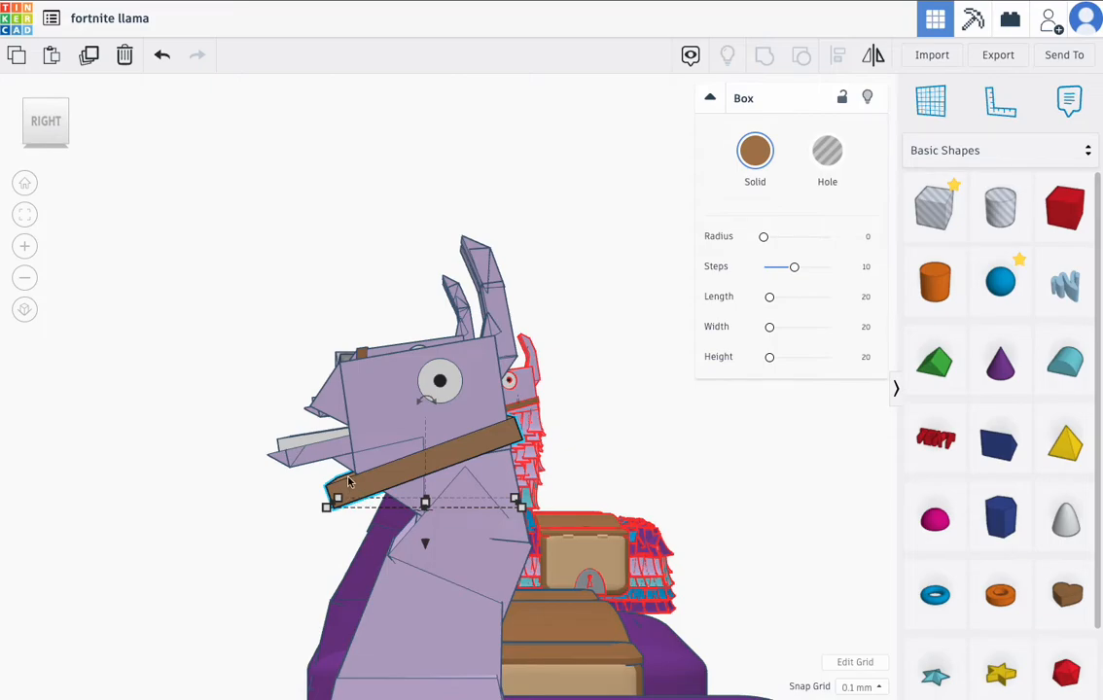
left_click(347, 470)
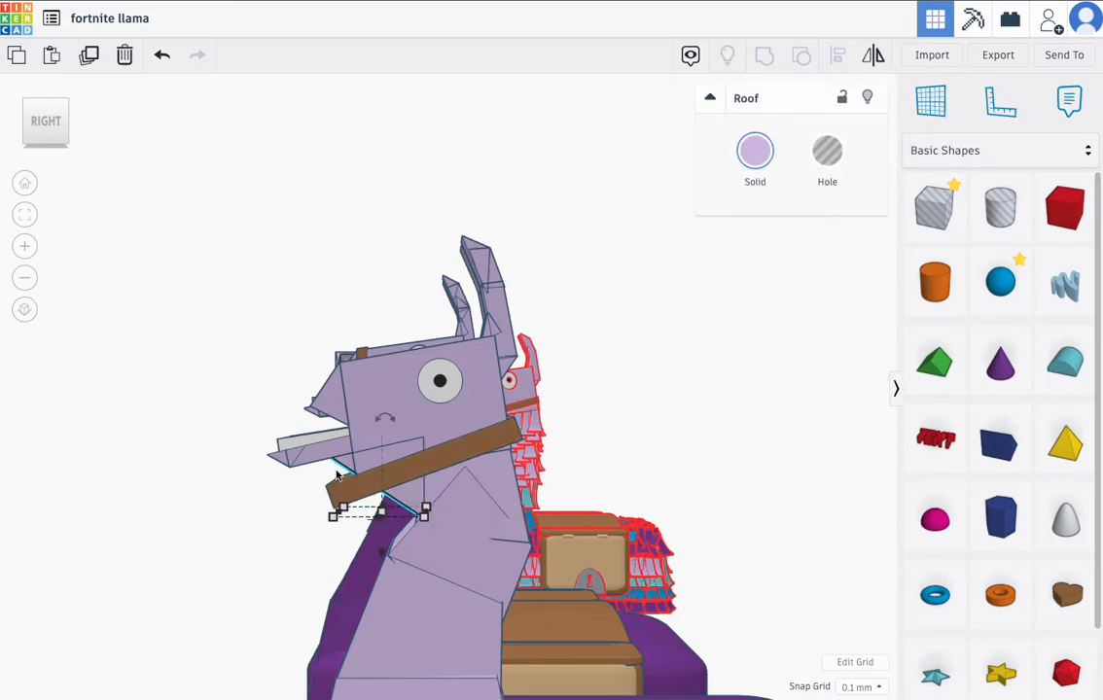
left_click_drag(290, 469, 284, 464)
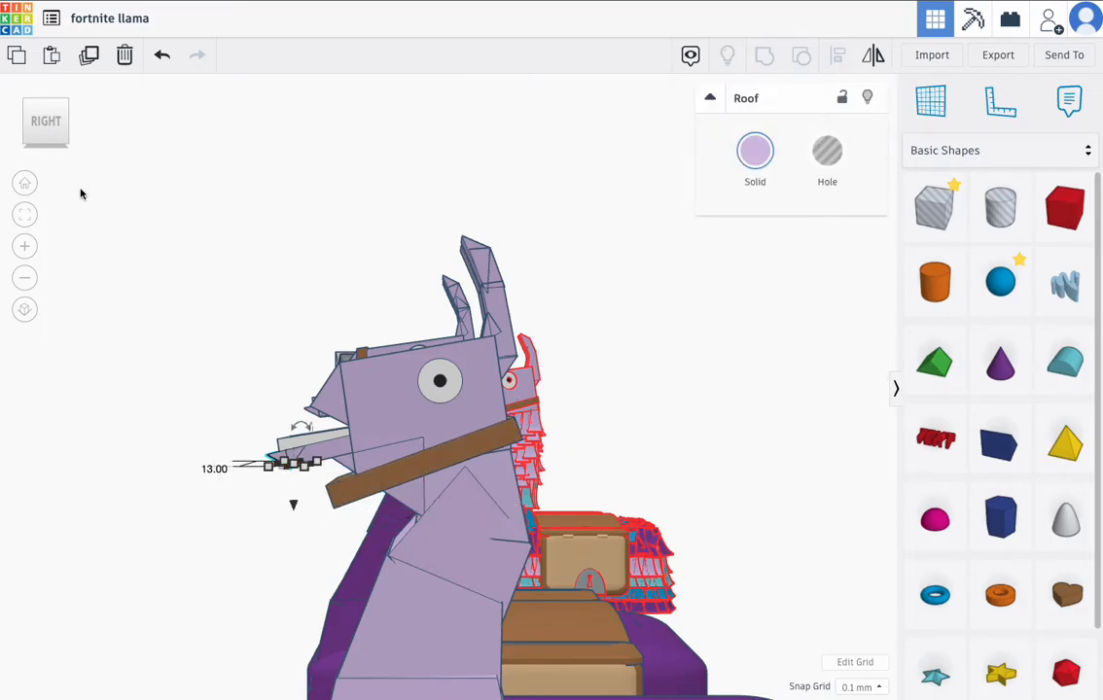
left_click(811, 180)
left_click_drag(291, 507, 302, 561)
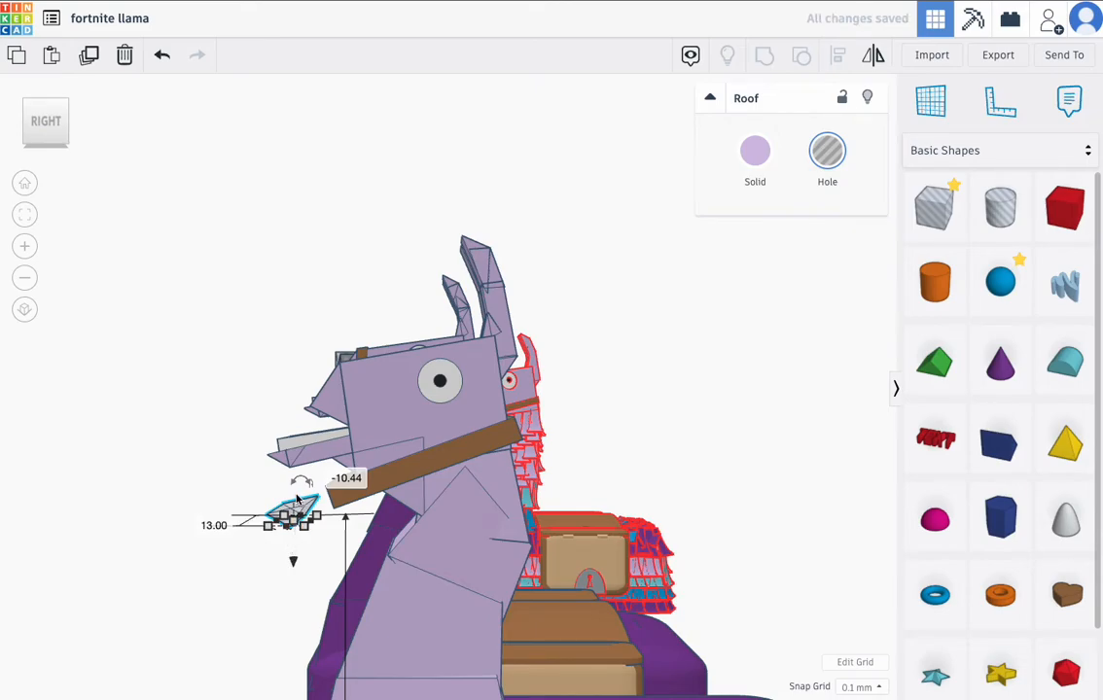
key("Delete")
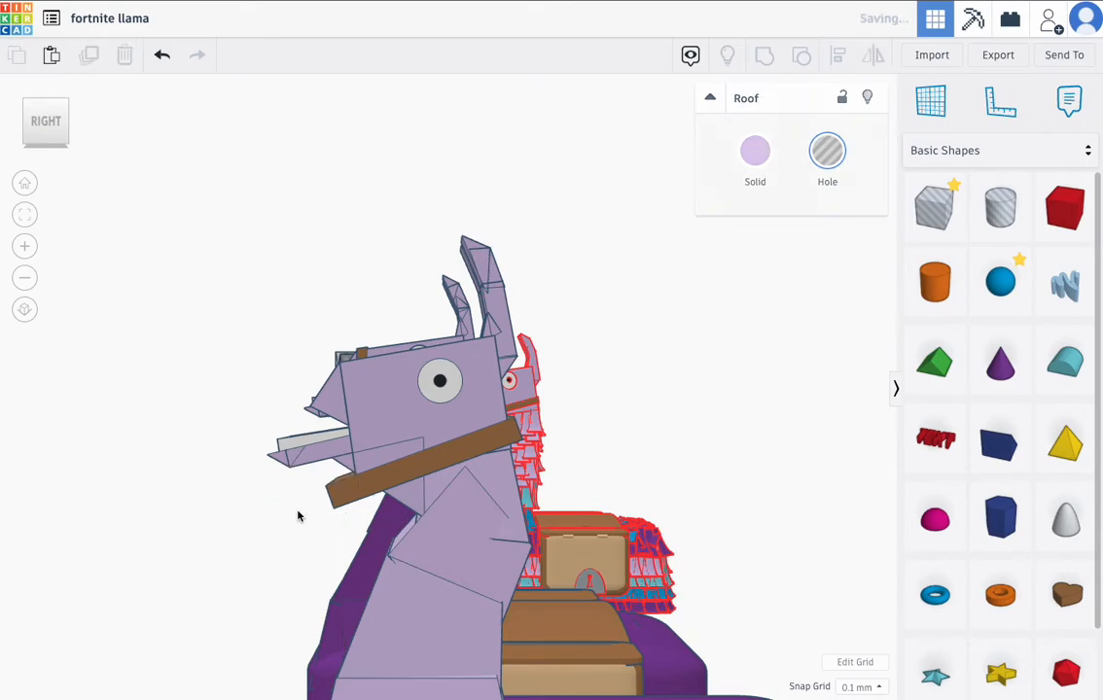
left_click(328, 462)
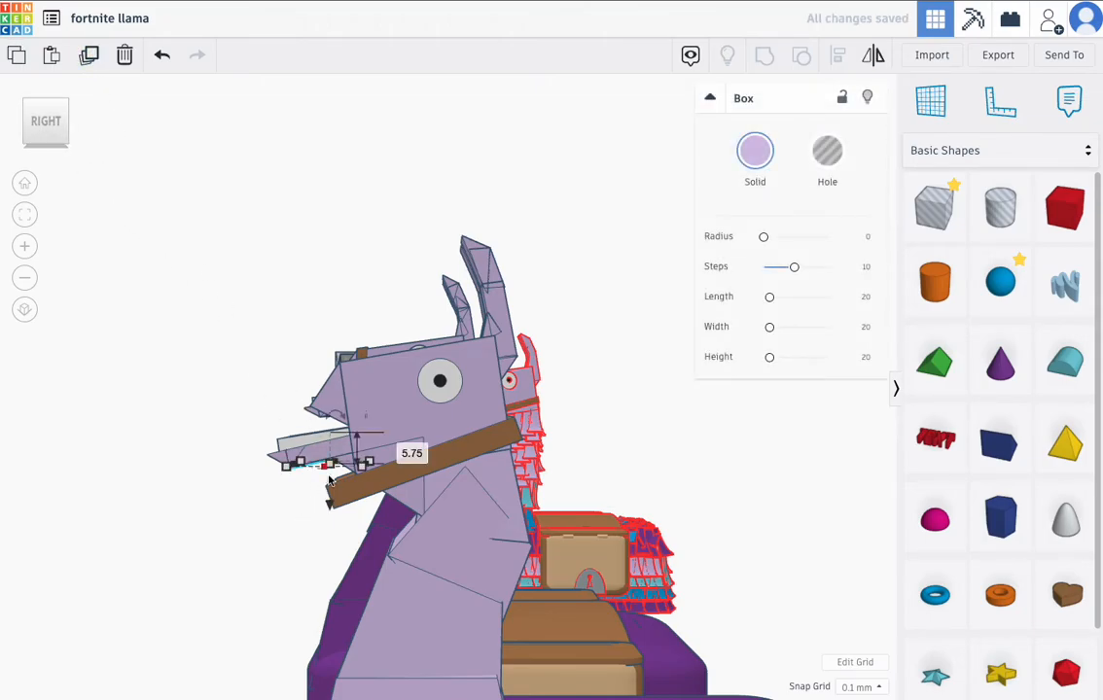
left_click_drag(328, 505, 329, 549)
left_click(826, 153)
right_click_drag(272, 493, 581, 491)
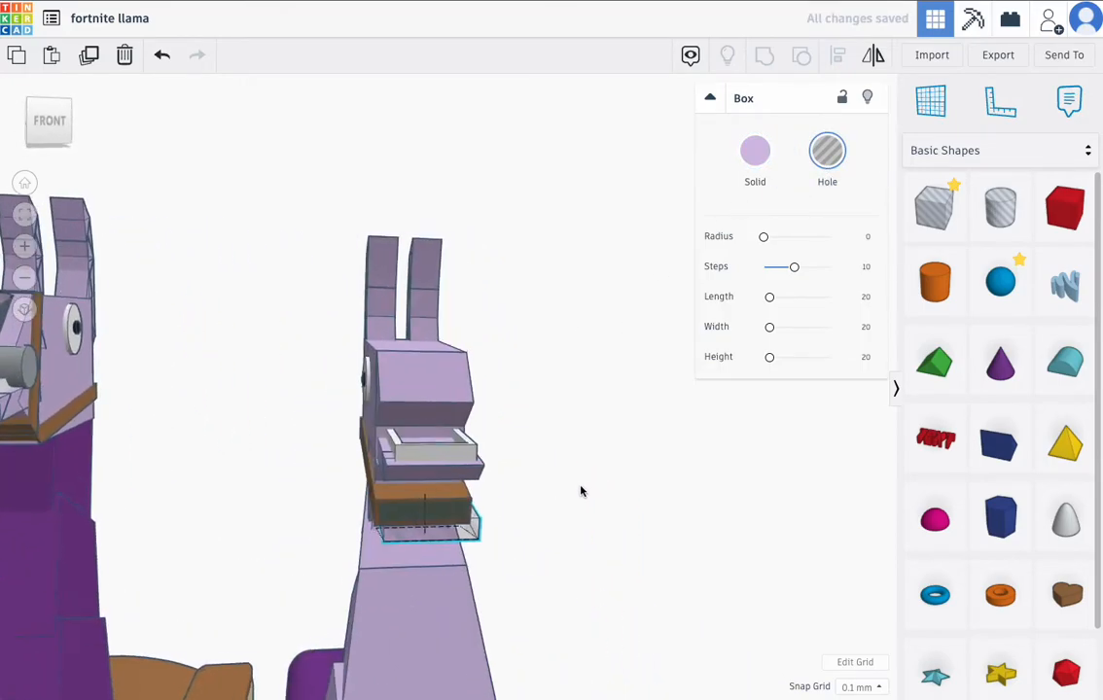
left_click_drag(461, 550, 513, 564)
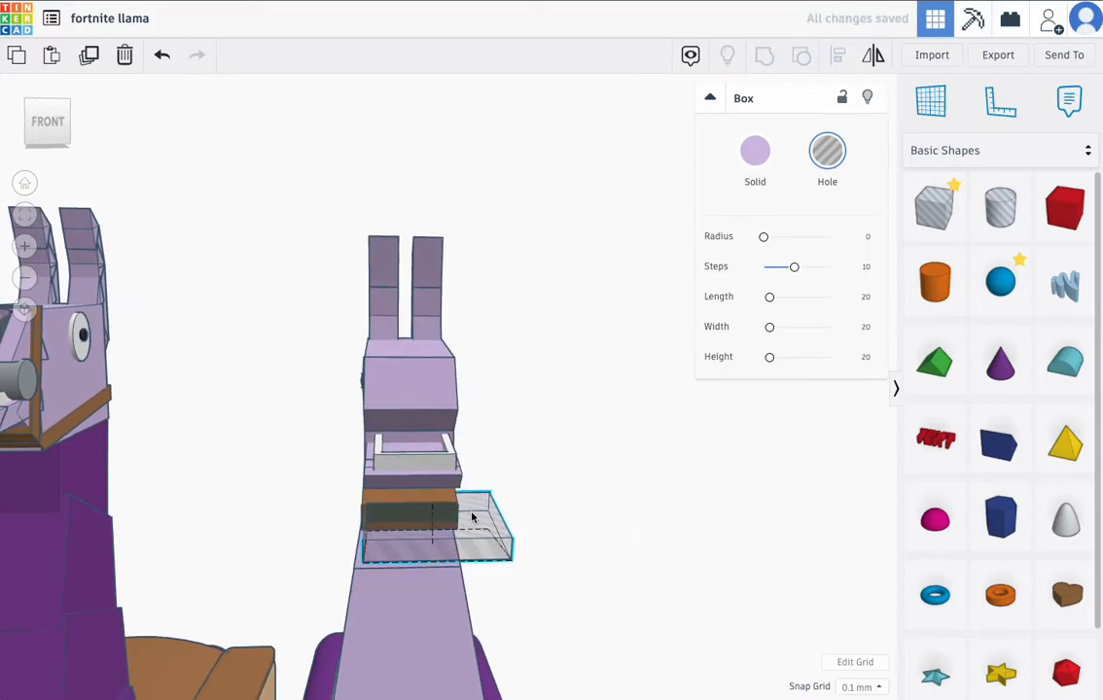
right_click_drag(460, 517, 297, 557)
left_click_drag(298, 465, 334, 498)
key("ctrl+z")
right_click_drag(333, 496, 483, 390)
left_click_drag(413, 606, 415, 621)
right_click_drag(418, 622, 330, 512)
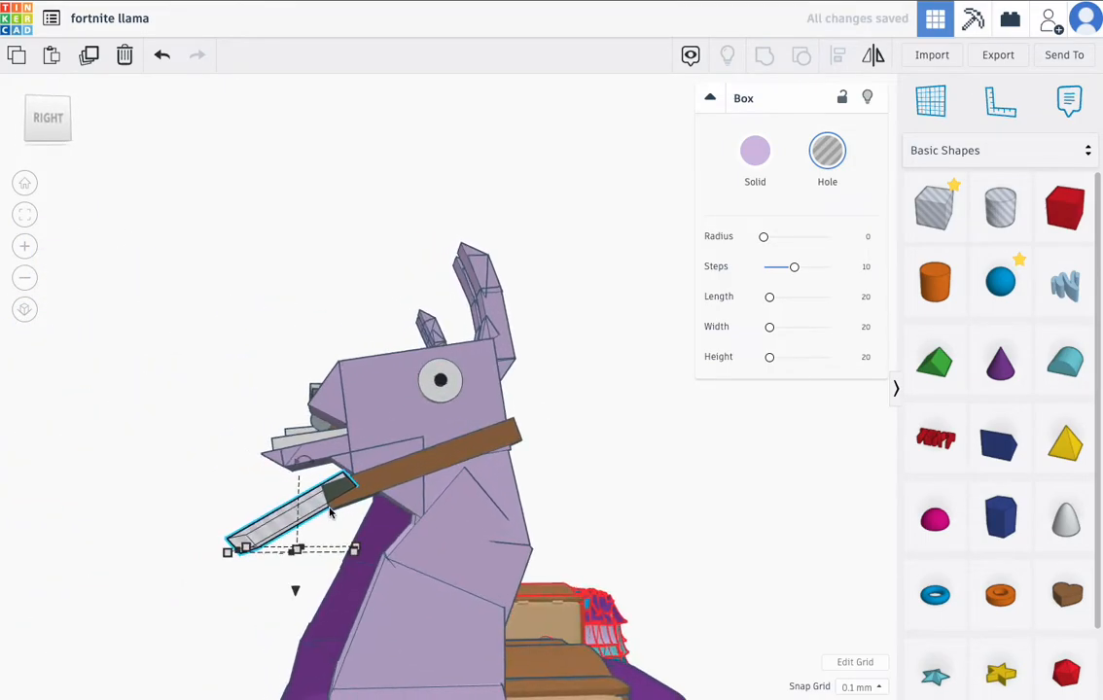
left_click_drag(301, 551, 347, 509)
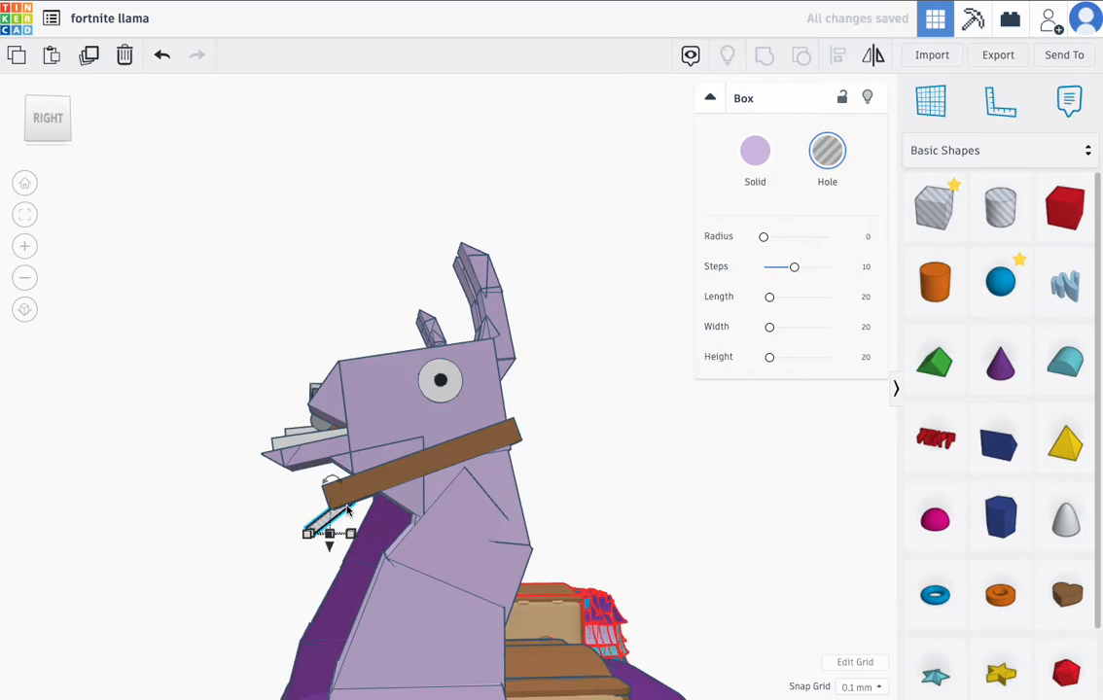
key("ctrl+z")
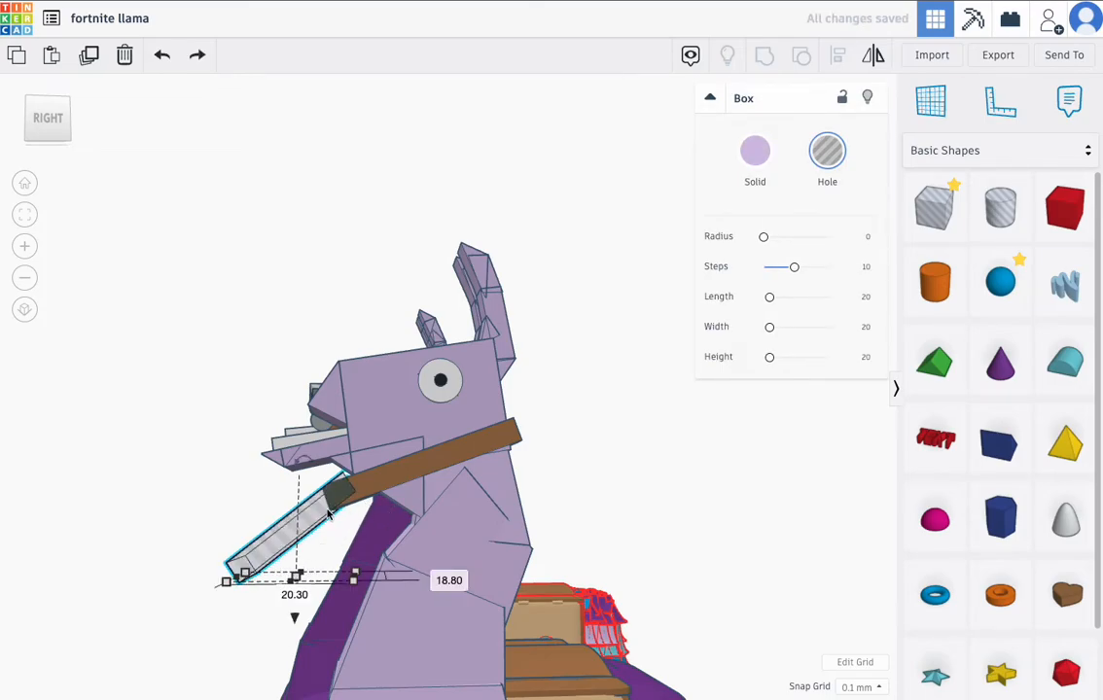
key("Delete")
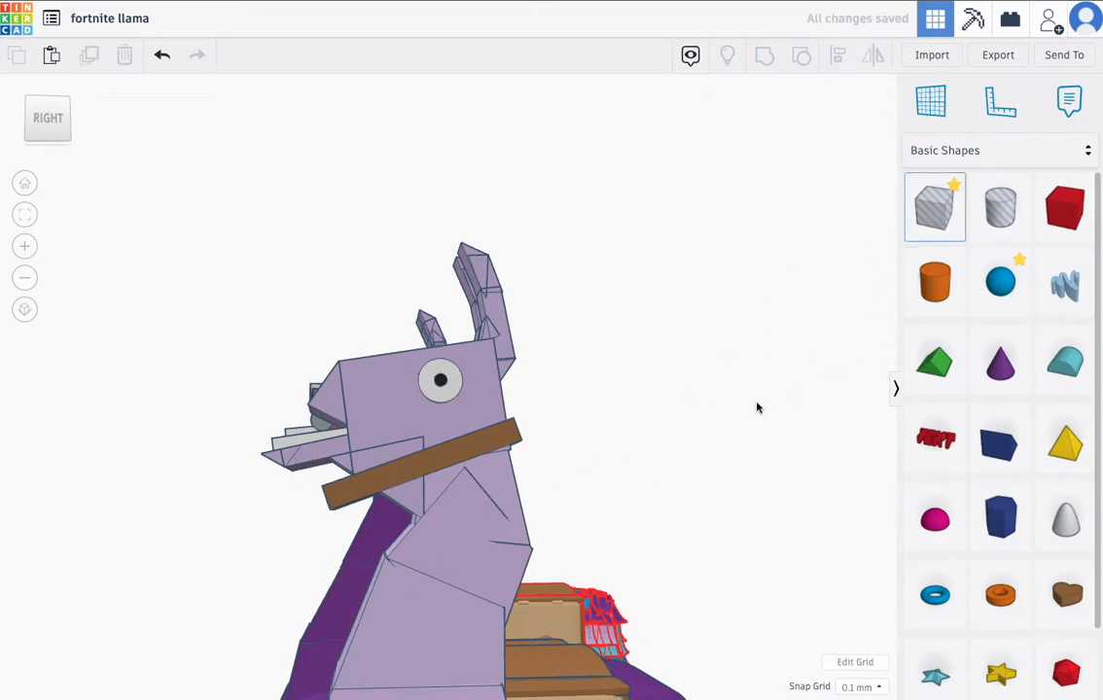
- Place a 20 mm hole box on the workplane in front of the purple body and raise it toward head level
scroll(711, 432, "down", 5)
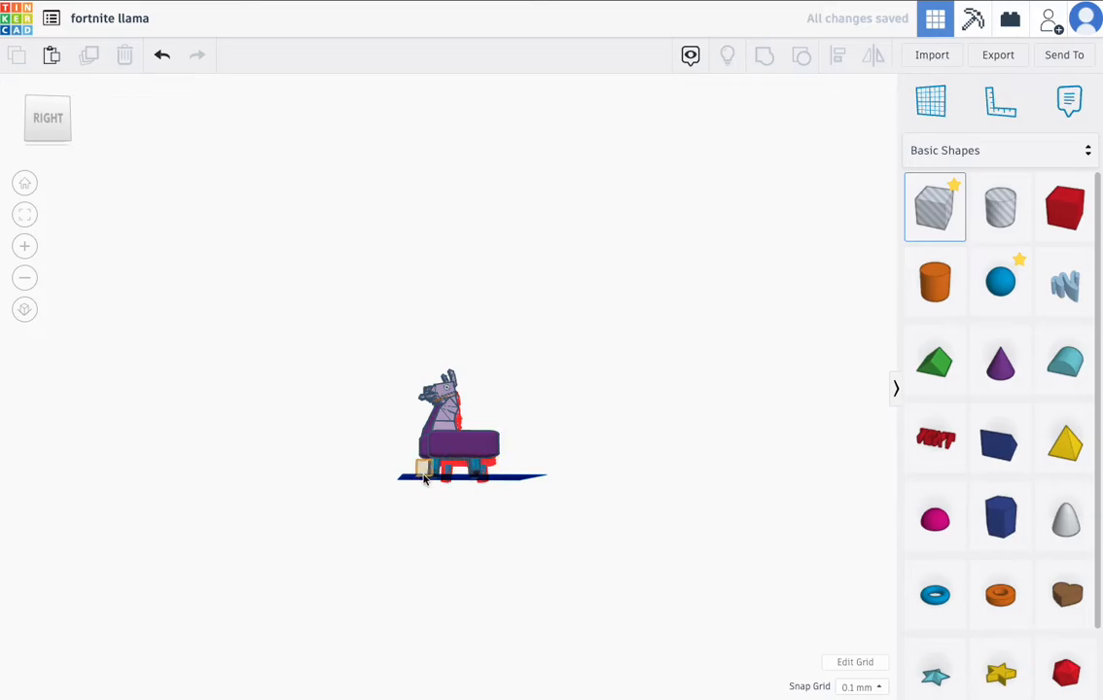
left_click(418, 475)
right_click_drag(417, 512, 322, 356)
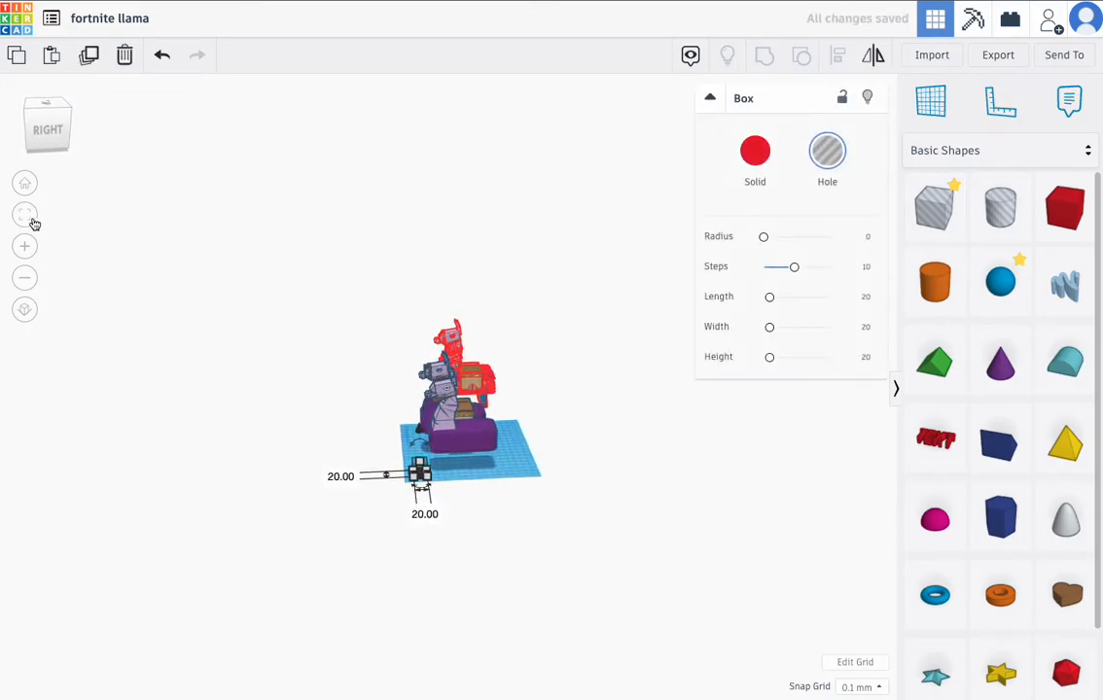
left_click(420, 431)
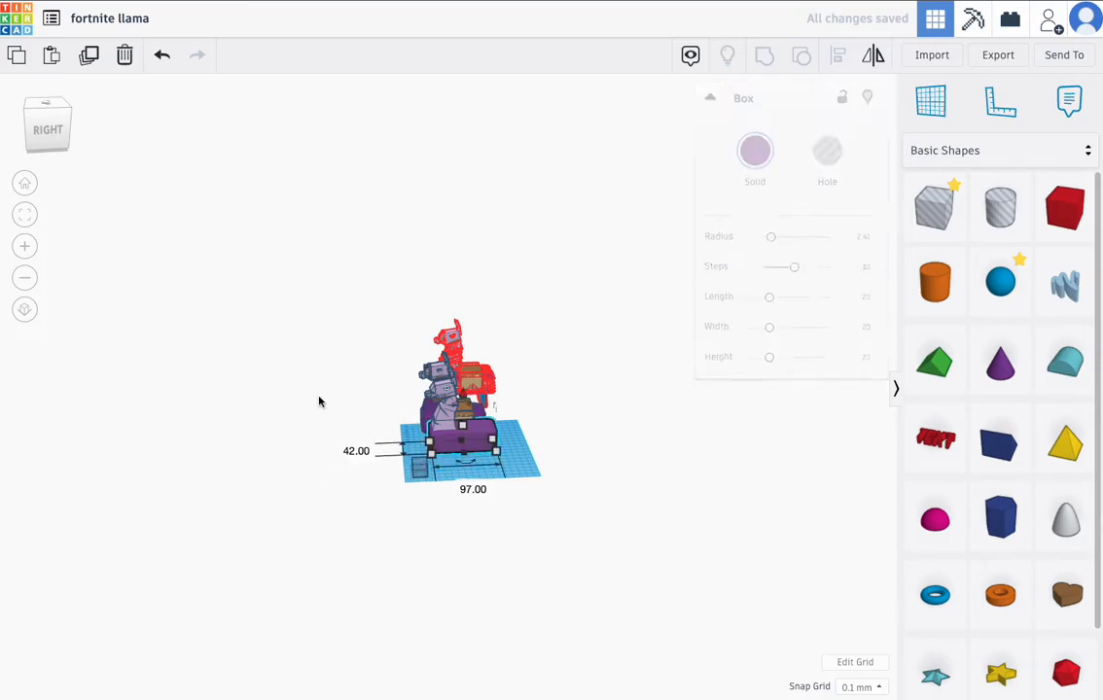
left_click(24, 214)
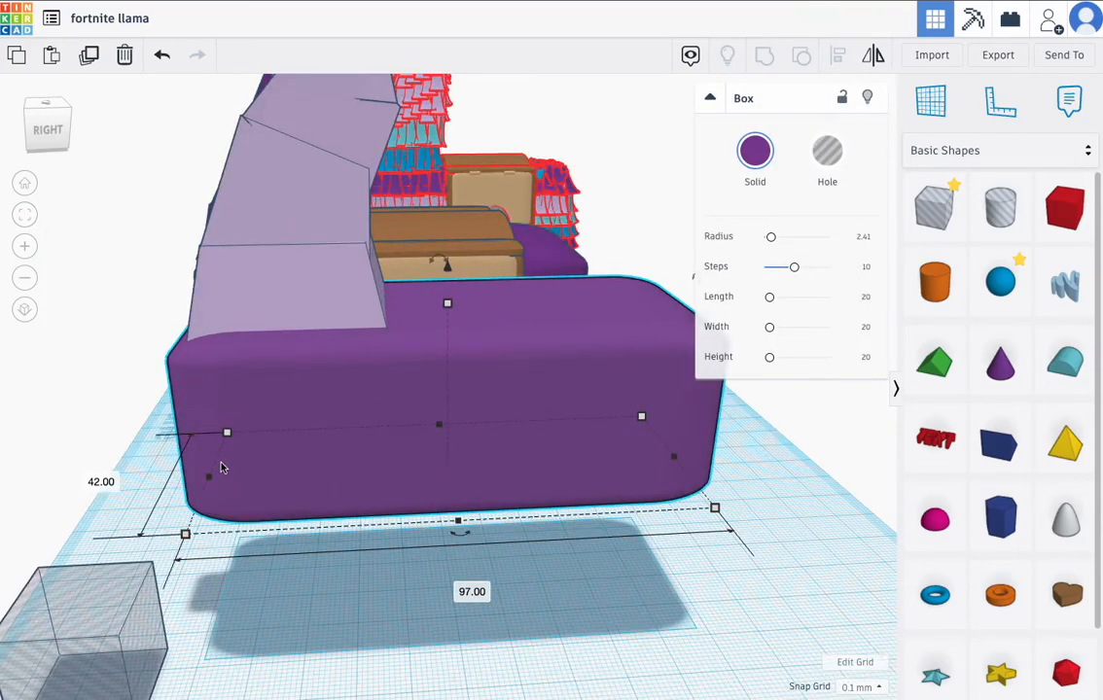
scroll(222, 465, "down", 5)
scroll(222, 463, "up", 3)
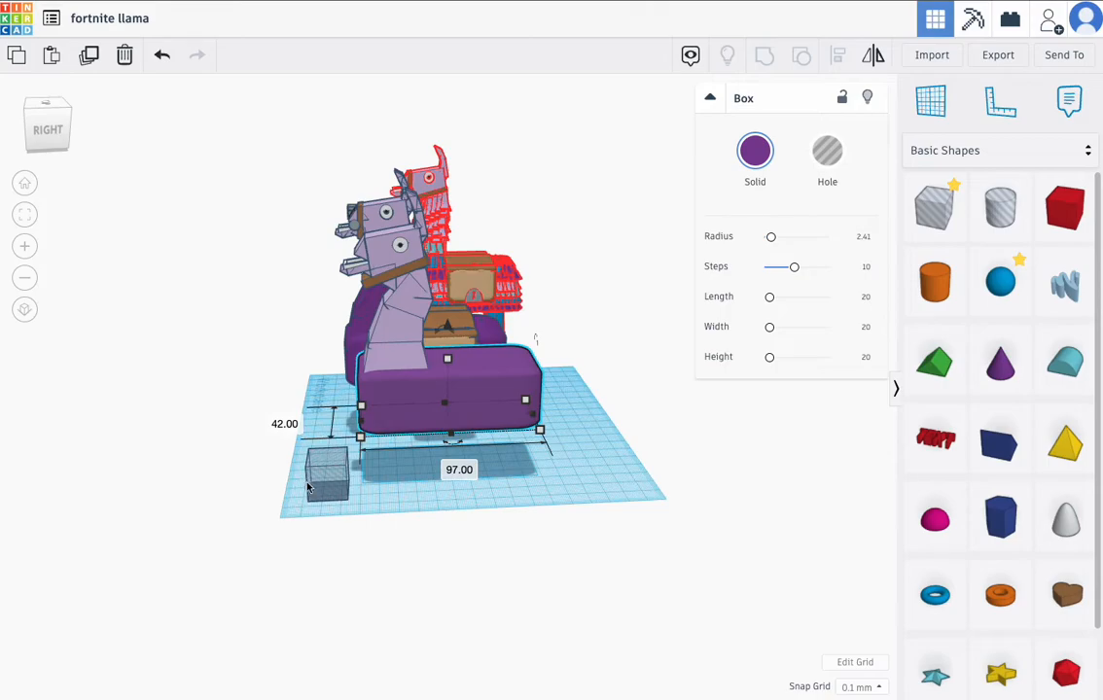
left_click(330, 478)
left_click_drag(331, 478, 334, 298)
right_click_drag(333, 298, 552, 326)
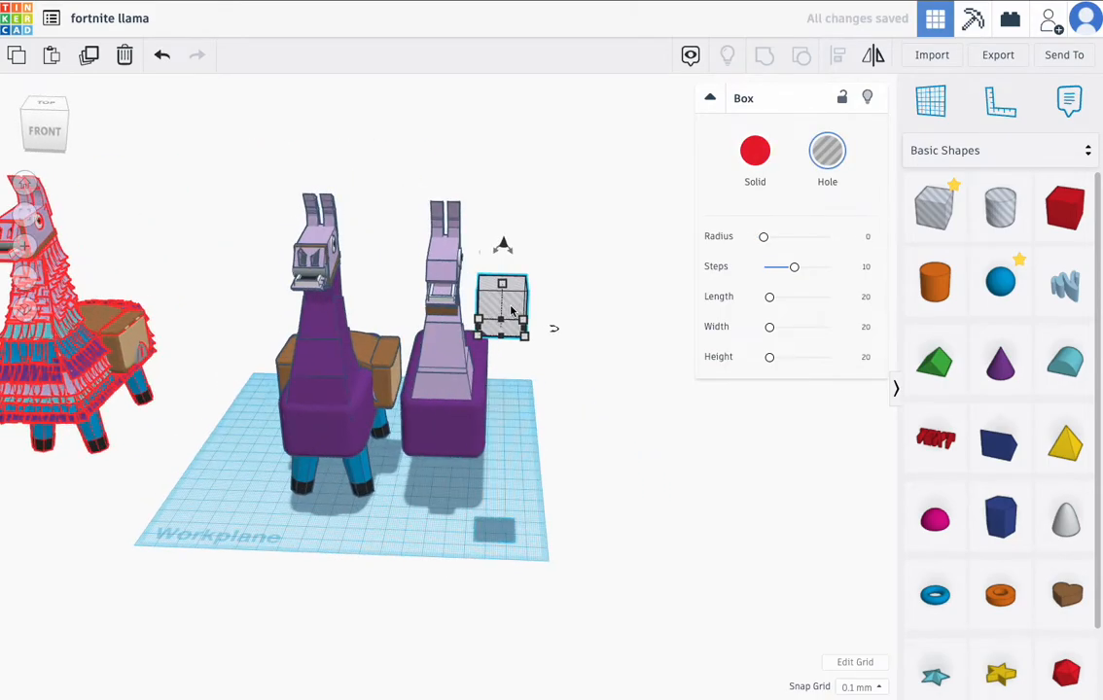
- Move the hole box in front of the neck so it overlaps the brown strap's front end
left_click_drag(449, 309, 444, 233)
right_click_drag(492, 314, 329, 201)
left_click_drag(329, 201, 329, 243)
right_click_drag(472, 289, 154, 222)
left_click(25, 213)
scroll(473, 344, "down", 5)
left_click_drag(517, 365, 650, 366)
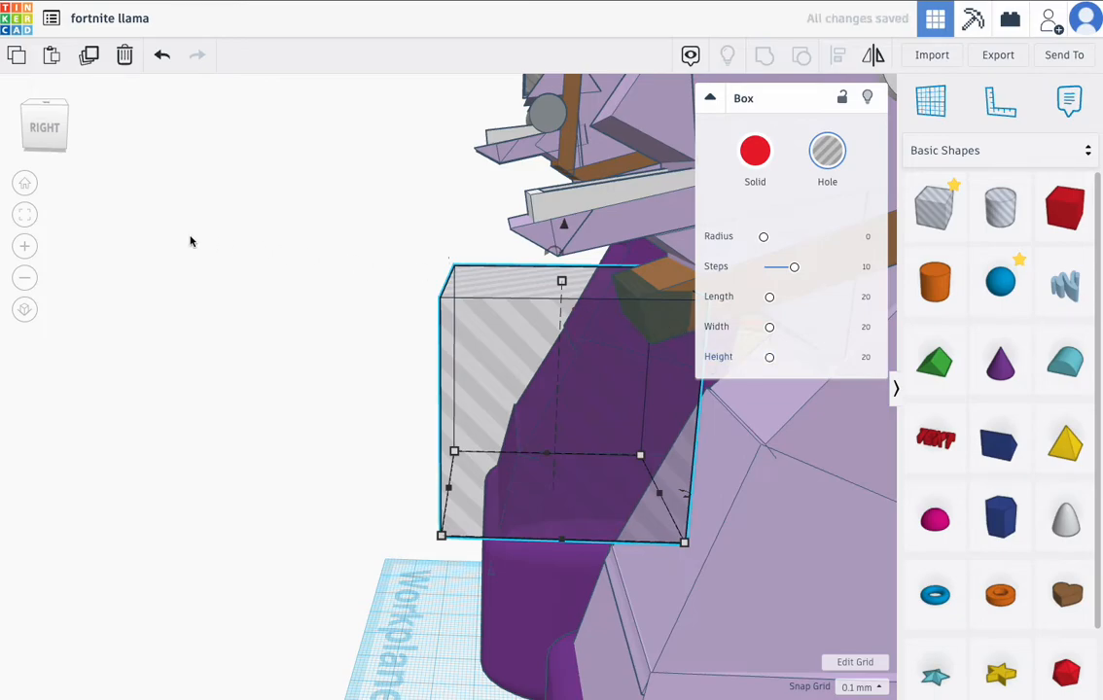
- Tilt the hole box so its upper face follows the slope of the chin wedge
left_click(24, 215)
scroll(428, 371, "down", 3)
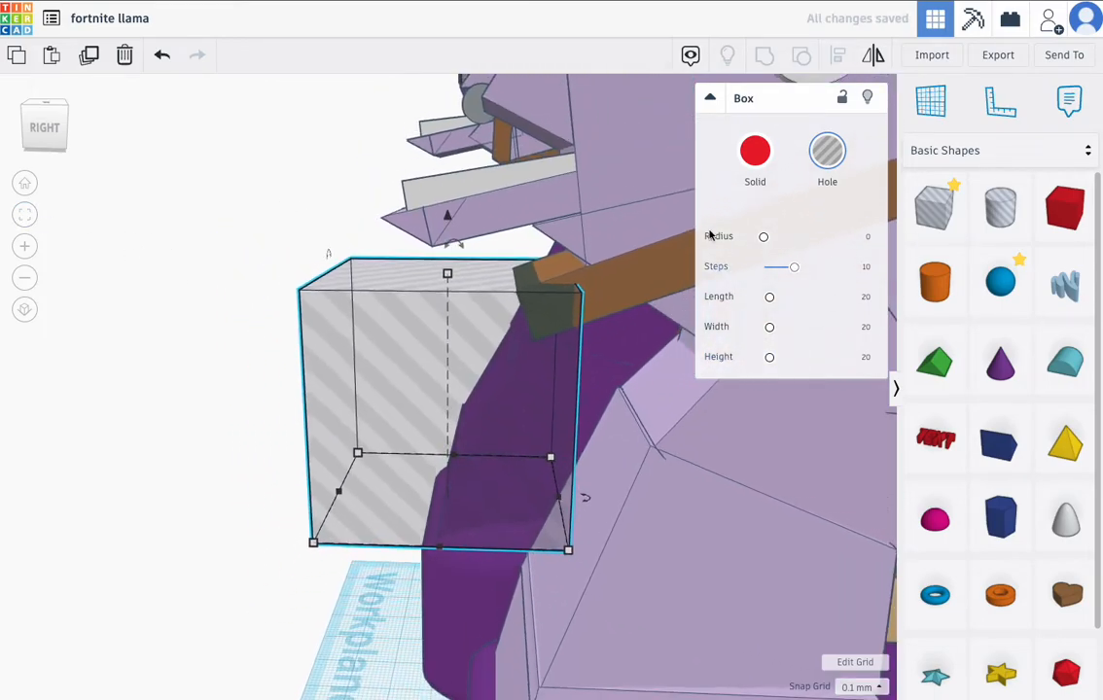
left_click(710, 98)
scroll(647, 271, "down", 2)
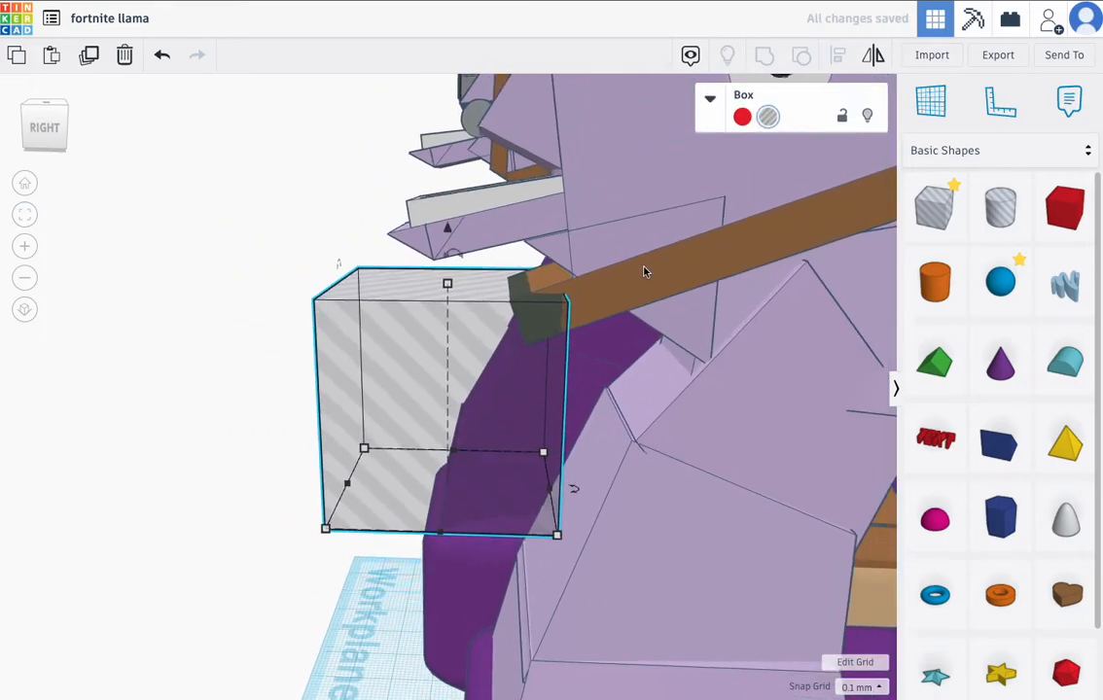
mouse_move(462, 268)
left_click_drag(441, 257, 231, 197)
- Nudge the tilted hole box back toward the neck until it covers the strap end protruding below the chin
key("Right")
key("Right")
key("Right")
key("Right")
key("Right")
key("Right")
key("Right")
key("Right")
key("Right")
key("Right")
key("Right")
key("Right")
key("Right")
key("Right")
key("Right")
key("Right")
key("Right")
key("Right")
key("Right")
key("Right")
key("Right")
key("Right")
key("Right")
key("Right")
key("Right")
key("Right")
key("Right")
key("Right")
key("Right")
key("Right")
key("Right")
key("Right")
key("Right")
key("Right")
key("Right")
key("Right")
key("Right")
key("Right")
key("Right")
key("Right")
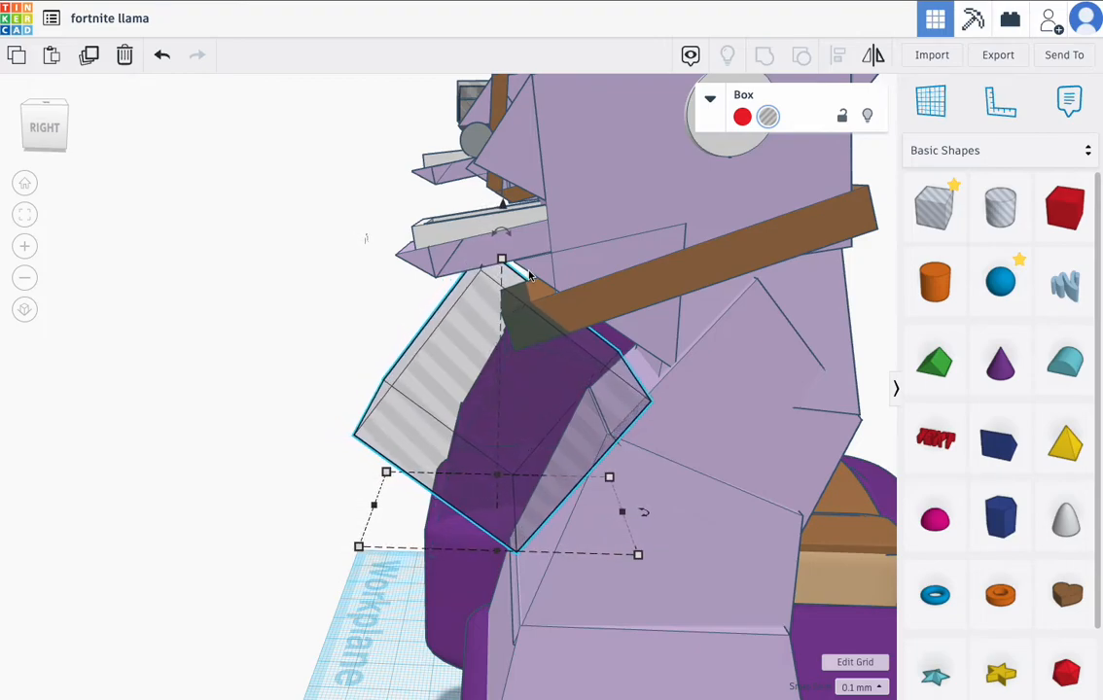
key("Right")
key("Right")
key("Right")
key("Right")
key("Right")
key("Right")
key("Right")
key("Right")
key("Right")
key("Right")
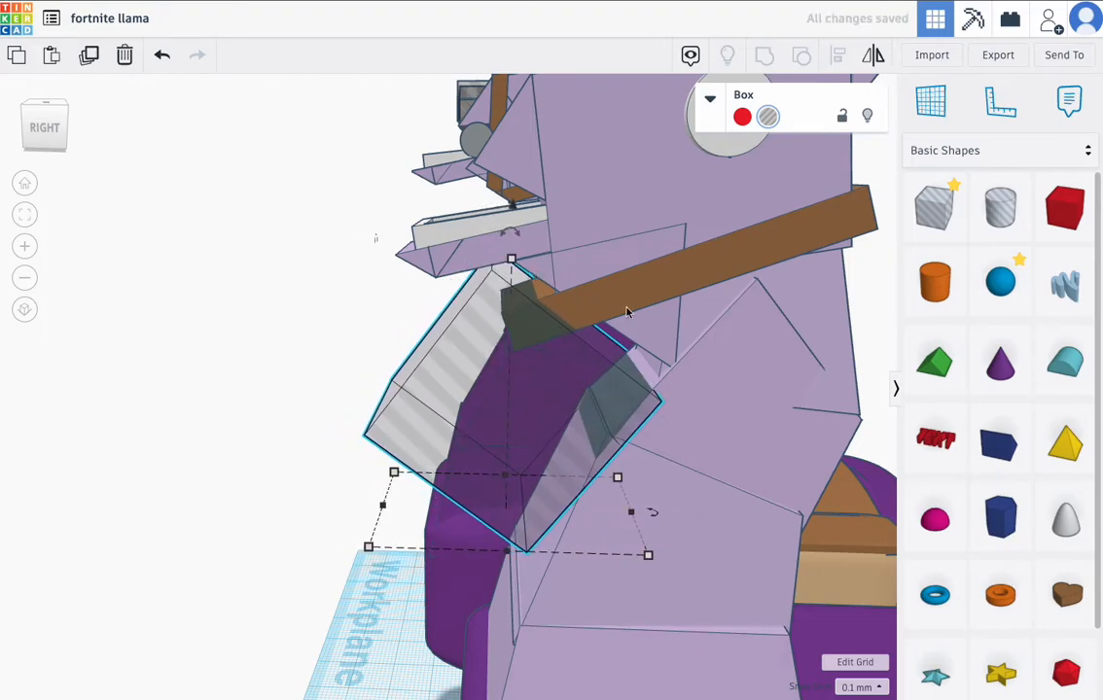
key("Right")
key("Right")
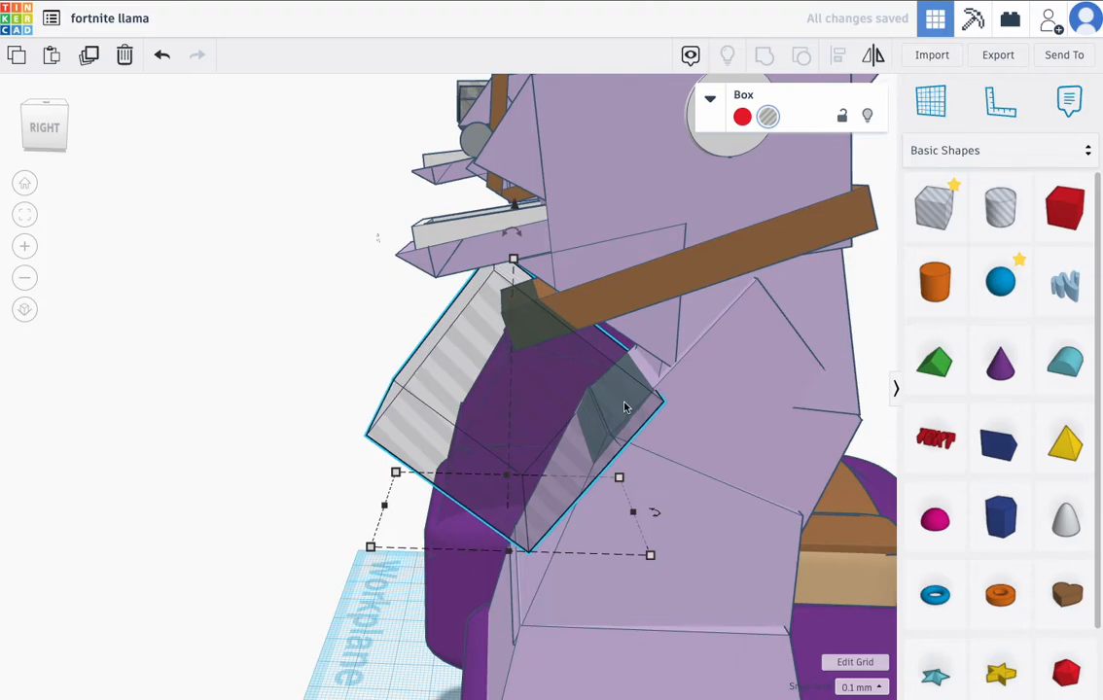
- Duplicate the brown strap and move the copy clear in front of the head
left_click(605, 307, "shift")
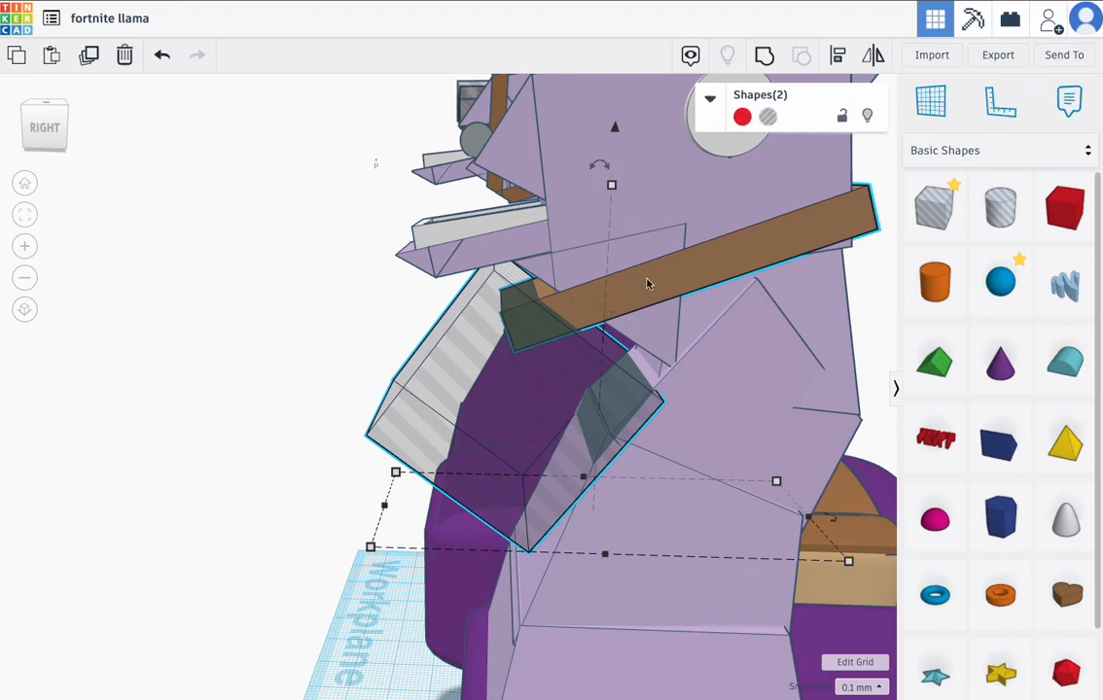
key("Escape")
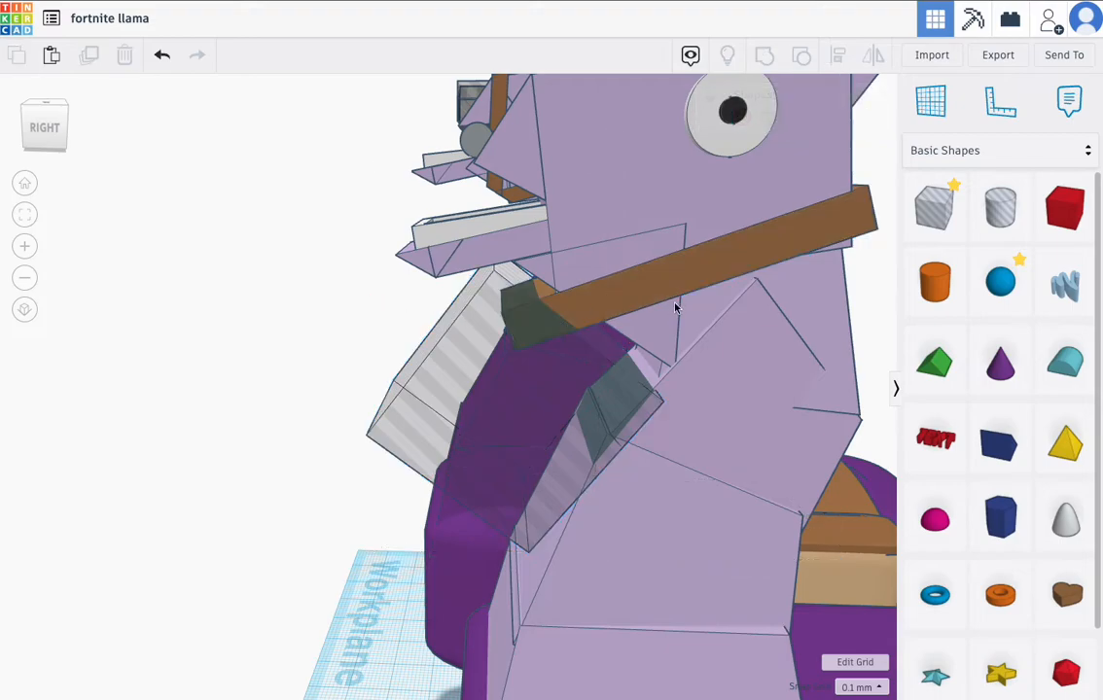
left_click(652, 295)
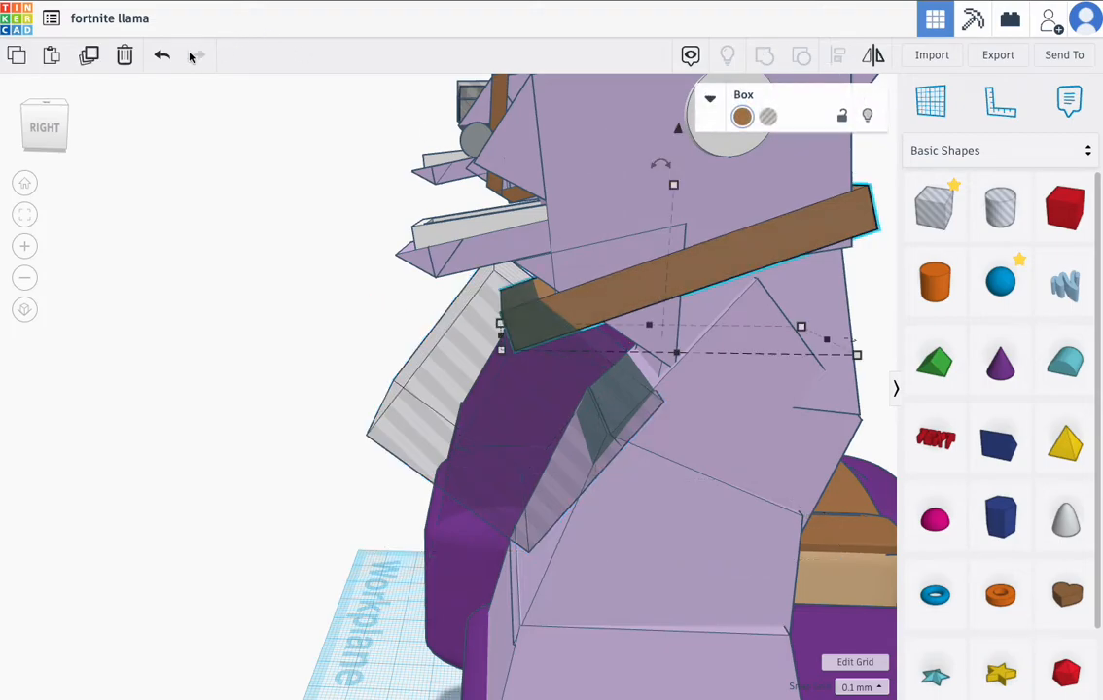
left_click(89, 55)
left_click_drag(645, 287, 113, 286)
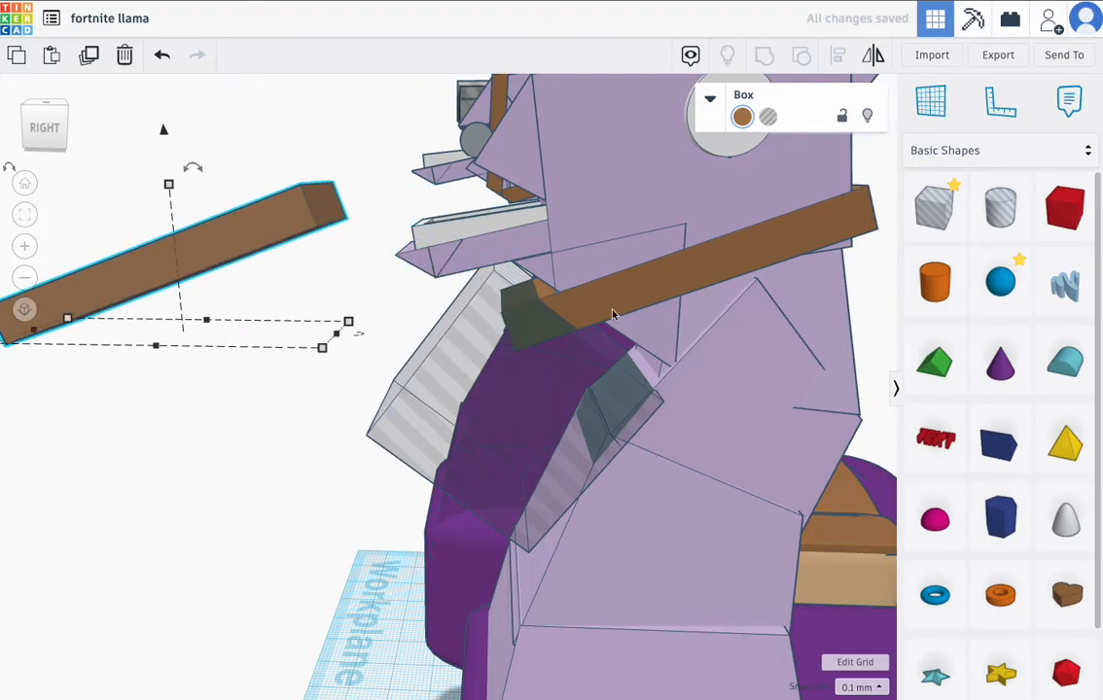
- Select the tilted hole box together with the original brown strap for grouping
left_click(470, 336)
left_click(642, 297, "shift")
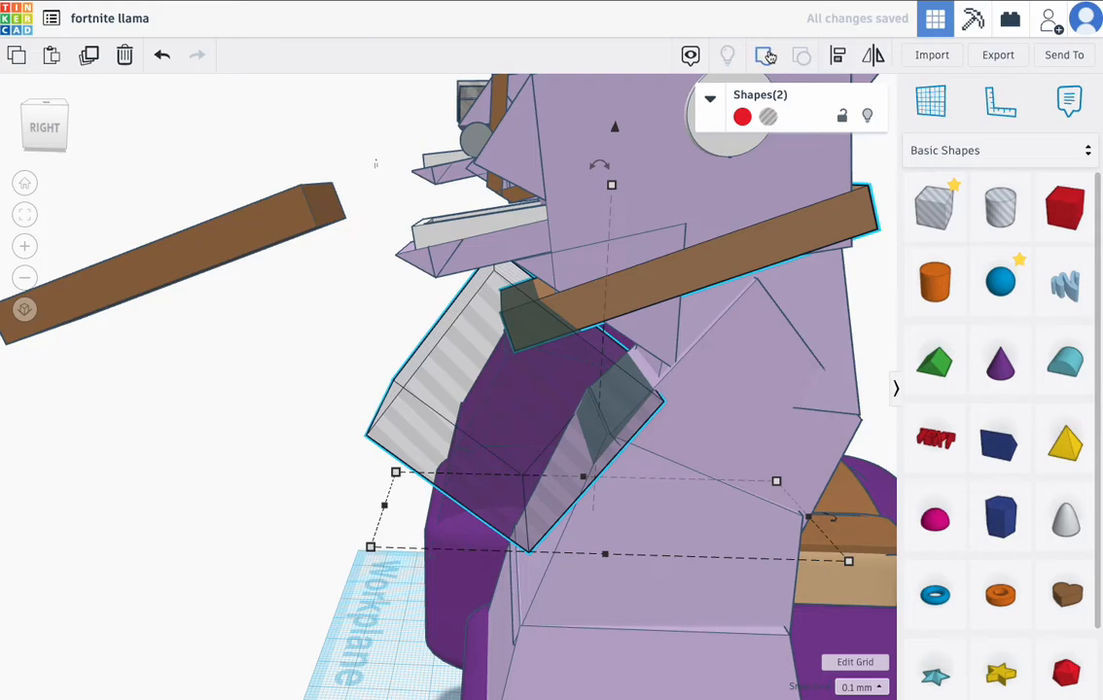
- Group the transparent hole box with the angled brown strap to trim the strap's front end below the jaw
left_click(766, 57)
scroll(606, 256, "down", 3)
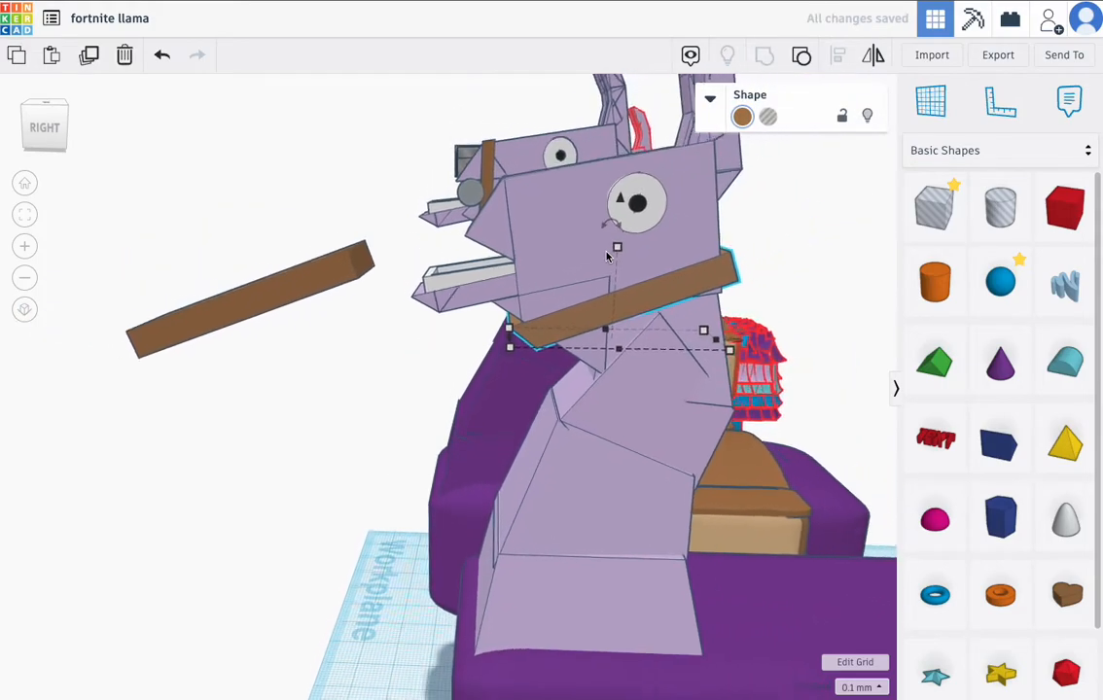
- Move the spare brown strap from beside the model onto the front of the llama's head
left_click(304, 283)
right_click_drag(290, 292, 489, 331)
left_click_drag(488, 330, 457, 253)
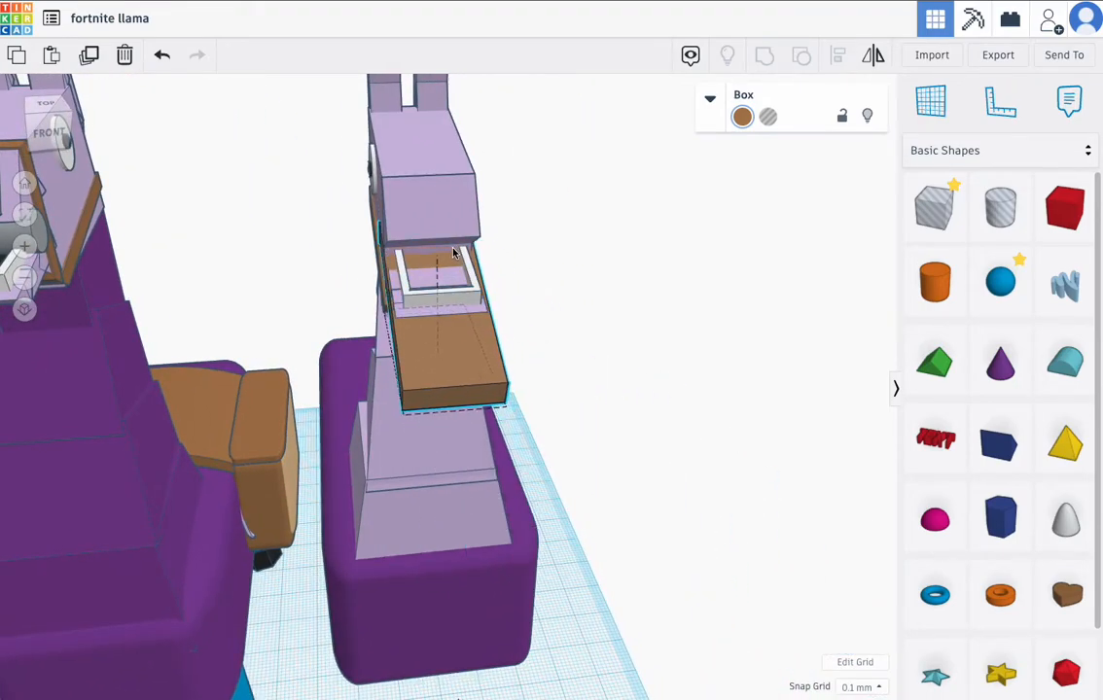
- Rotate the spare strap upright around the llama's muzzle and raise it 2.27 mm
right_click_drag(578, 251, 359, 238)
right_click_drag(600, 298, 432, 250)
left_click_drag(462, 230, 743, 419)
right_click_drag(412, 327, 522, 364)
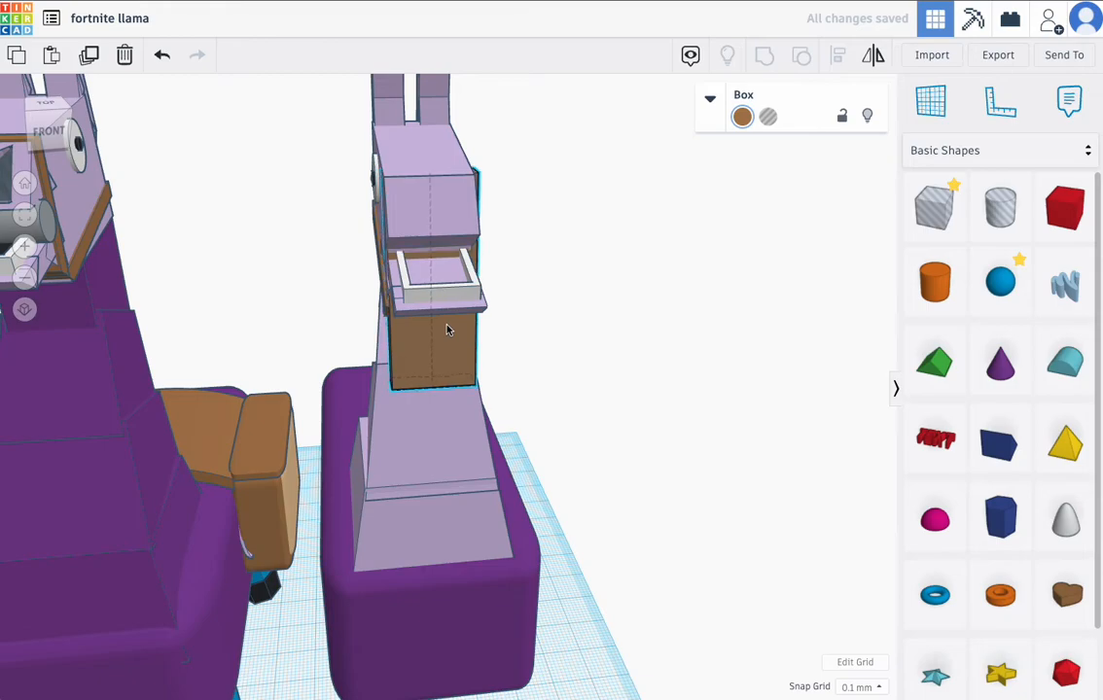
right_click_drag(583, 308, 534, 281)
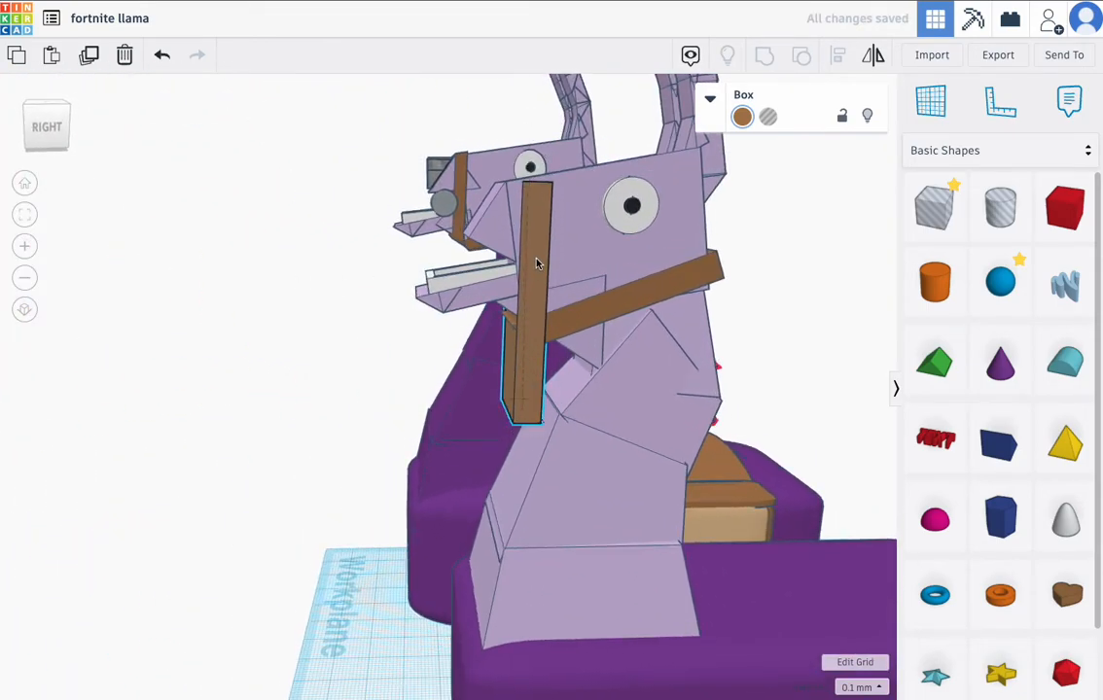
left_click_drag(529, 132, 529, 116)
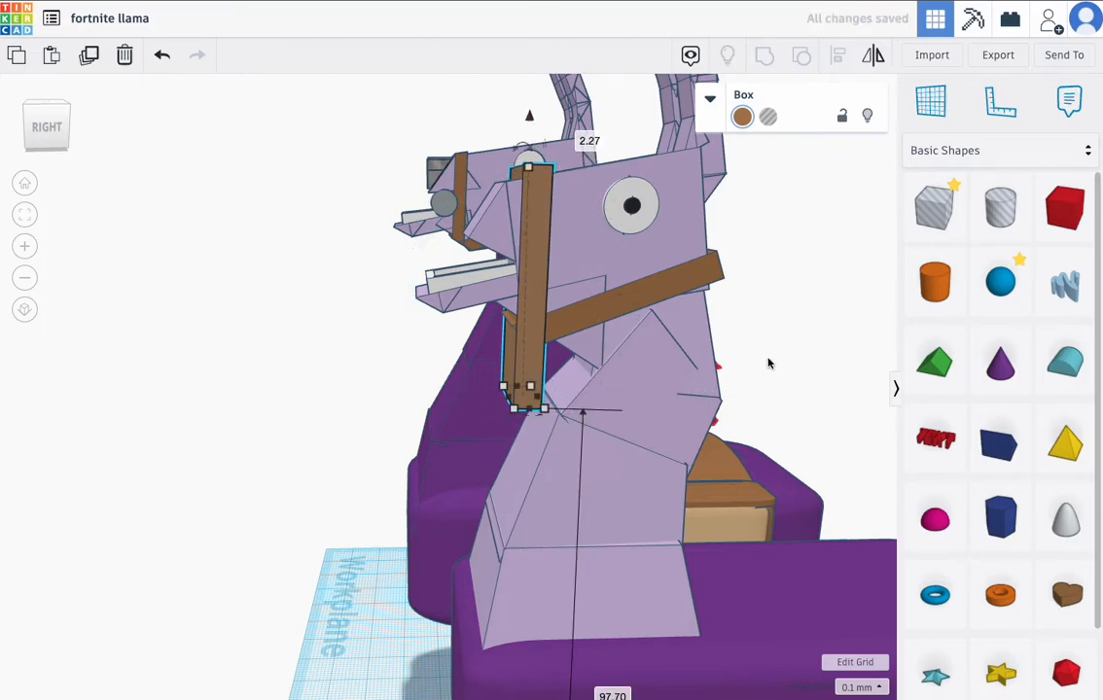
- Ungroup the trimmed angled strap from its hole box and place a duplicate of both pieces in front of the llama
left_click(587, 305)
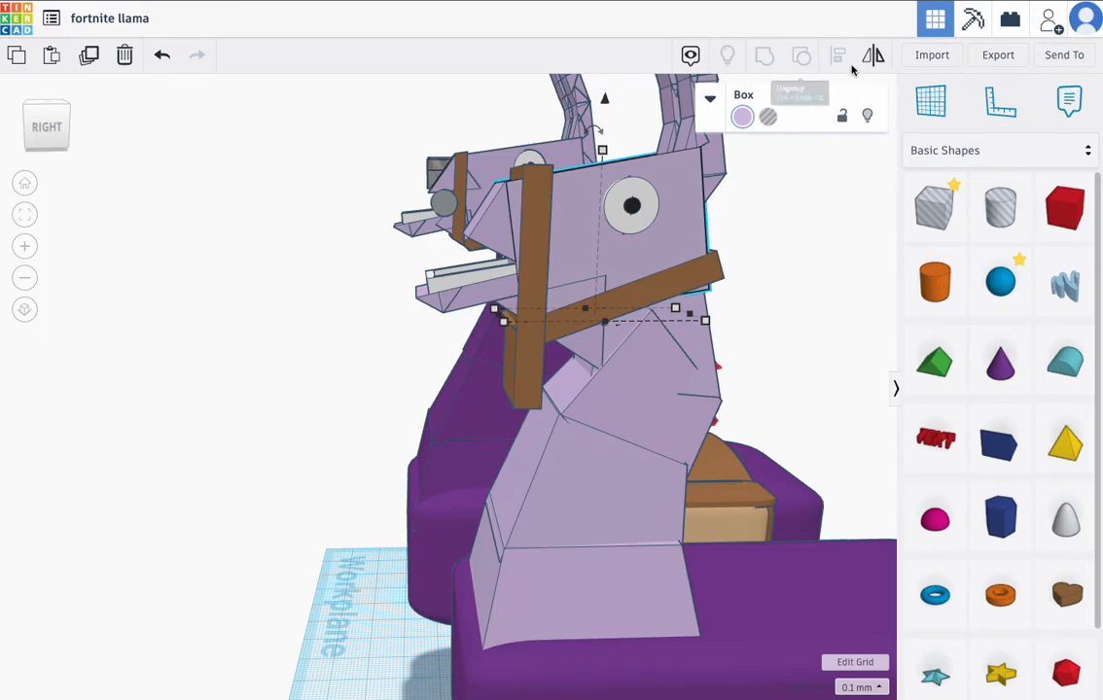
left_click(818, 244)
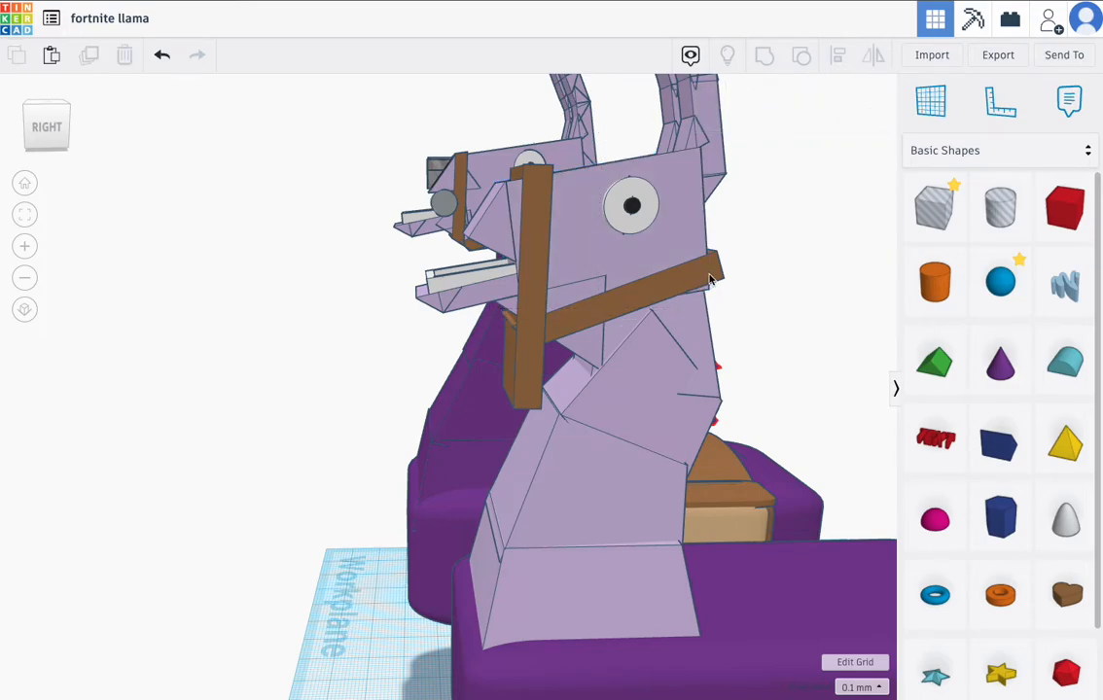
left_click(718, 277)
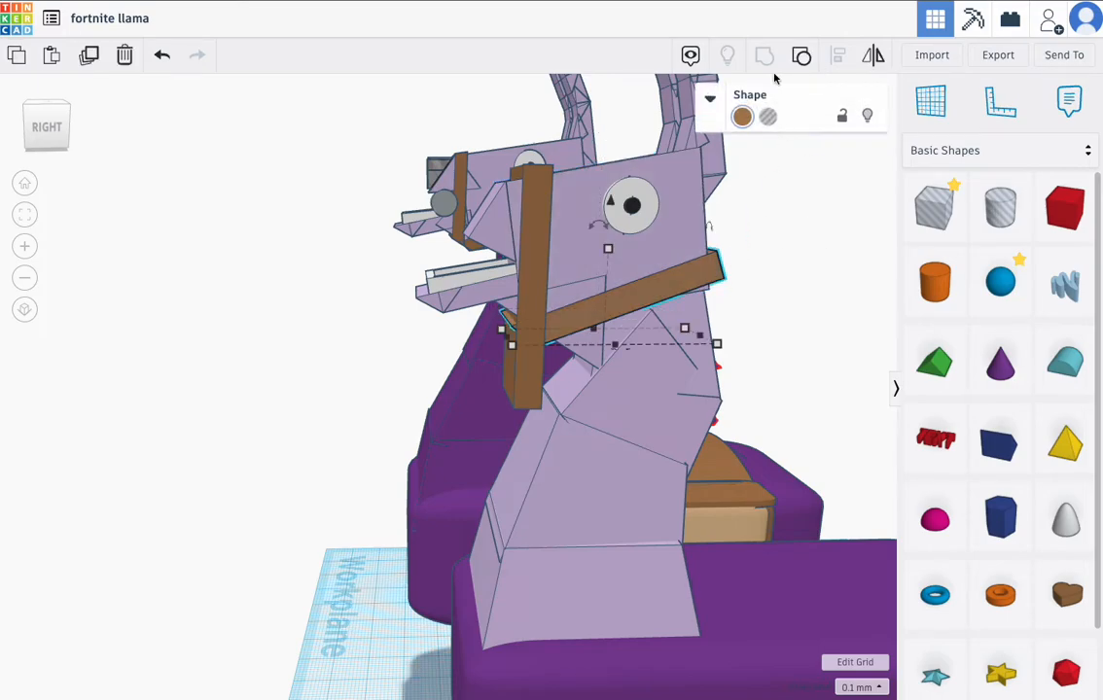
left_click(494, 401, "shift")
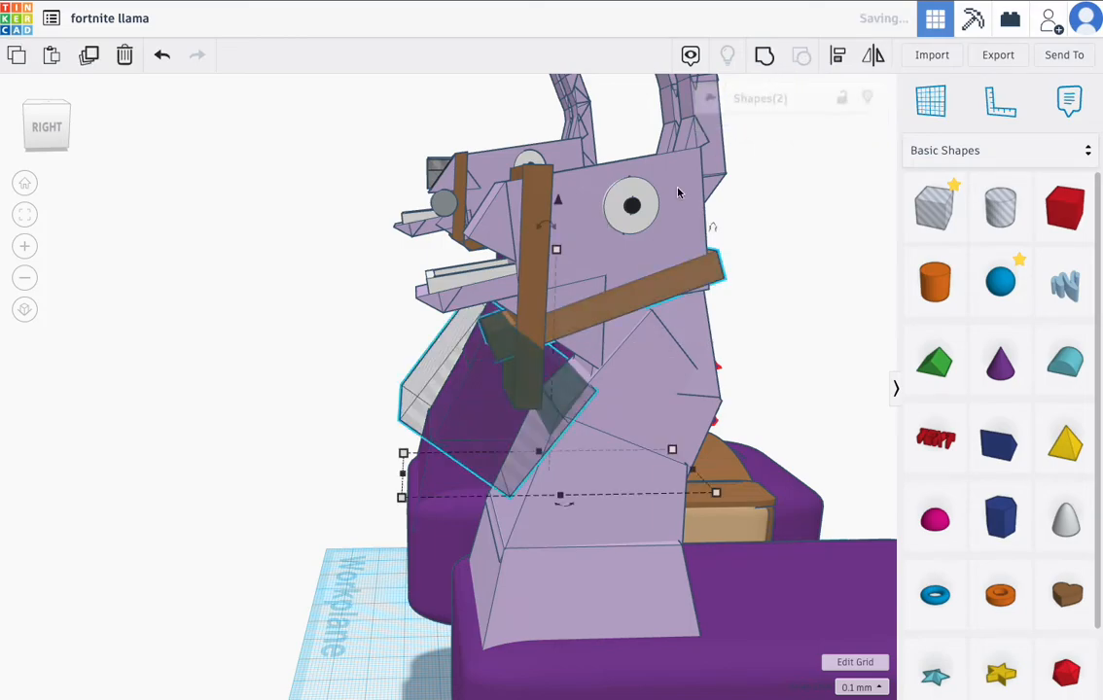
left_click_drag(494, 400, 219, 420)
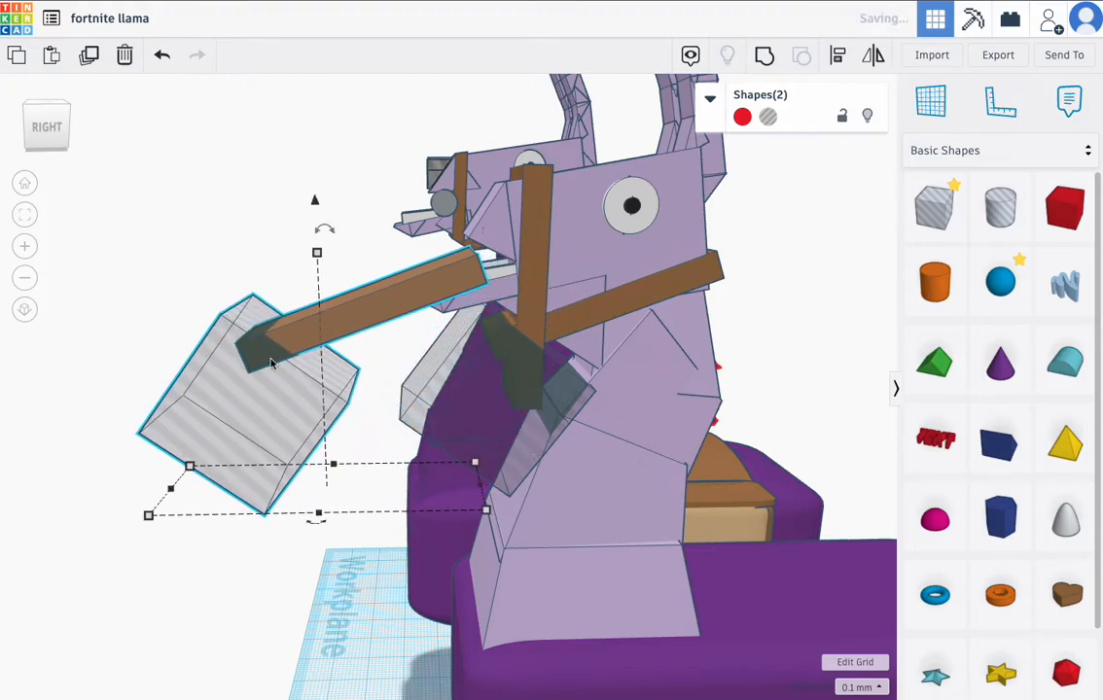
- Delete the duplicated brown strap, keeping the duplicated hole box
left_click(340, 257)
left_click(377, 325)
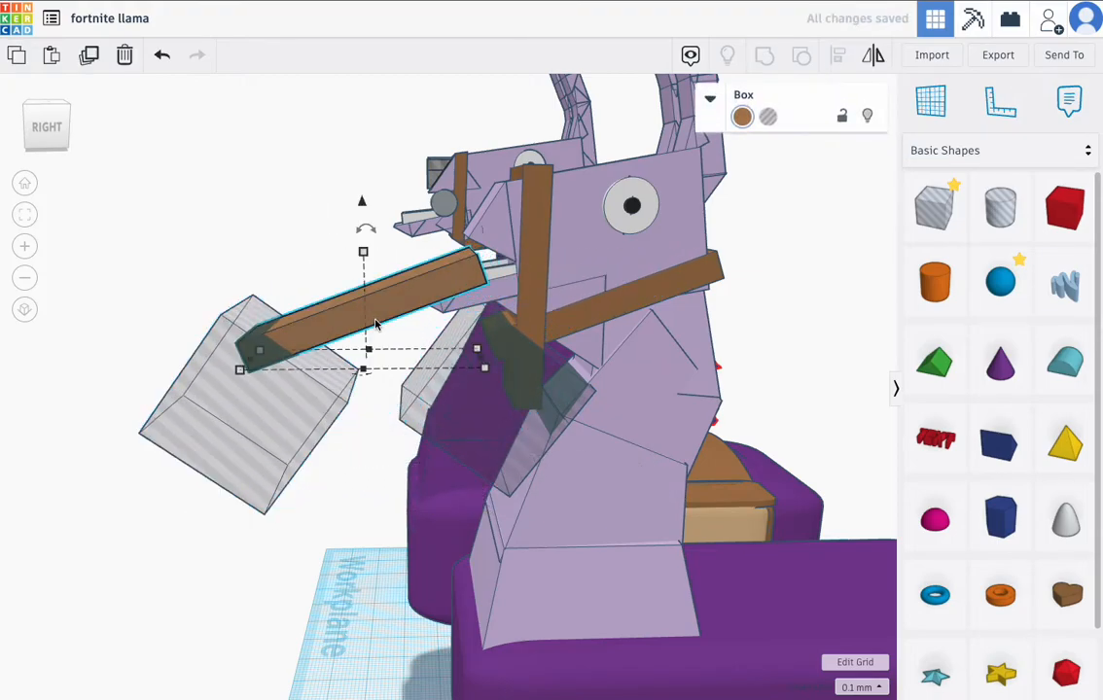
key("Delete")
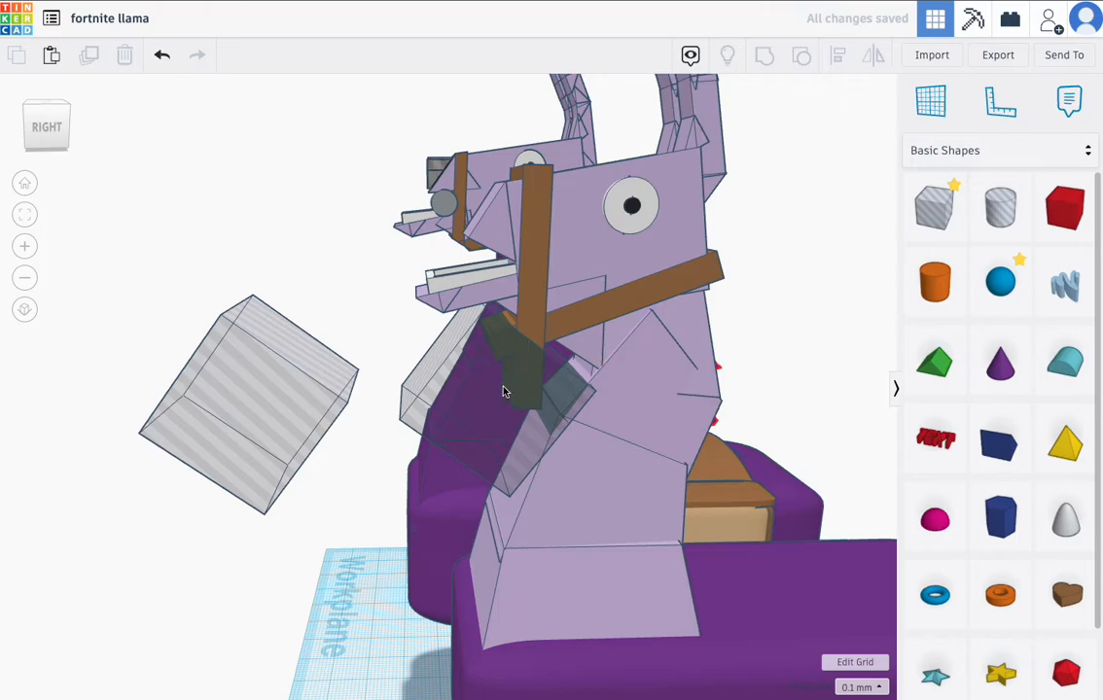
- Regroup the original hole box with the angled strap on the head
left_click(447, 397)
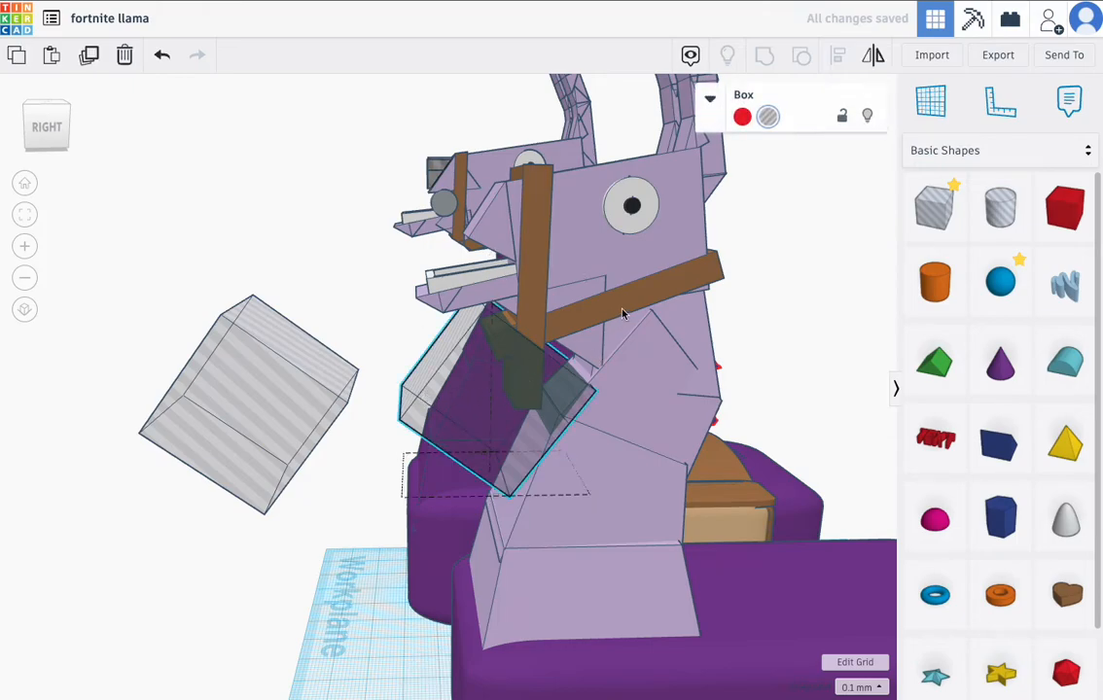
left_click(628, 312, "shift")
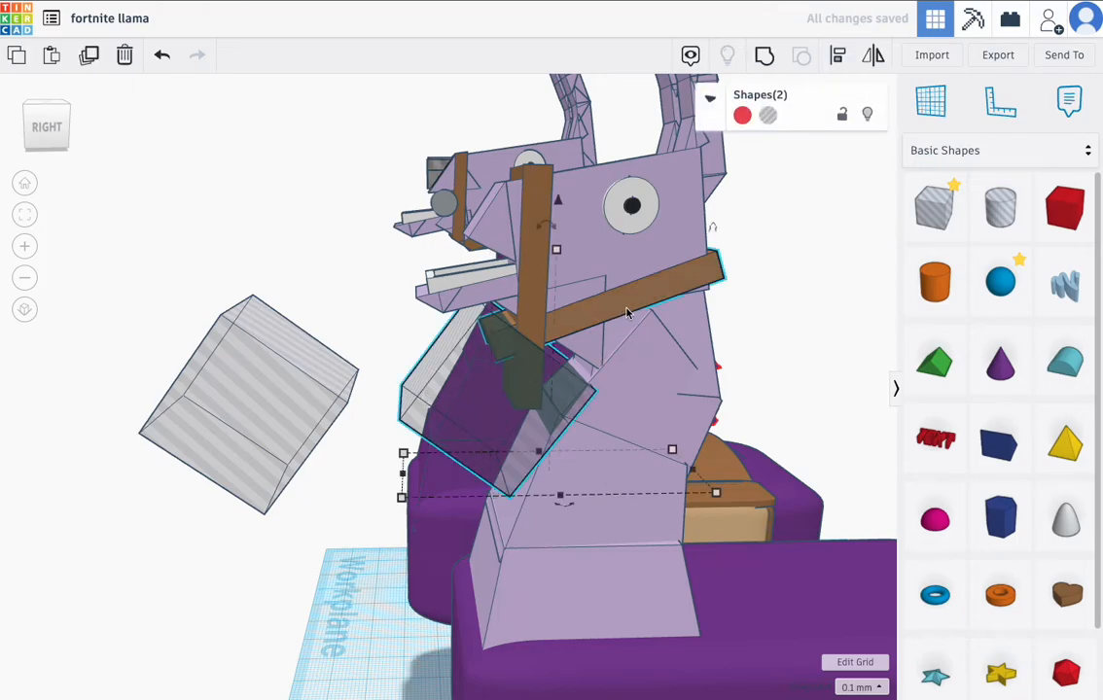
left_click(764, 56)
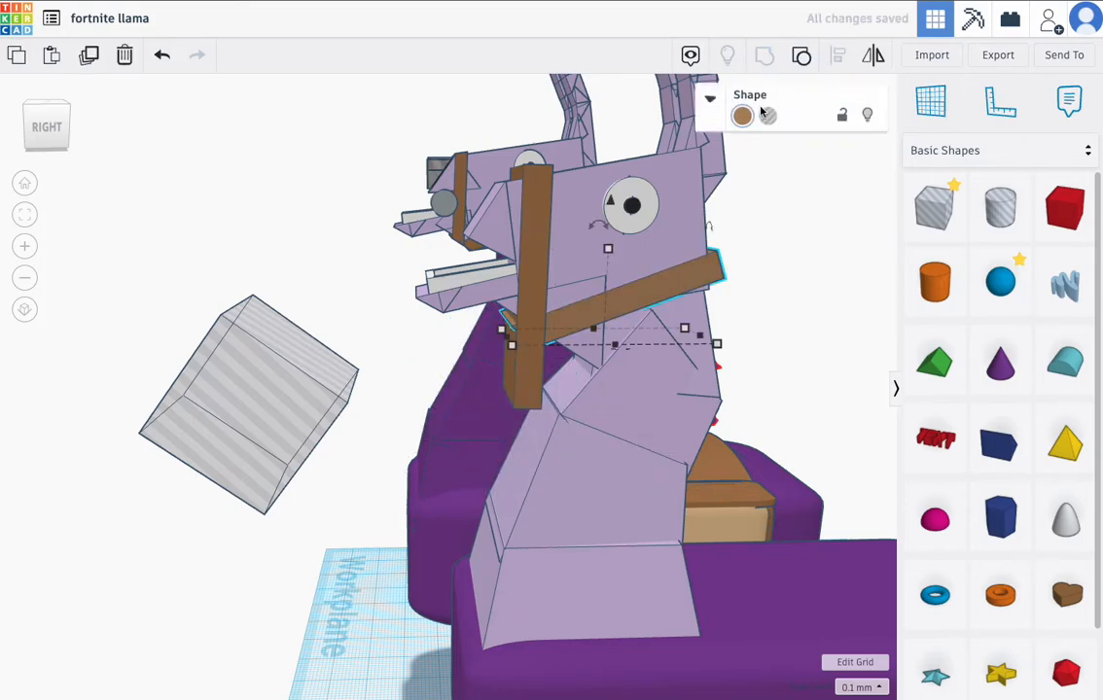
- Duplicate the spare hole box and position the copy over the upper end of the upright muzzle strap
left_click(271, 379)
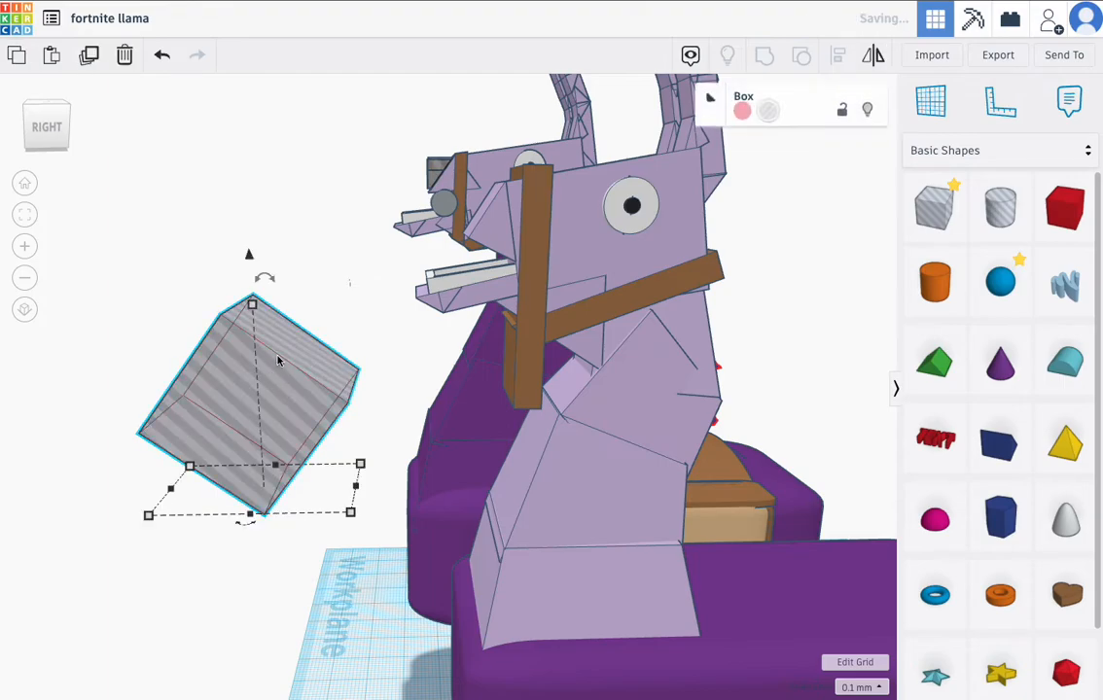
left_click_drag(248, 255, 241, 101)
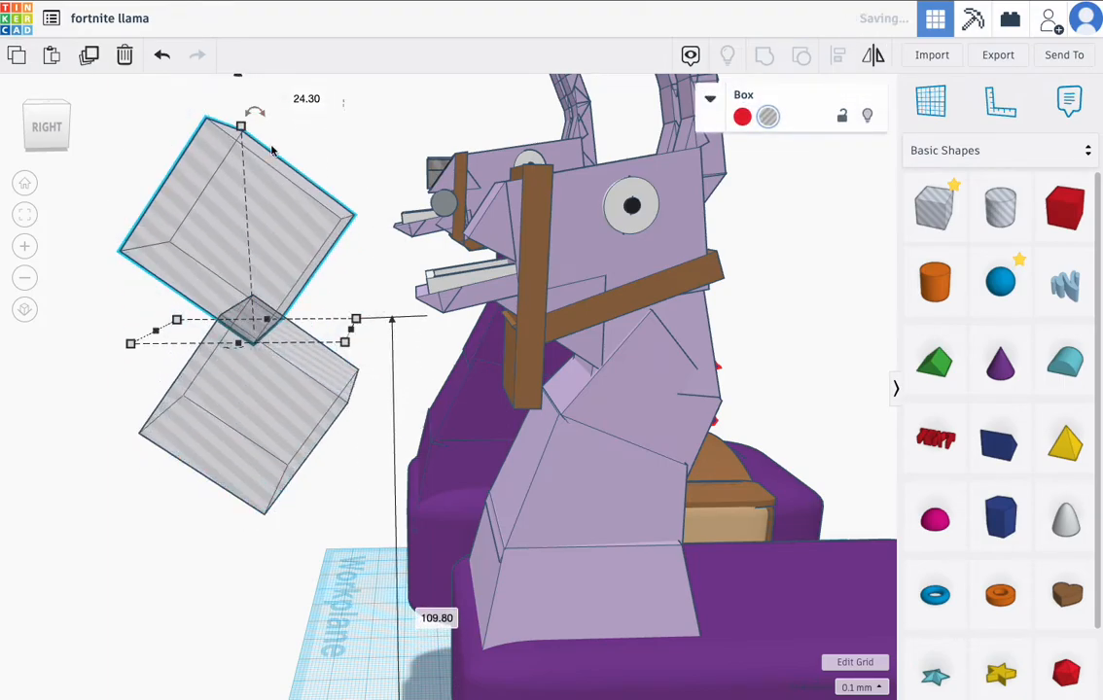
right_click_drag(316, 143, 512, 280)
left_click_drag(512, 280, 436, 246)
mouse_move(436, 246)
right_mouse_down()
mouse_move(449, 240)
mouse_move(256, 214)
mouse_move(428, 237)
right_mouse_up()
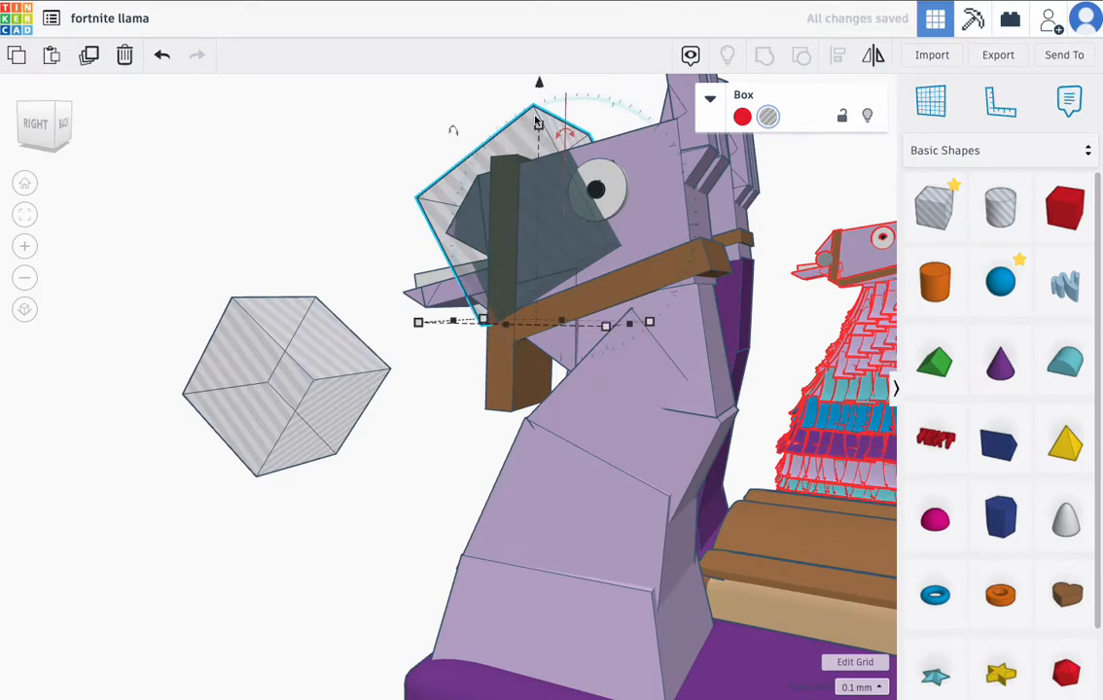
left_click_drag(541, 90, 545, 2)
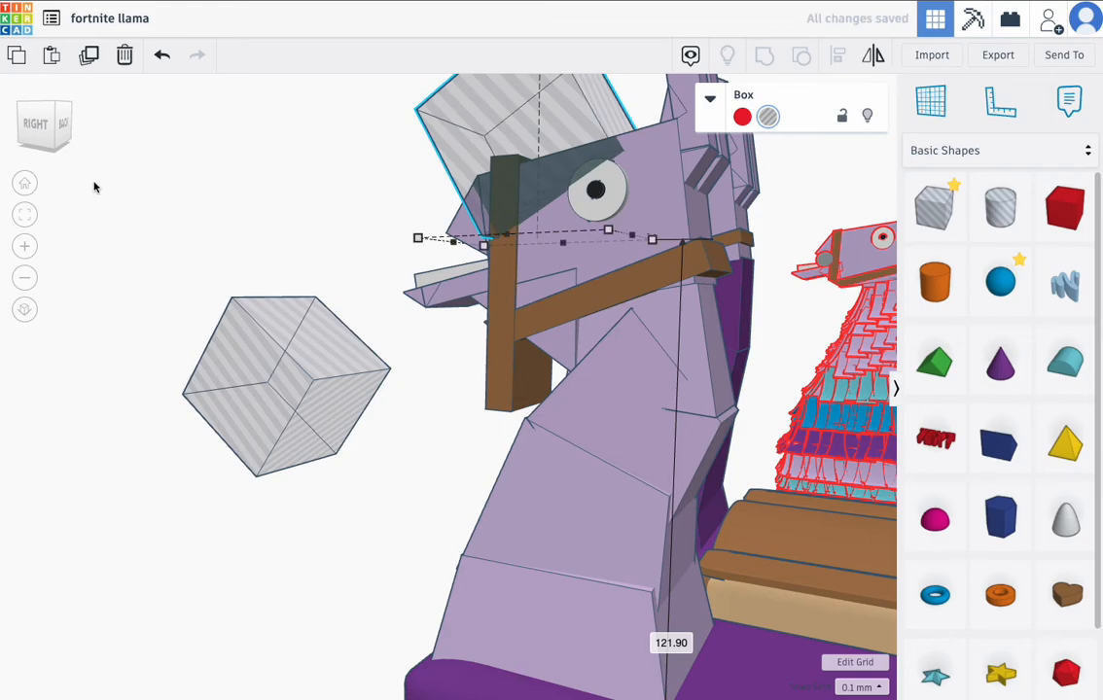
- Rotate the upper hole box to follow the slope of the head's top and raise it to cover only the strap's protruding end
left_click(25, 216)
scroll(409, 239, "down", 1)
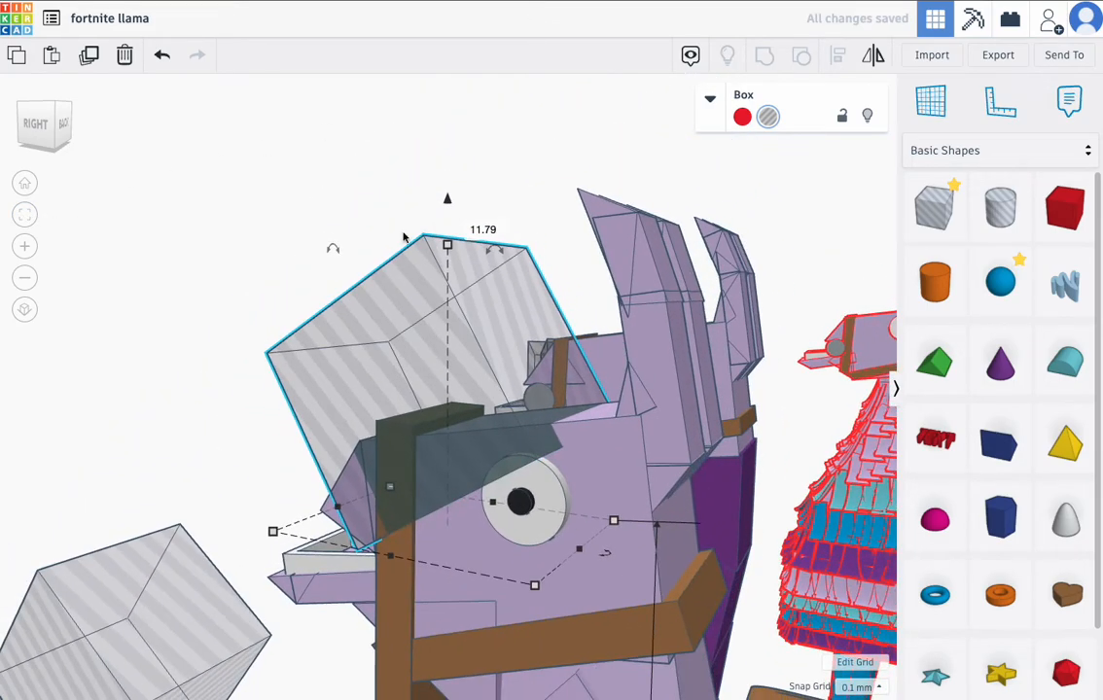
right_click_drag(492, 264, 300, 222)
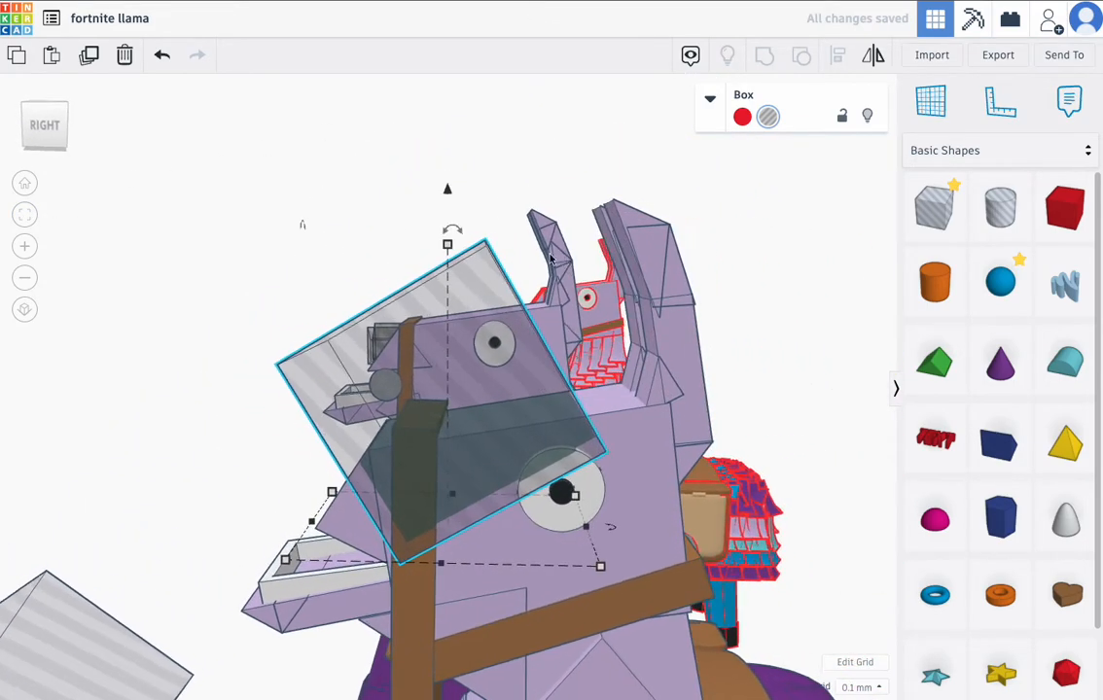
left_click_drag(453, 229, 523, 174)
left_click_drag(442, 219, 445, 135)
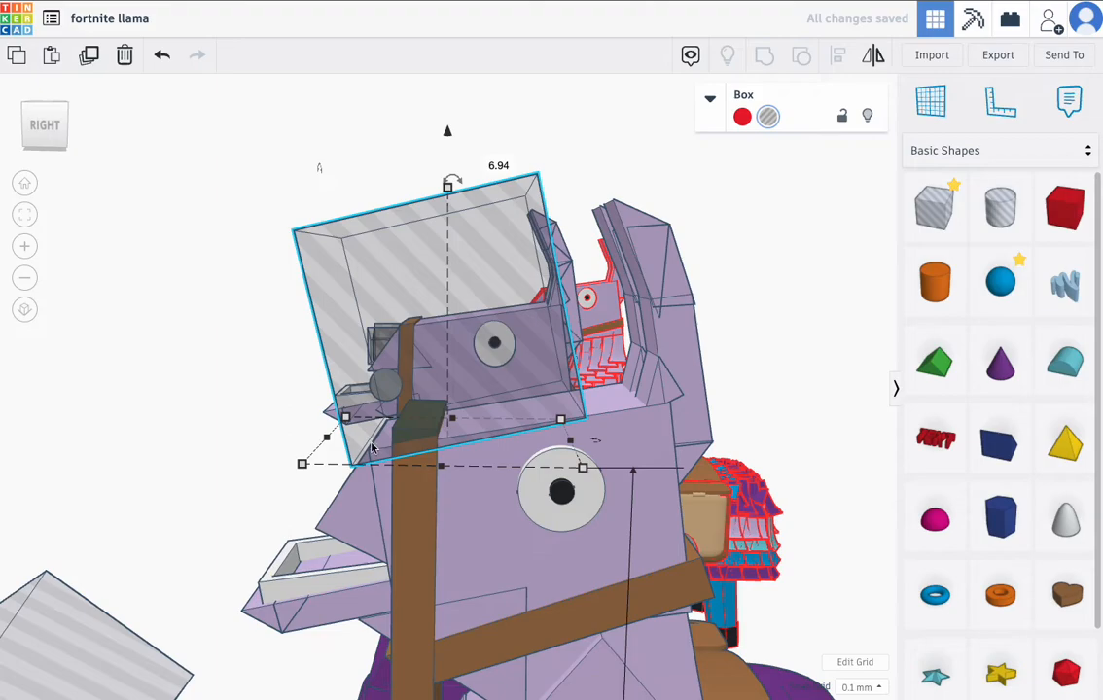
mouse_move(454, 181)
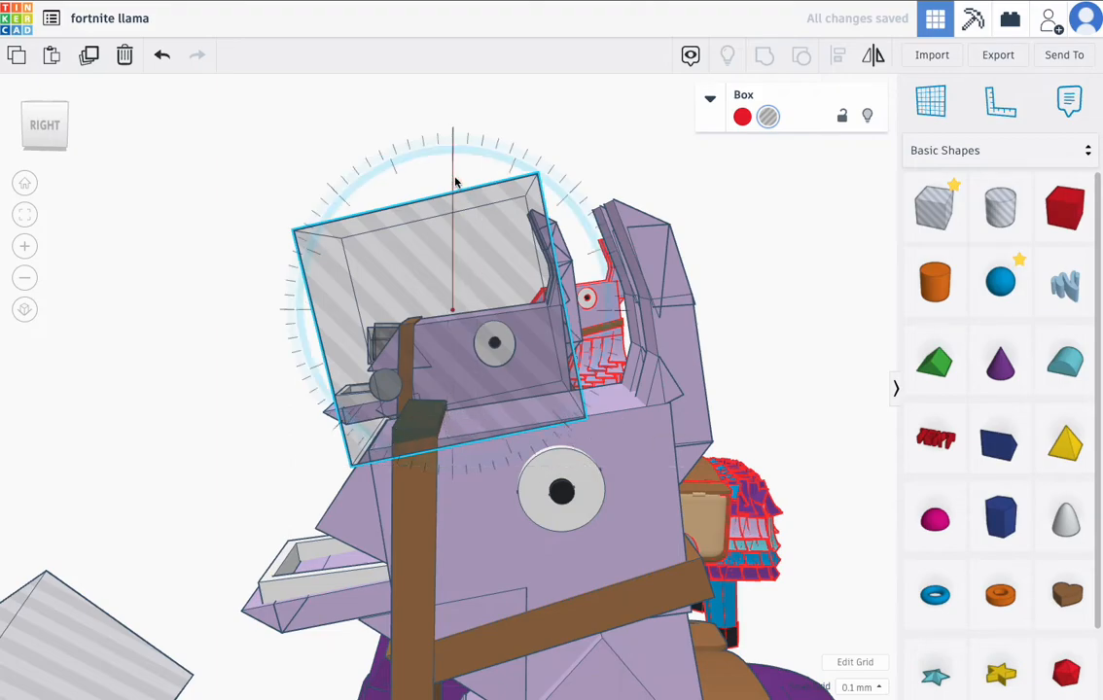
left_click_drag(474, 183, 451, 136)
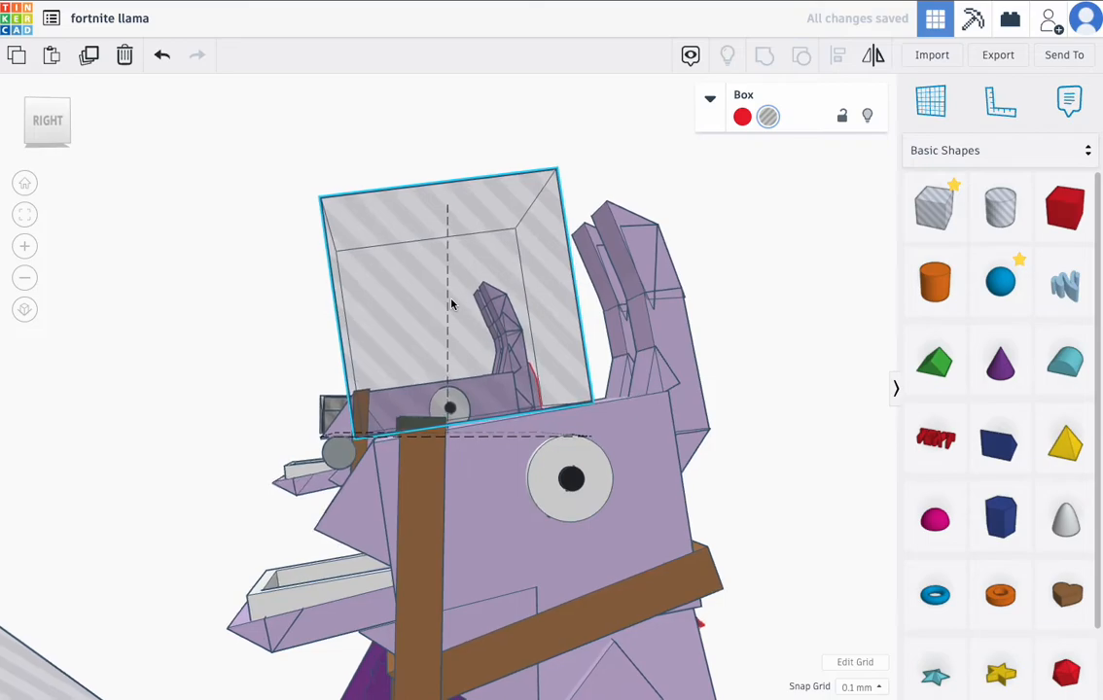
- Group the upper hole box with the upright muzzle strap to trim the strap's top end
left_click(420, 482, "shift")
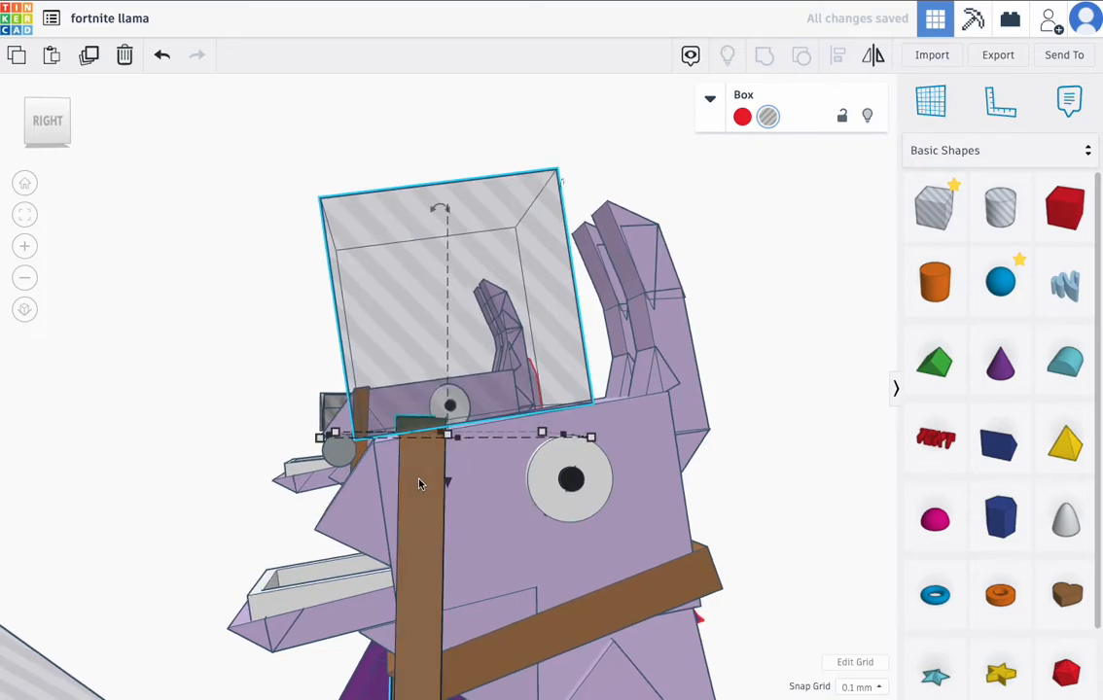
left_click(762, 55)
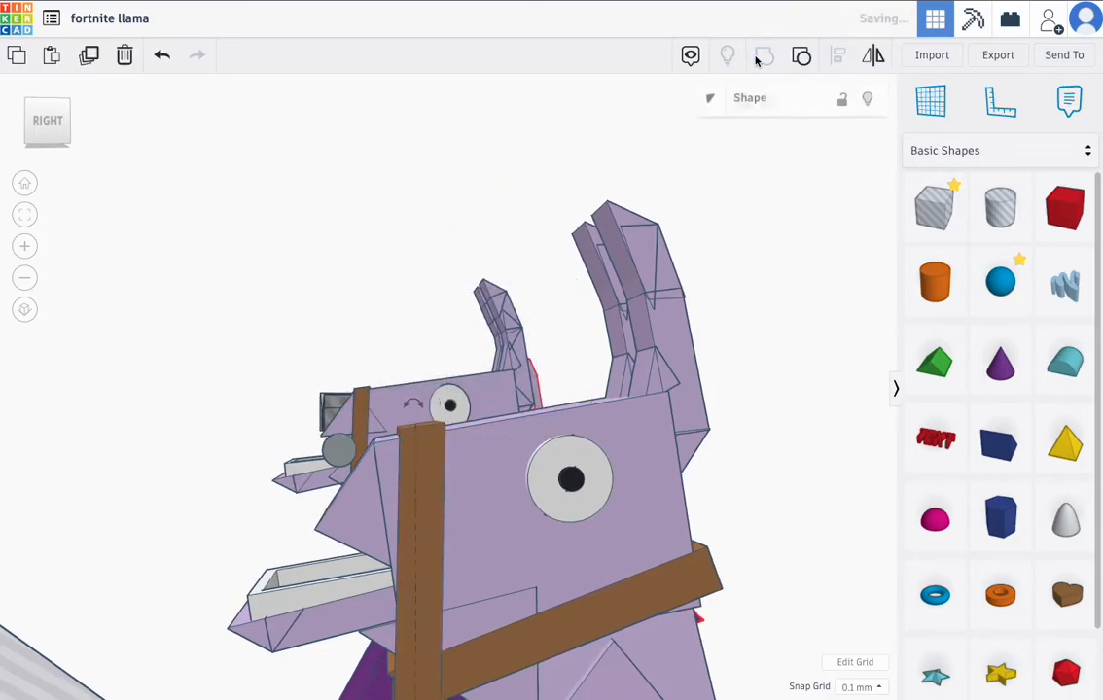
left_click(323, 295)
- Move the remaining hole box over the lower end of the upright muzzle strap, beneath the jaw
scroll(319, 274, "down", 3)
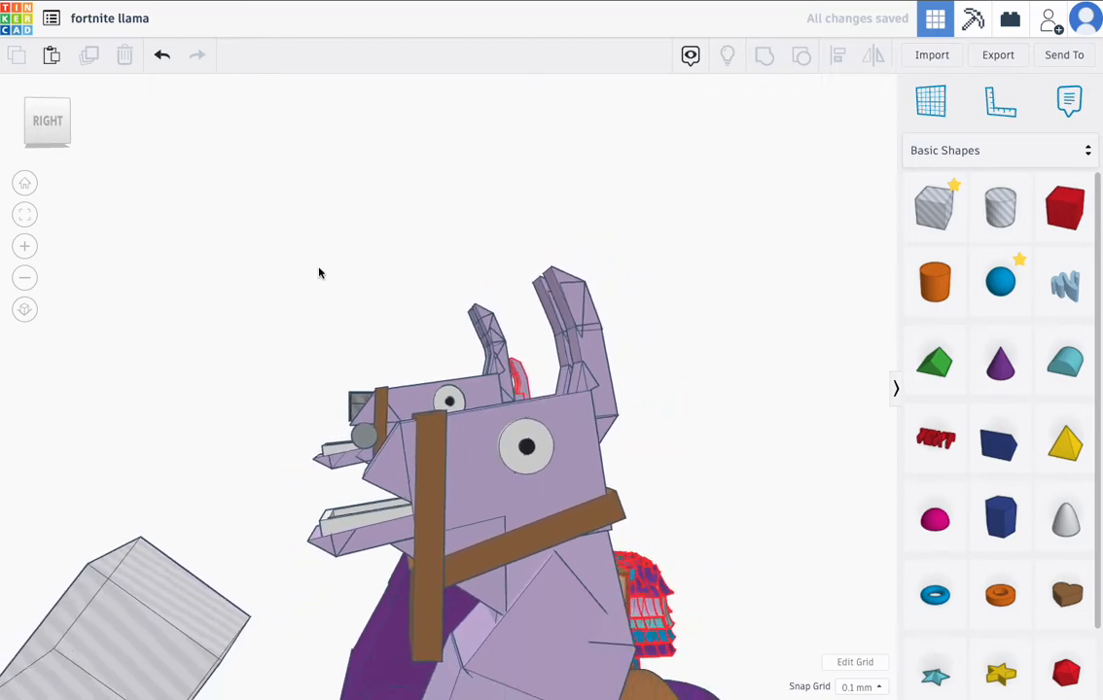
left_click_drag(190, 573, 424, 580)
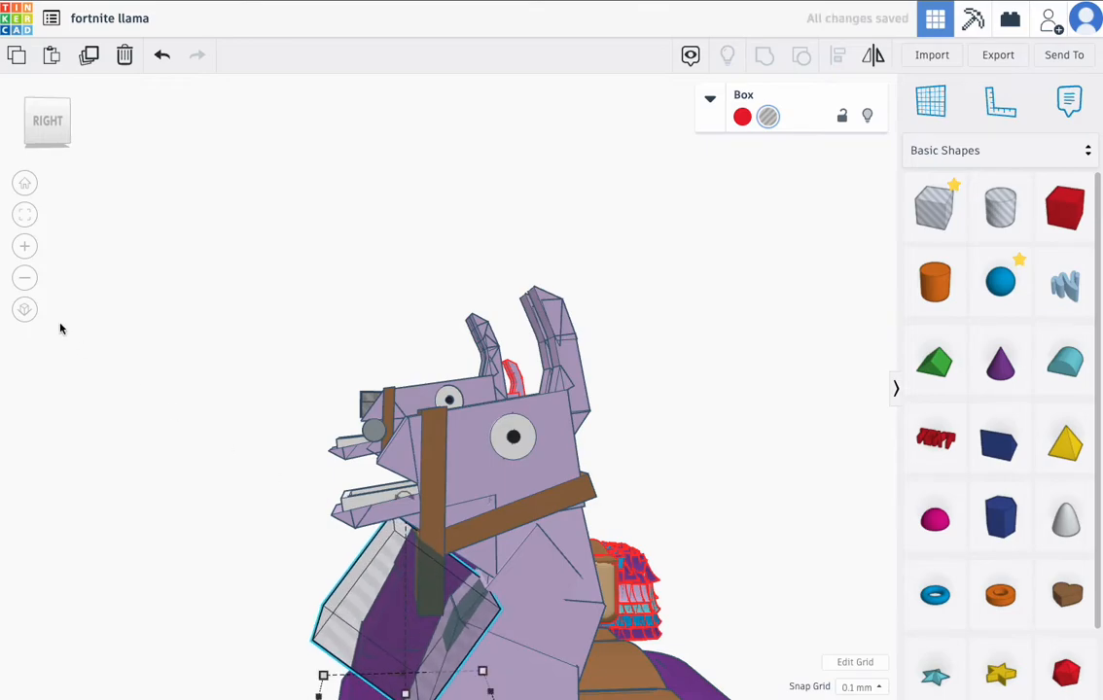
left_click(20, 217)
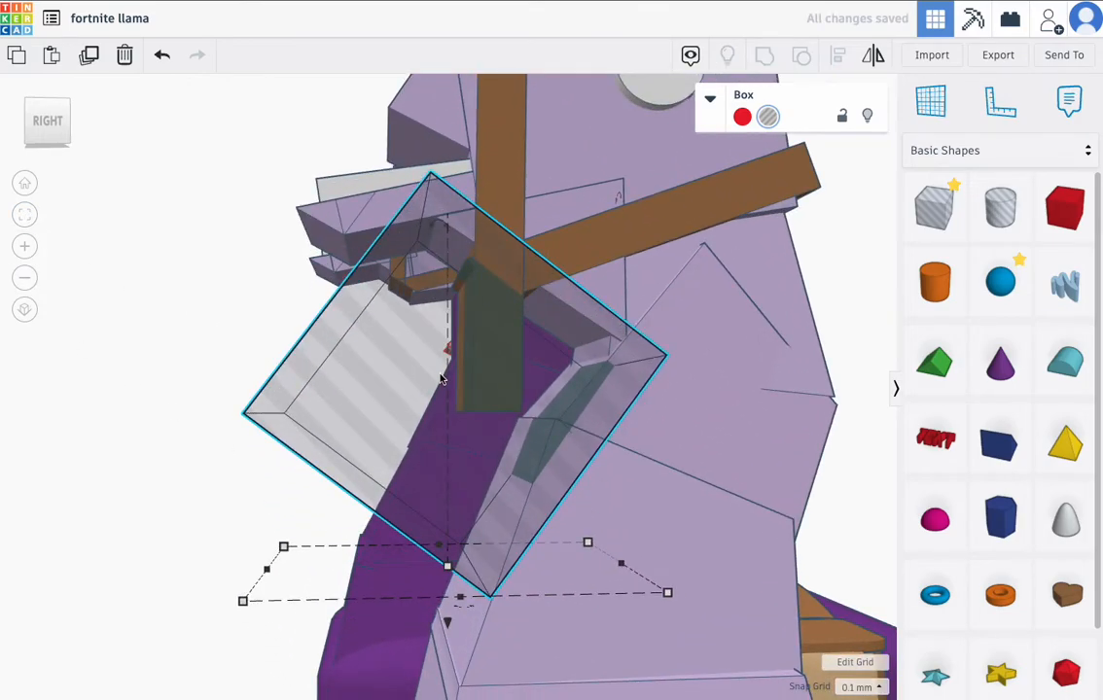
scroll(443, 383, "up", 3)
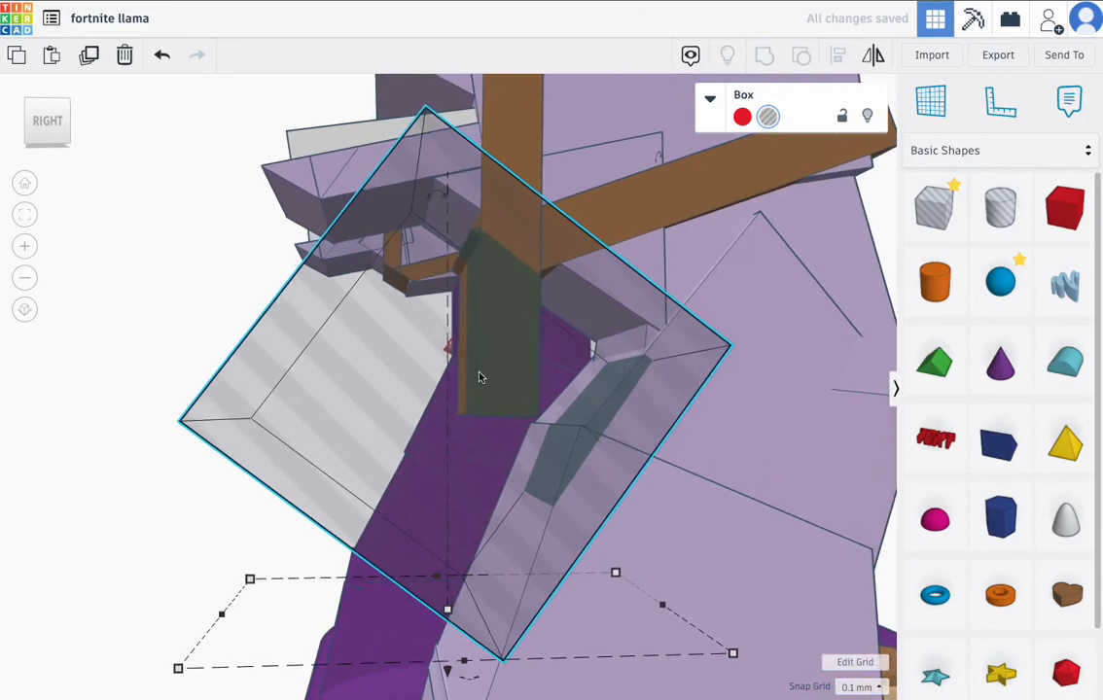
scroll(480, 377, "down", 4)
right_click_drag(479, 378, 478, 386)
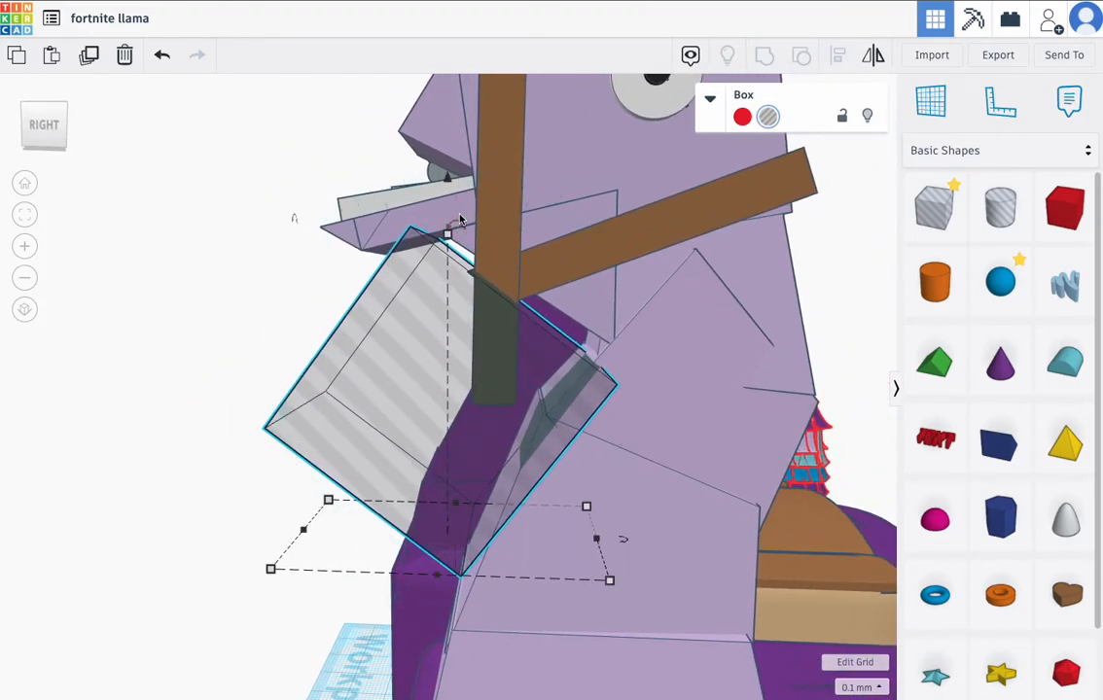
- Rotate the lower hole box about 2 degrees counterclockwise and raise it 0.53 mm to meet the underside of the jaw
left_click_drag(464, 228, 454, 167)
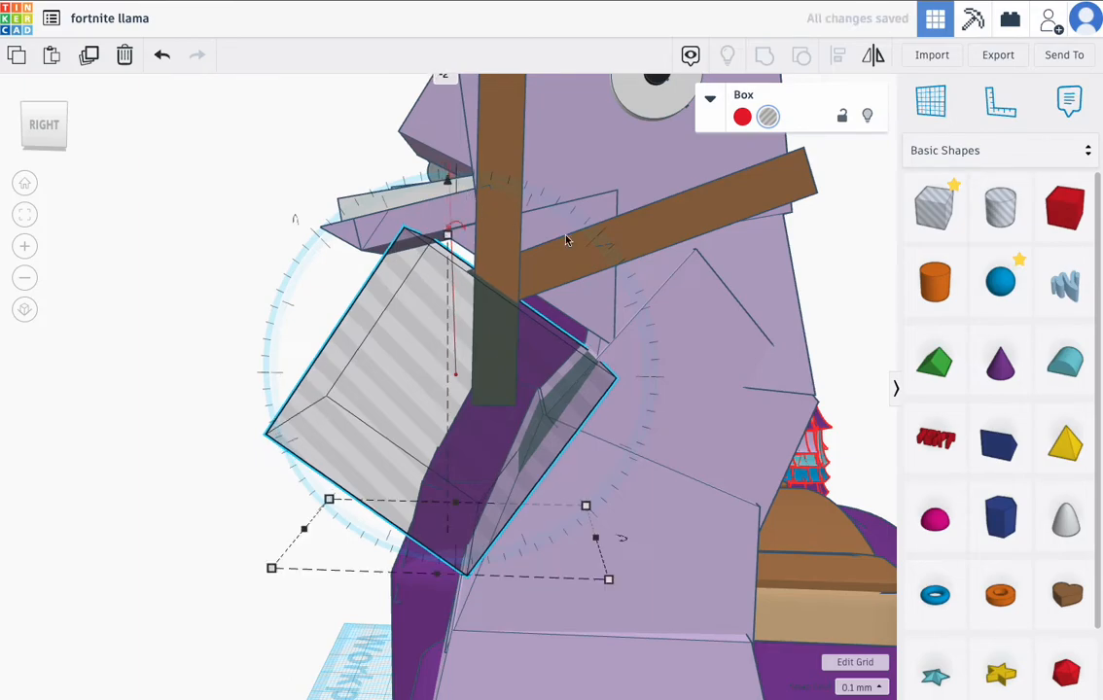
left_click_drag(448, 181, 449, 174)
scroll(468, 217, "down", 1)
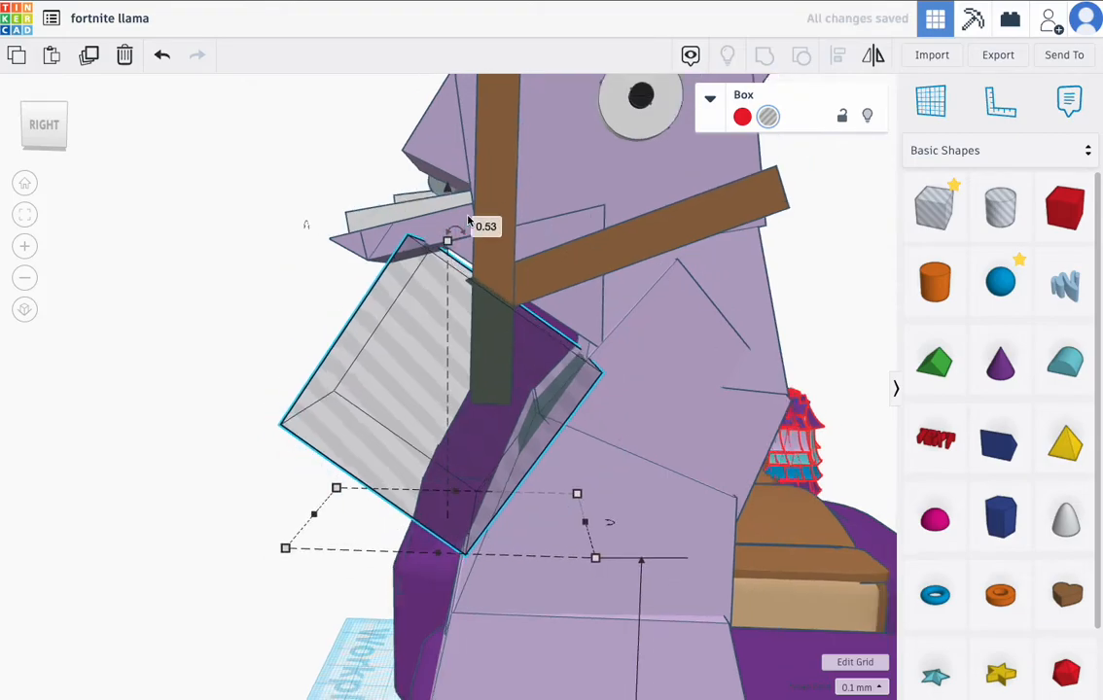
scroll(484, 238, "down", 1)
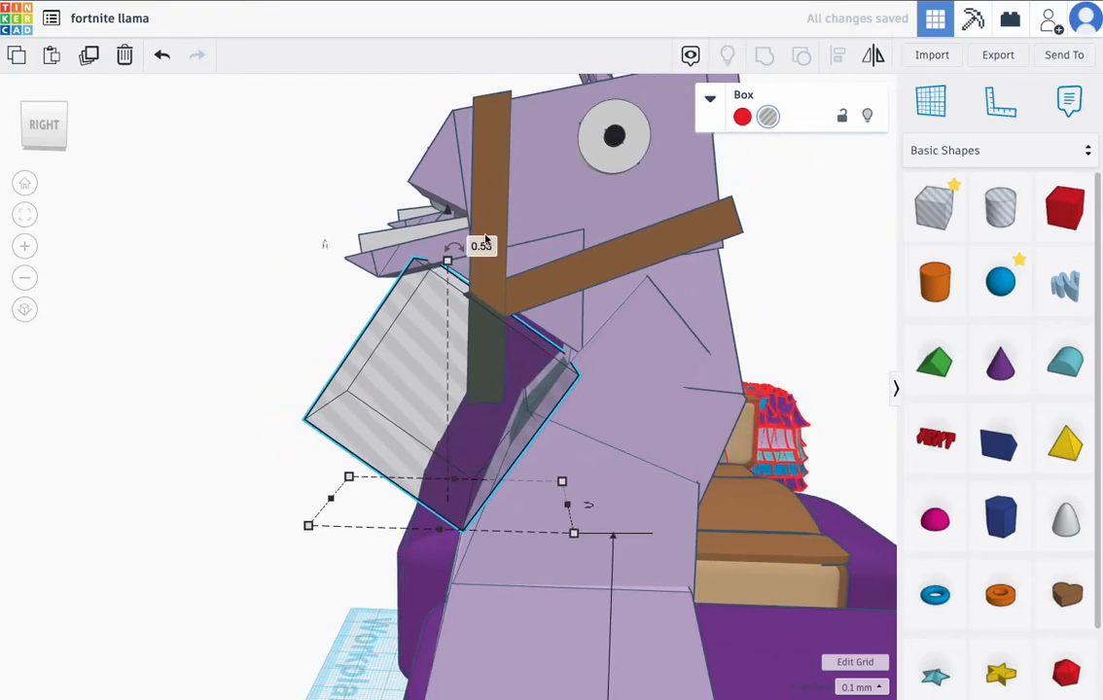
- Try to trim the strap beneath the jaw by grouping the lower hole box with the upright muzzle strap and the head box
left_click(487, 178)
left_click(588, 275, "shift")
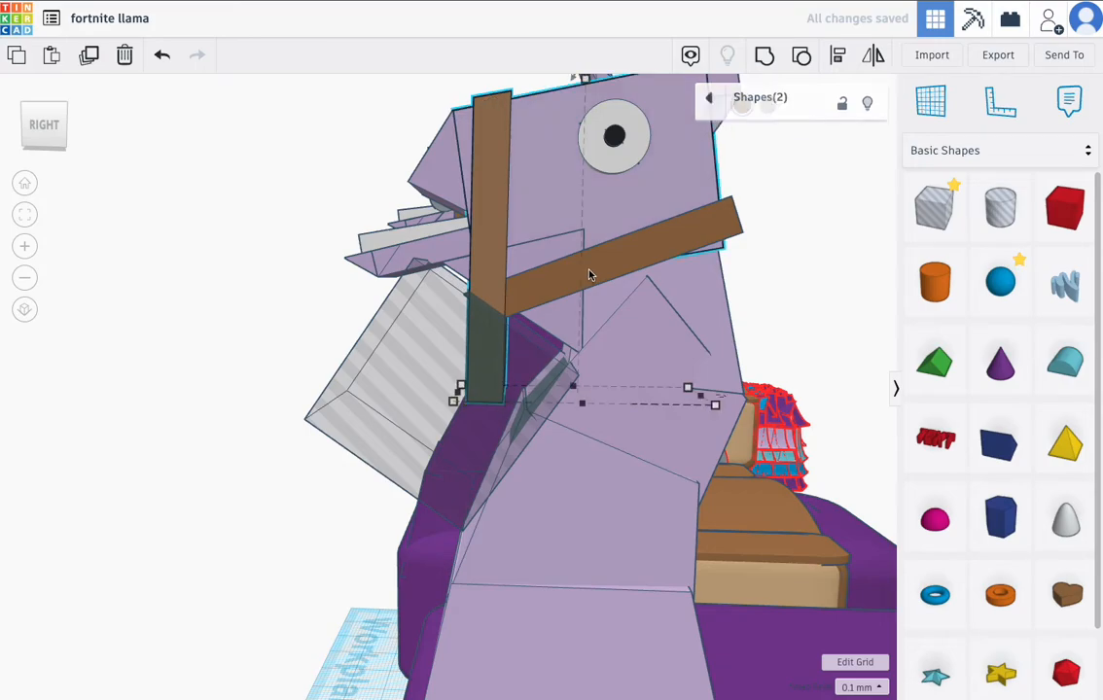
left_click(412, 331, "shift")
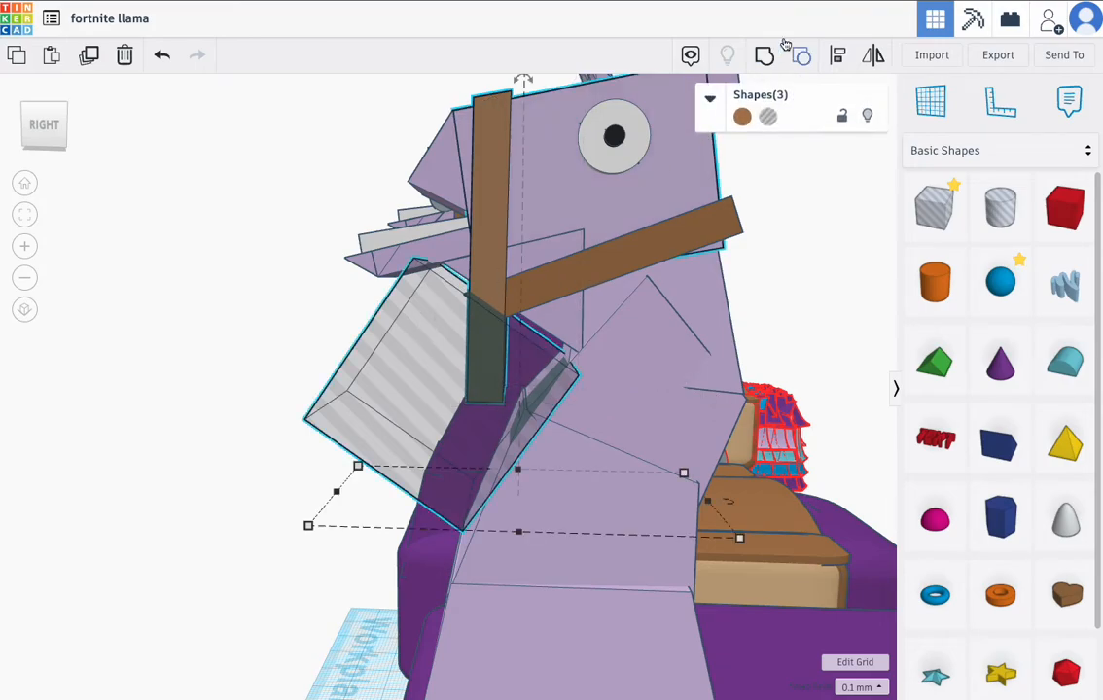
left_click(763, 59)
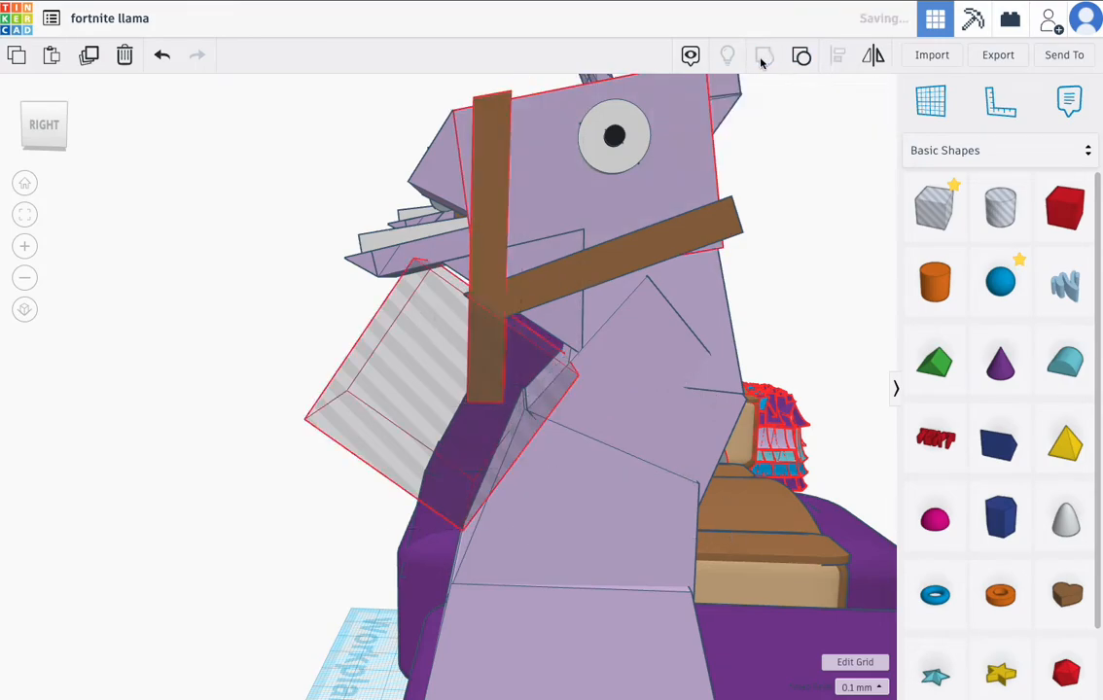
right_click_drag(377, 298, 636, 288)
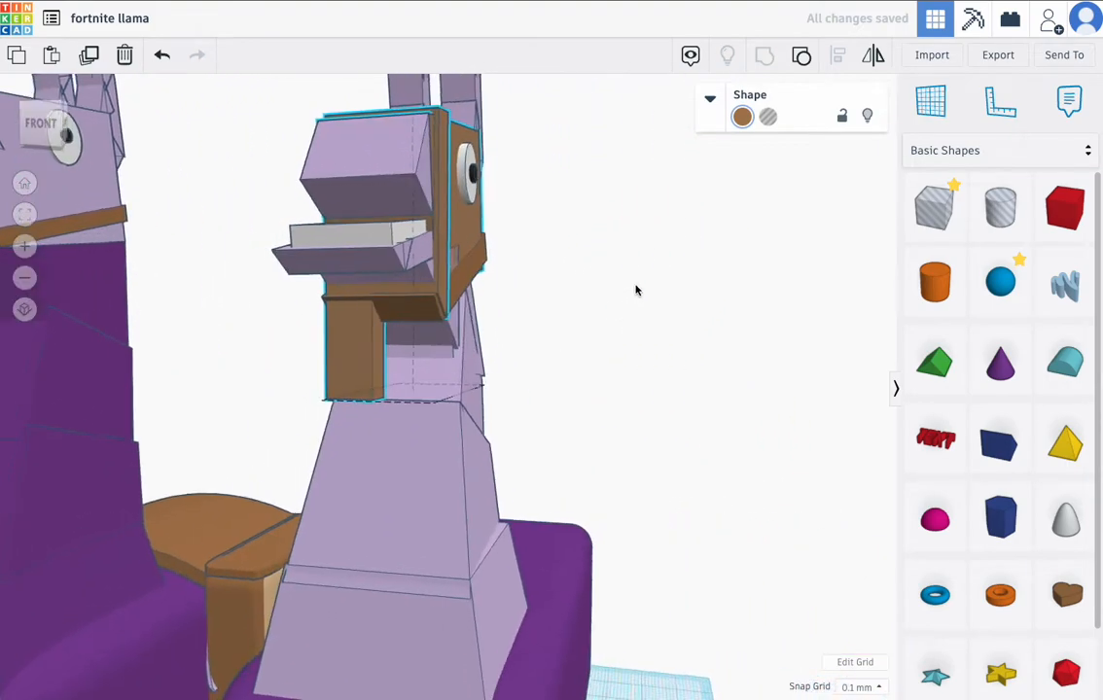
key("Delete")
key("ctrl+z")
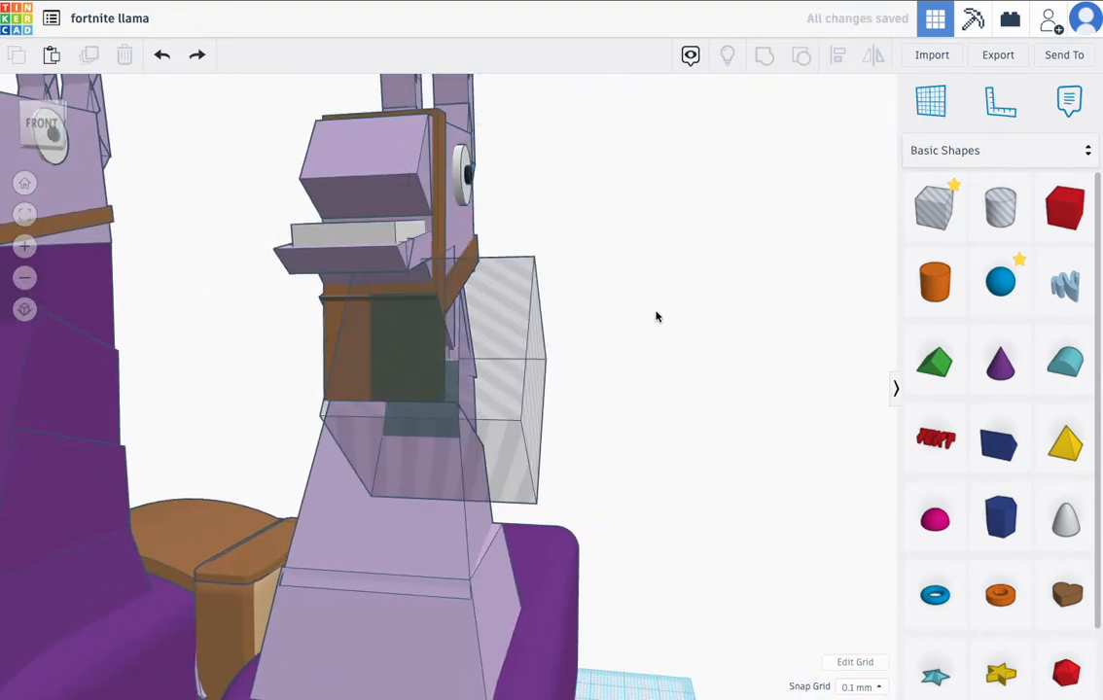
- Shift the lower hole box sideways across the head until it covers the full width of the strap hanging beneath the jaw
left_click(518, 343)
key("Left")
key("Left")
key("Left")
key("Left")
key("Left")
key("Left")
key("Left")
key("Left")
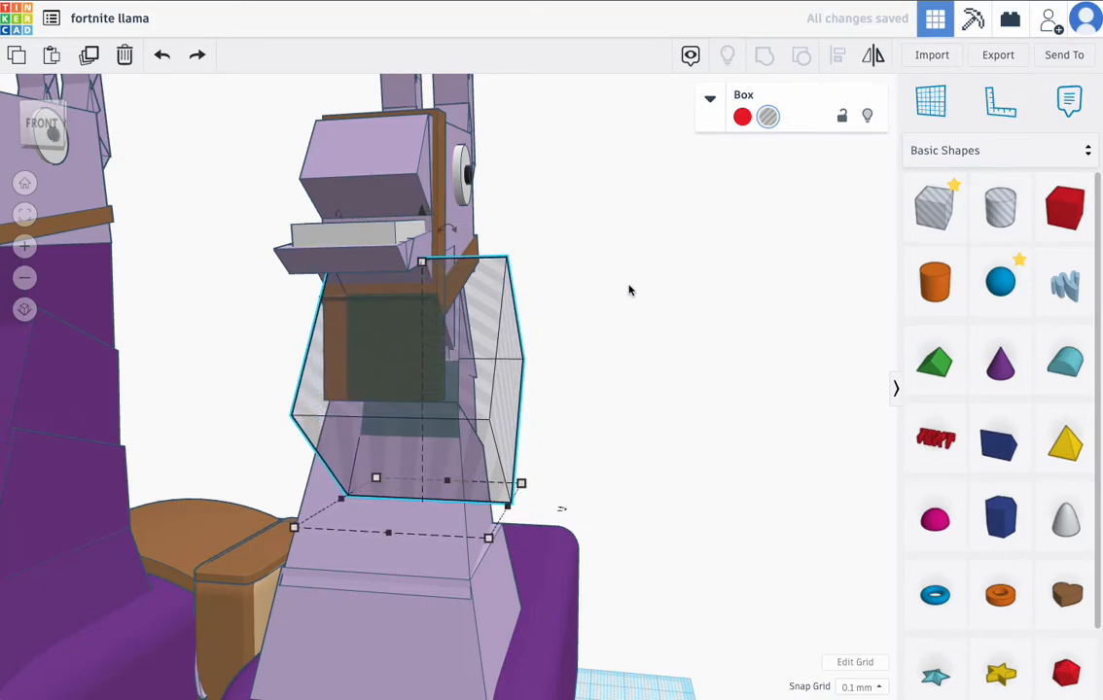
key("Left")
key("Left")
key("Left")
key("Left")
key("Left")
key("Left")
key("Left")
key("Left")
key("Left")
key("Left")
key("Left")
key("Left")
key("Left")
key("Left")
right_click_drag(645, 283, 410, 352)
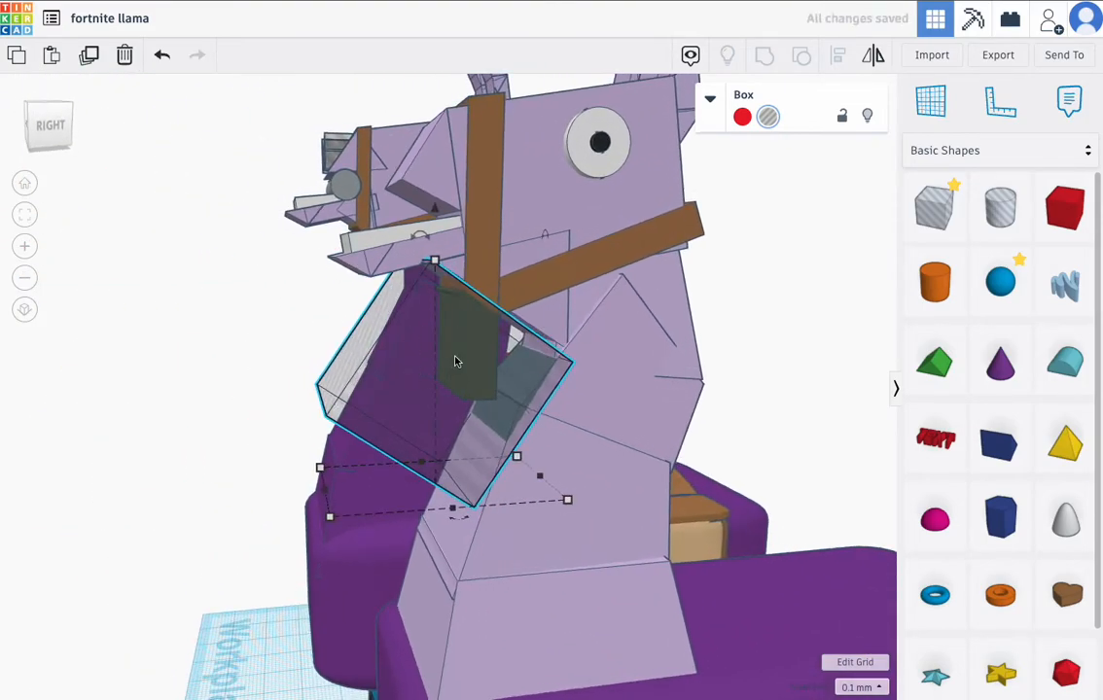
- Group the lower hole box with the slanted cheek strap and the upright muzzle strap to cut off the excess beneath the jaw
left_click(424, 174, "shift")
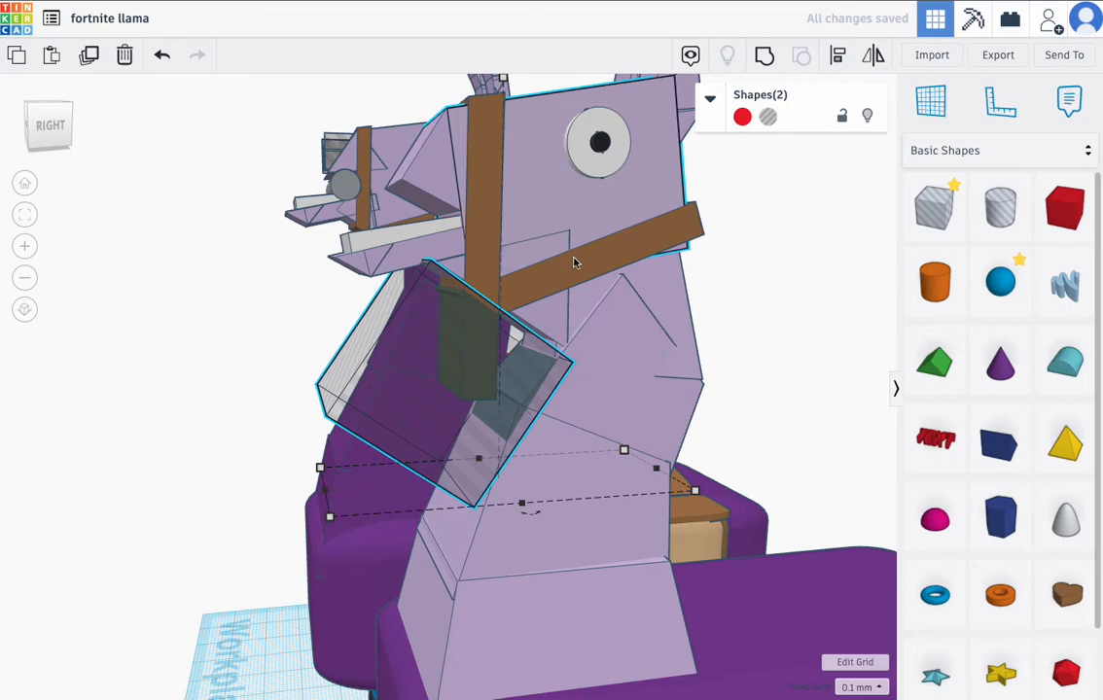
left_click(726, 261)
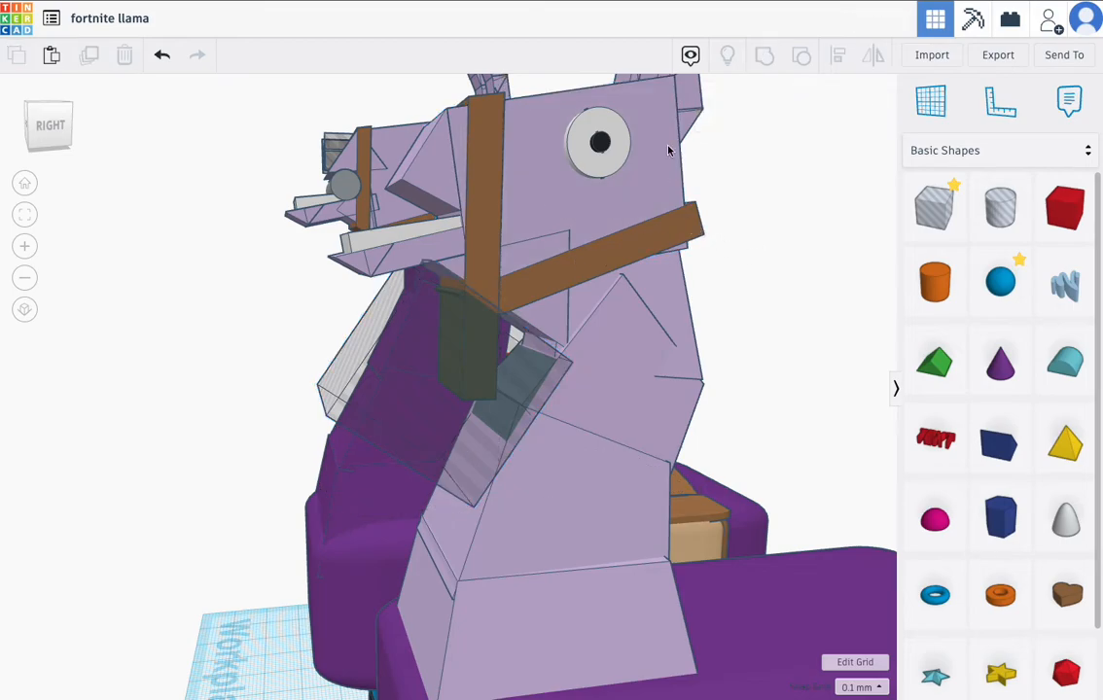
left_click(671, 226)
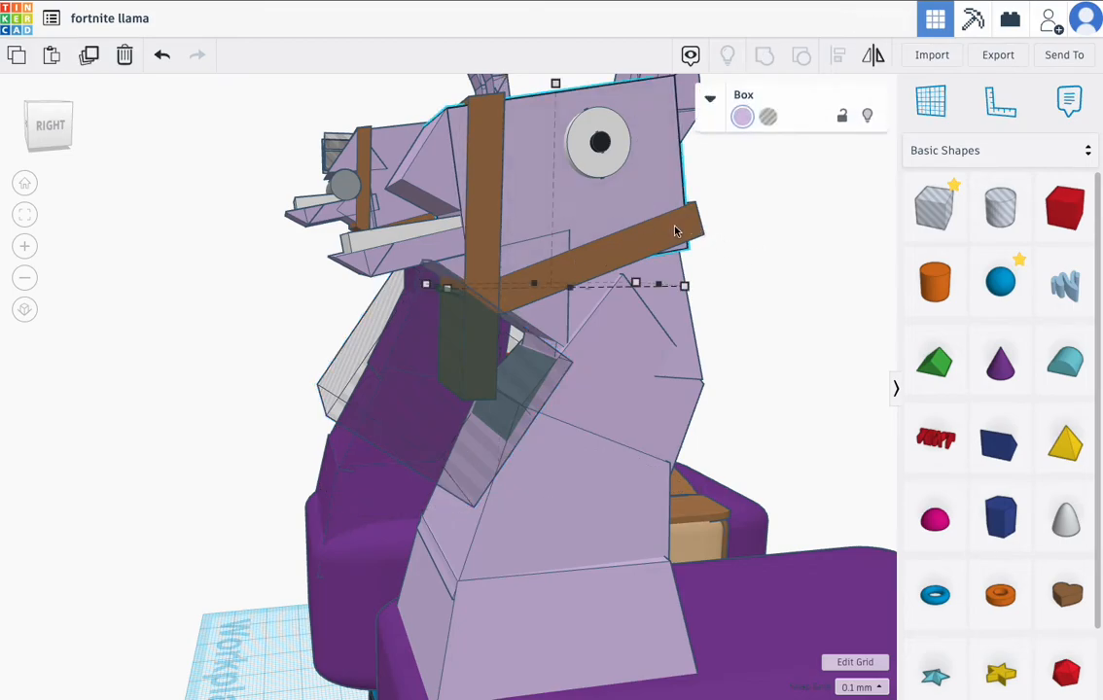
left_click(732, 230)
left_click(696, 231)
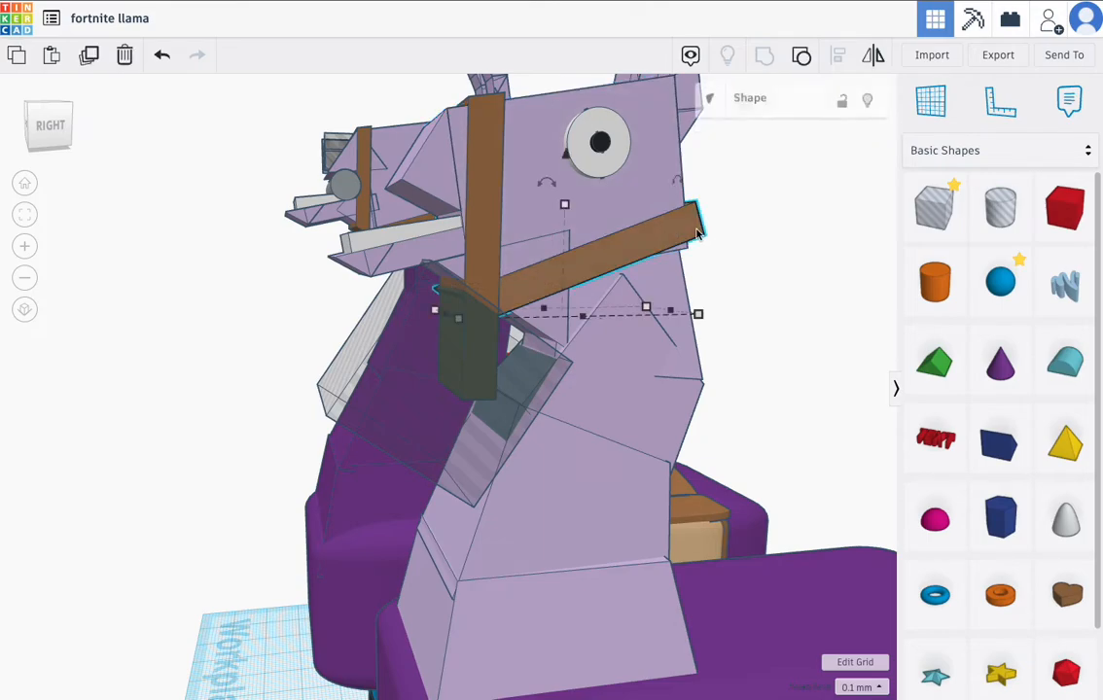
left_click(473, 105, "shift")
left_click(369, 356, "shift")
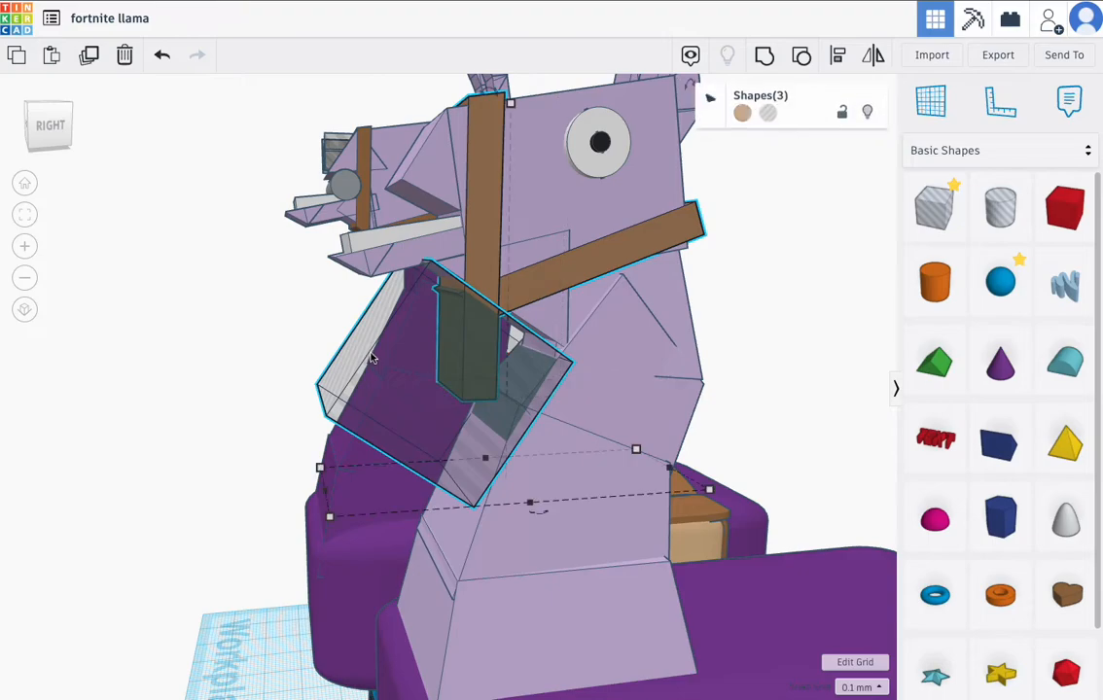
left_click(766, 58)
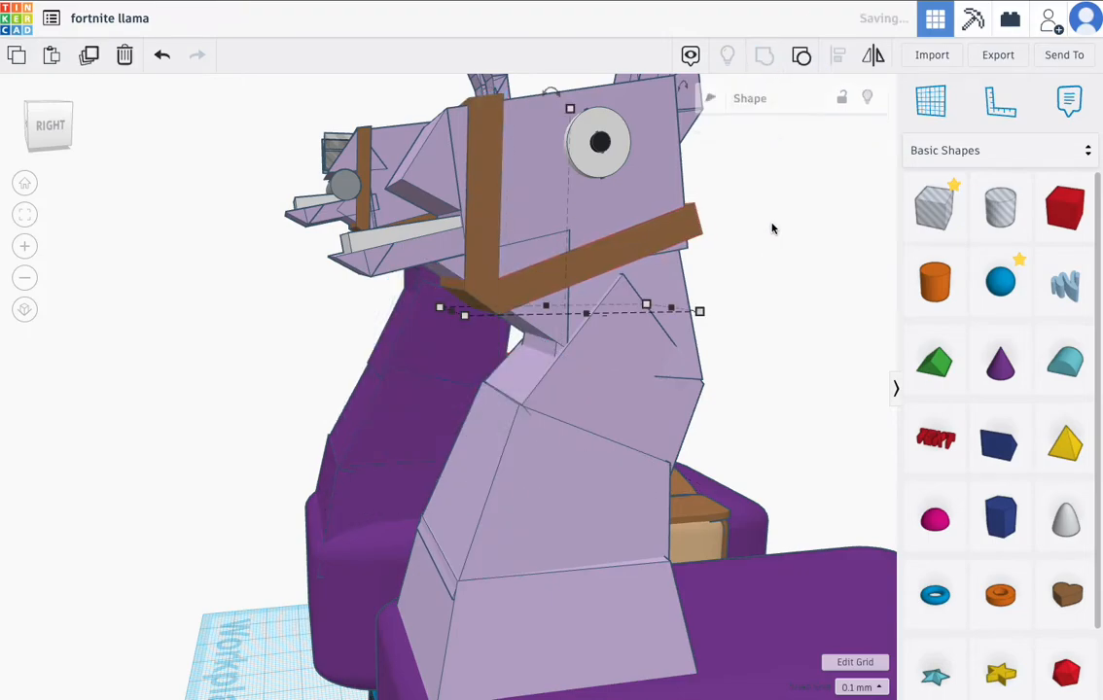
- Examine the legs and body of the Fortnite llama in the reference picture, comparing them with the whole model
right_click_drag(731, 260, 614, 324)
scroll(614, 319, "down", 3)
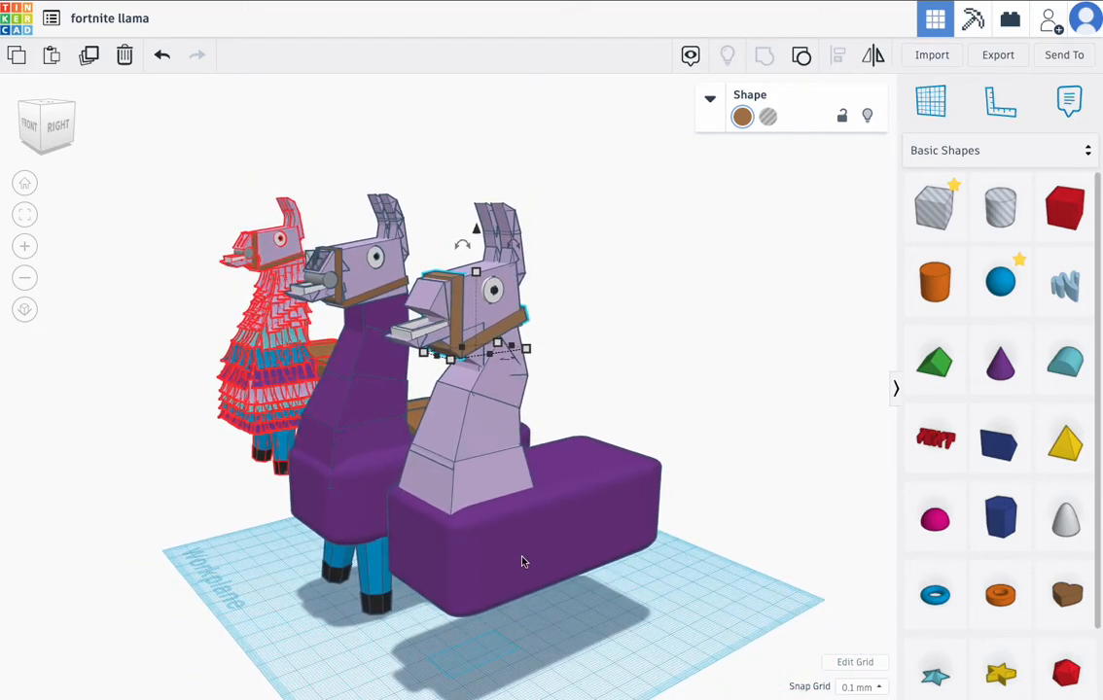
left_click_drag(2, 185, 407, 46)
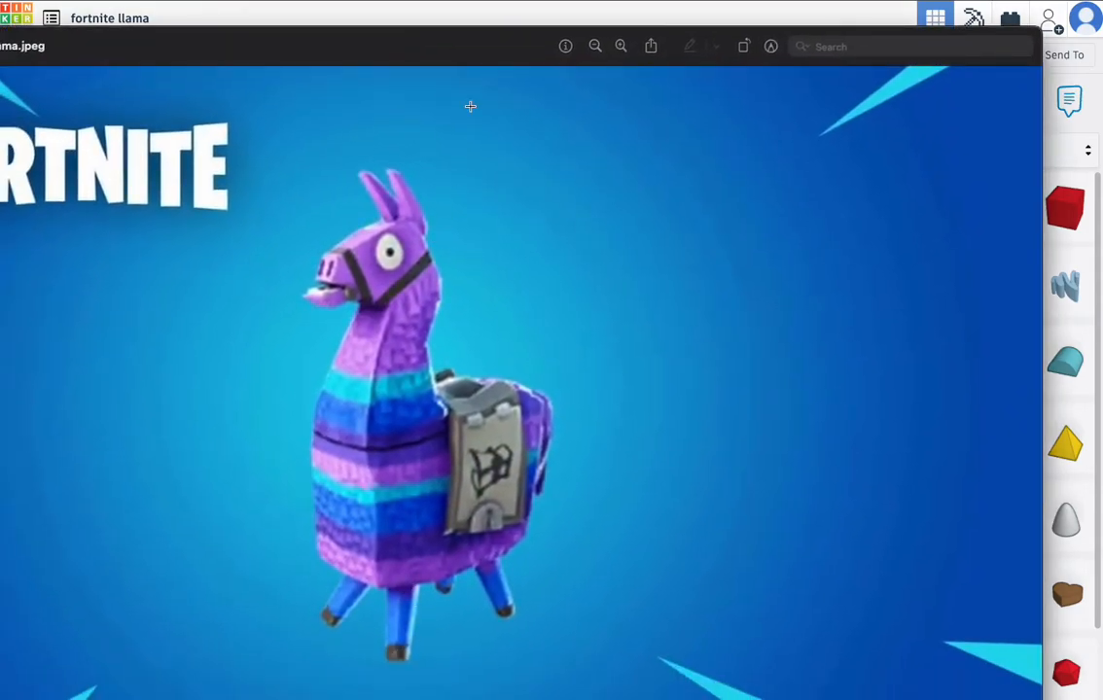
left_click_drag(475, 43, 0, 136)
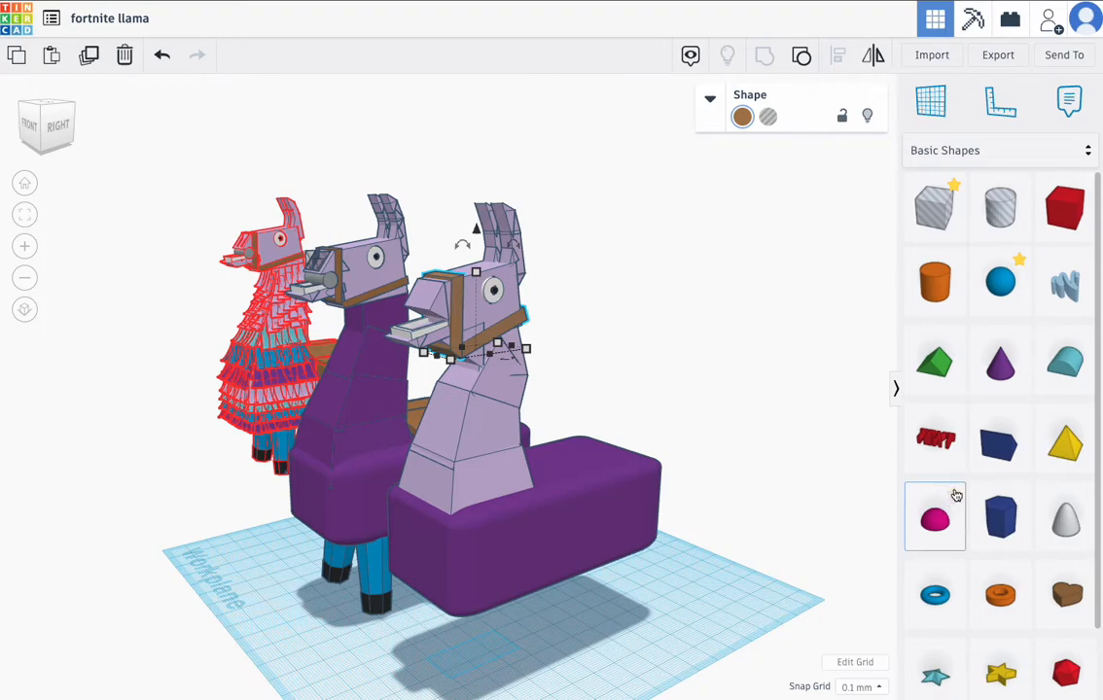
- Place a pyramid on the workplane in front of the llamas and set its sides to 5
left_click(879, 534)
left_click_drag(879, 534, 346, 657)
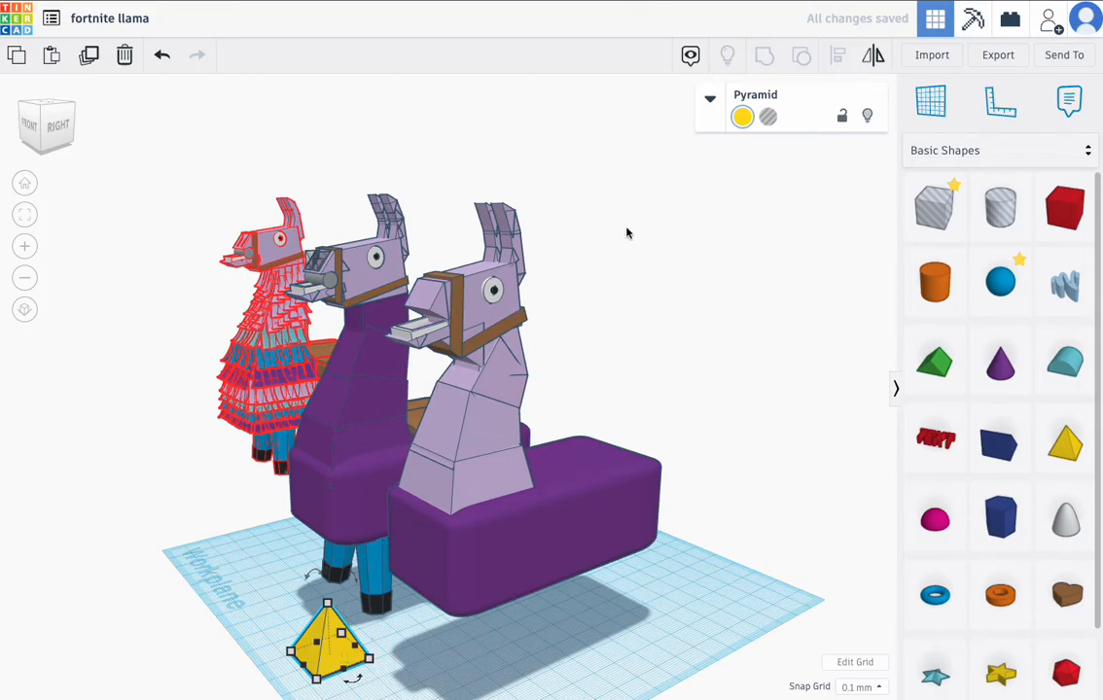
left_click(709, 99)
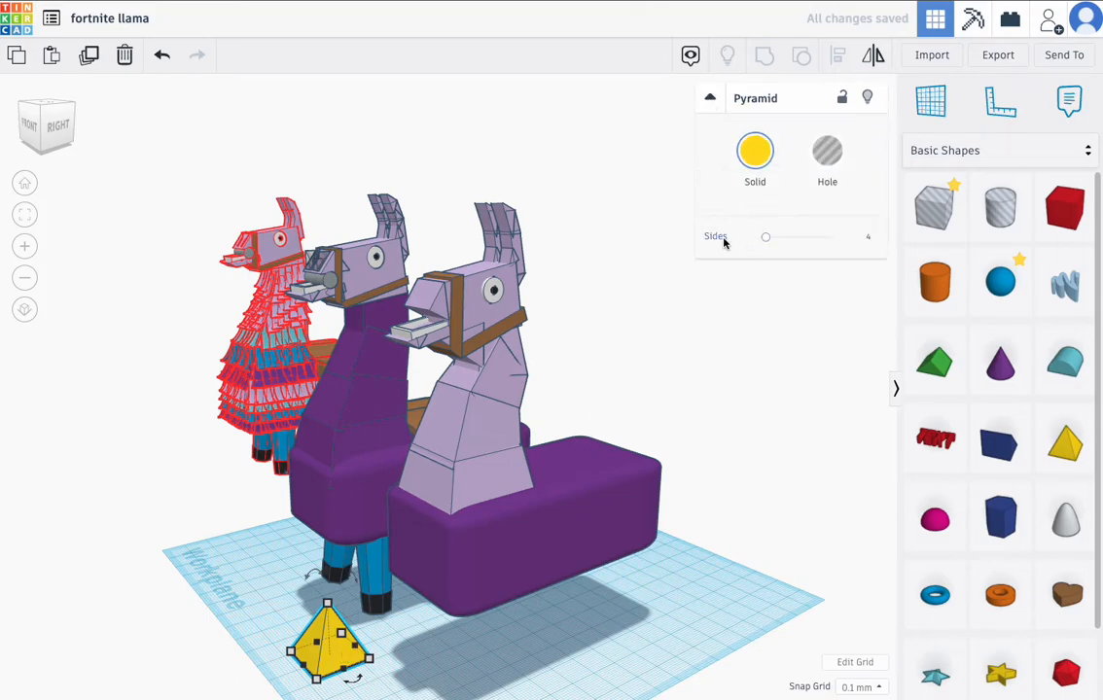
left_click_drag(765, 242, 769, 241)
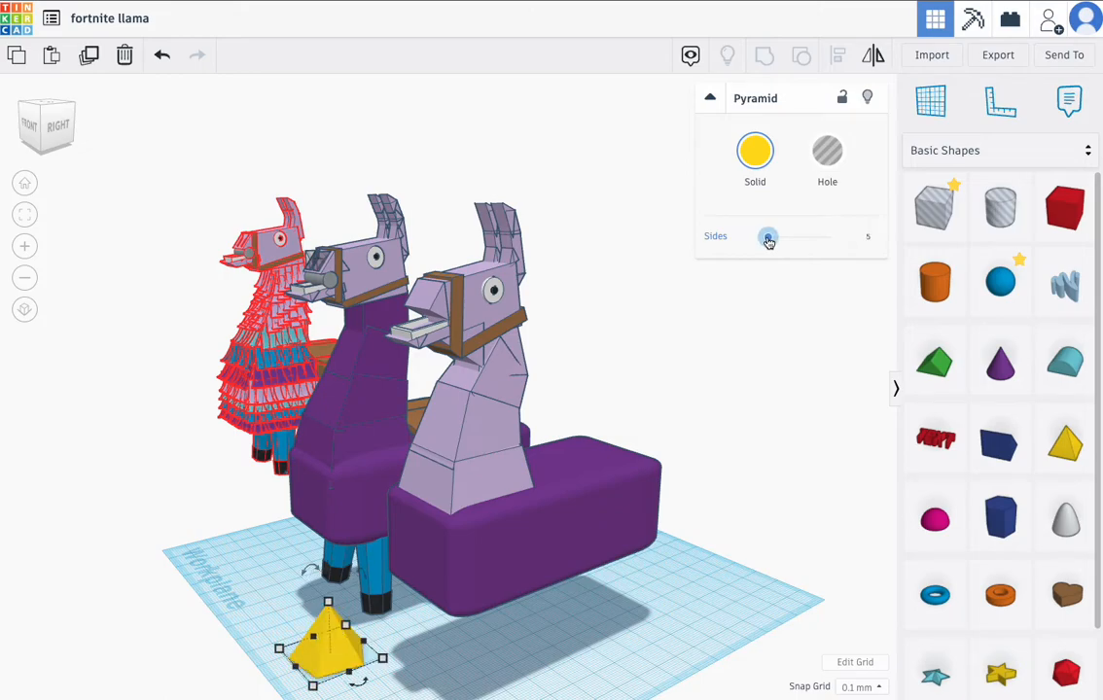
- Stretch the five-sided pyramid upward into a tall, narrow spike about 118 mm high
left_click_drag(329, 608, 322, 361)
right_click_drag(382, 564, 342, 406)
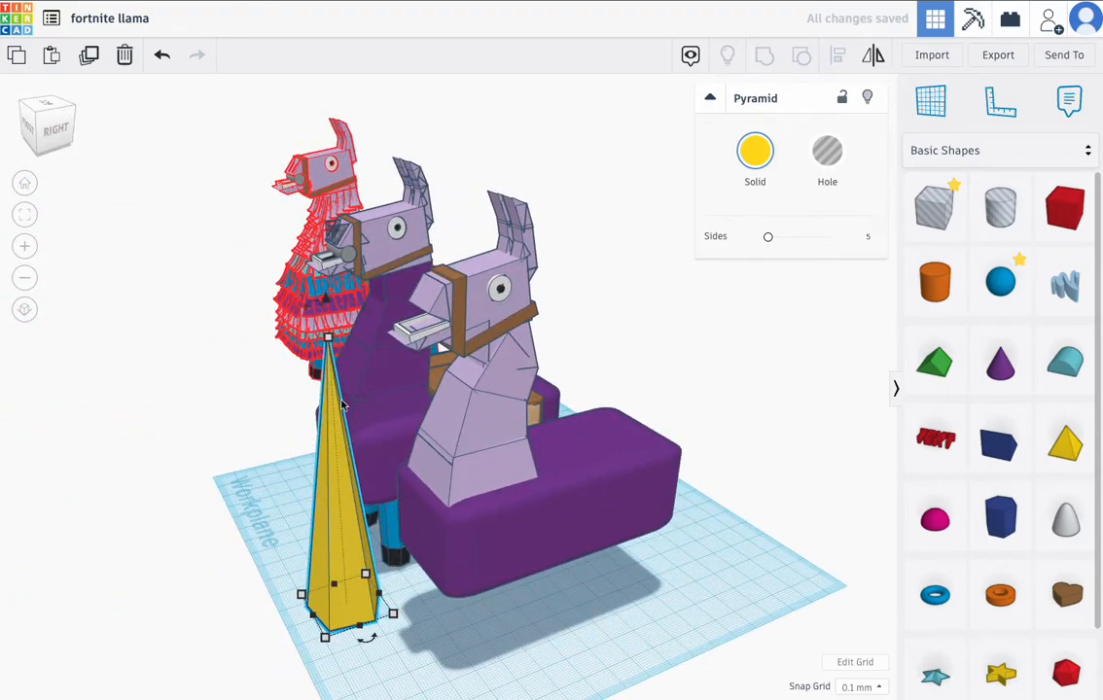
left_click_drag(328, 337, 326, 306)
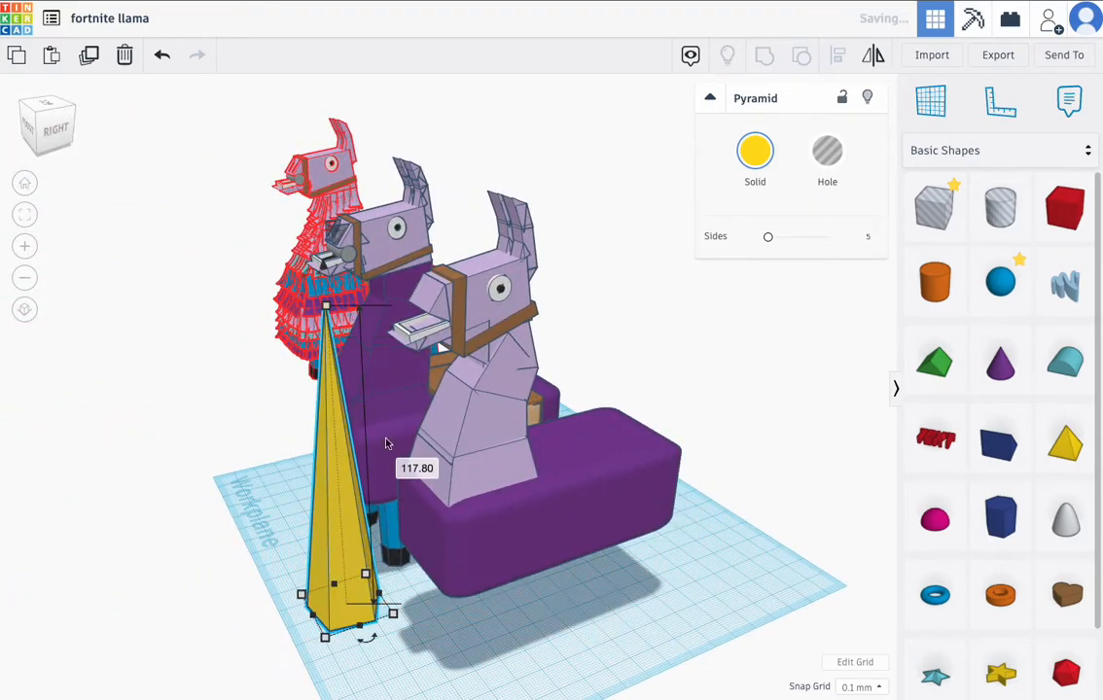
left_click(412, 469)
key("Return")
left_click_drag(322, 263, 323, 280)
key("ctrl+z")
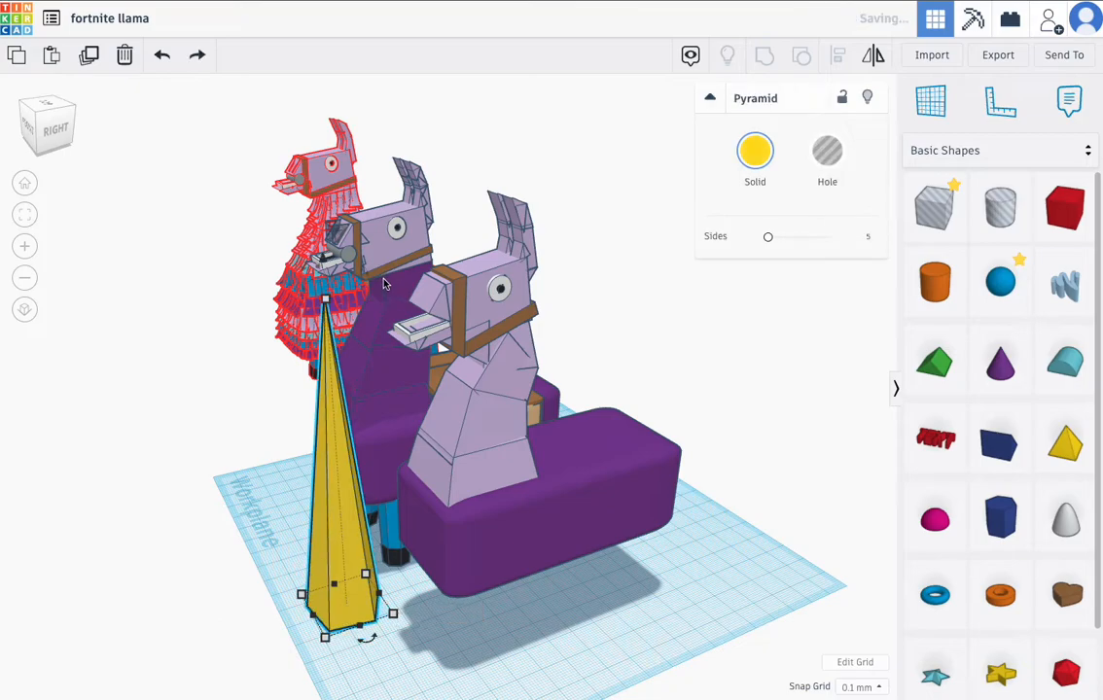
- Rotate the tall pyramid 180 degrees so that its tip points down
right_click_drag(447, 329, 374, 291)
left_click_drag(362, 247, 358, 571)
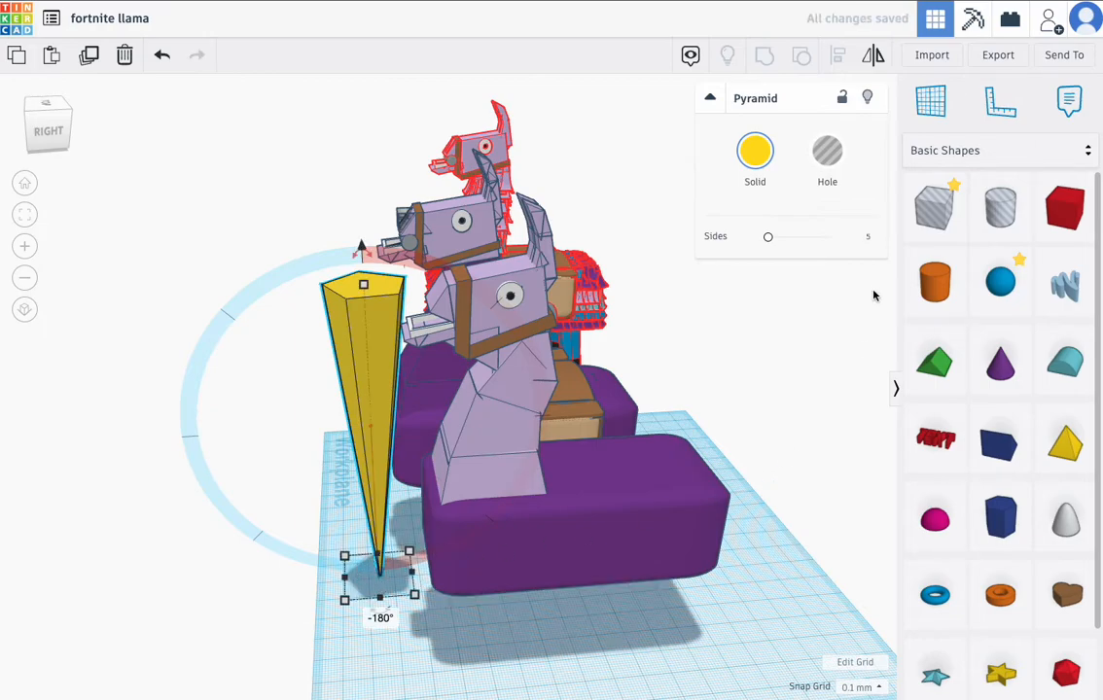
left_click(444, 600)
- Place a 20 mm hole box over the inverted pyramid's tip and raise a duplicate of it higher up the pyramid
left_click_drag(934, 207, 382, 582)
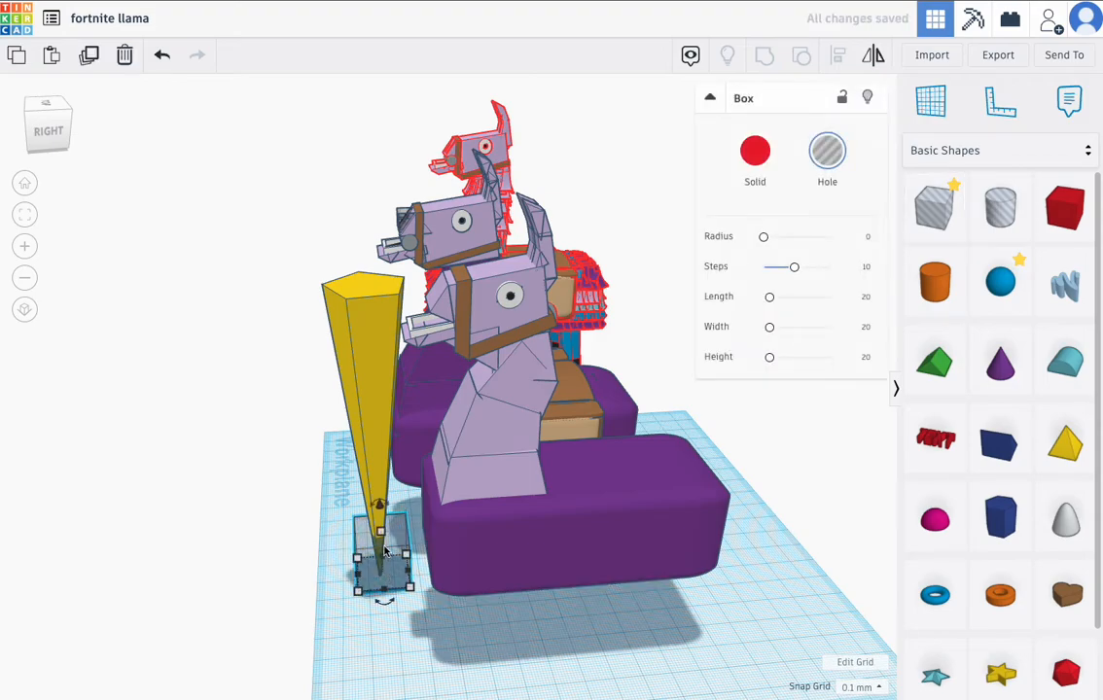
left_click(94, 64)
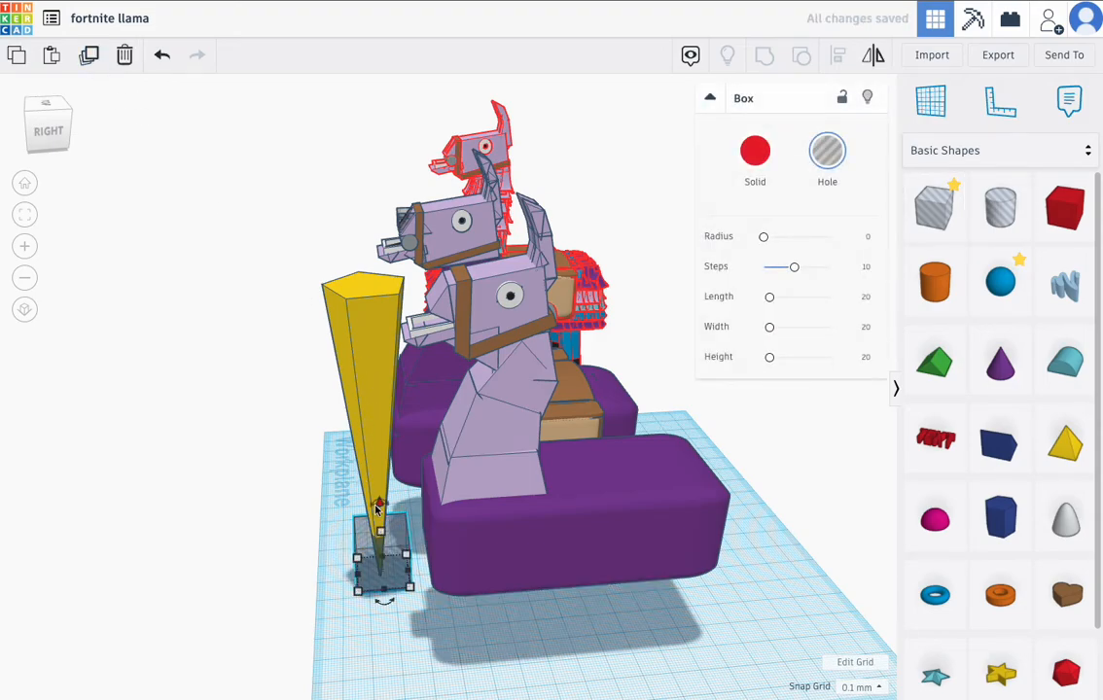
left_click_drag(379, 505, 386, 441)
key("ctrl+z")
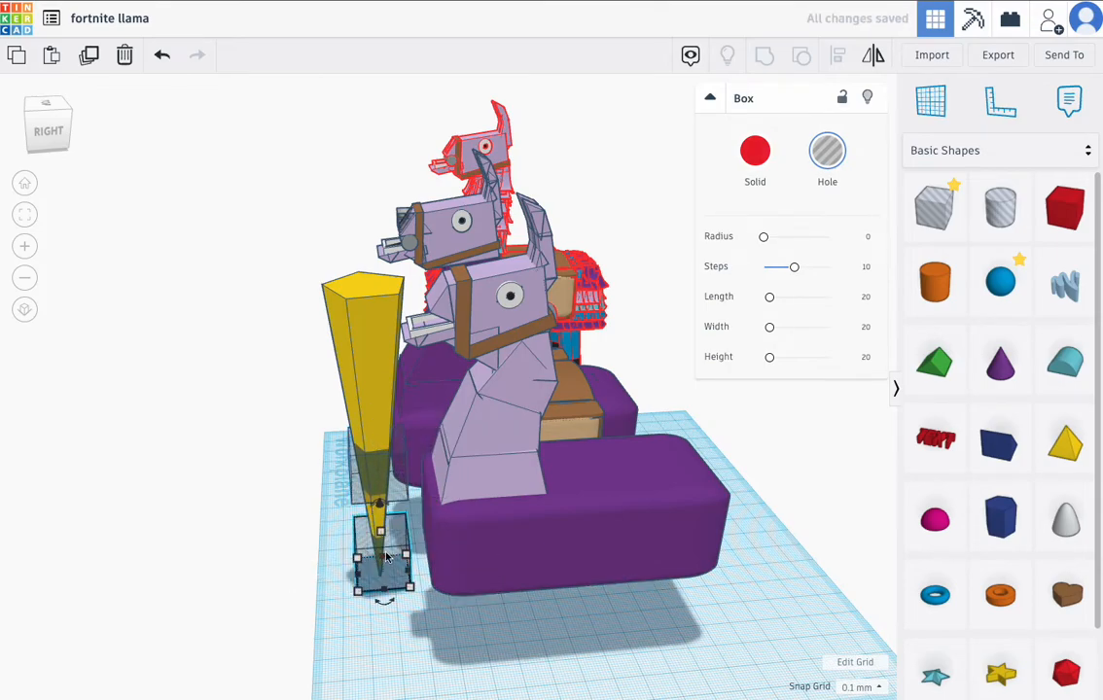
right_click_drag(386, 533, 288, 512)
- Stretch the upper hole box in height and width so it encloses the pyramid's whole upper part, leaving a short section uncovered
left_click(364, 535)
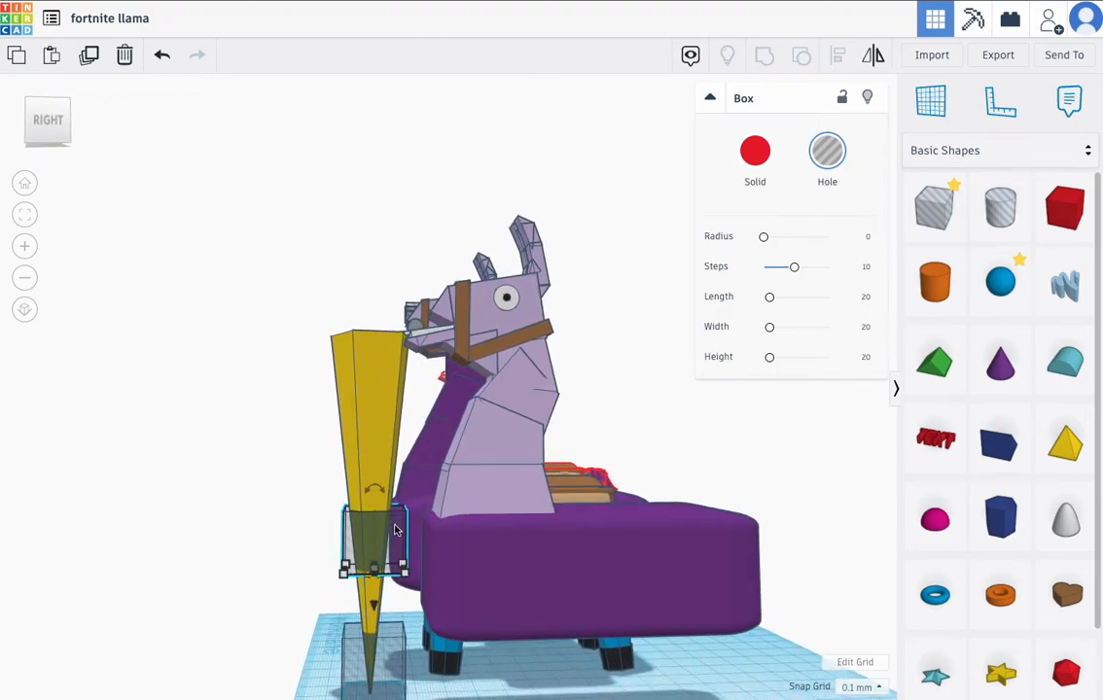
right_click_drag(381, 549, 381, 558)
left_click_drag(378, 485, 362, 329)
right_click_drag(362, 328, 530, 527)
left_click_drag(369, 622, 394, 639)
right_click_drag(248, 593, 467, 657)
scroll(482, 597, "down", 3)
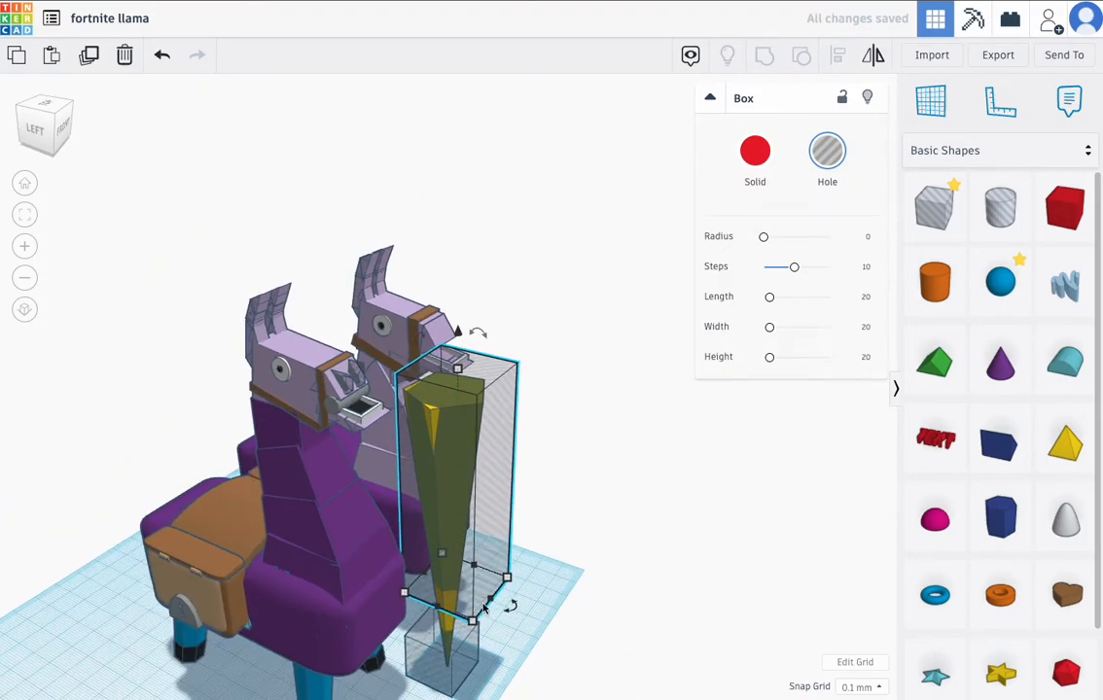
left_click_drag(473, 622, 469, 634)
right_click_drag(469, 634, 377, 523)
left_click_drag(383, 525, 395, 528)
right_click_drag(396, 531, 368, 533)
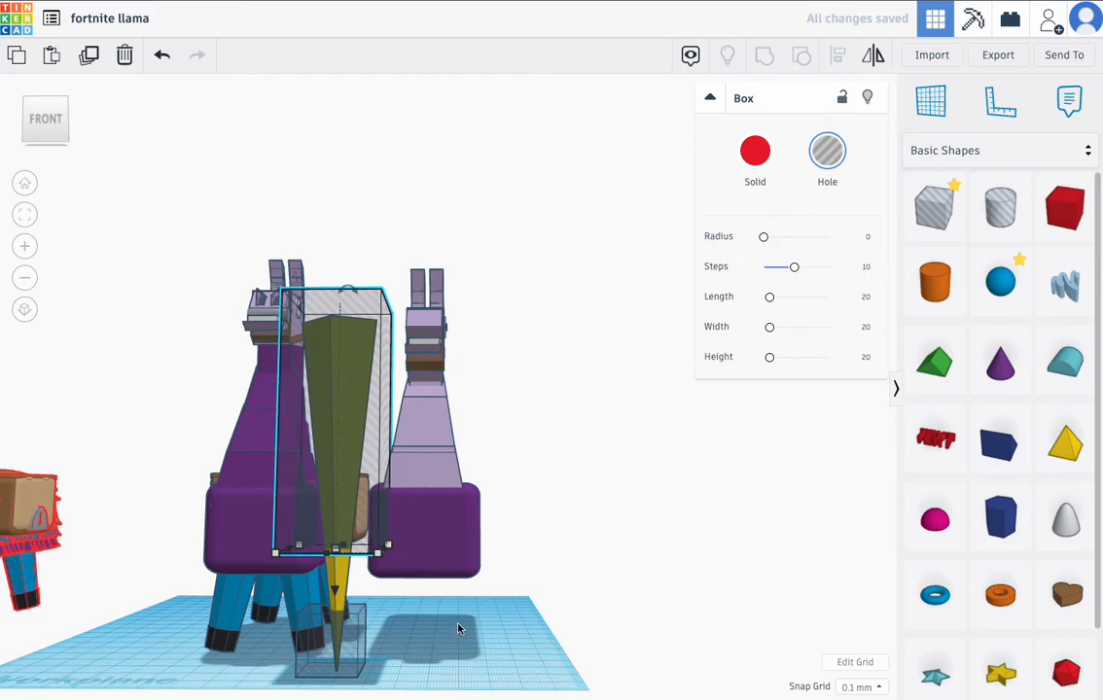
- Group the pyramid with both hole boxes to cut out a leg segment, and move it beside the legless llama's body
left_click(341, 578, "shift")
left_click(331, 637, "shift")
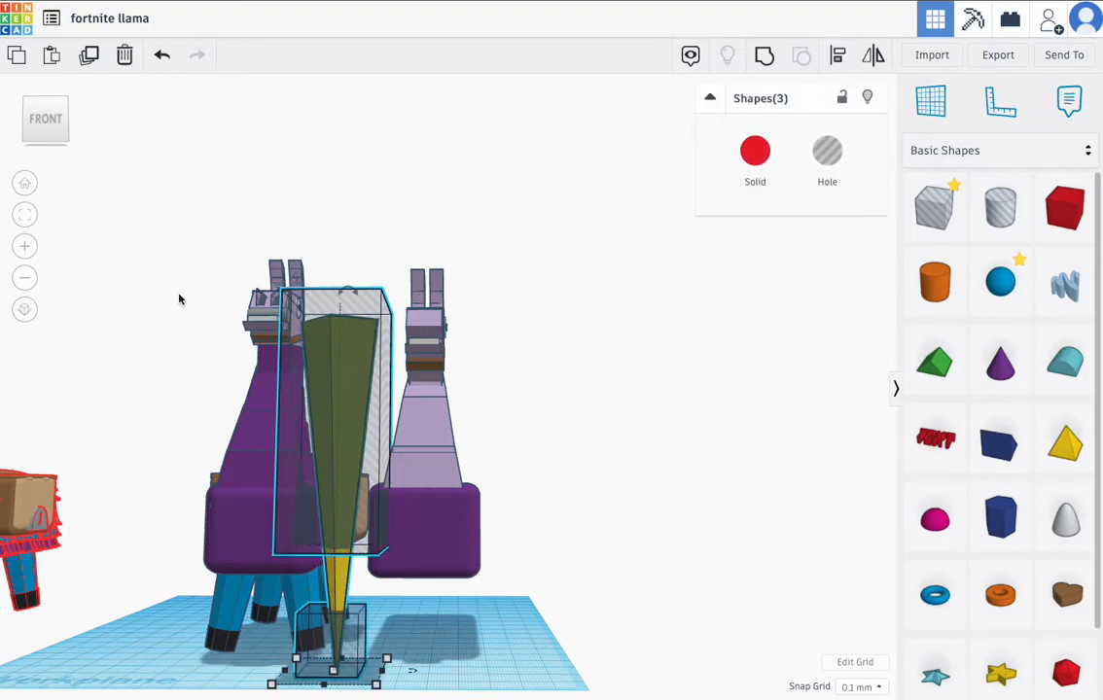
left_click(764, 57)
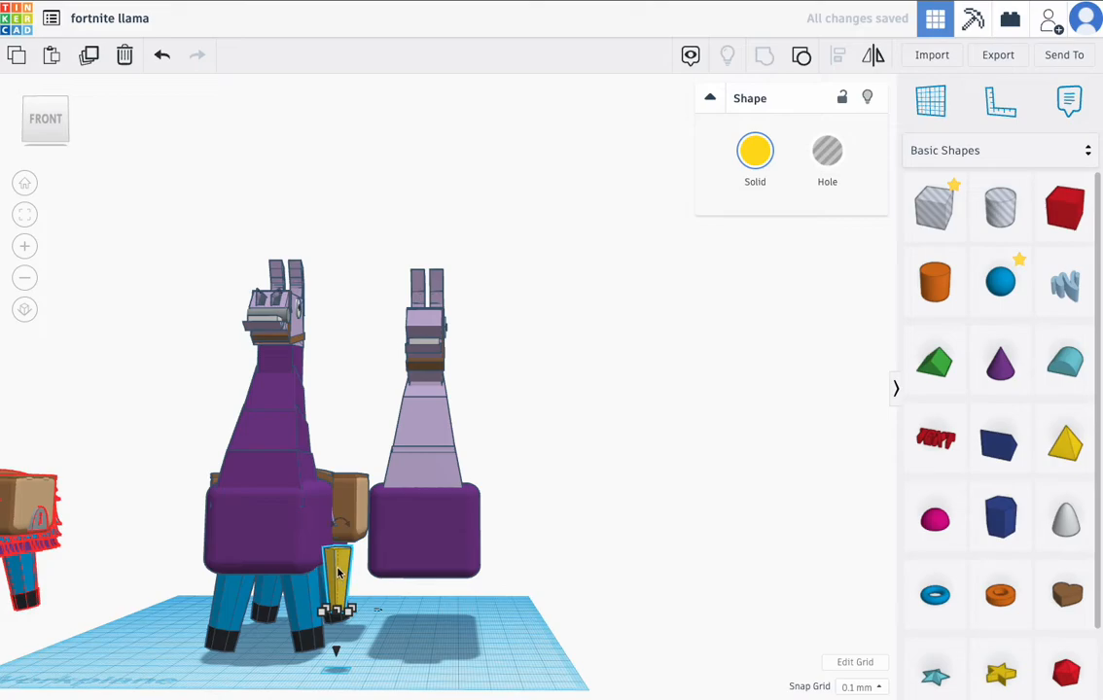
left_click_drag(337, 572, 466, 582)
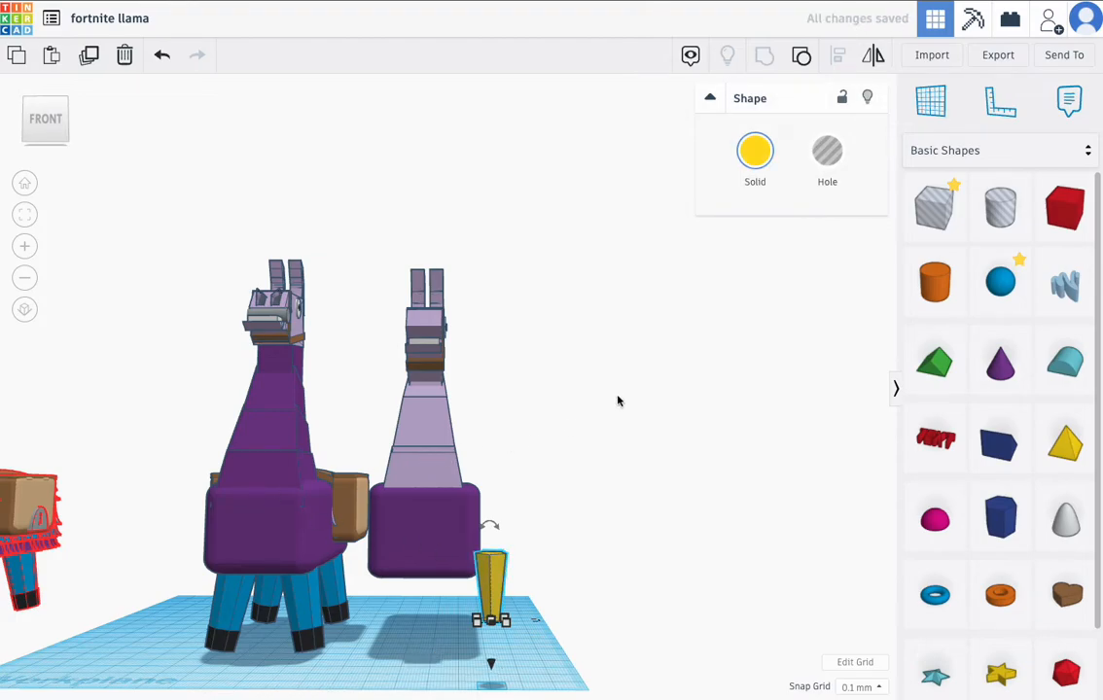
- Color a duplicate of the leg segment black and lower it 6.10 mm below the yellow original
left_click(751, 160)
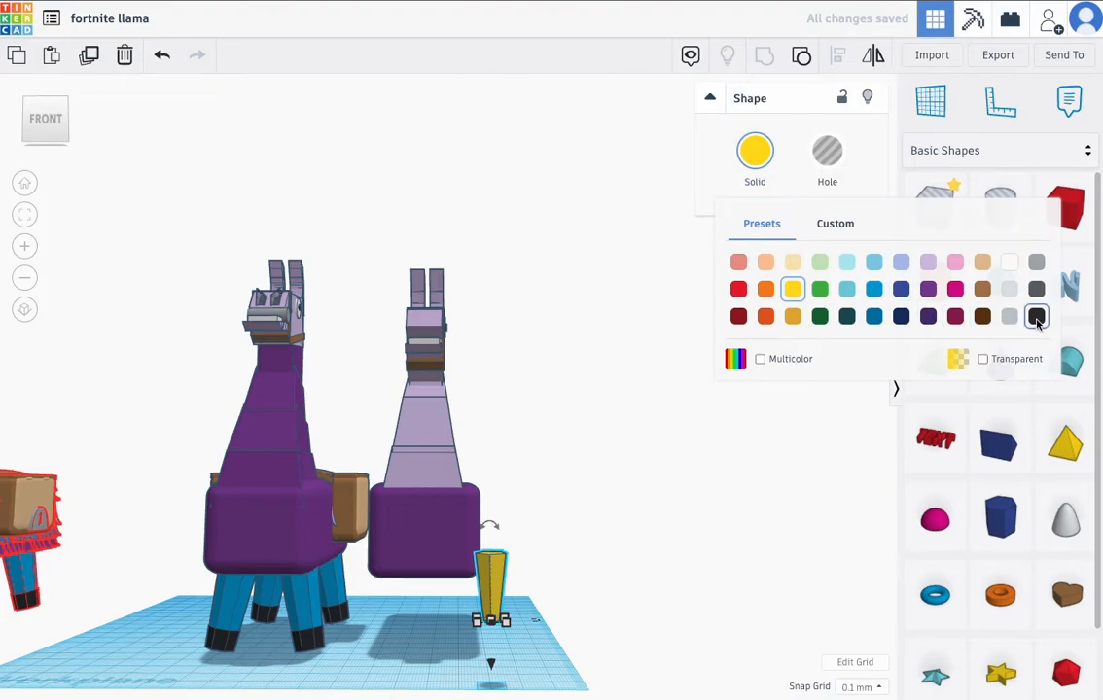
left_click(1036, 318)
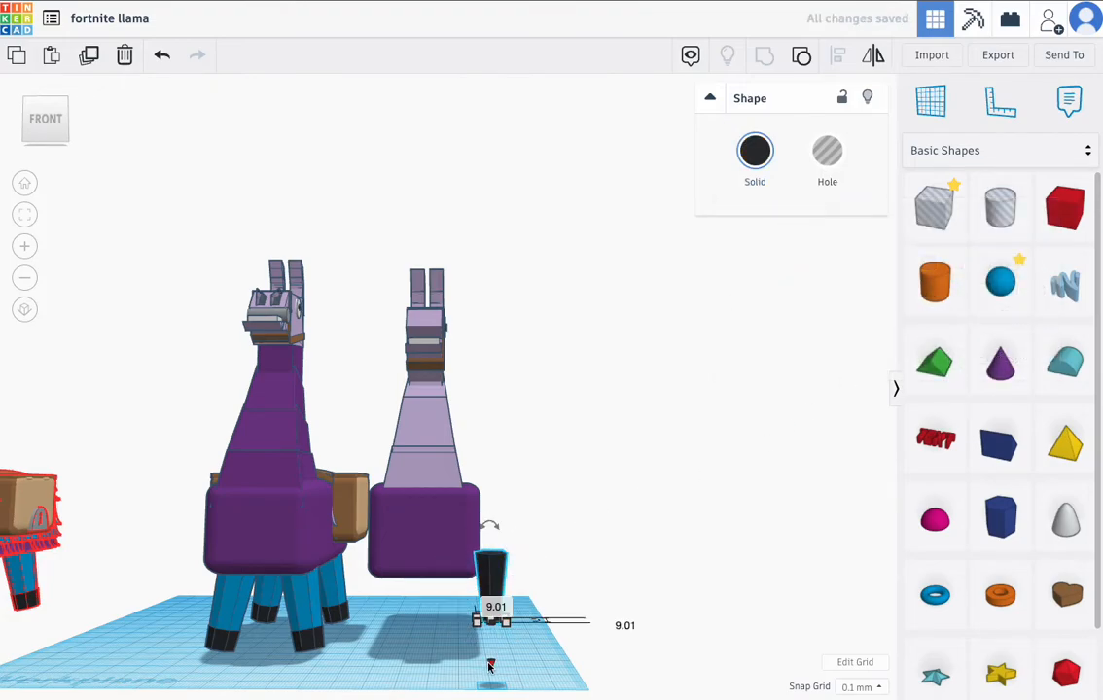
mouse_move(492, 667)
left_mouse_down()
mouse_move(495, 679)
mouse_move(494, 643)
left_mouse_up()
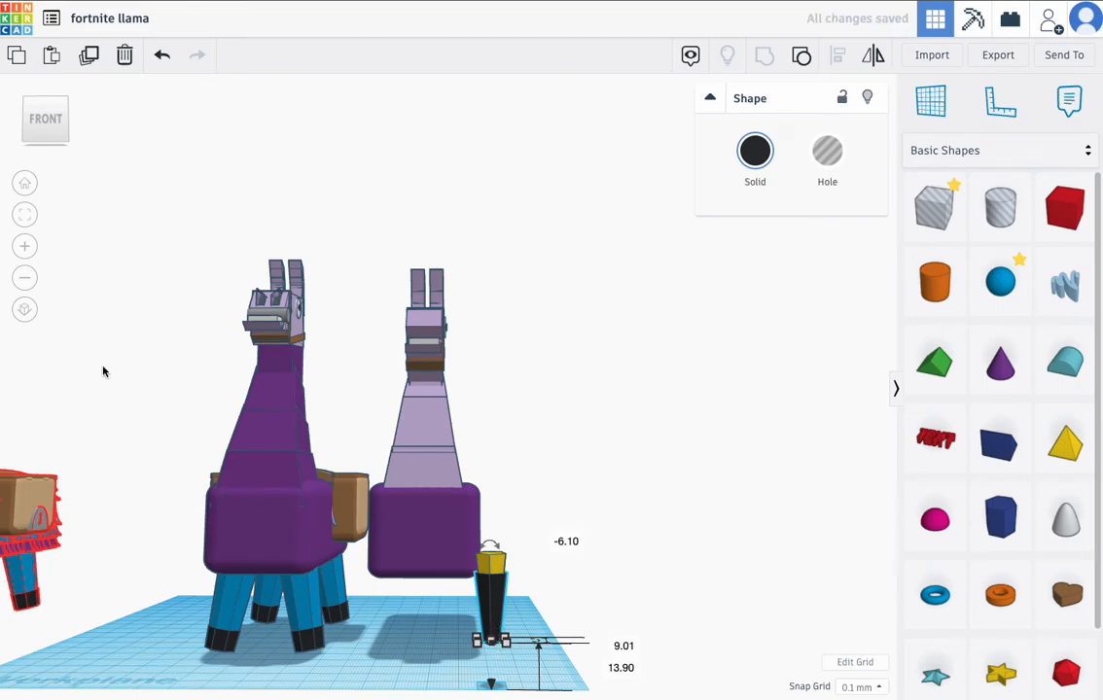
- Try shortening the black leg copy to a height of 10.50 mm, and delete that copy
left_click(25, 215)
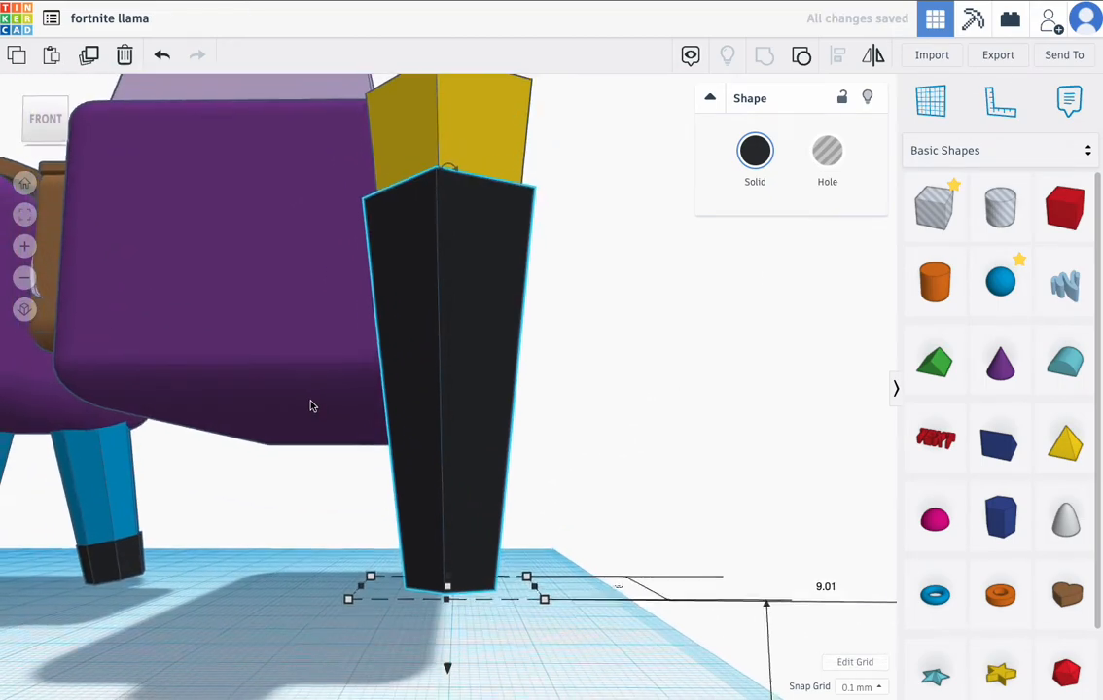
mouse_move(463, 538)
right_mouse_down()
mouse_move(492, 545)
mouse_move(447, 537)
right_mouse_up()
left_click_drag(448, 537, 445, 396)
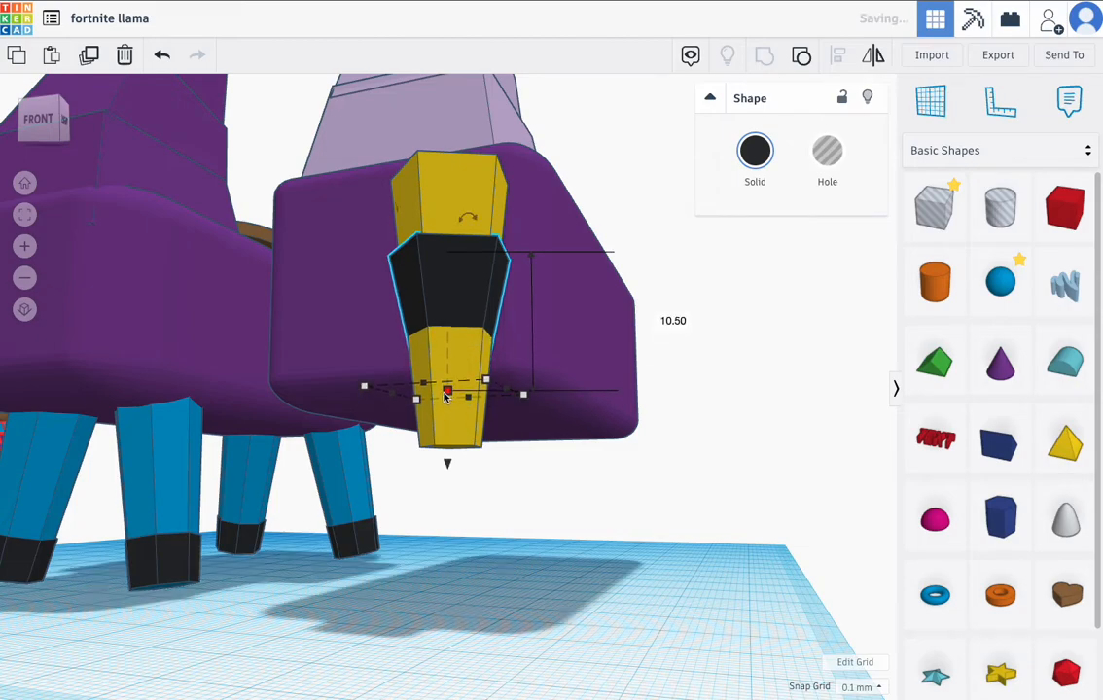
left_click_drag(448, 464, 467, 491)
right_click_drag(529, 421, 454, 426)
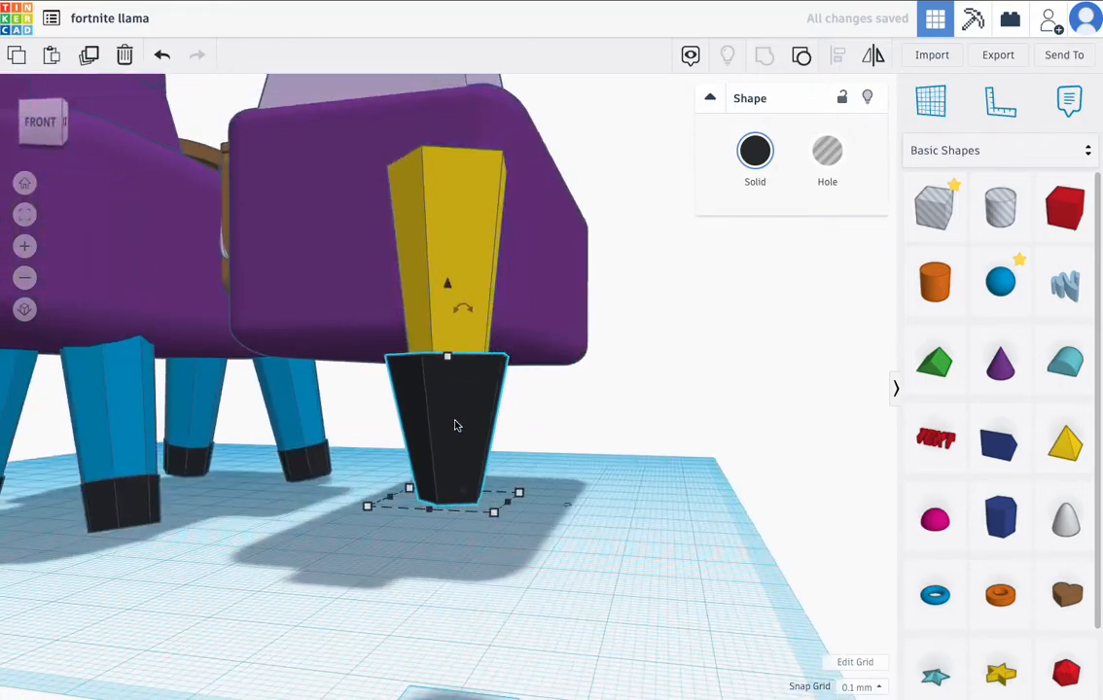
key("Delete")
- Color a new duplicate of the yellow leg segment black and lower it so its upper half sits below the original's top
left_click(450, 350)
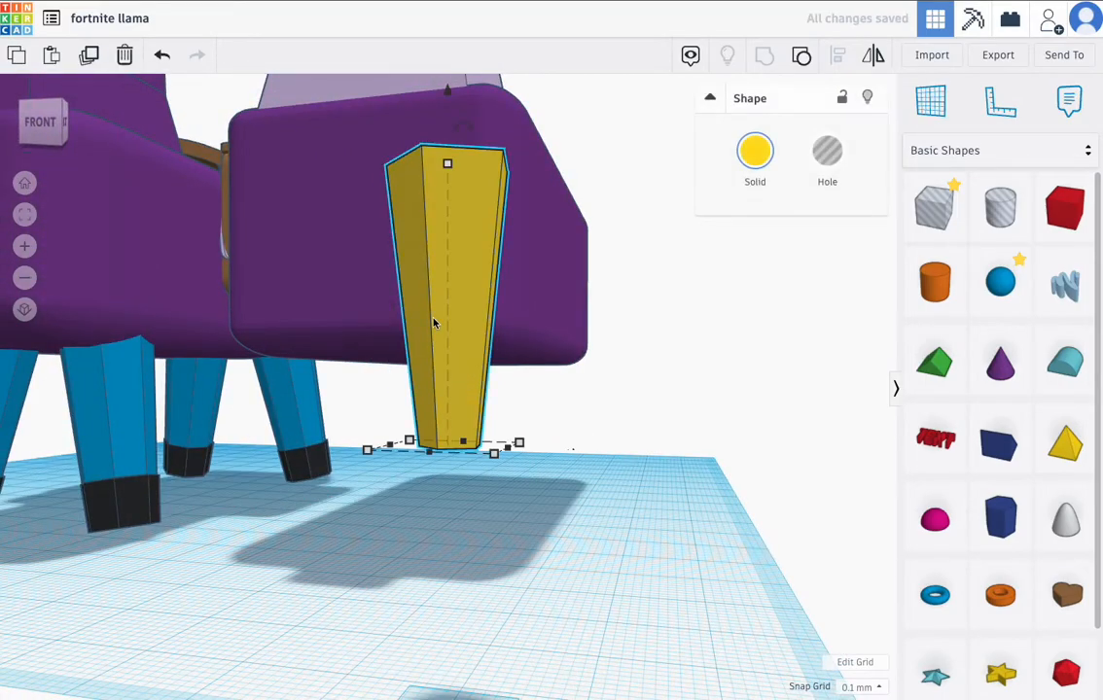
left_click(88, 58)
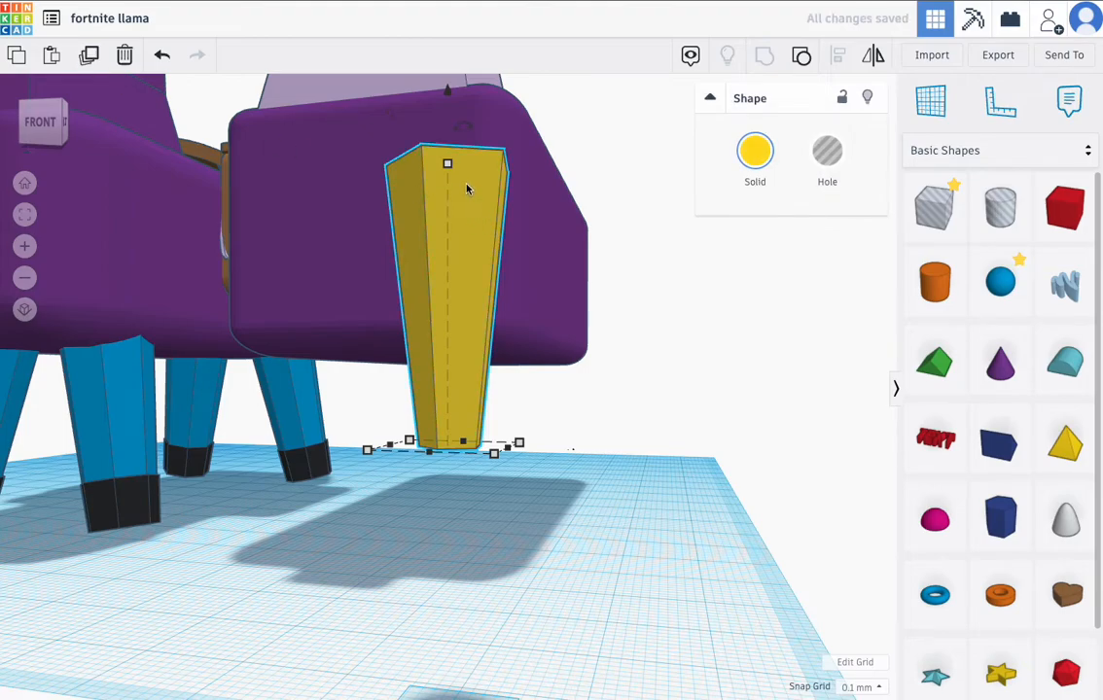
left_click(737, 162)
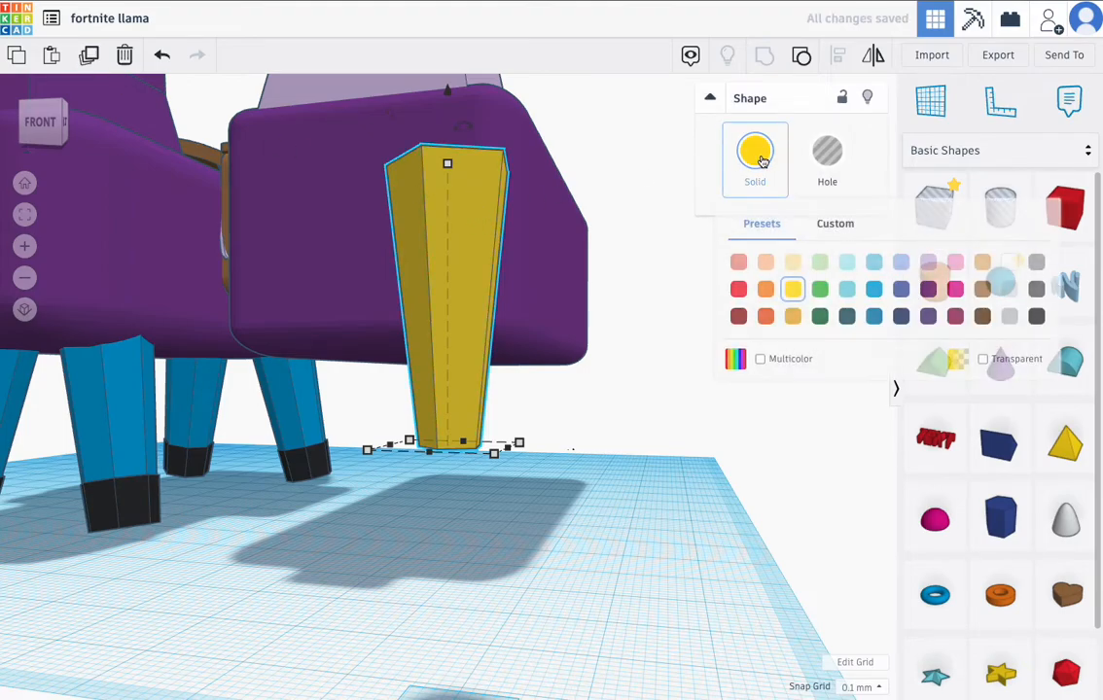
left_click(1035, 316)
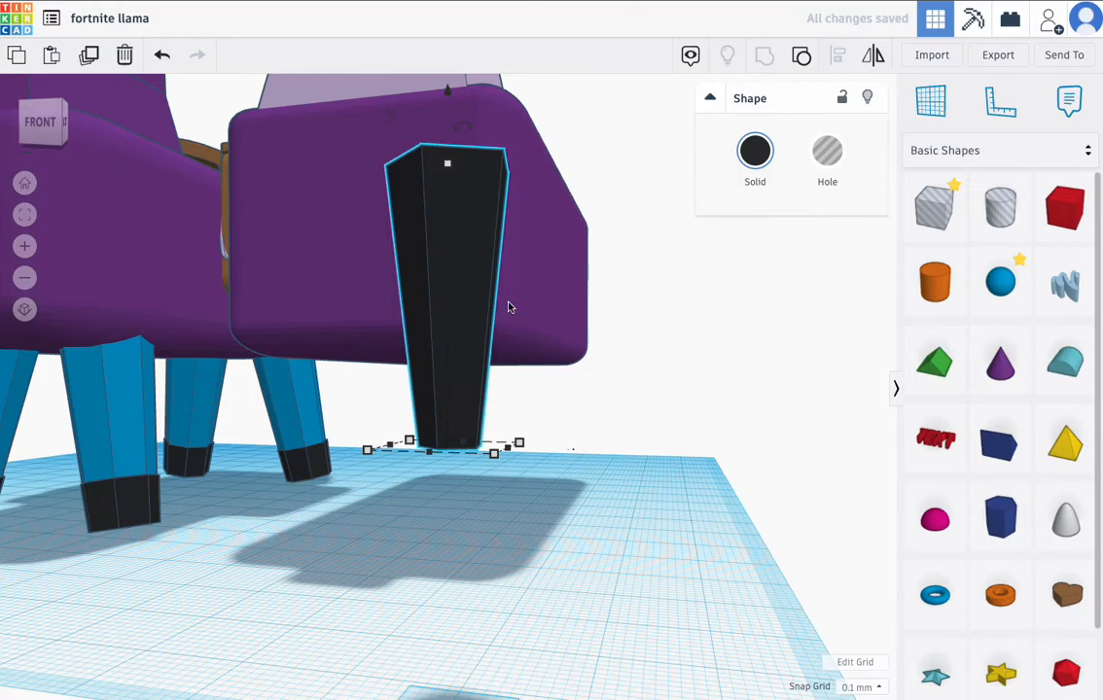
left_click_drag(448, 93, 447, 248)
- Place a 20 mm hole box raised 13.40 mm over the black copy's upper part and group them, leaving only the hoof tip
left_click_drag(938, 223, 447, 636)
left_click_drag(502, 577, 506, 648)
left_click_drag(431, 374, 442, 197)
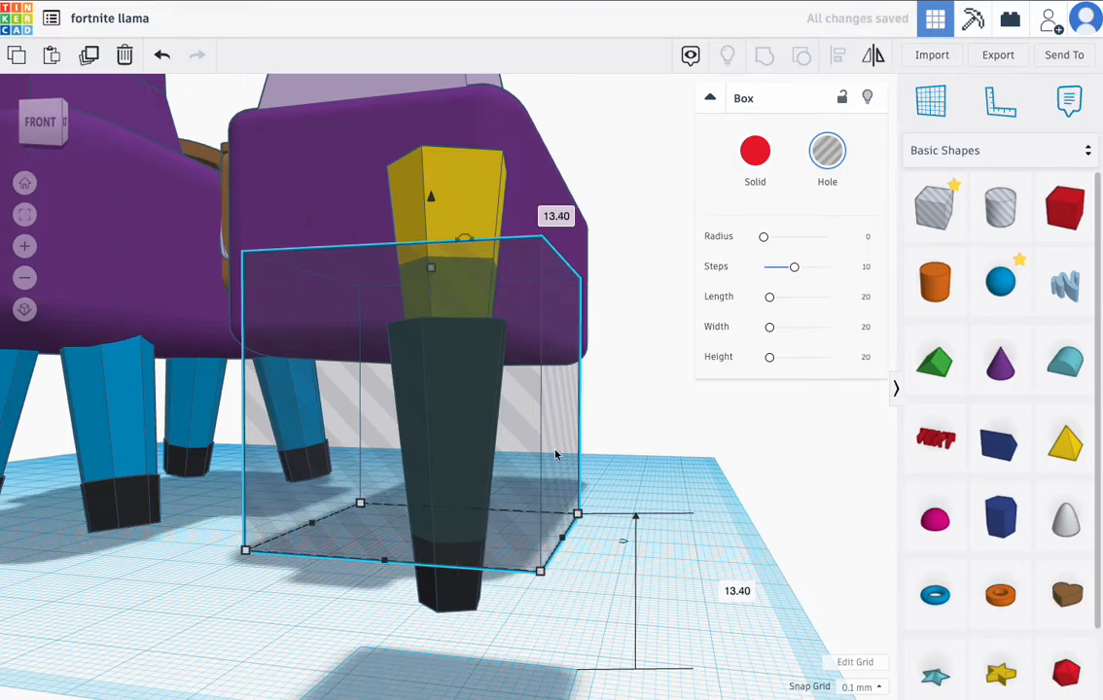
left_click(456, 601, "shift")
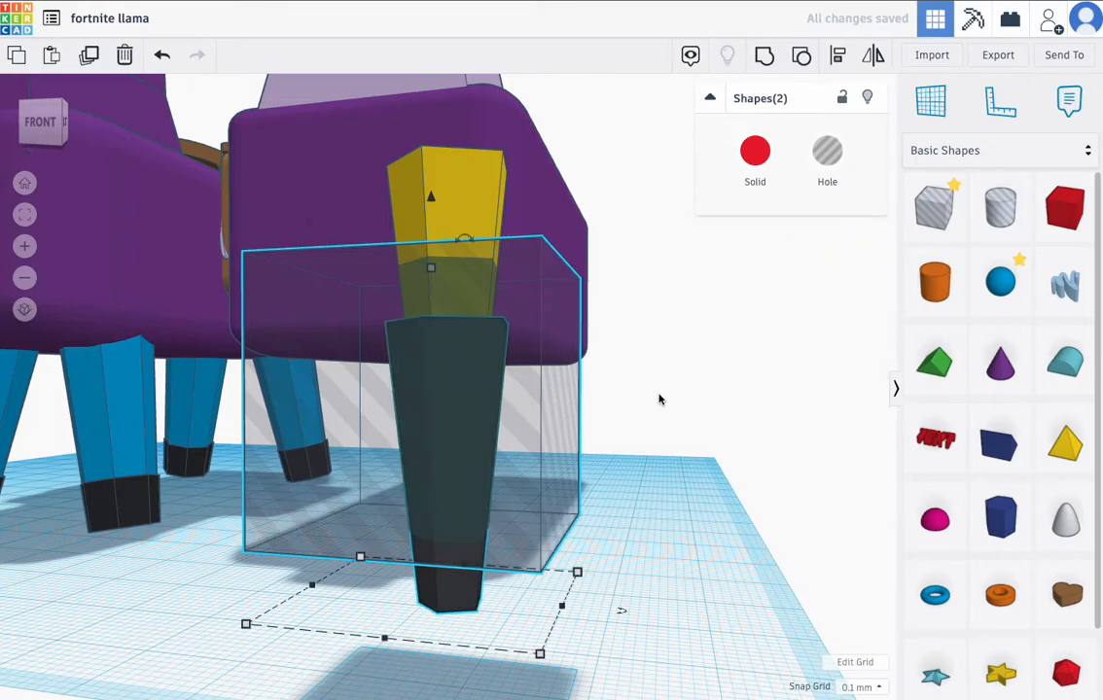
left_click(765, 56)
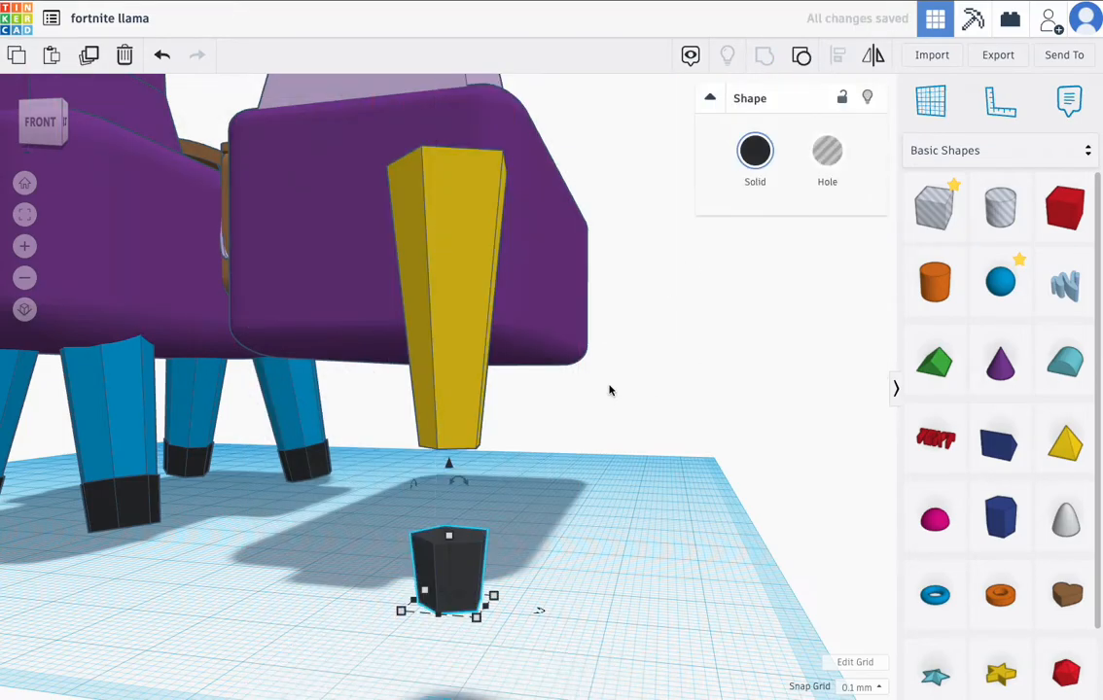
- Raise the black hoof onto the lower end of the yellow leg and color the leg blue
left_click_drag(474, 557, 468, 319)
right_click_drag(519, 416, 538, 344)
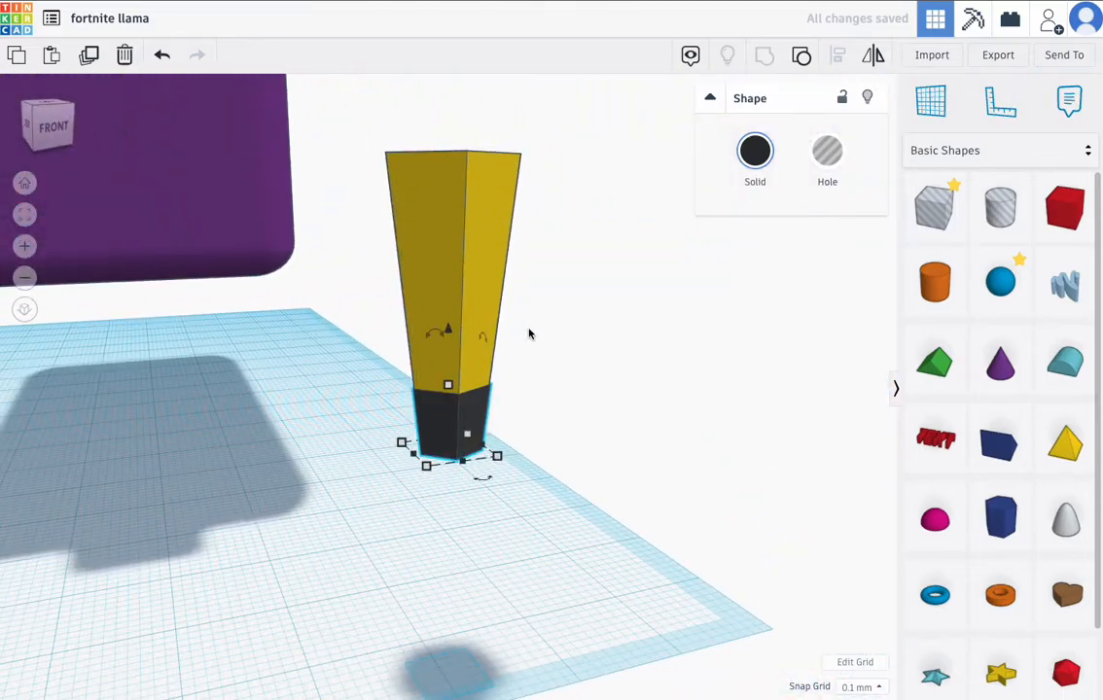
left_click(479, 280)
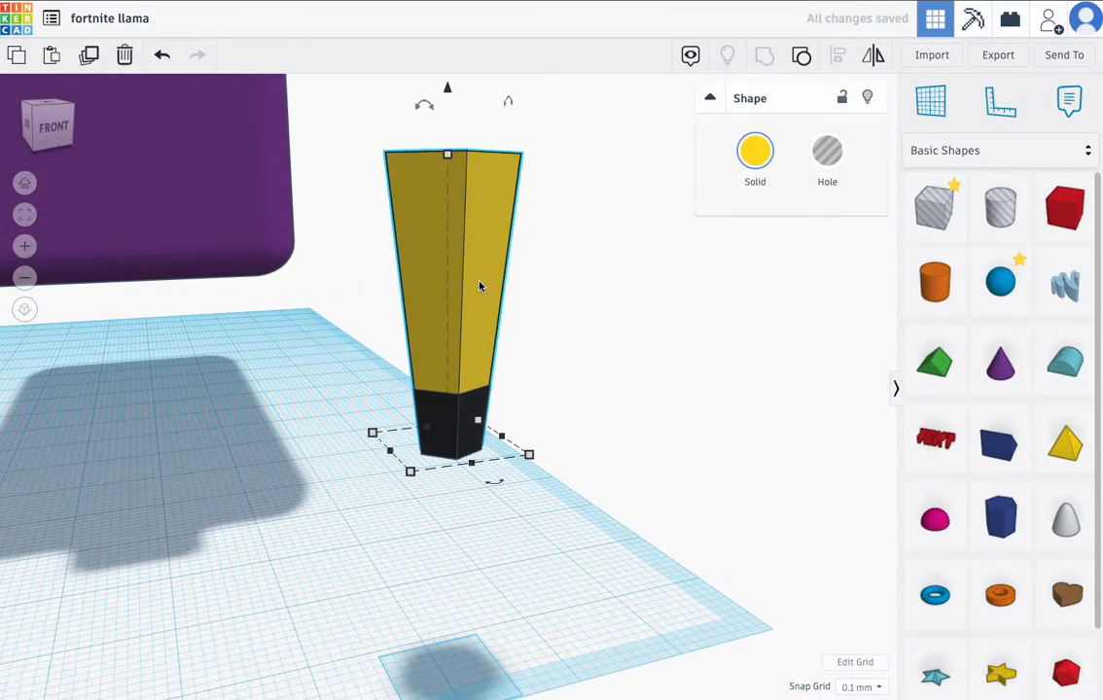
left_click(758, 161)
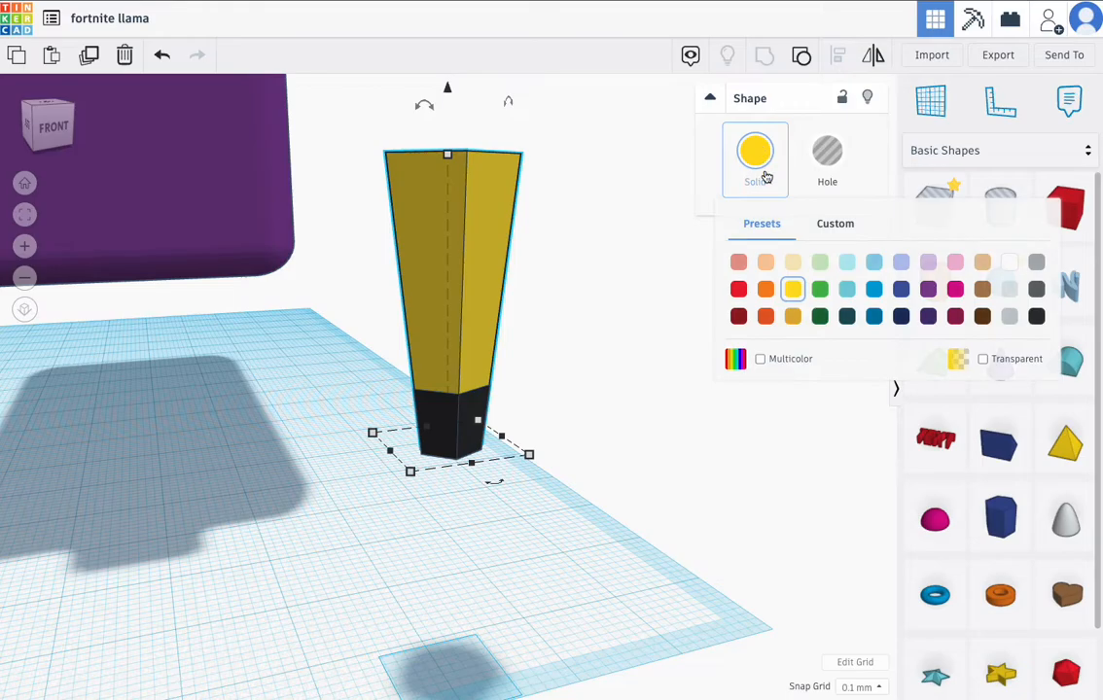
left_click(875, 290)
scroll(507, 296, "down", 3)
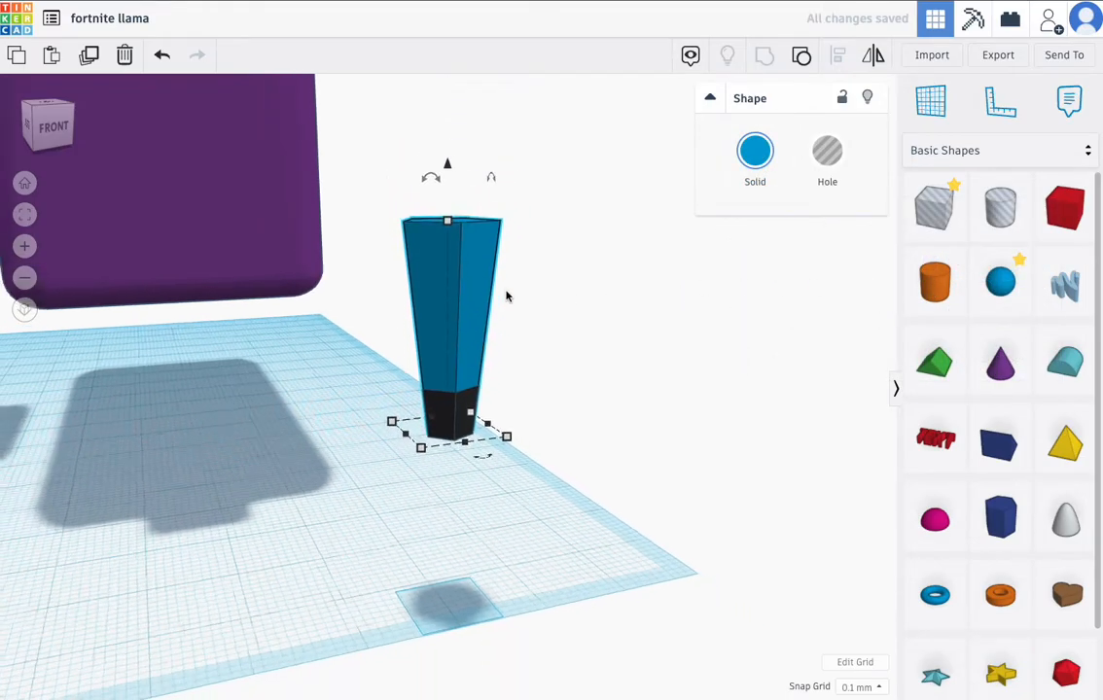
- Move the blue leg together with its hoof under a front corner of the legless llama's body, with its top inside the body
right_click_drag(525, 313, 412, 328)
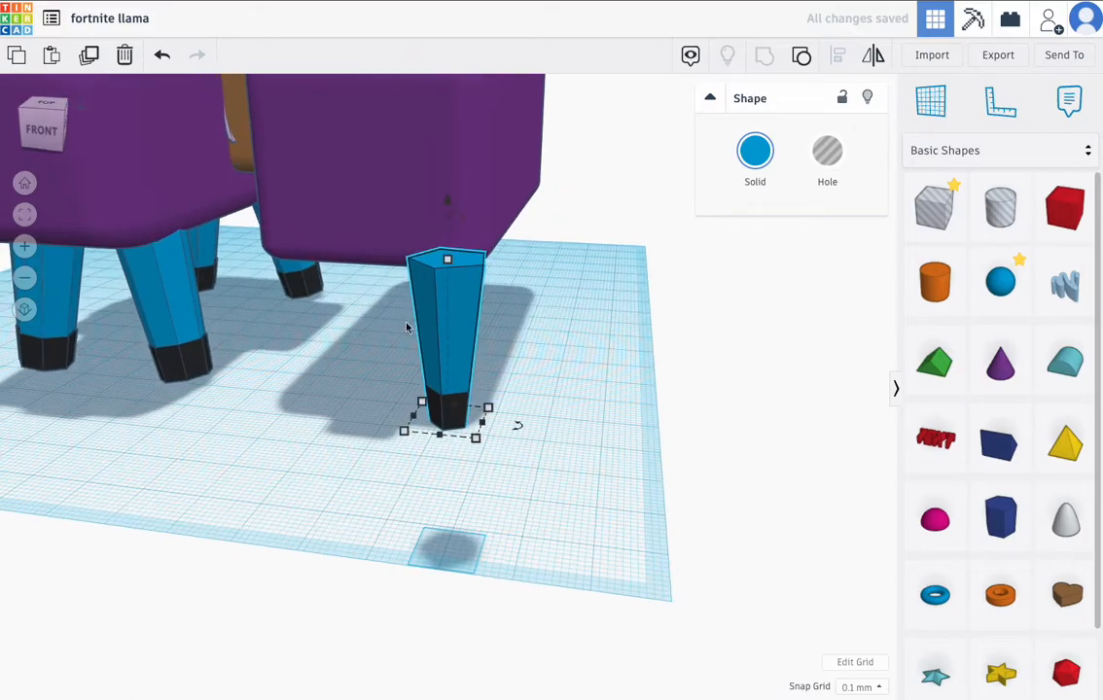
left_click_drag(493, 425, 493, 425)
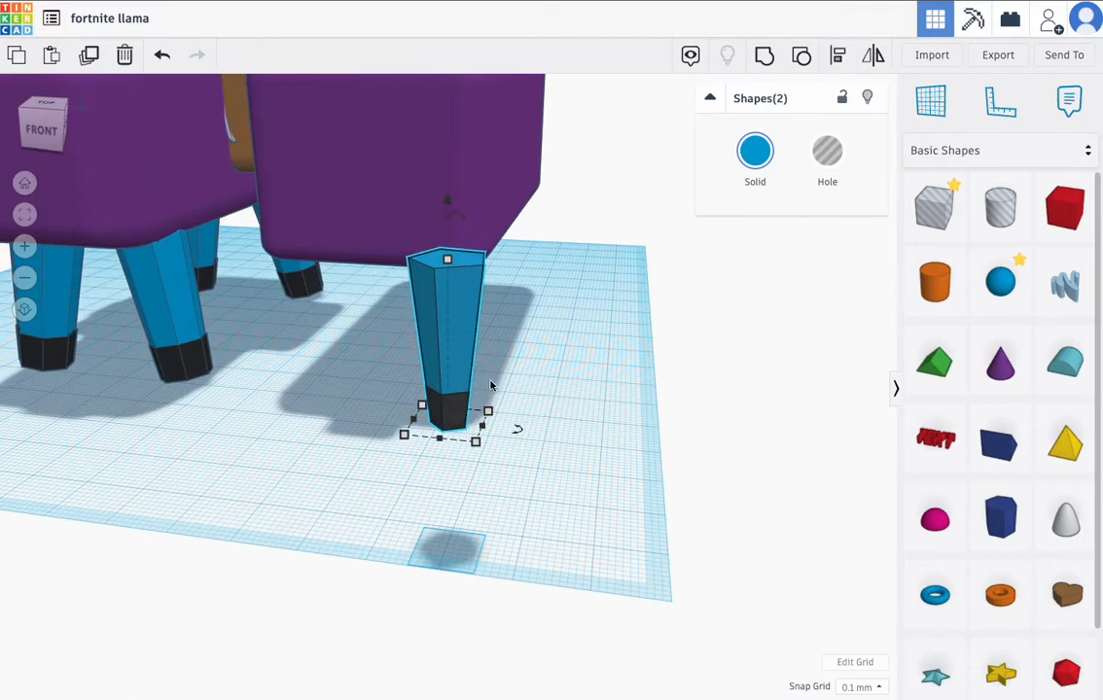
right_click_drag(552, 359, 446, 203)
left_click_drag(445, 202, 582, 292)
left_click_drag(579, 214, 586, 275)
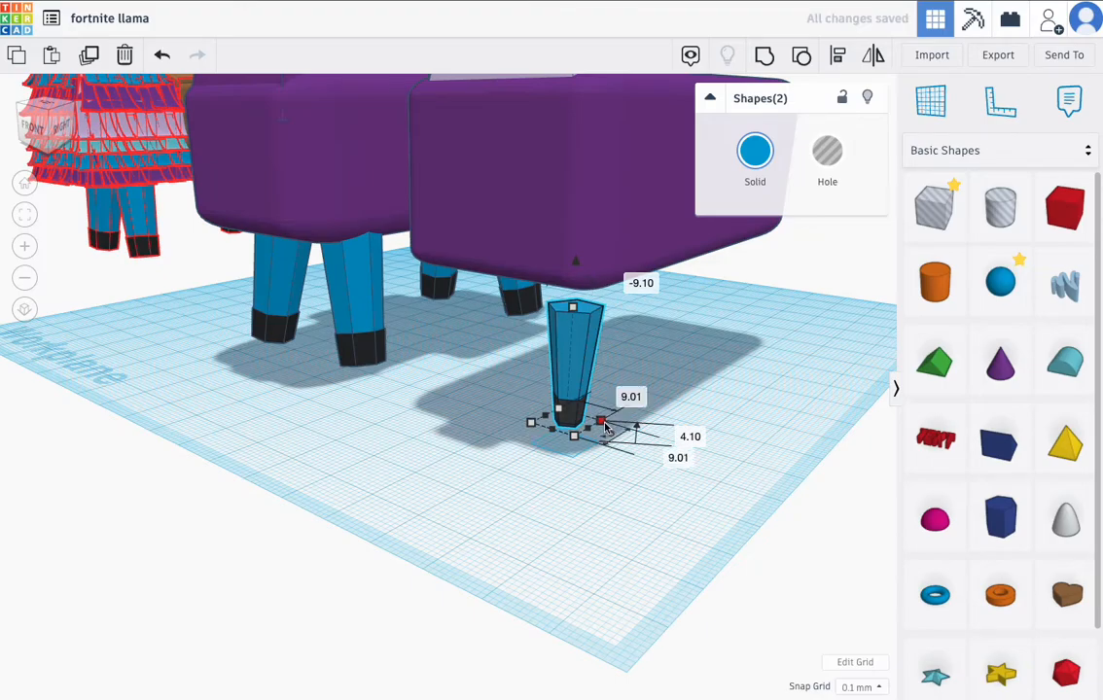
left_click_drag(574, 306, 576, 266)
right_click_drag(576, 267, 528, 304)
left_click_drag(608, 345, 632, 342)
right_click_drag(632, 342, 629, 373)
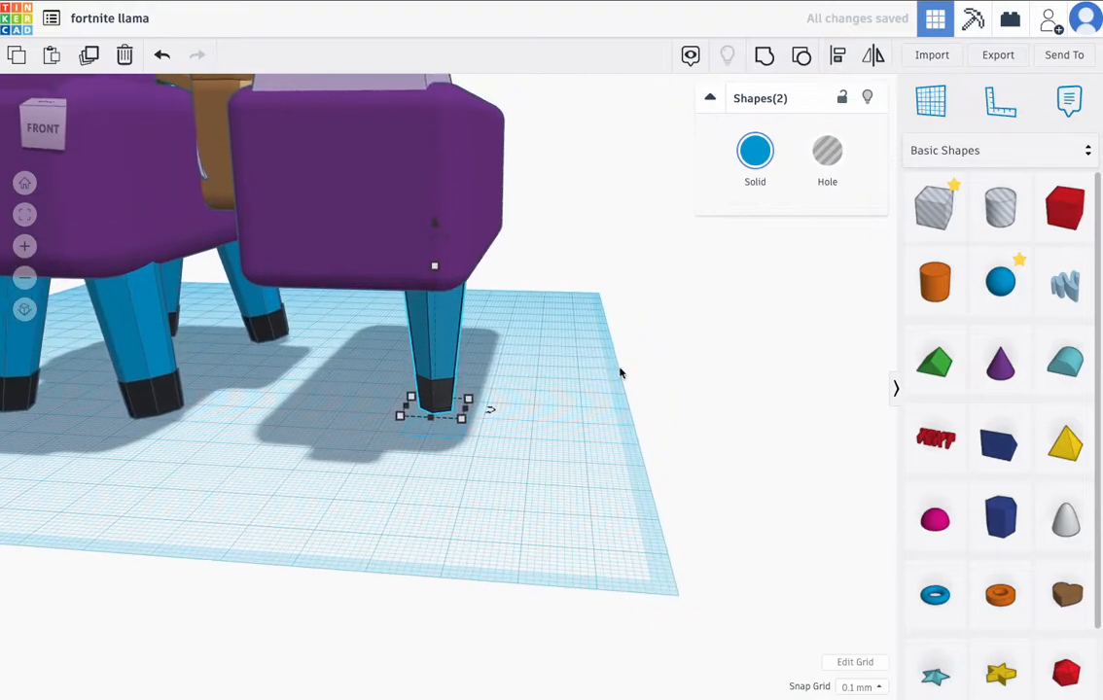
- Duplicate the leg with its hoof and place the copy under the body's other front corner
left_click(97, 62)
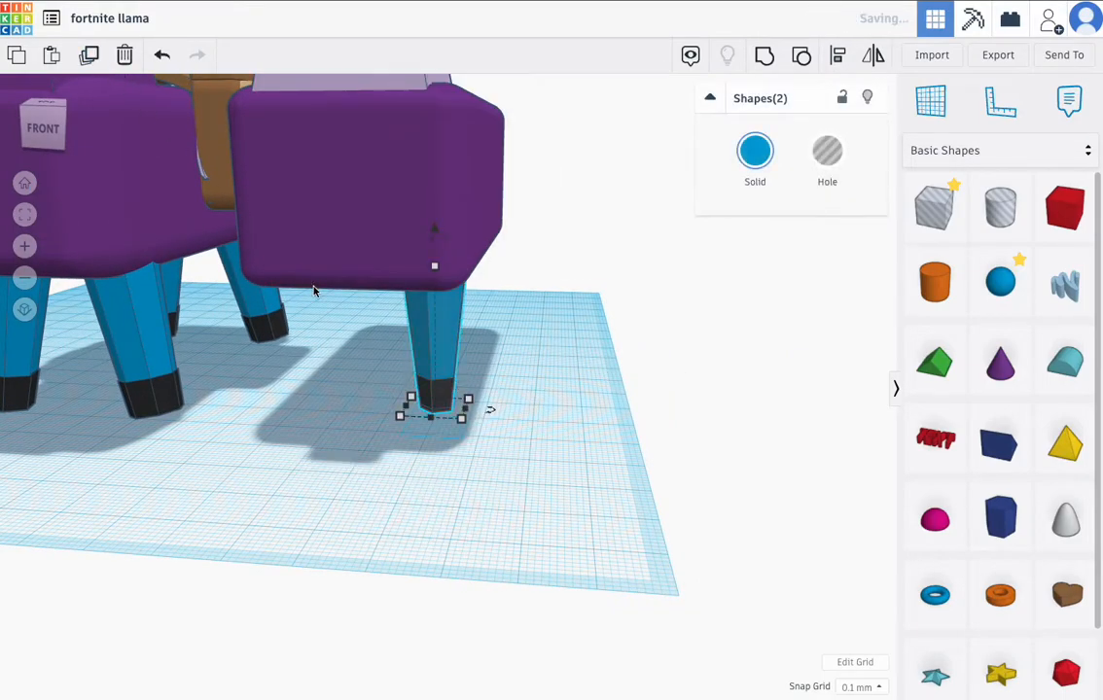
left_click_drag(432, 341, 313, 332)
right_click_drag(313, 332, 221, 289)
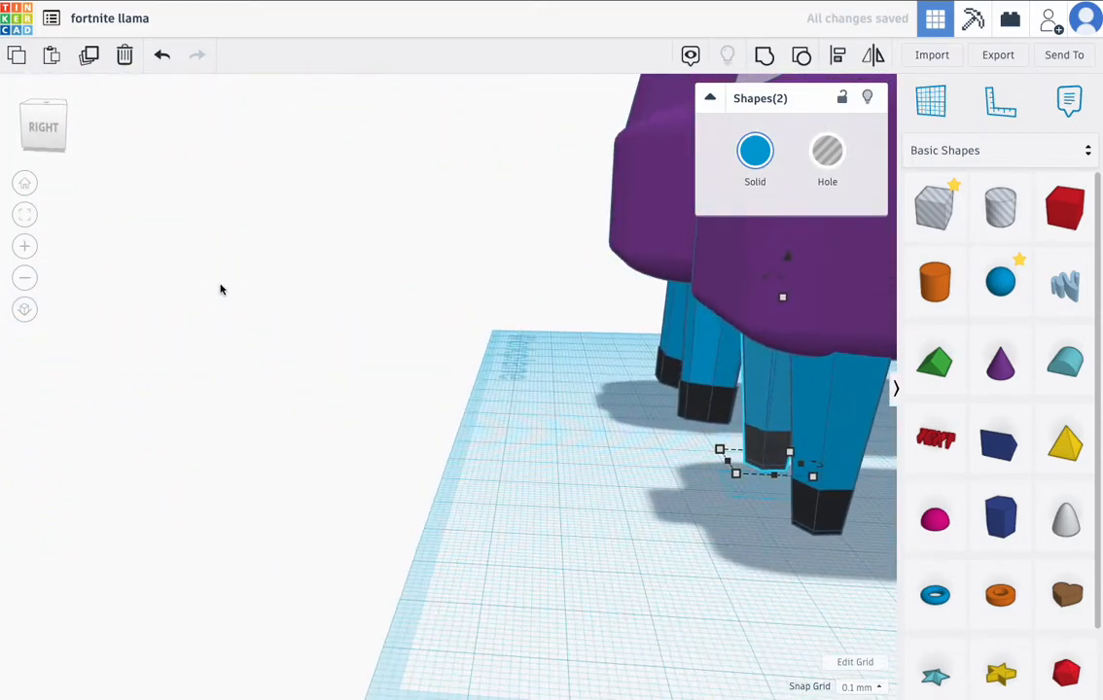
left_click(24, 215)
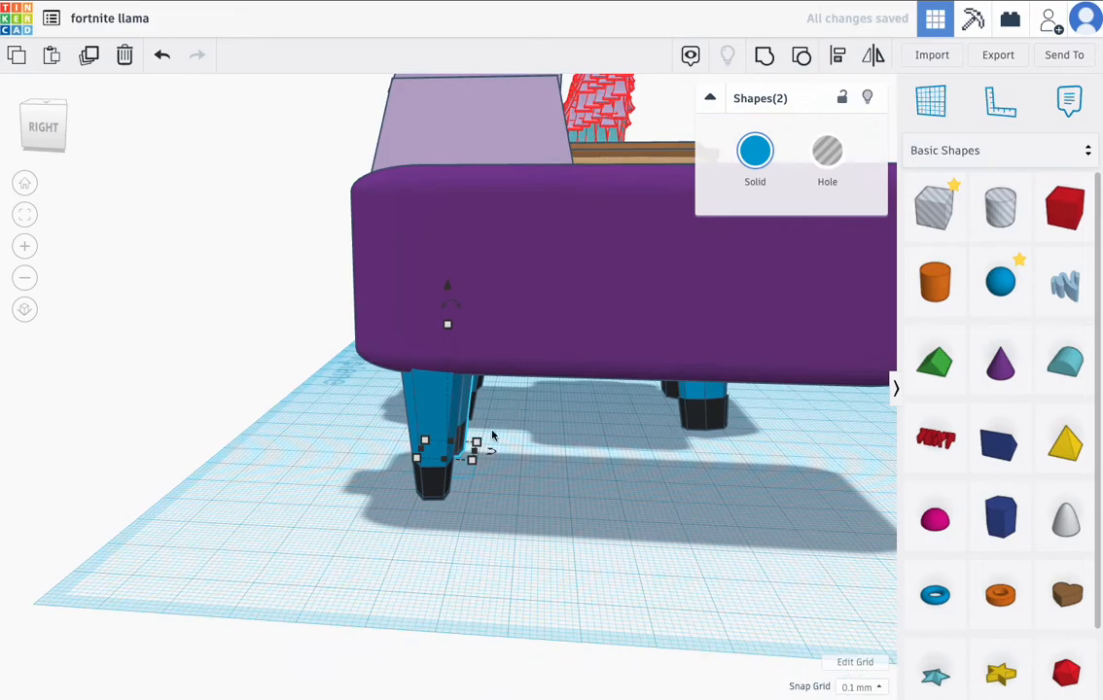
right_click_drag(318, 451, 416, 430)
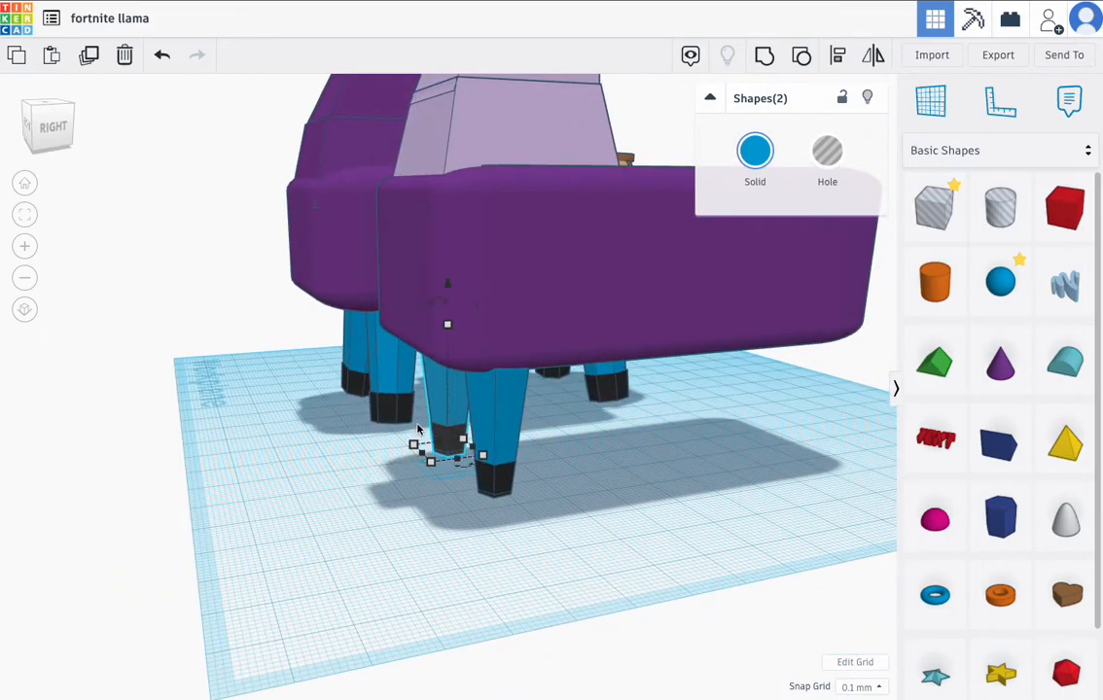
- Try to duplicate both front legs and slide the copies toward the rear of the body
left_click(528, 474, "shift")
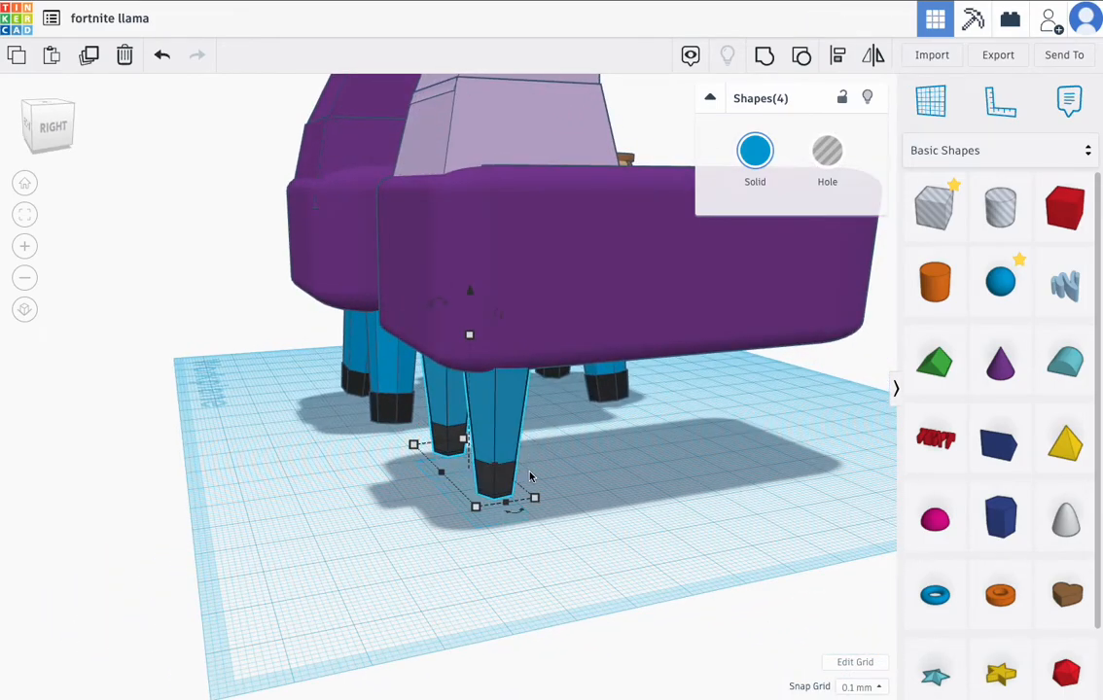
left_click(88, 55)
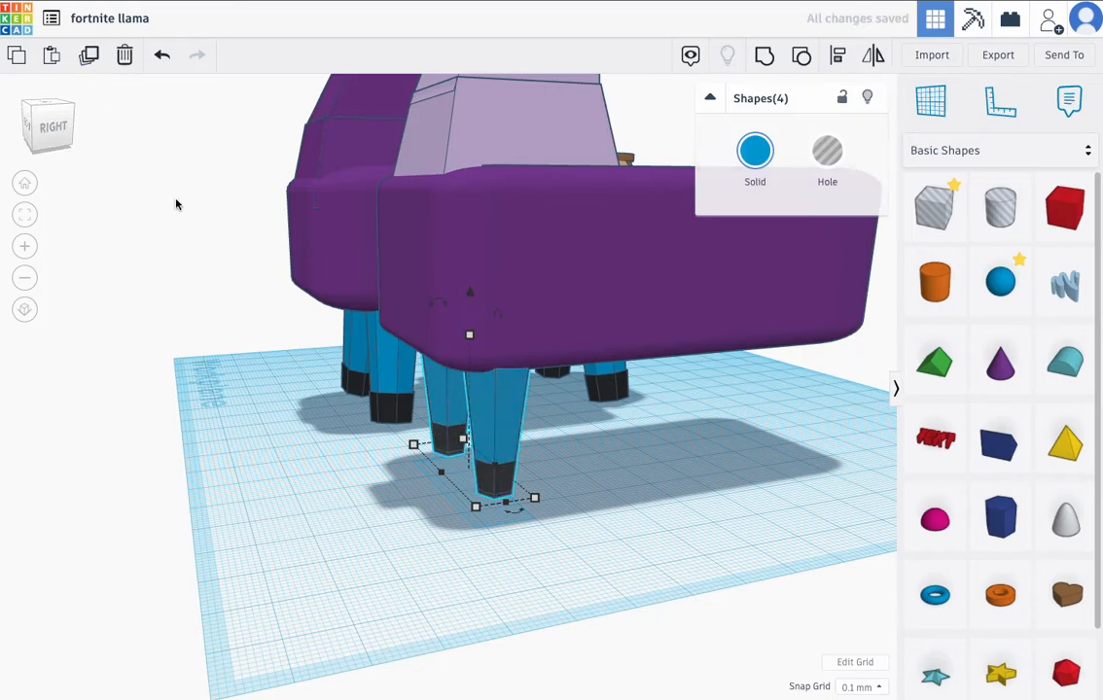
right_click_drag(500, 416, 536, 436)
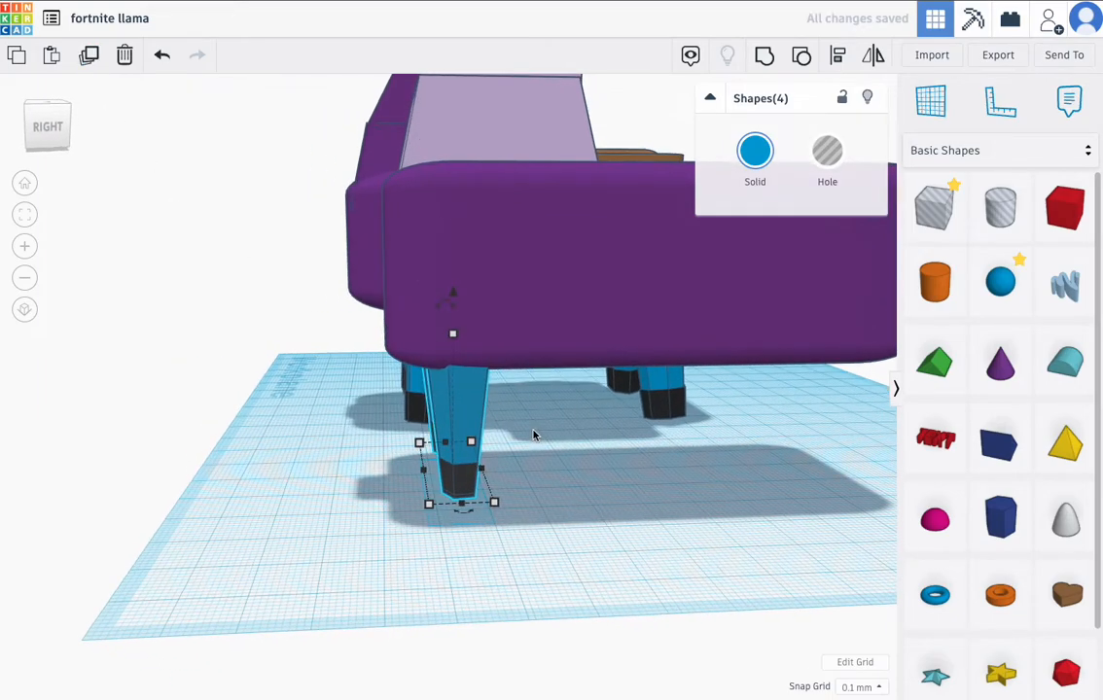
key("Right")
key("Right")
key("Right")
key("Right")
key("Right")
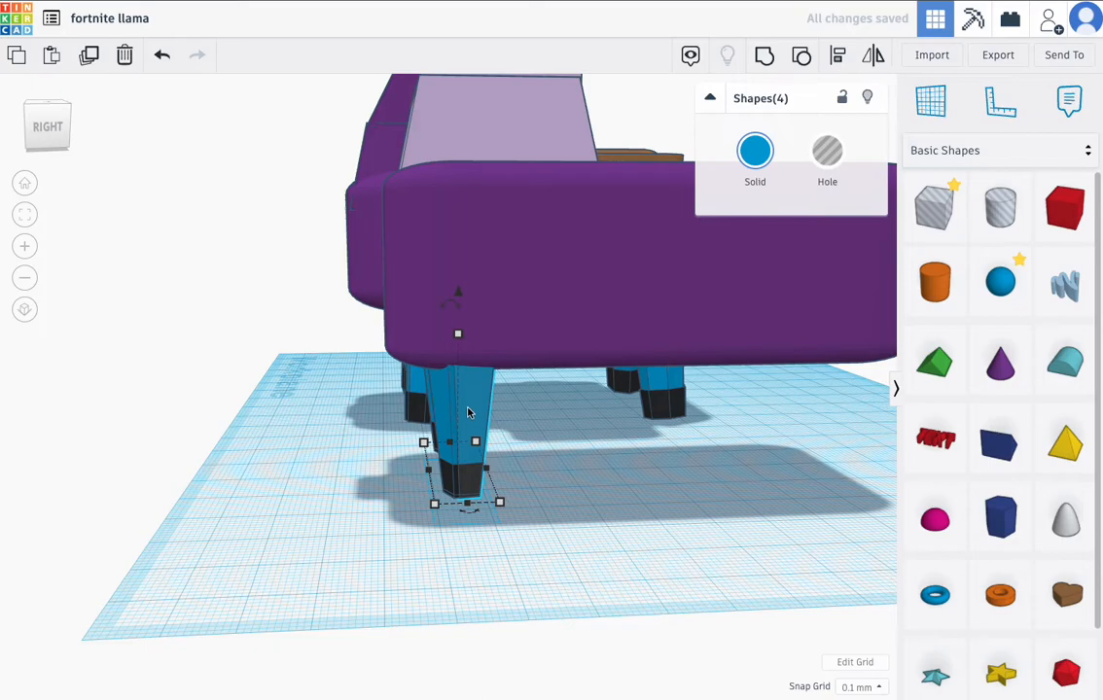
left_click_drag(466, 412, 787, 438)
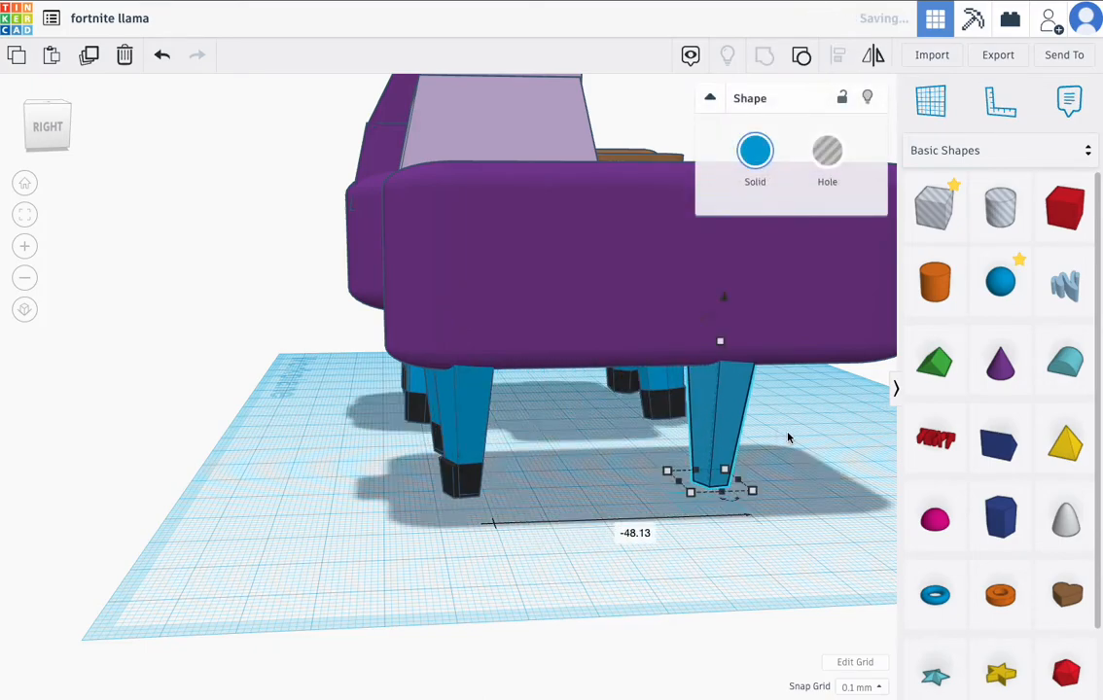
key("ctrl+z")
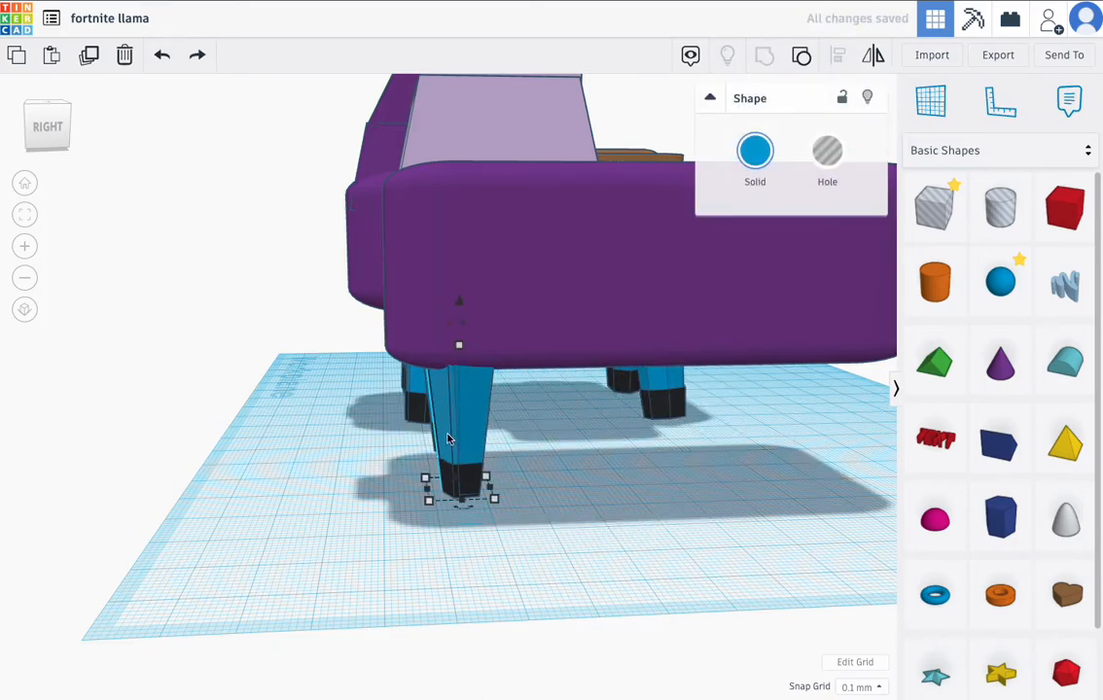
right_click_drag(413, 433, 590, 438)
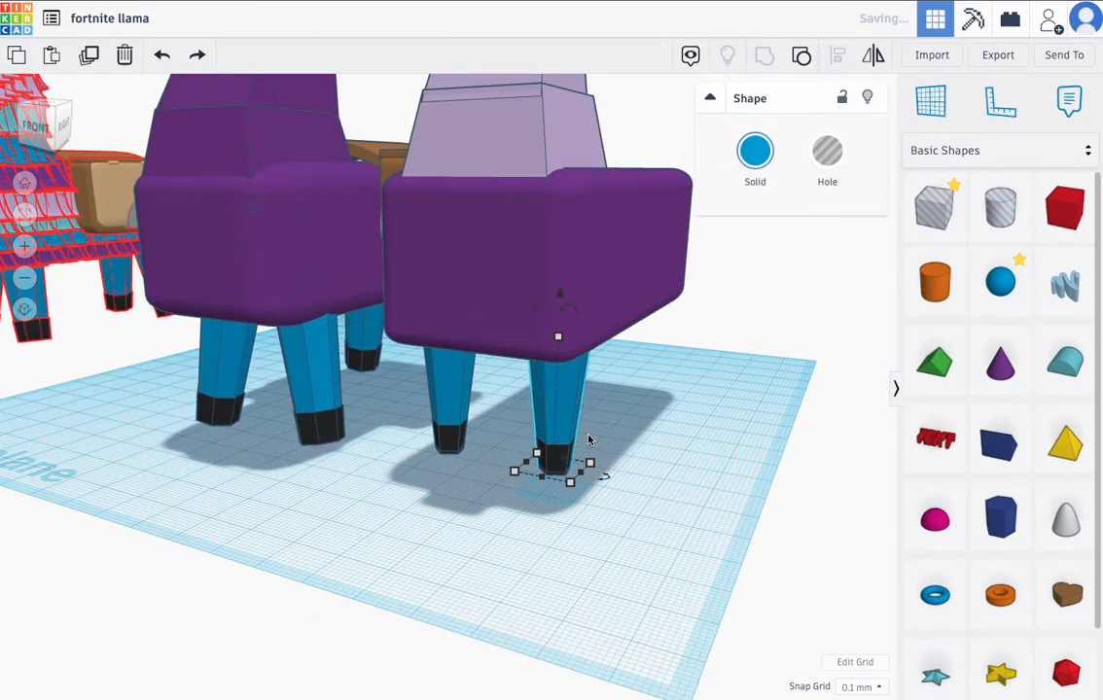
left_click(426, 418)
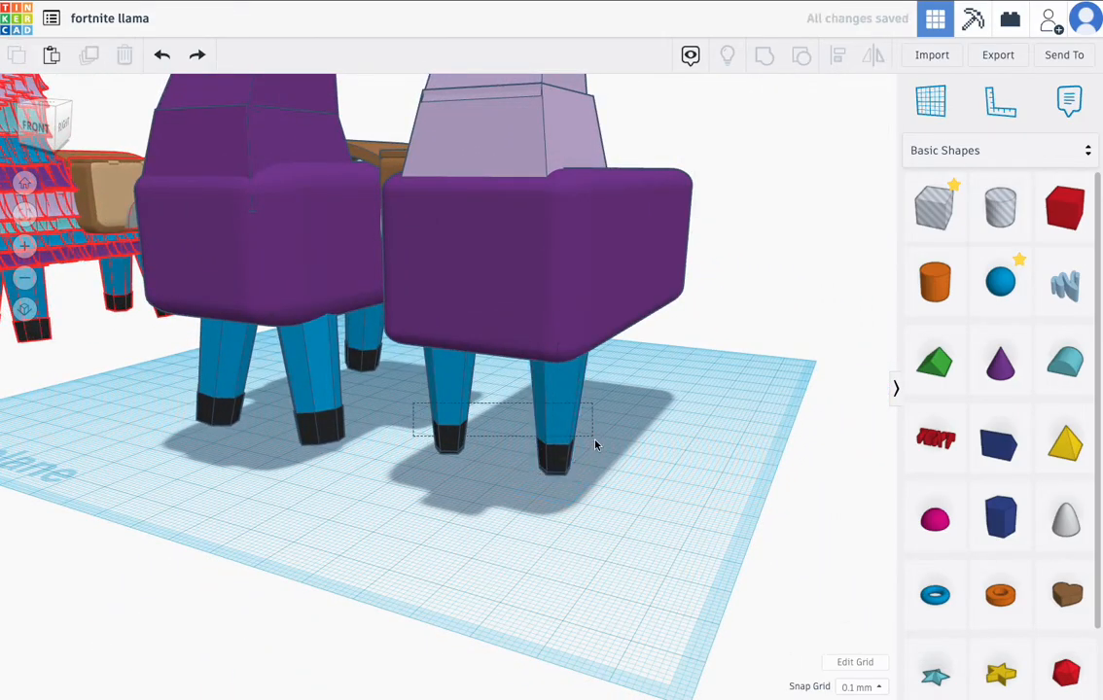
left_click_drag(590, 441, 592, 443)
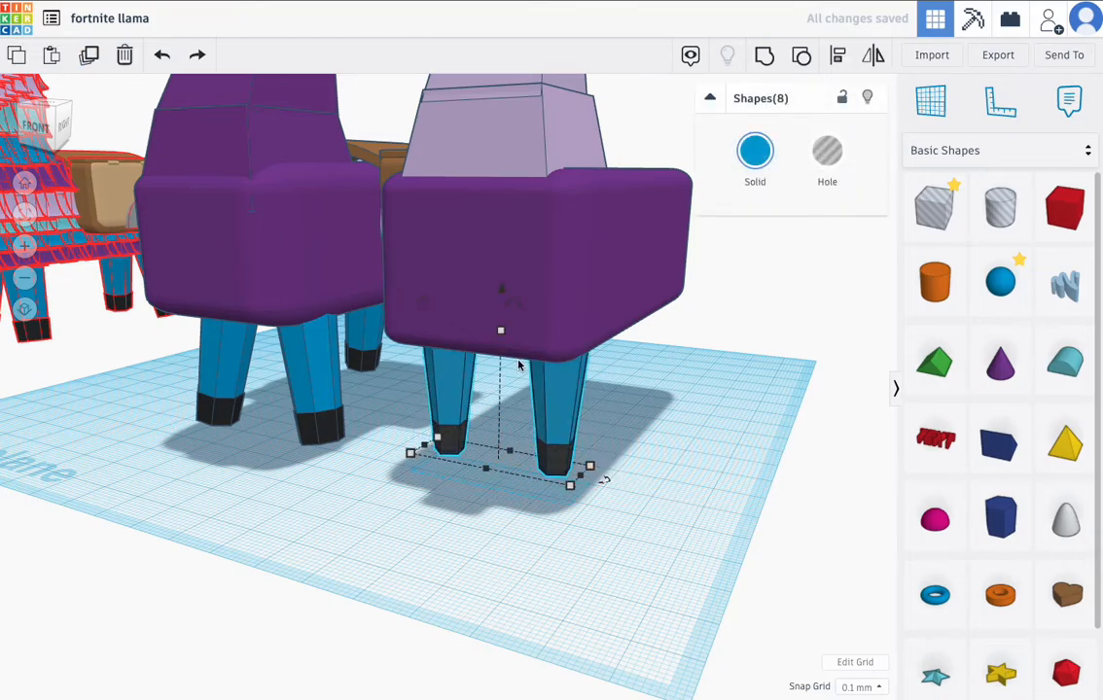
left_click(450, 455)
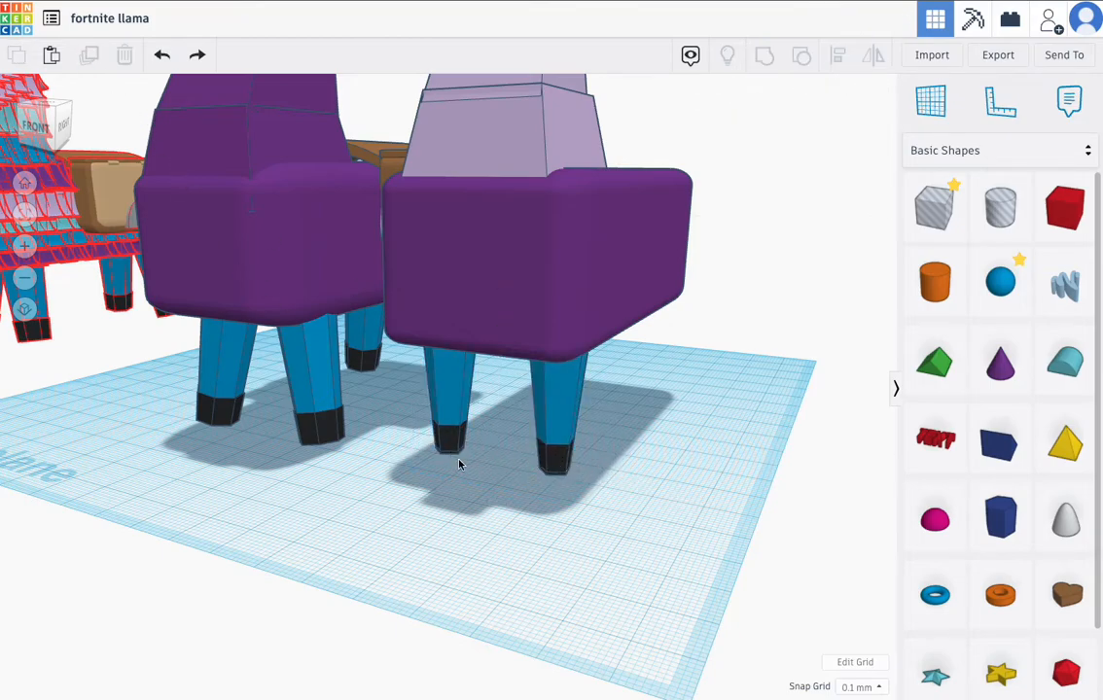
left_click(449, 450)
left_click(559, 455)
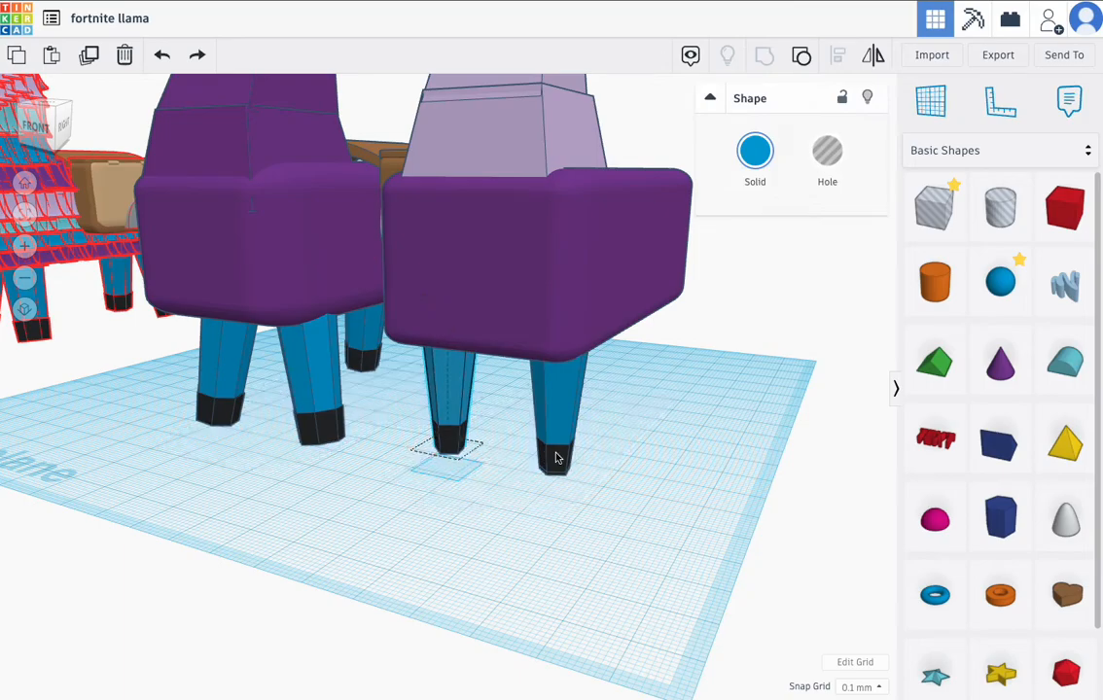
left_click(395, 384)
left_click_drag(570, 458, 582, 466)
left_click(89, 56)
right_click_drag(389, 299, 517, 431)
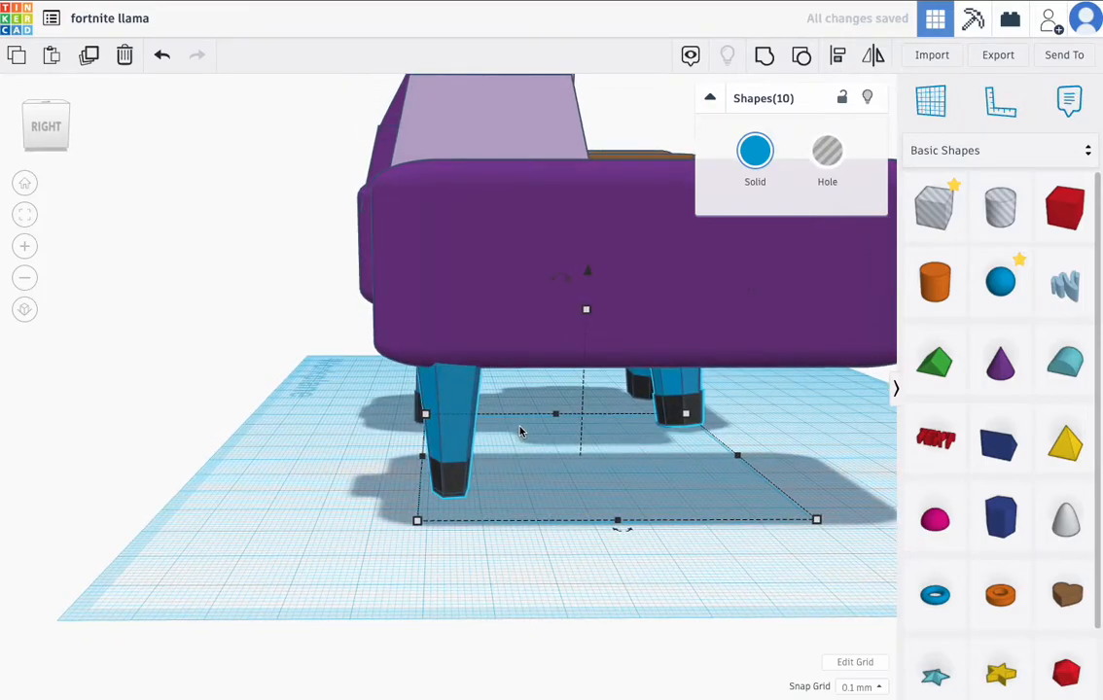
key("Right")
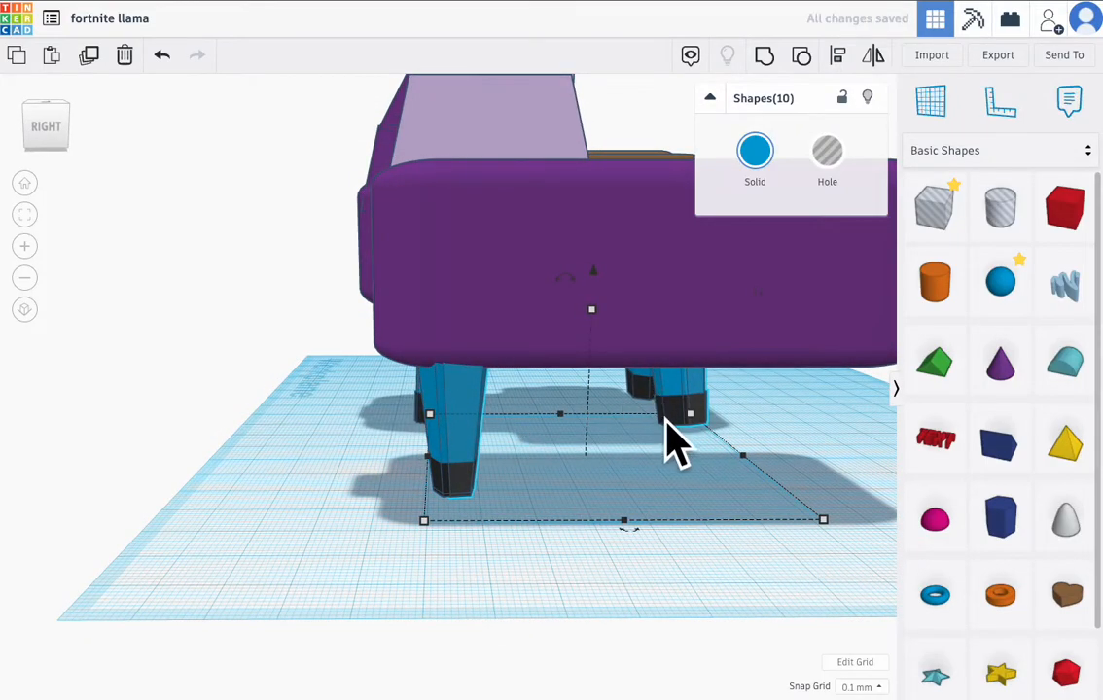
key("ctrl+z")
key("ctrl+z")
- Duplicate both front legs with their hooves and move the copies under the rear end of the new llama's body
right_click_drag(655, 426, 445, 424)
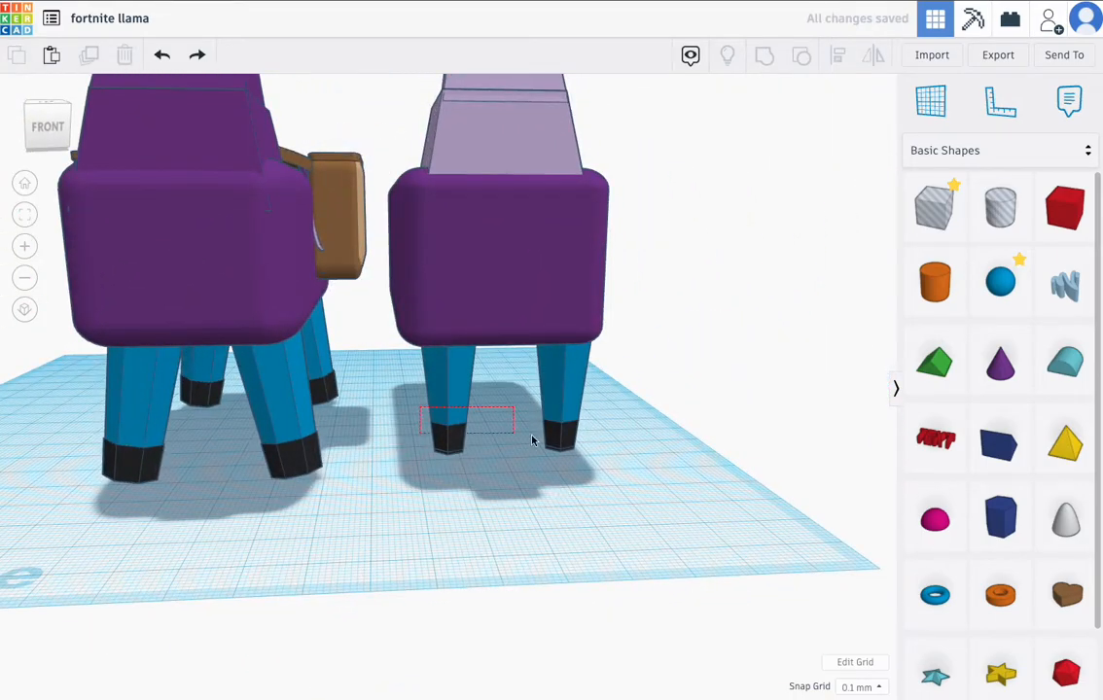
left_click_drag(514, 437, 596, 462)
left_click(90, 58)
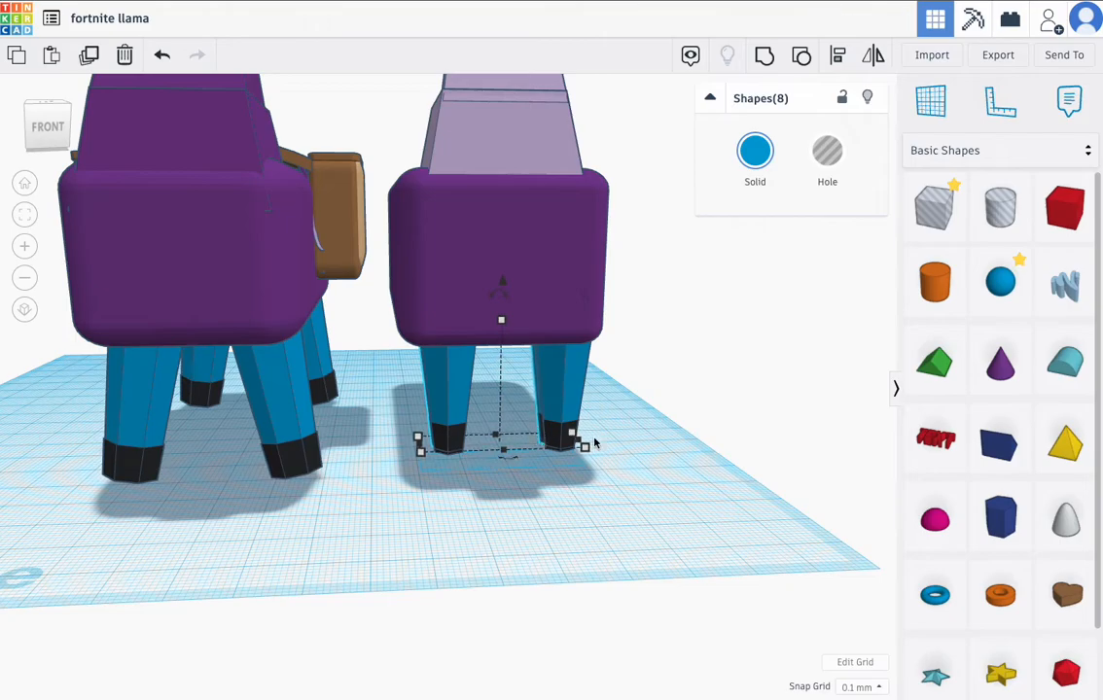
right_click_drag(663, 446, 487, 435)
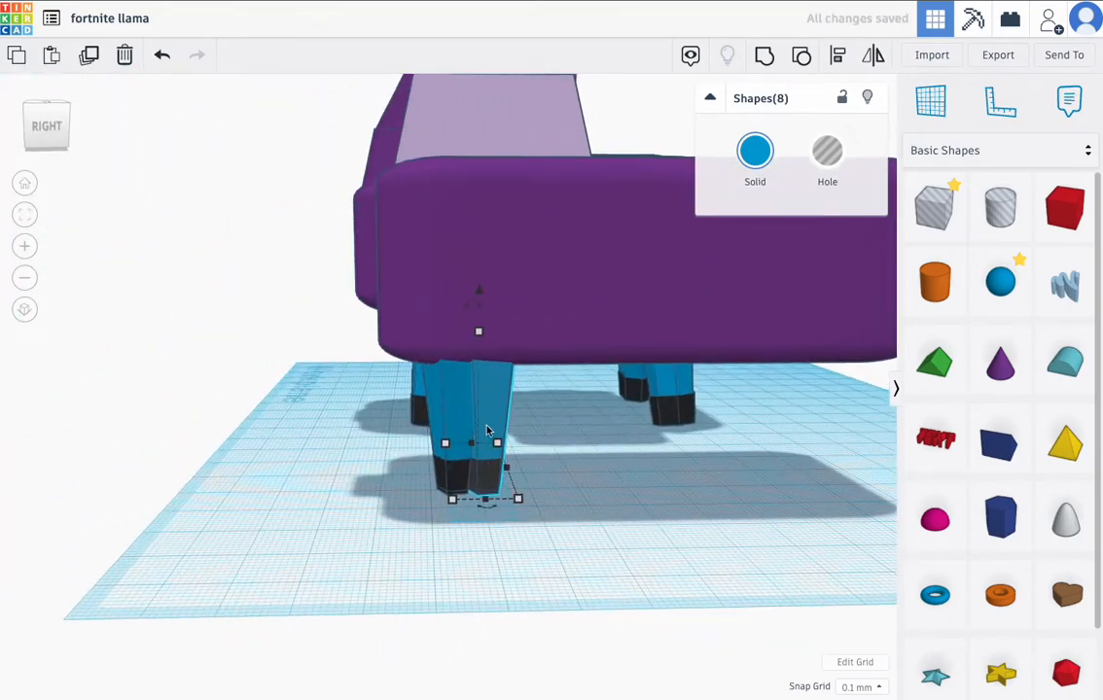
left_click_drag(489, 424, 863, 448)
right_click_drag(863, 451, 803, 450)
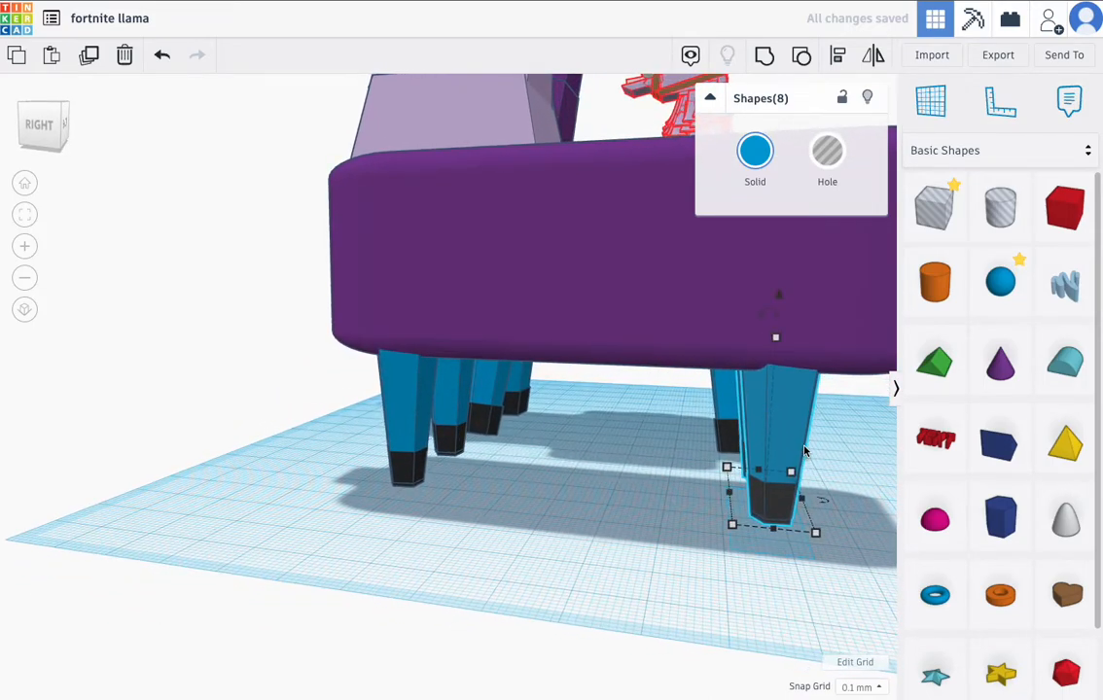
- Tilt the rear pair of legs slightly toward the rear and the front pair slightly toward the front
left_click_drag(771, 323, 761, 311)
right_click_drag(331, 403, 362, 344)
right_click_drag(650, 433, 315, 381)
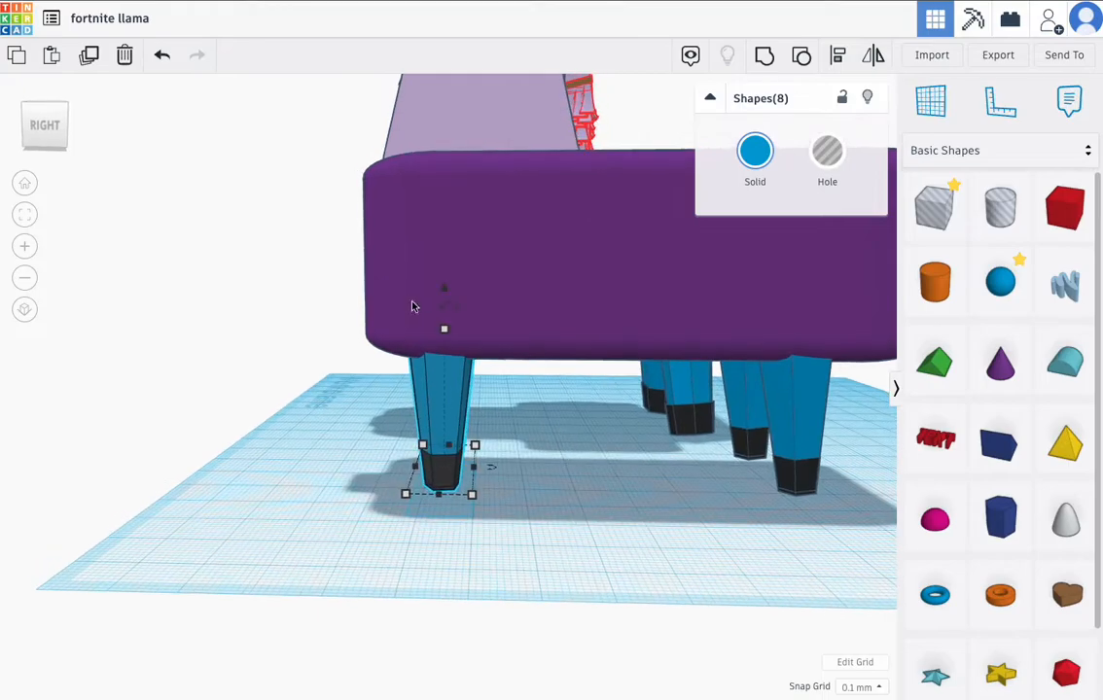
left_click_drag(443, 302, 448, 308)
right_click_drag(357, 389, 594, 406)
- Select the two legs on each side of the body in turn and tilt each pair slightly outward
left_click(624, 405)
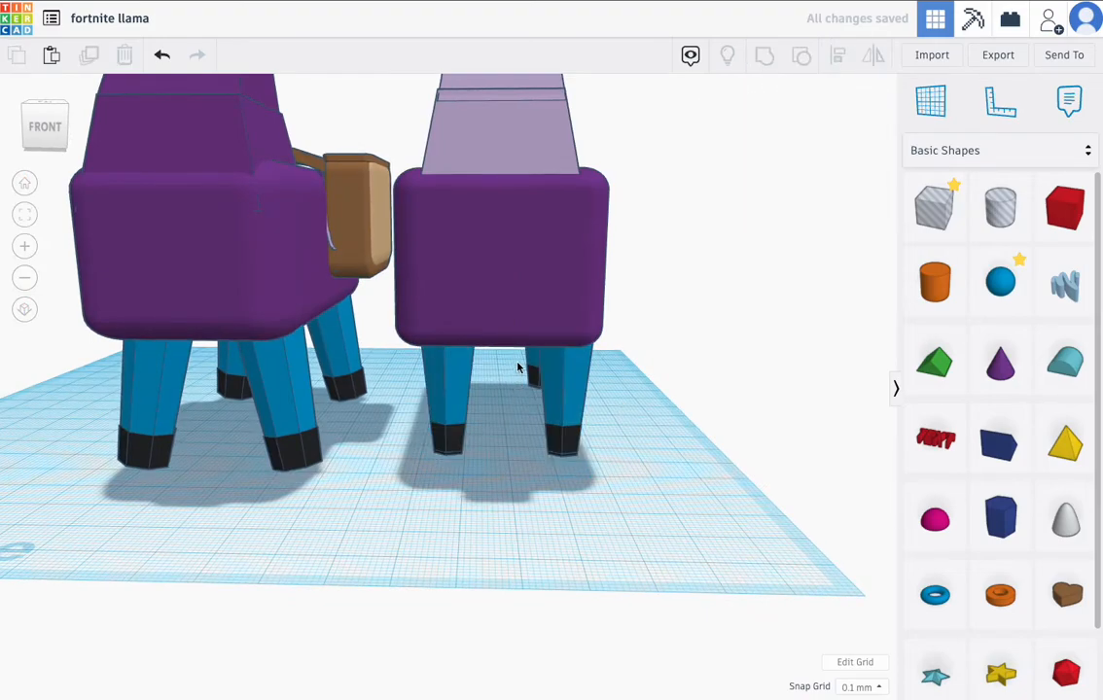
left_click_drag(592, 442, 594, 443)
left_click_drag(550, 272, 546, 268)
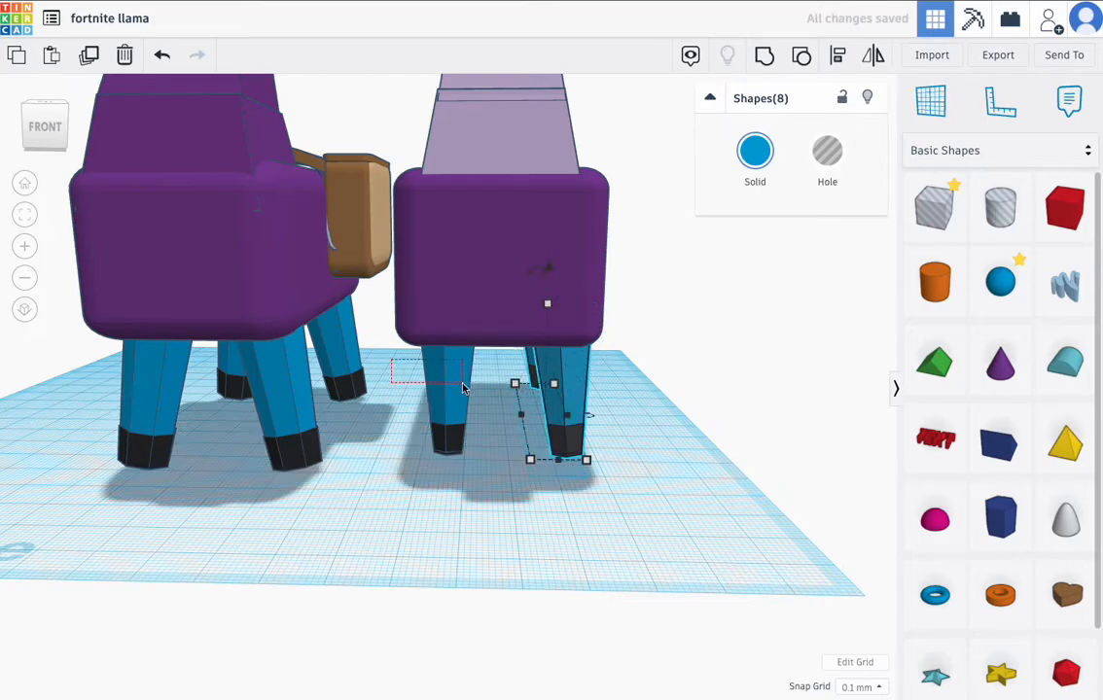
left_click_drag(479, 445, 480, 446)
left_click_drag(465, 282, 467, 275)
left_click(616, 411)
- Add a solid red box on the workplane beside the new llama's body as the start of a saddlebag
right_click_drag(615, 412, 464, 412)
right_click_drag(576, 408, 426, 383)
scroll(539, 366, "down", 5)
scroll(587, 367, "up", 5)
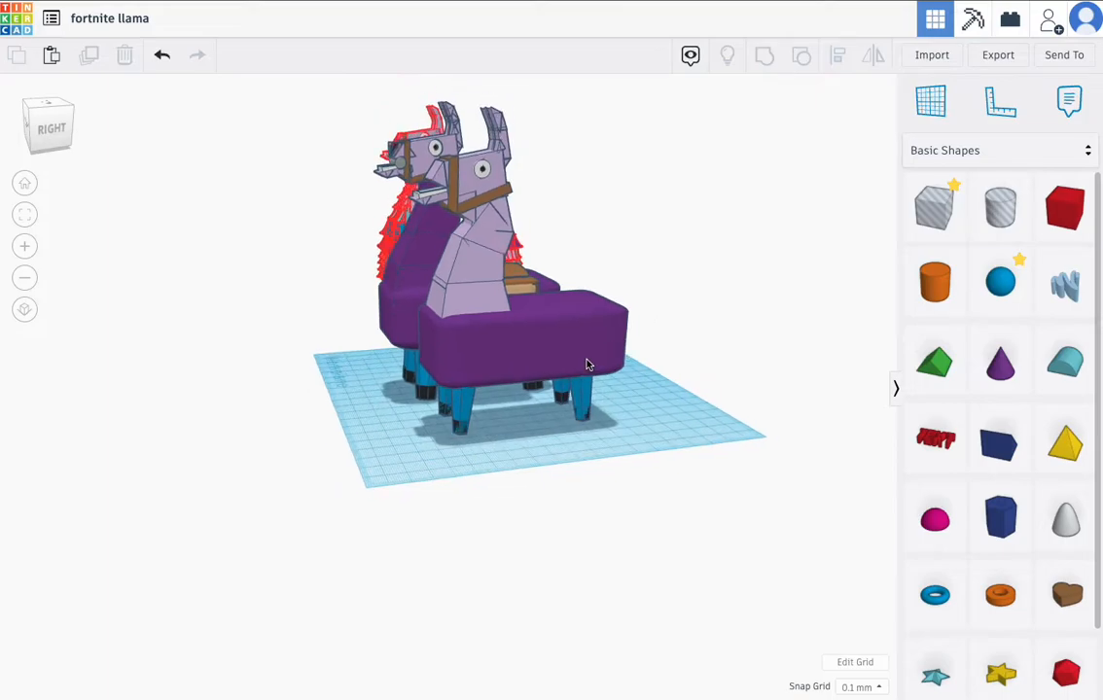
right_click_drag(679, 320, 406, 313)
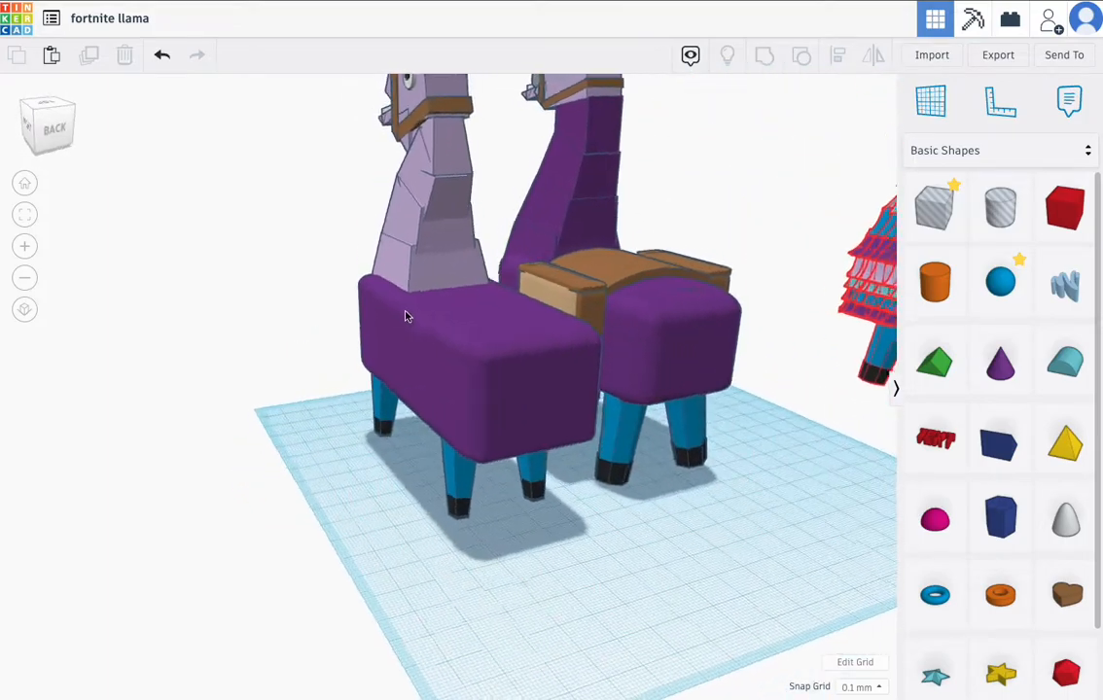
left_click(593, 311)
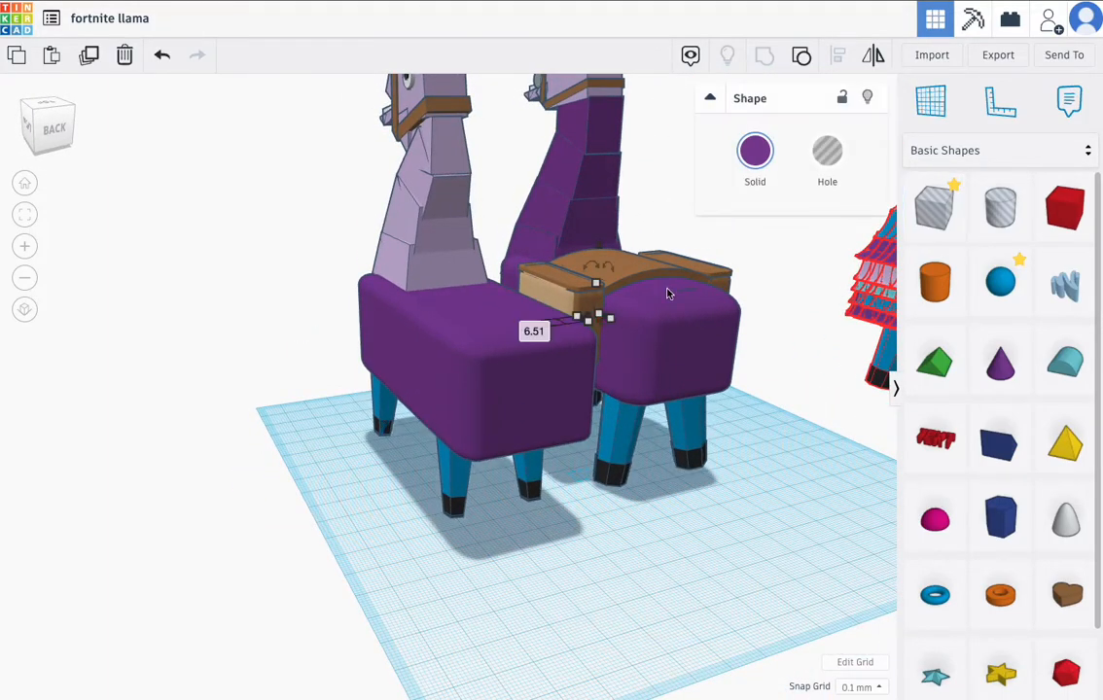
left_click(571, 308)
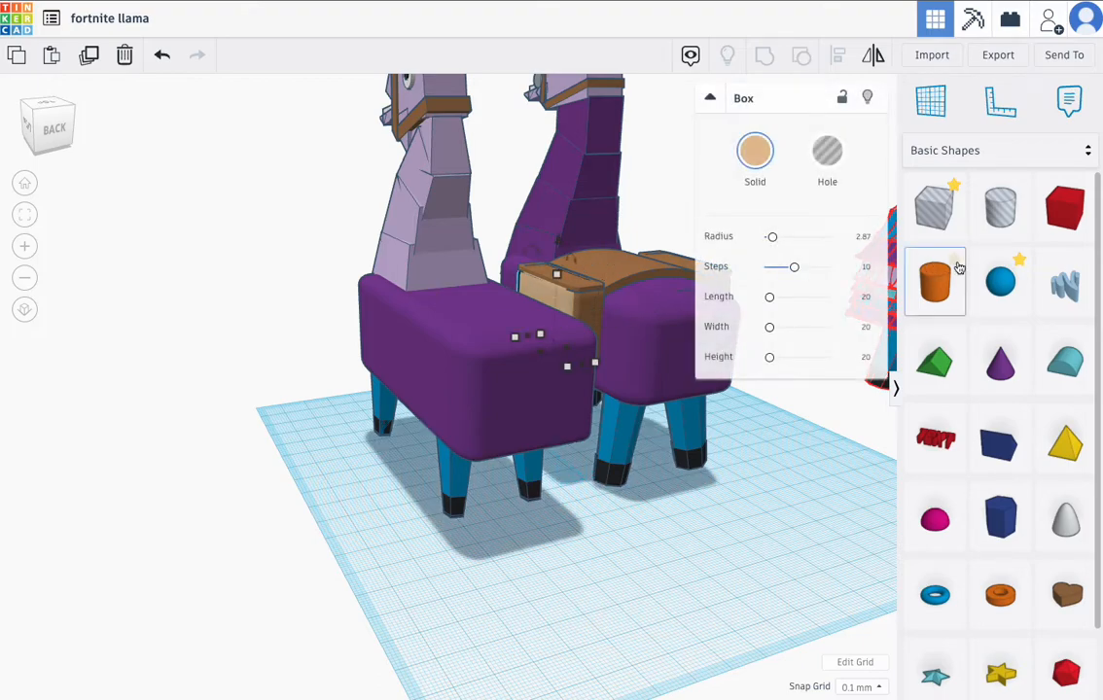
left_click(760, 429)
left_click(589, 313)
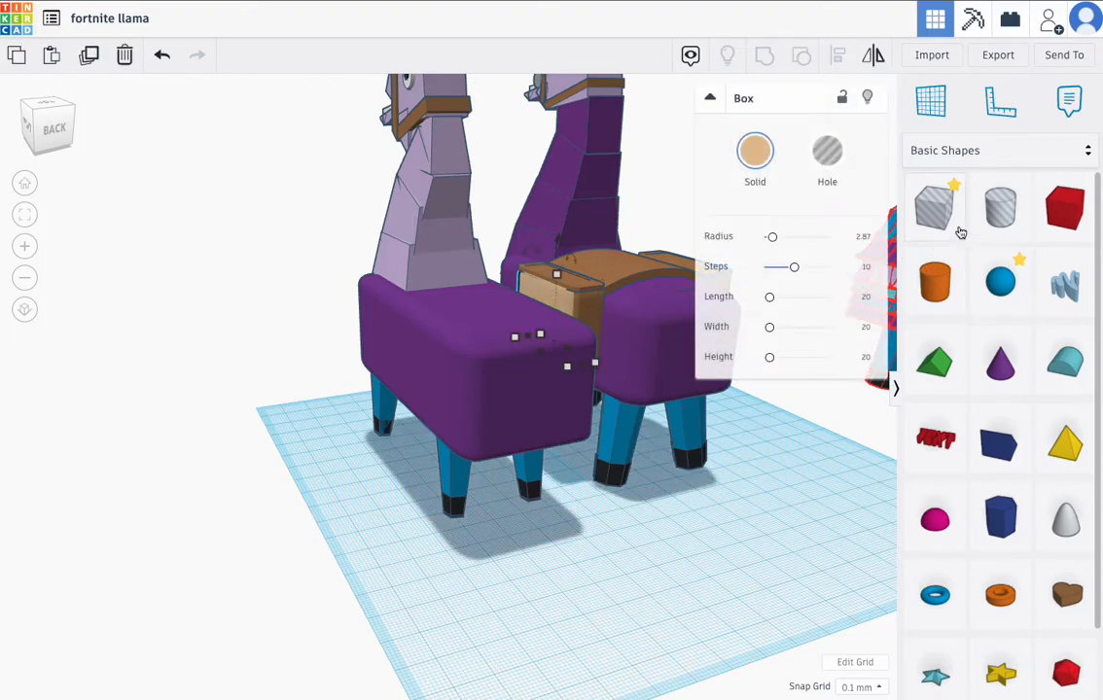
left_click(1064, 207)
left_click(379, 506)
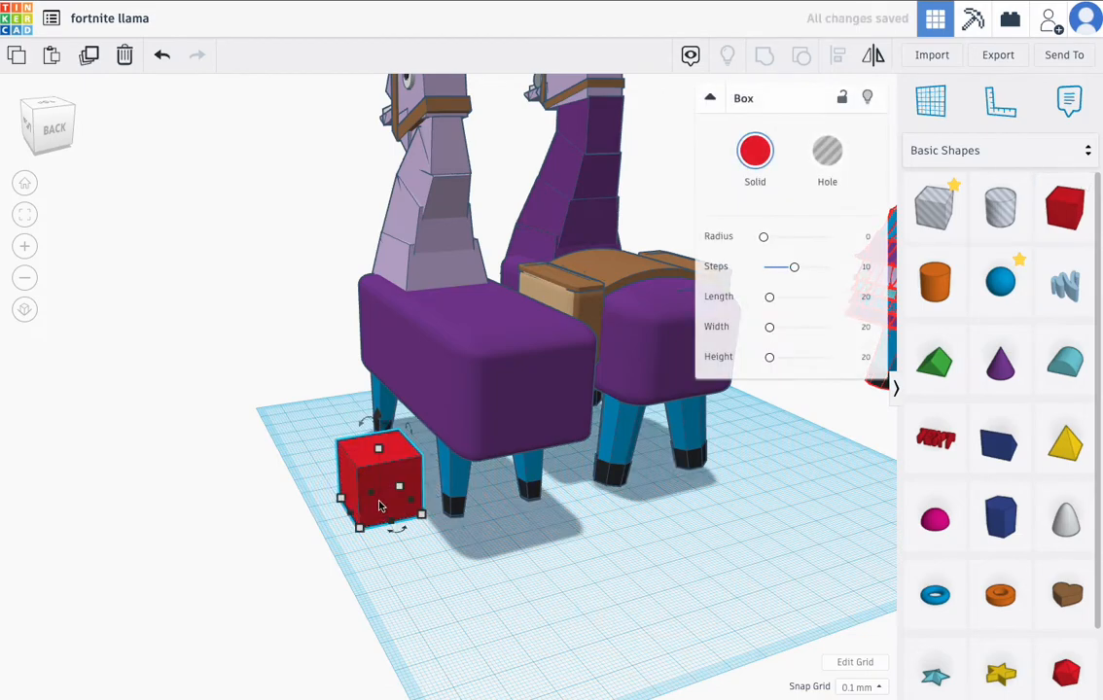
- Set the red box's width to 10.36 mm and match its length to the reference saddlebag's 37.75 mm
left_click(597, 320)
right_click_drag(696, 449, 605, 448)
left_click(523, 390)
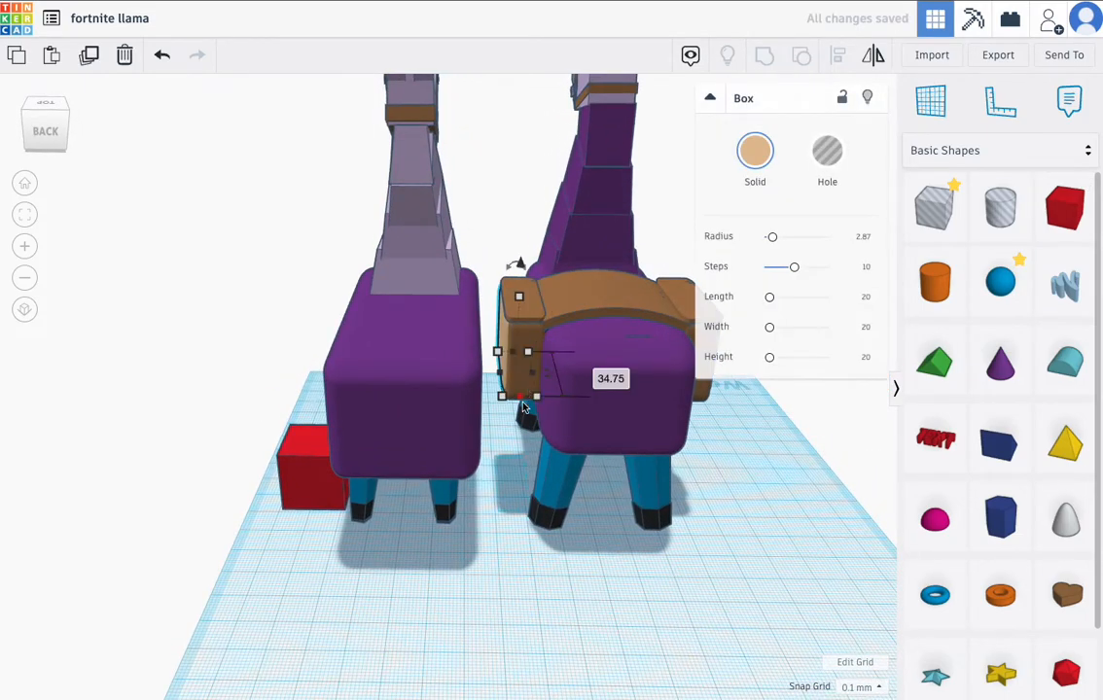
left_click(318, 501)
mouse_move(281, 511)
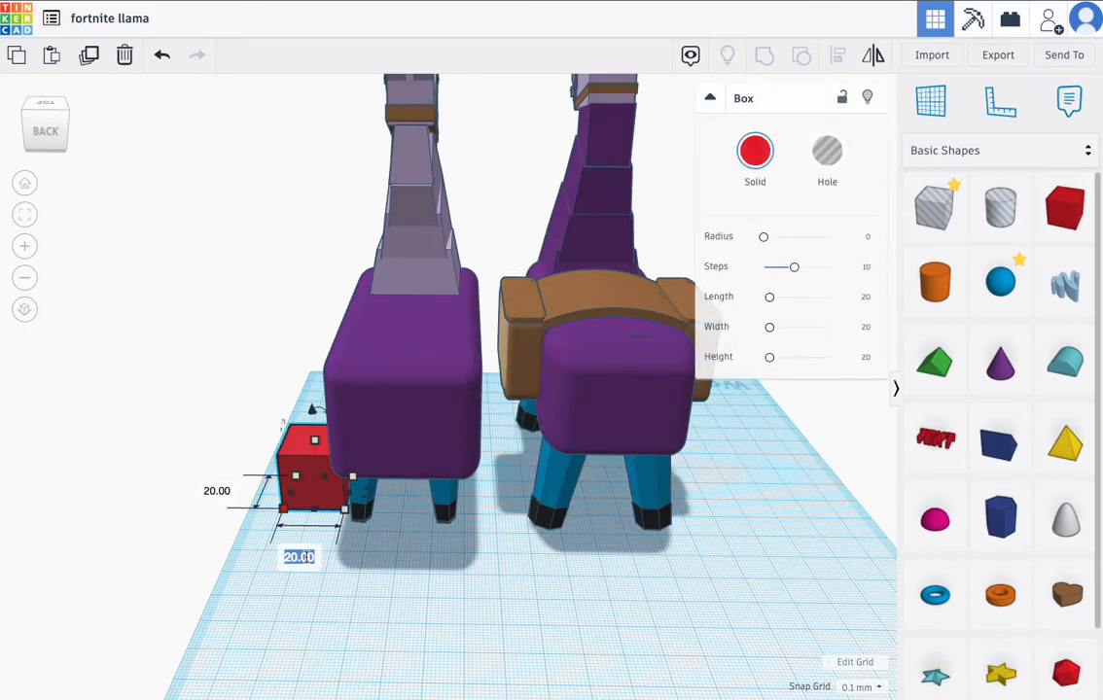
key("Return")
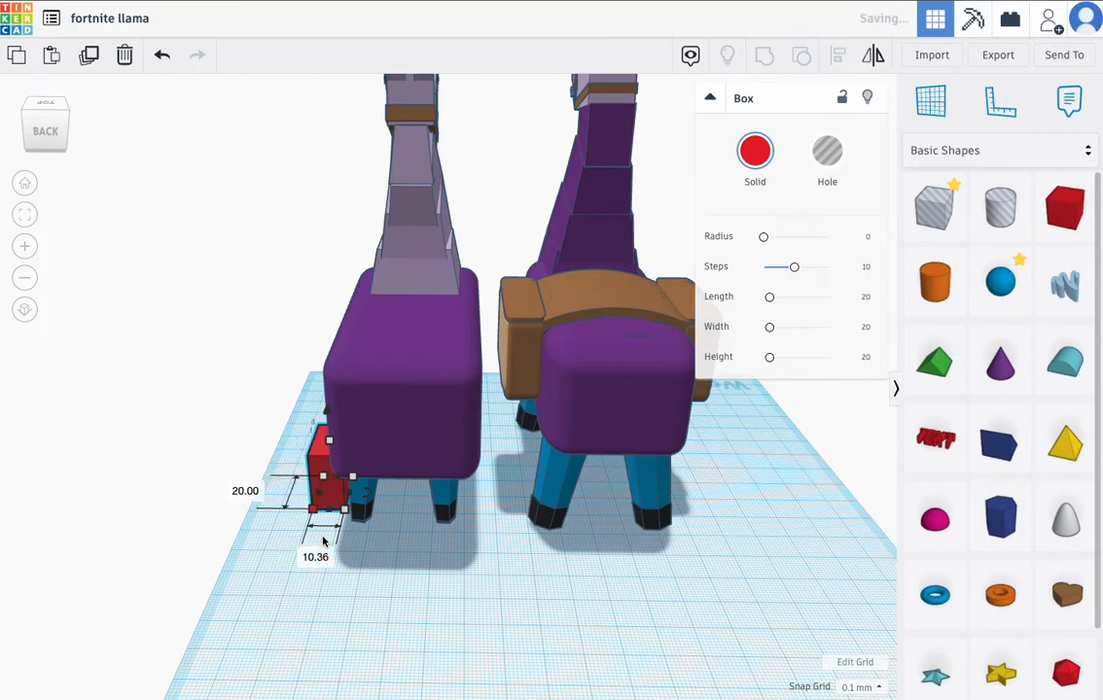
left_click(522, 360)
mouse_move(500, 411)
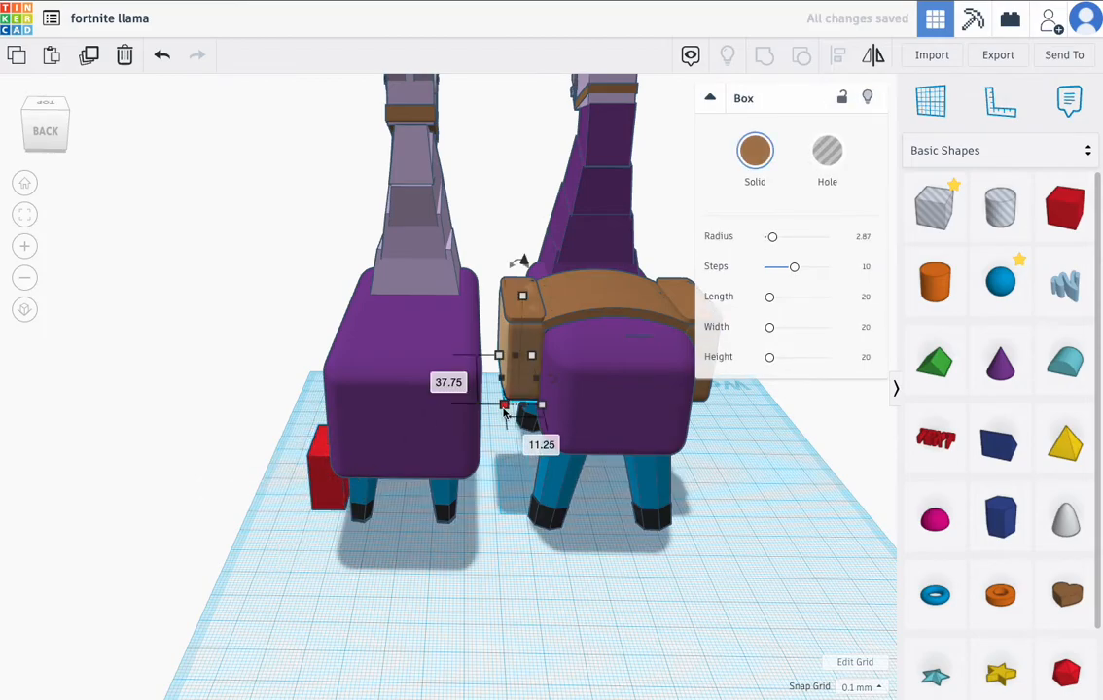
left_click(328, 485)
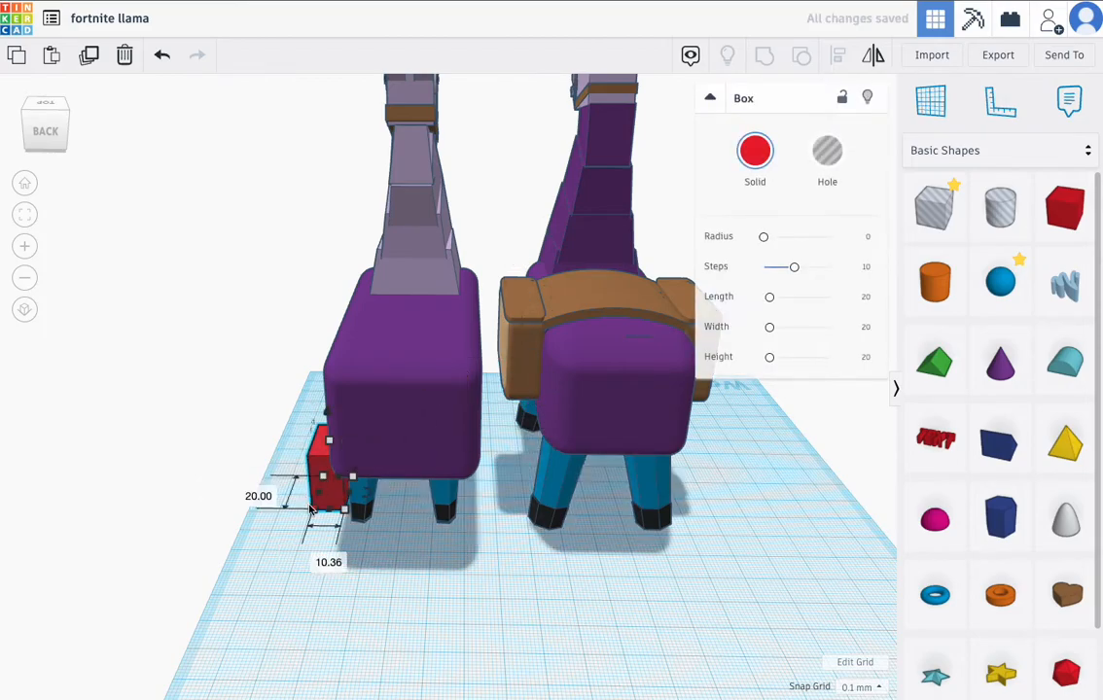
left_click(258, 496)
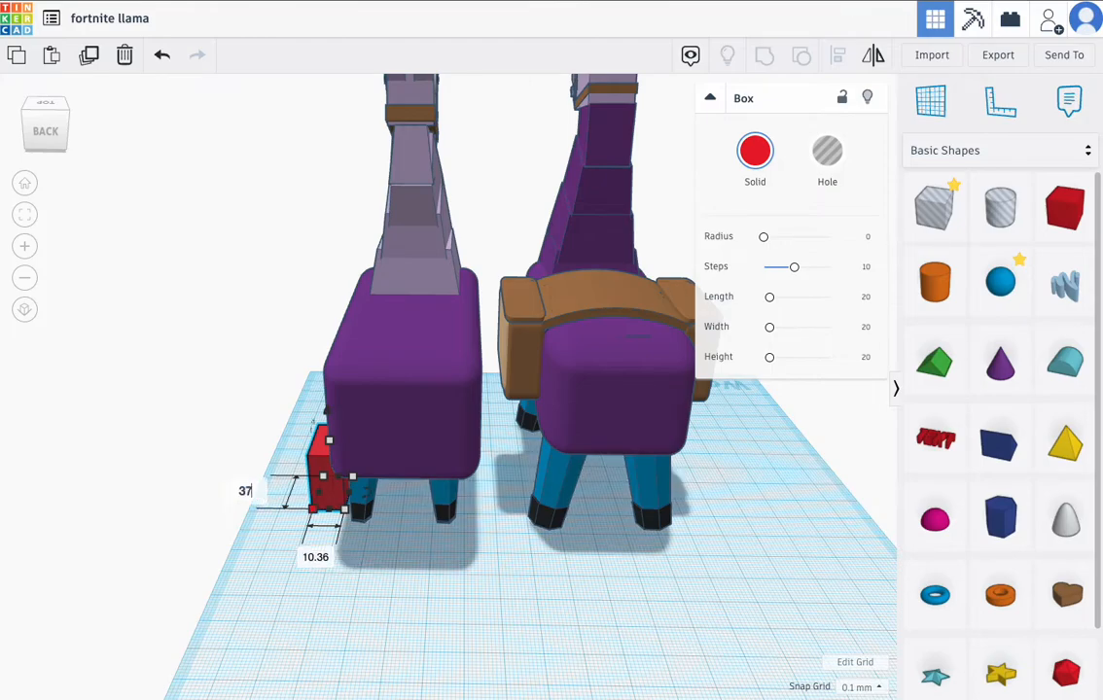
key("Return")
- Color the box brown and round its edges with a radius of 2.18
right_click_drag(201, 501, 273, 493)
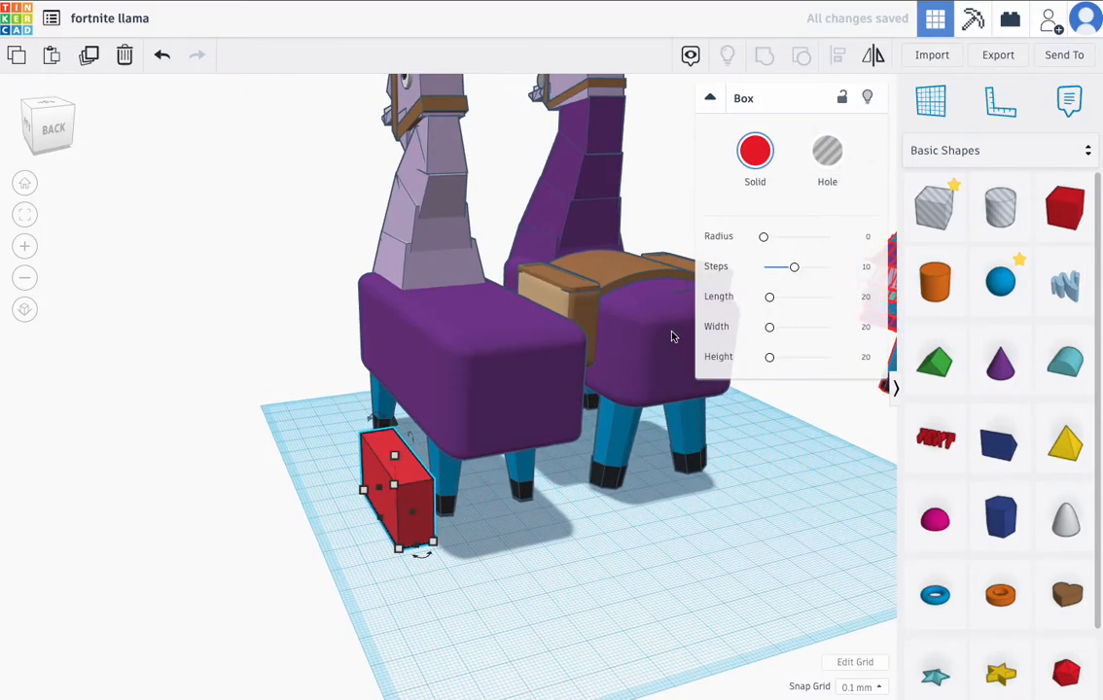
left_click(755, 154)
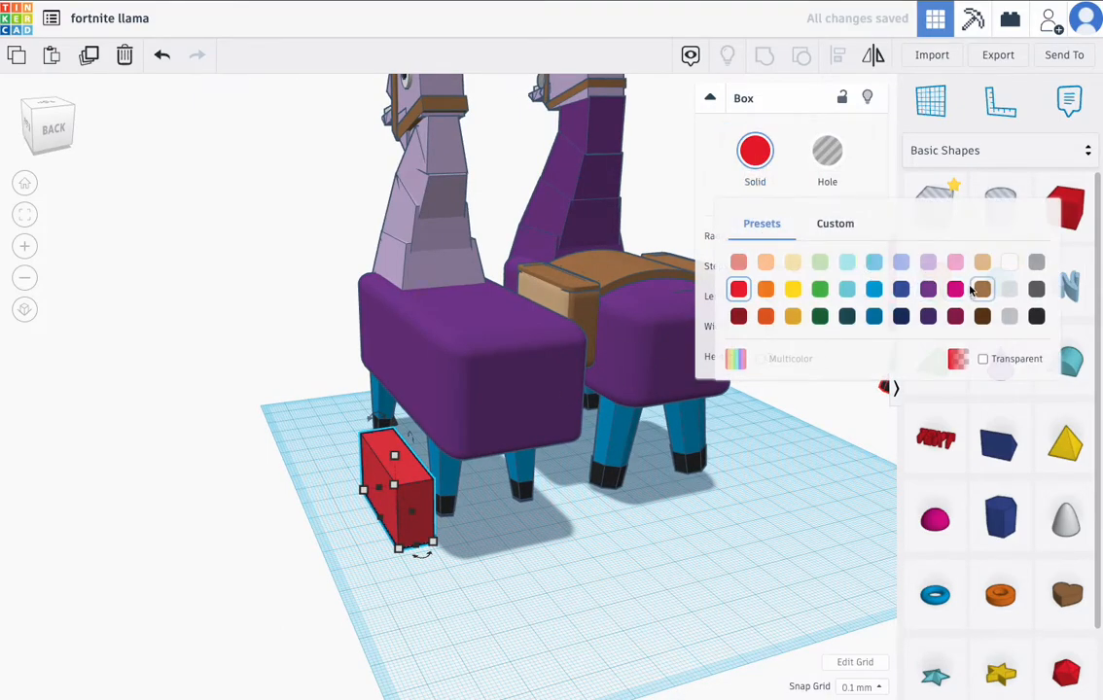
left_click(981, 289)
left_click_drag(764, 240, 771, 240)
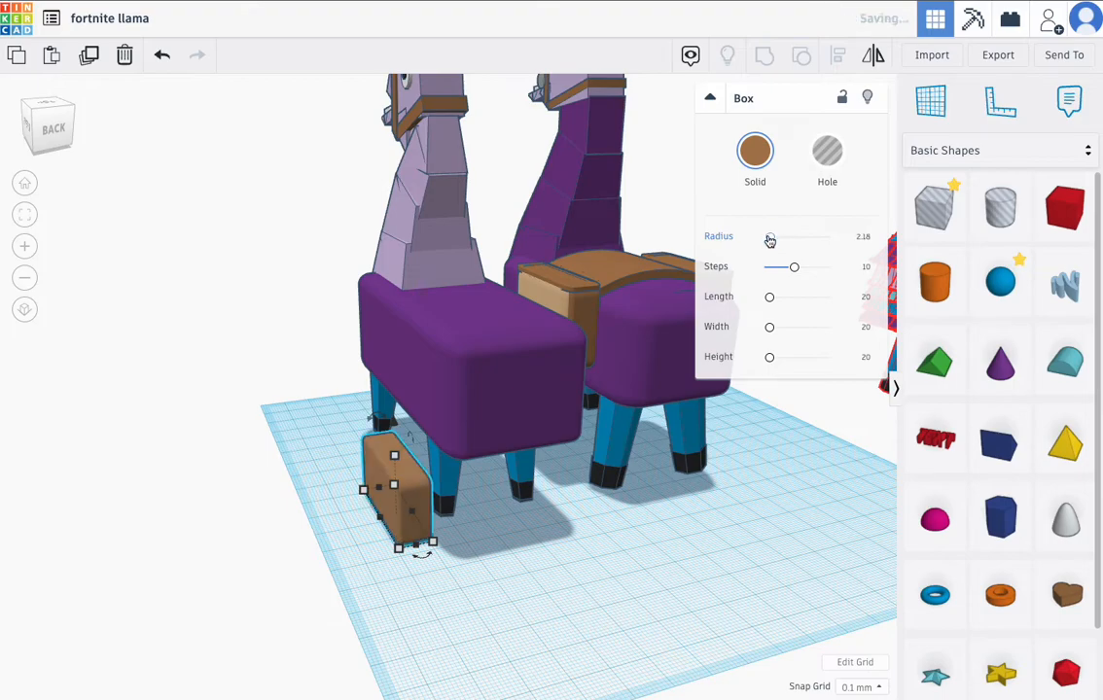
- Lift the brown box off the workplane and place it against the outer side of the new llama's body
left_click_drag(387, 431, 487, 332)
right_click_drag(487, 332, 513, 348)
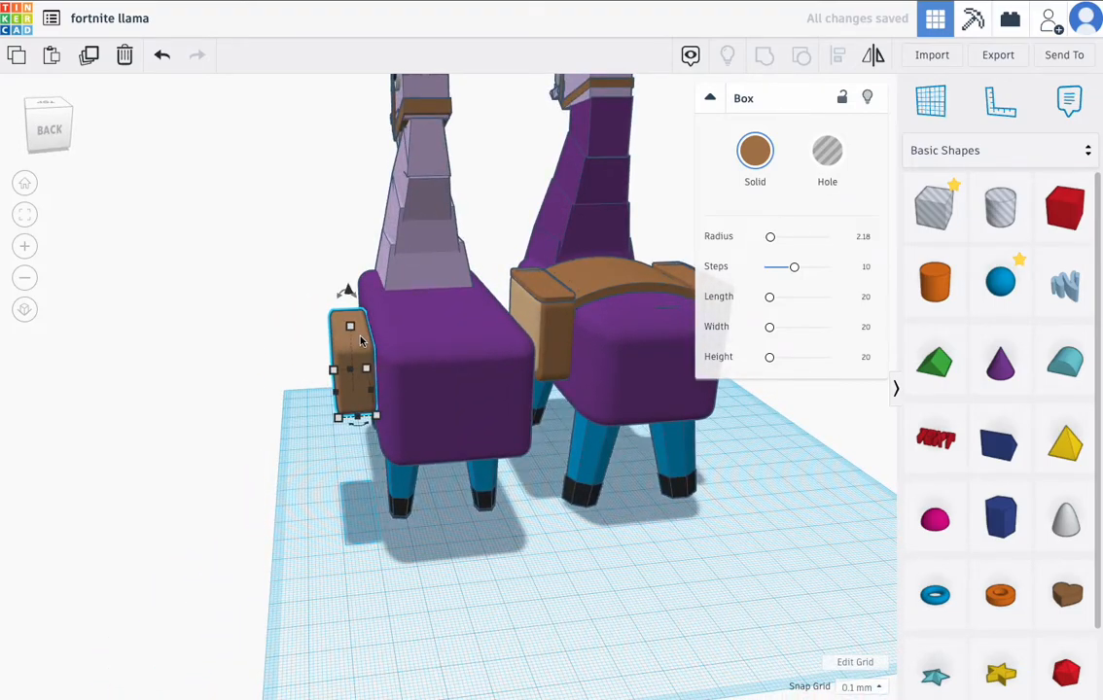
right_click_drag(418, 341, 549, 360)
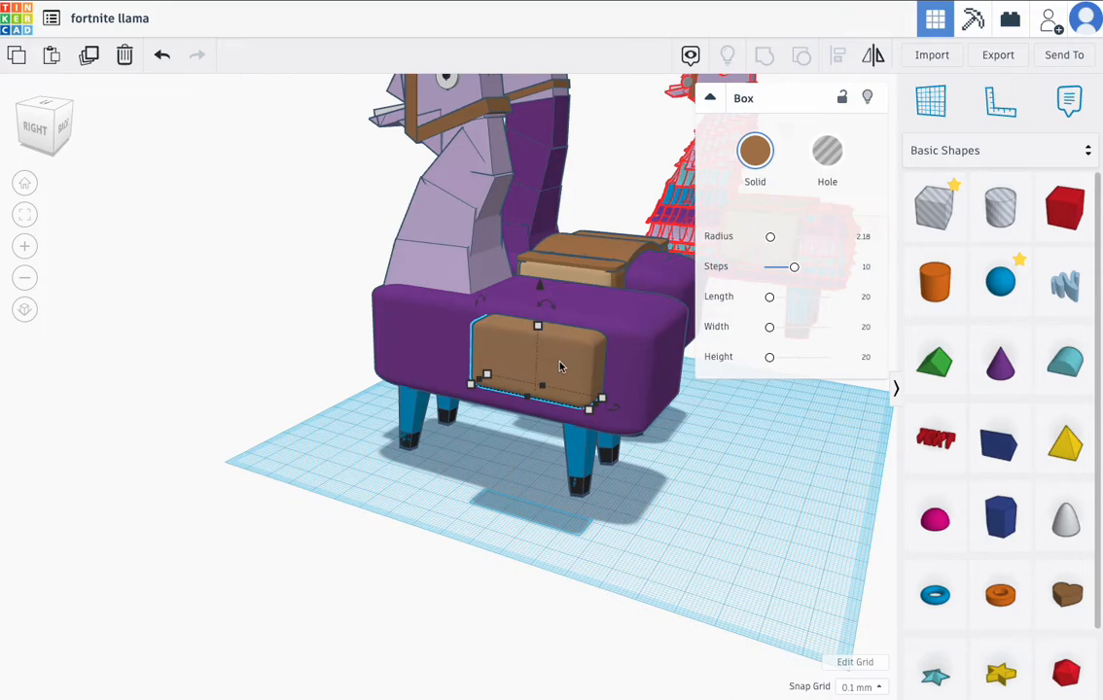
- Match the brown box's height to the reference saddlebag's 27.75 mm
right_click(651, 287)
key("Escape")
right_click_drag(701, 450, 567, 343)
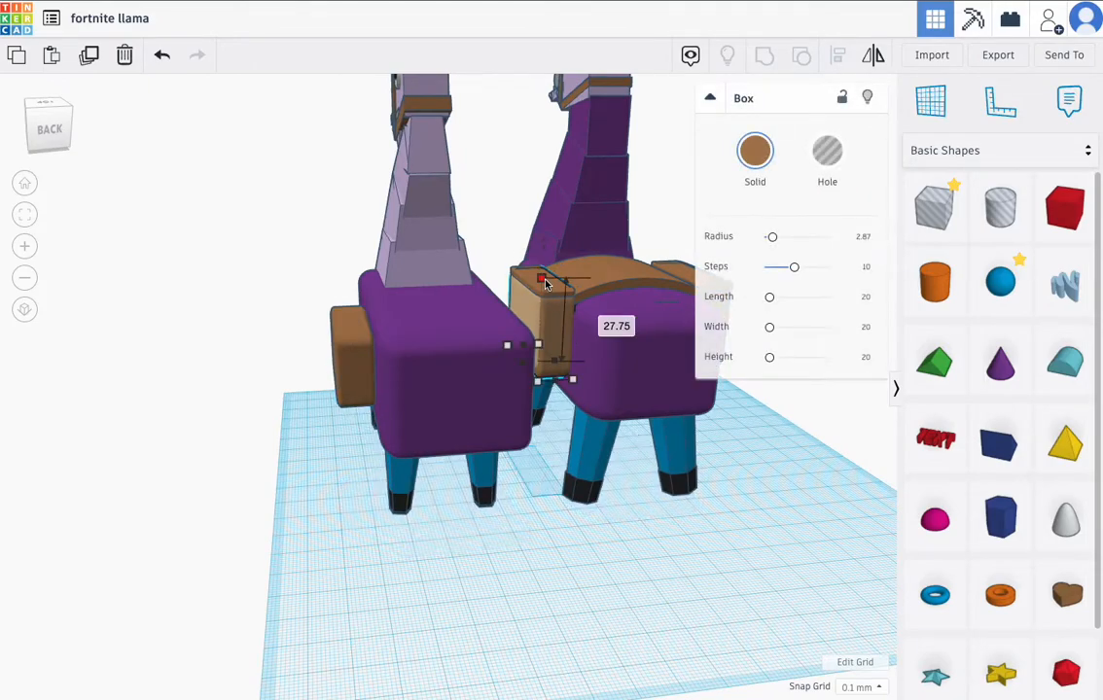
left_click(354, 376)
left_click(421, 353)
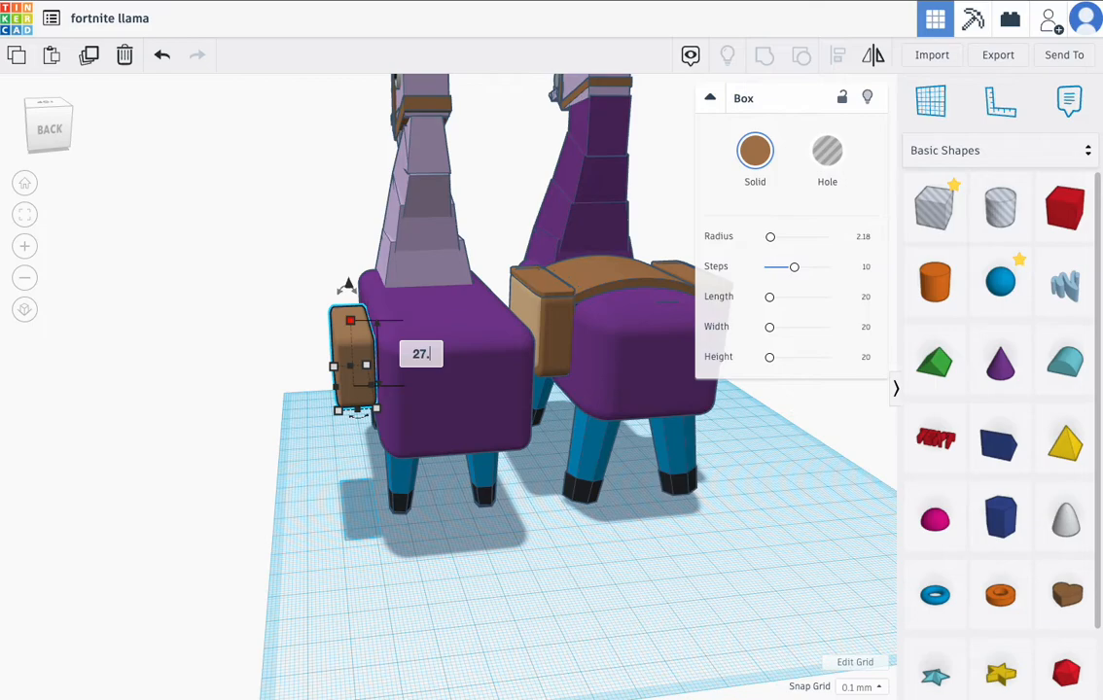
key("Return")
- Lower the heightened brown box slightly and adjust its position along the side of the llama's body
right_click_drag(388, 391, 497, 387)
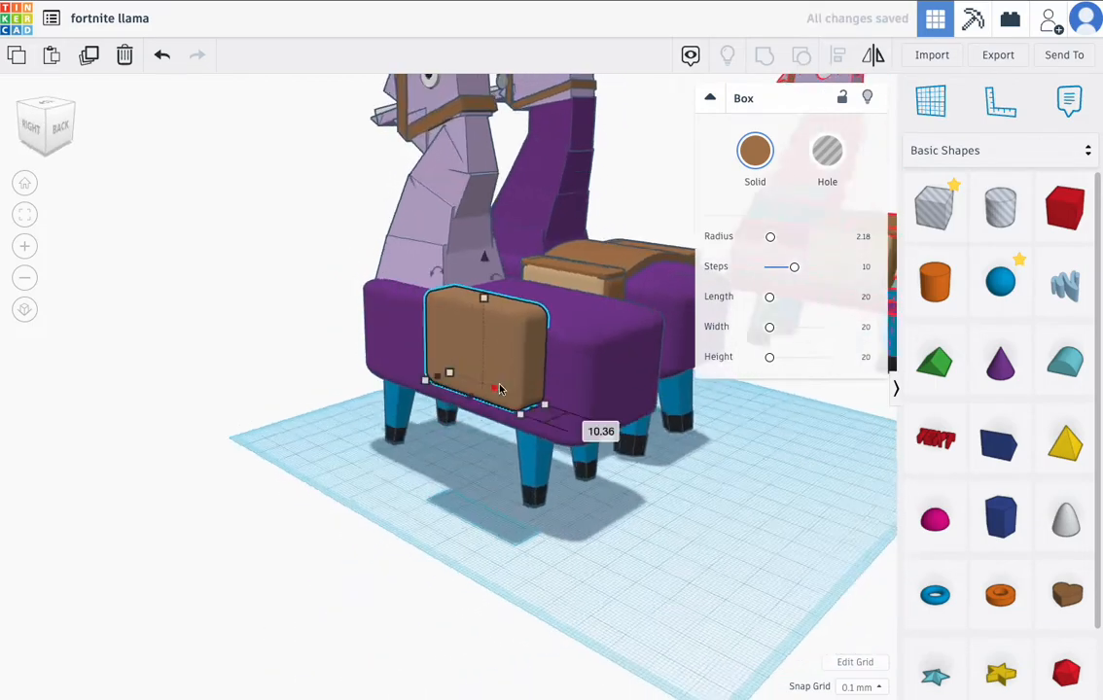
left_click_drag(494, 265, 495, 275)
right_click_drag(513, 368, 461, 333)
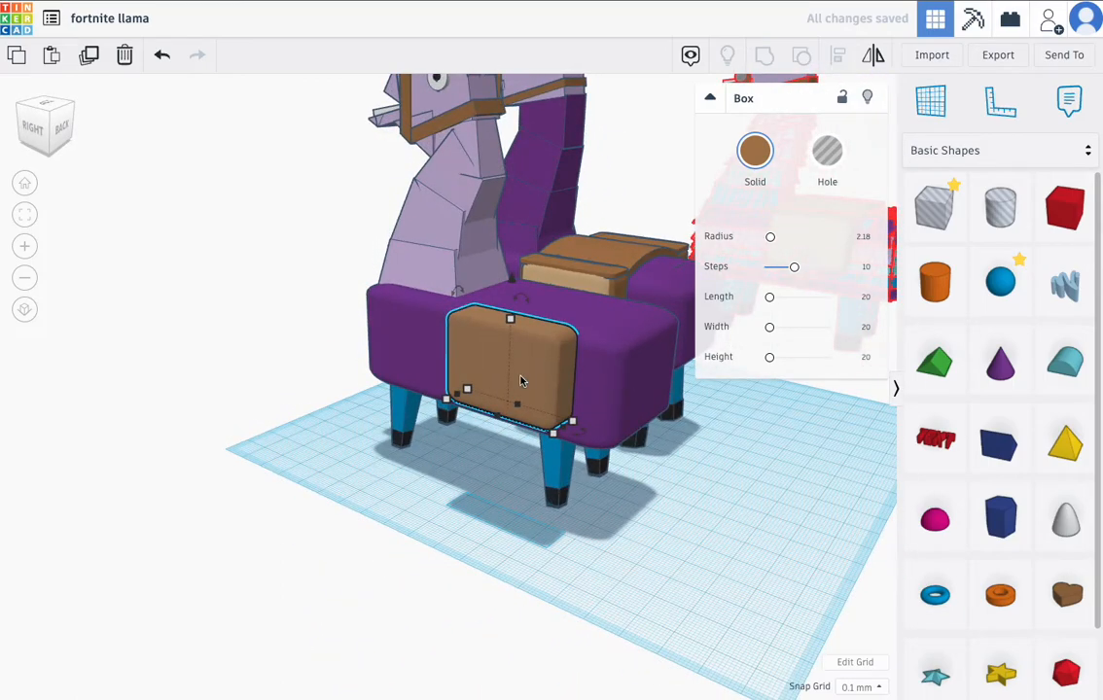
- Duplicate the brown saddlebag box in place and color the copy tan
left_click(88, 55)
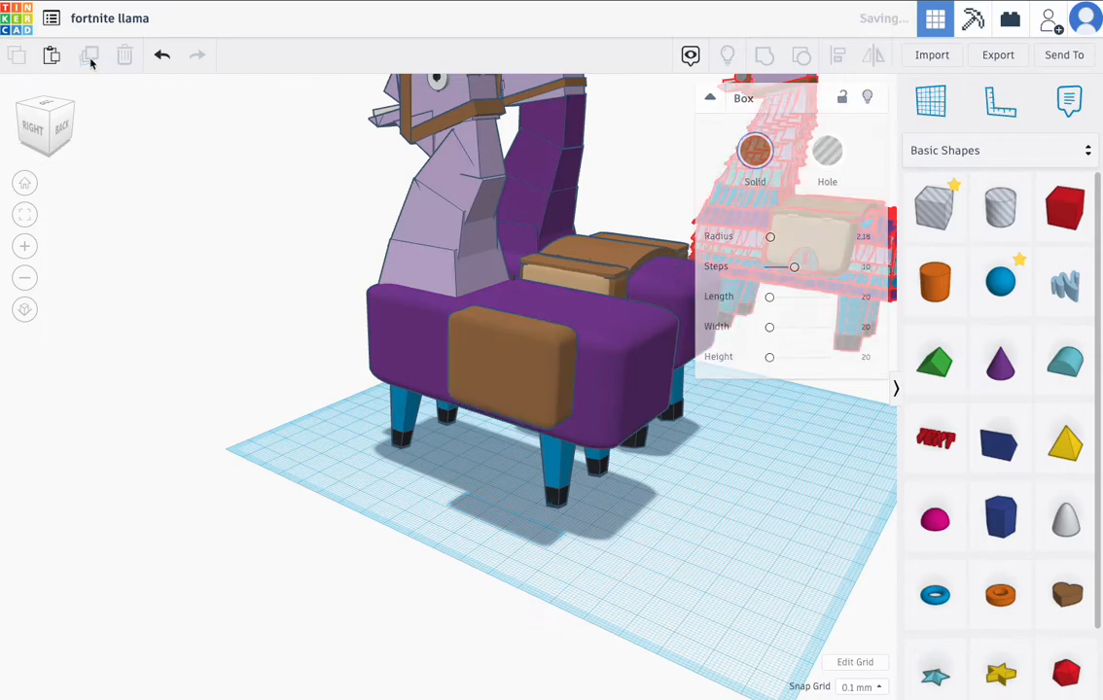
left_click(750, 156)
left_click(982, 262)
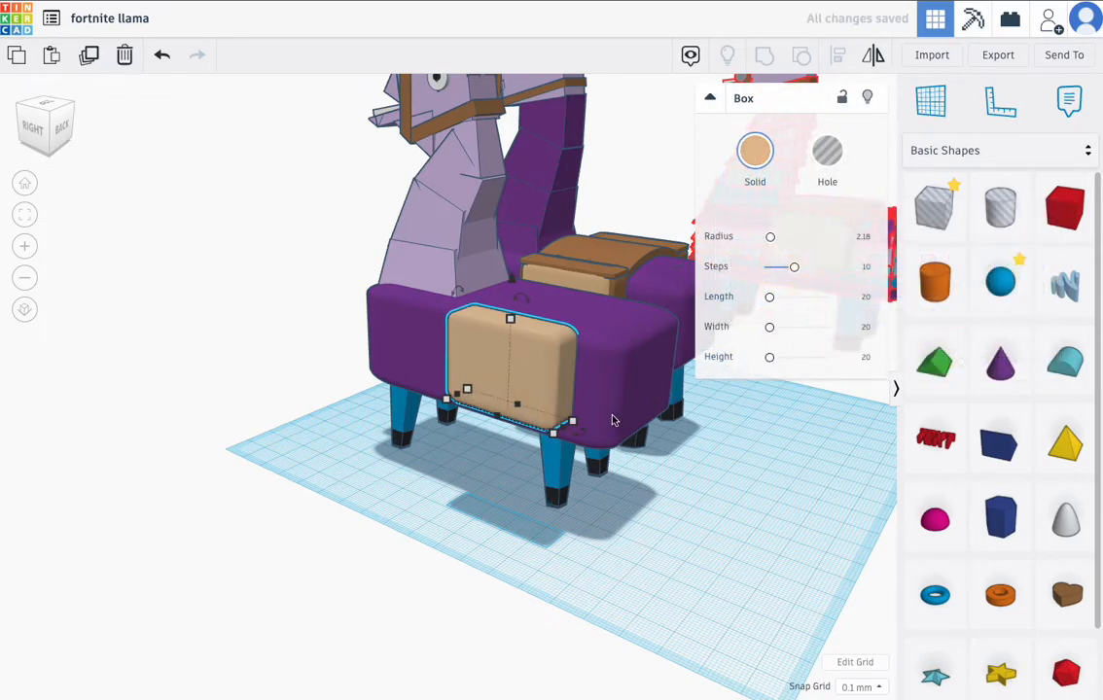
- Scale the tan box down slightly and center it on the outer face of the brown box as a raised panel
left_click_drag(557, 436, 552, 431)
mouse_move(552, 431)
right_mouse_down()
mouse_move(576, 421)
mouse_move(546, 413)
mouse_move(550, 424)
right_mouse_up()
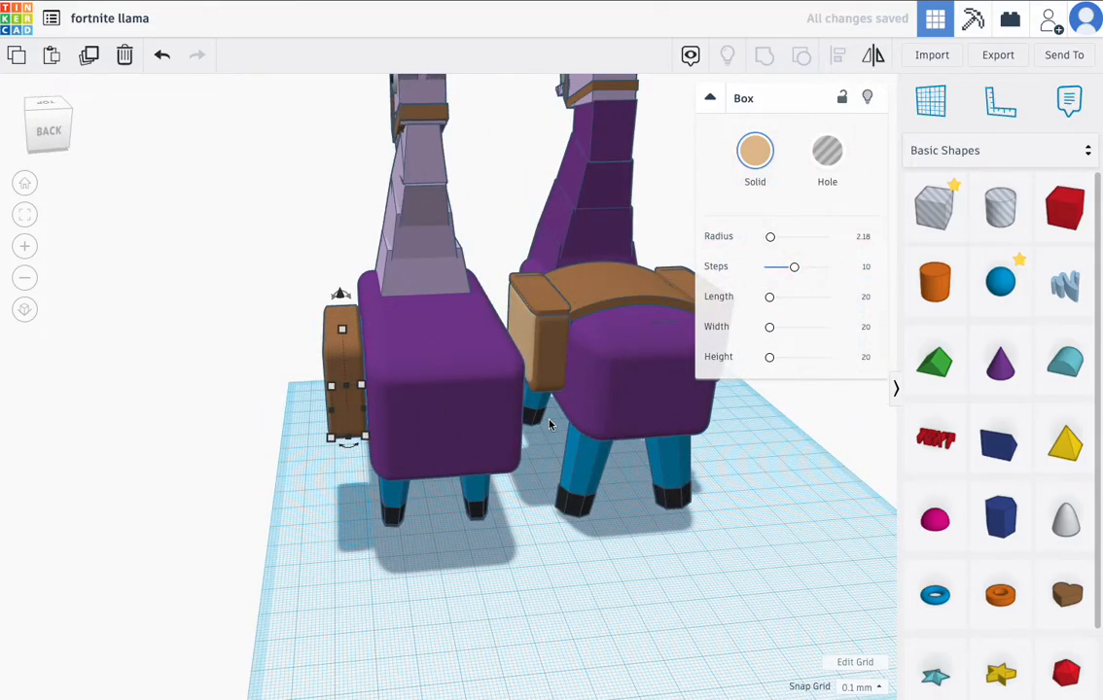
right_click_drag(431, 426, 594, 425)
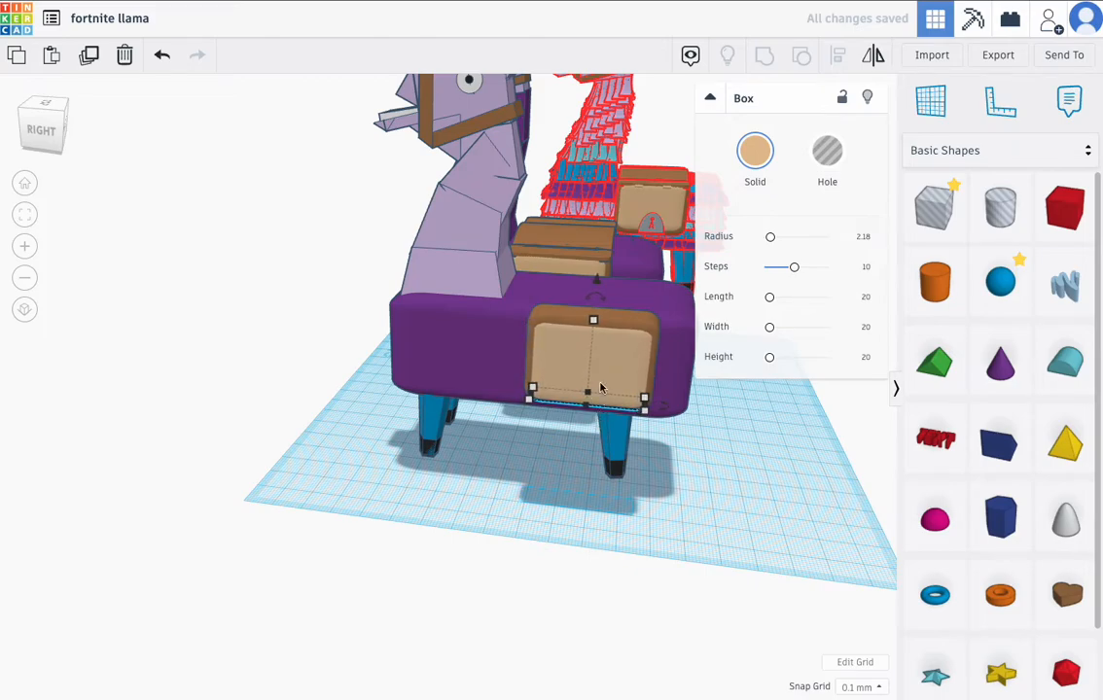
left_click_drag(599, 289, 597, 283)
mouse_move(598, 283)
right_mouse_down()
mouse_move(634, 323)
mouse_move(617, 281)
right_mouse_up()
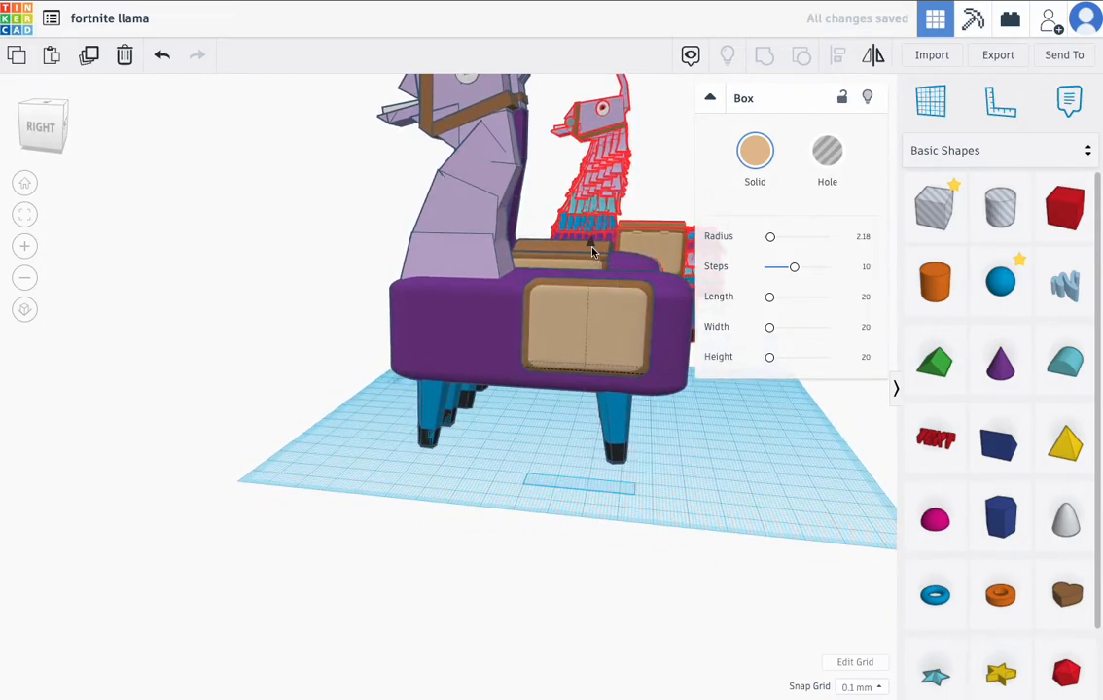
right_click_drag(643, 366, 430, 393)
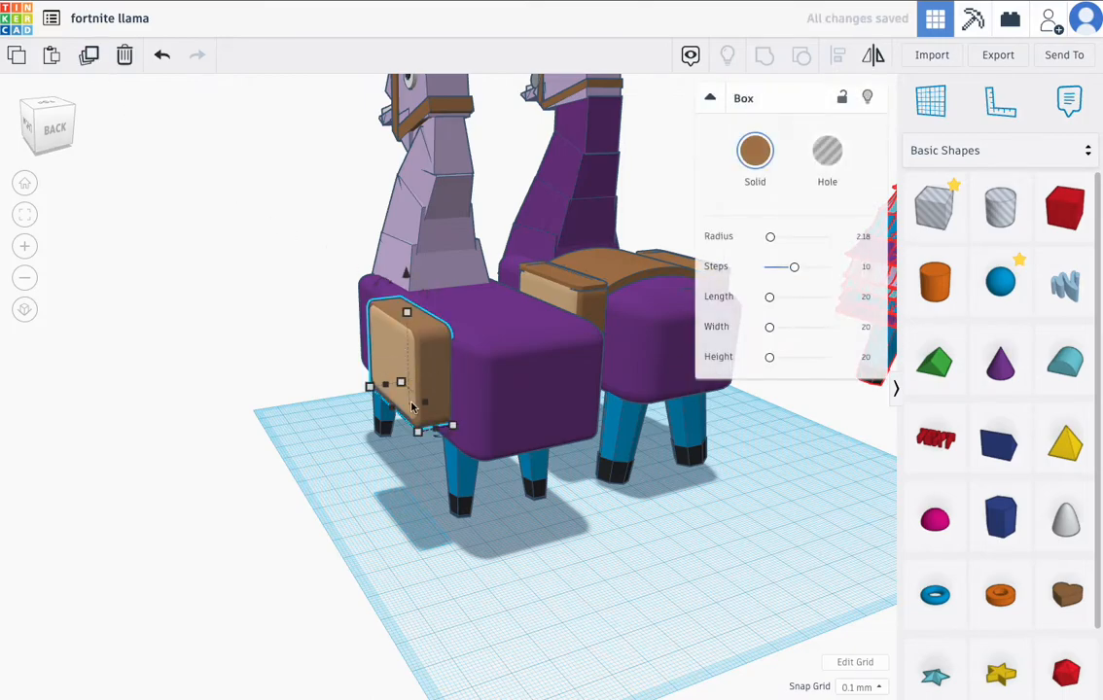
- Flatten a copy of the brown box from its underside to about 3.25 mm, forming a lid along the saddlebag's upper edge
left_click_drag(406, 314, 409, 386)
key("ctrl+z")
right_click_drag(465, 370, 426, 356)
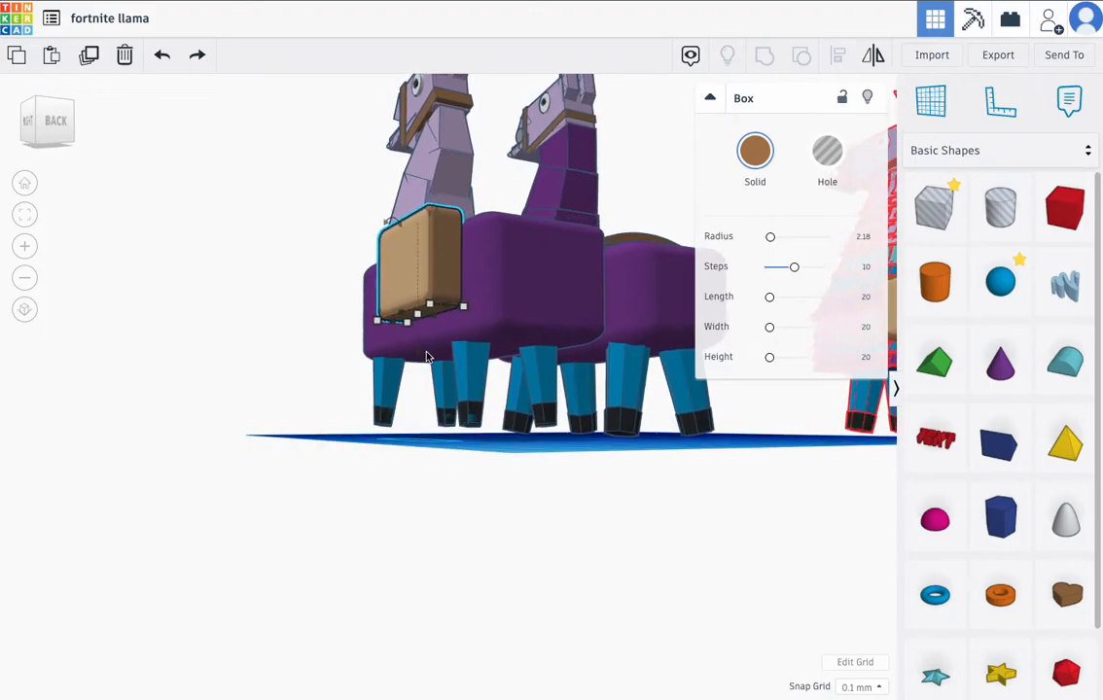
left_click_drag(419, 312, 417, 236)
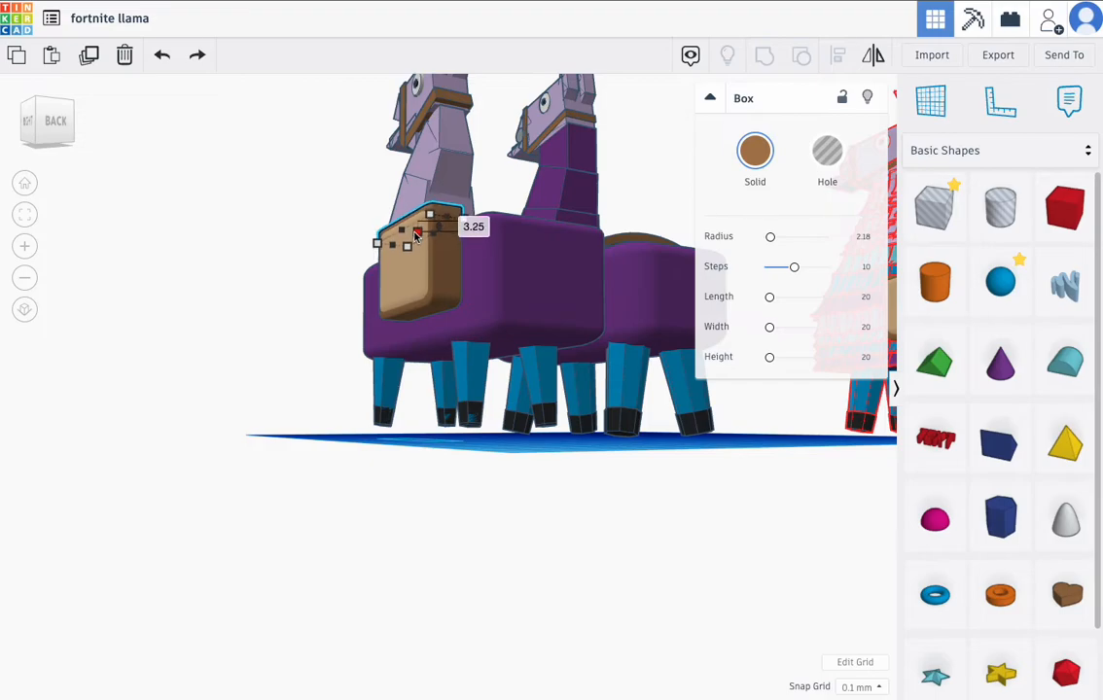
- Place a cylinder in front of the saddlebag, lay it on its side and lift it to about 48.7 mm
mouse_move(434, 257)
right_mouse_down()
mouse_move(434, 289)
mouse_move(459, 301)
mouse_move(455, 352)
mouse_move(490, 349)
mouse_move(356, 341)
mouse_move(584, 370)
mouse_move(408, 362)
mouse_move(731, 363)
mouse_move(824, 379)
right_mouse_up()
left_click_drag(929, 292, 442, 511)
left_click_drag(454, 432, 404, 442)
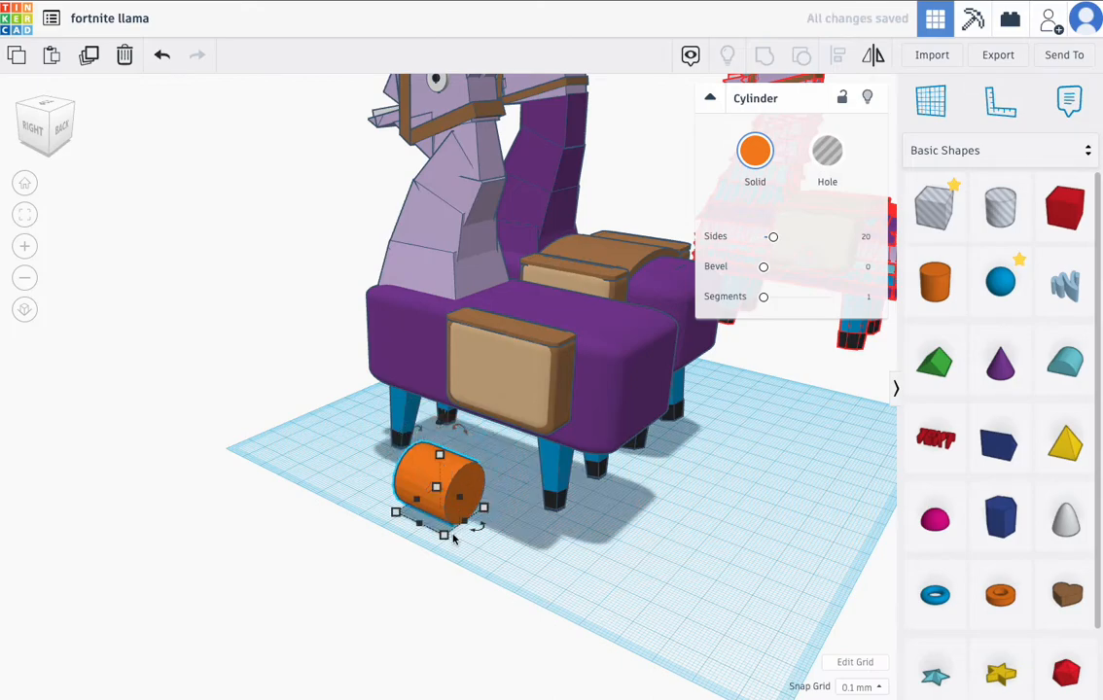
left_click_drag(439, 421, 429, 268)
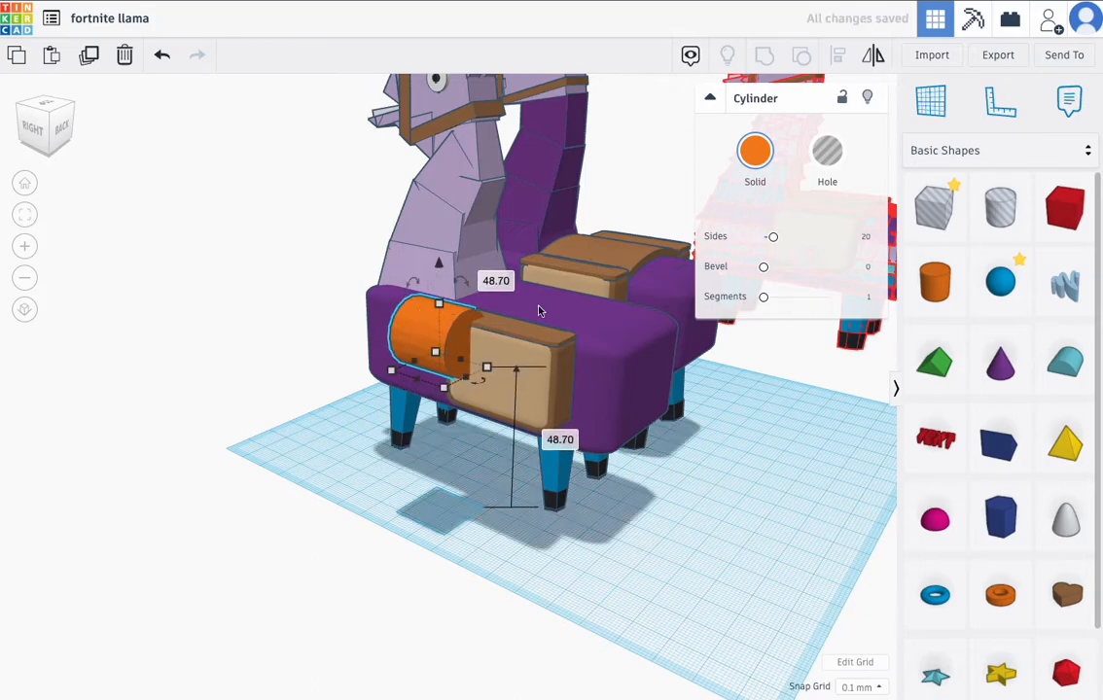
- Set the cylinder to 64 sides and color it tan
left_click(755, 151)
left_click(982, 290)
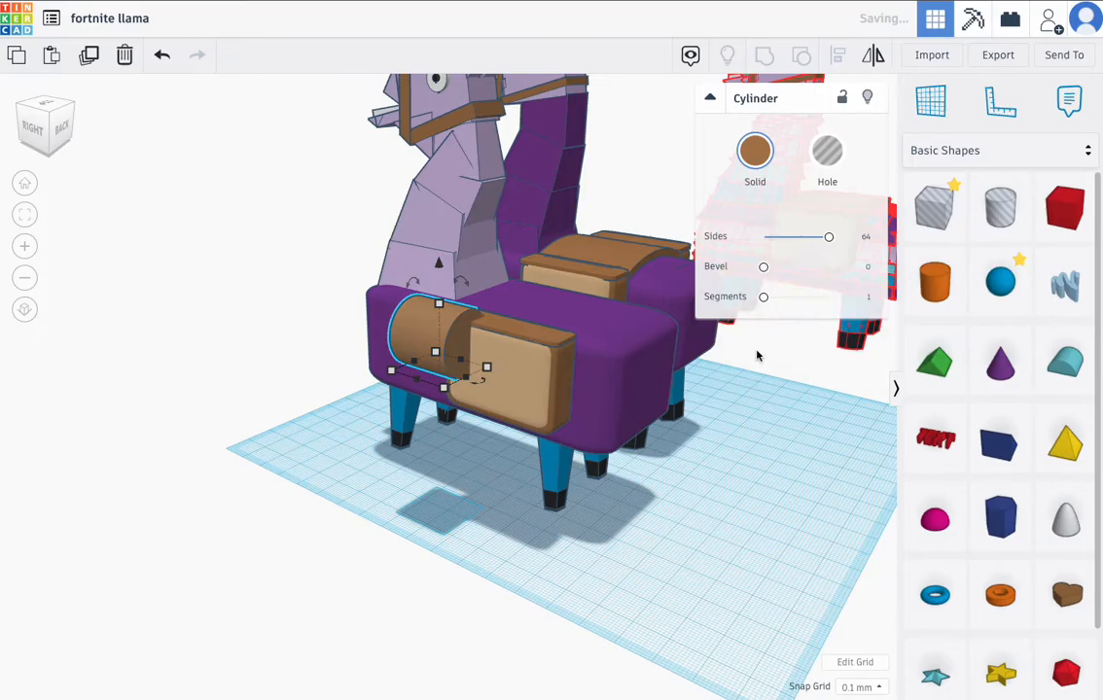
right_click_drag(757, 356, 743, 177)
left_click(749, 167)
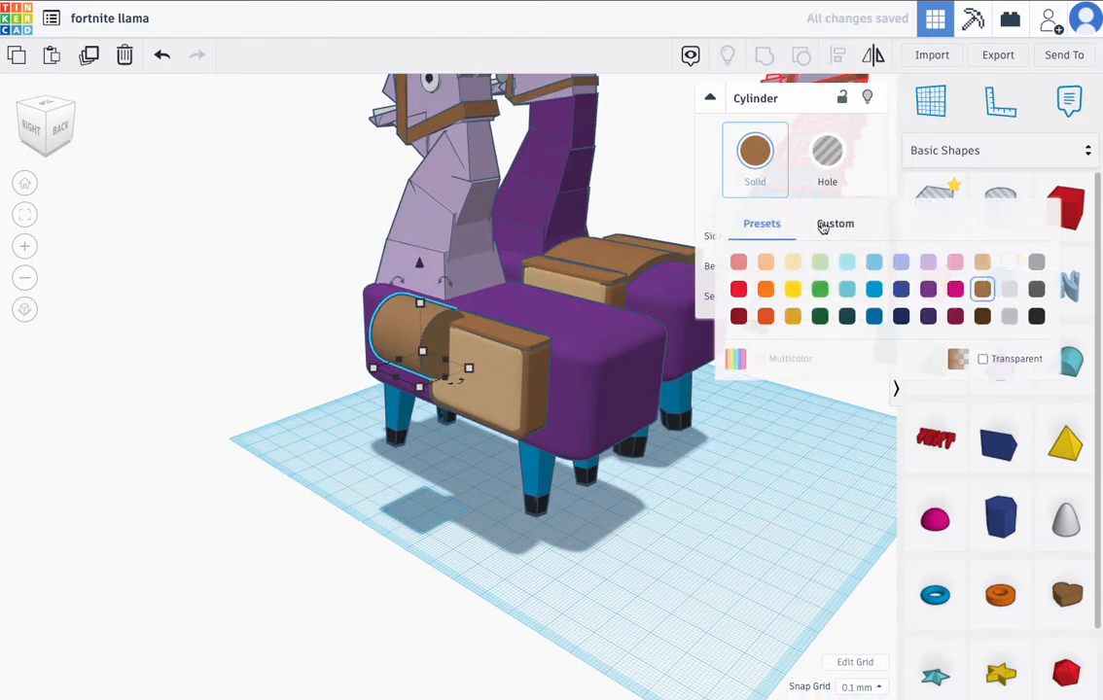
left_click(983, 259)
- Scale the cylinder down to about 5.8 mm and raise it to about 59.5 mm, just beneath the saddlebag lid
left_click_drag(420, 385, 453, 390)
left_click(23, 219)
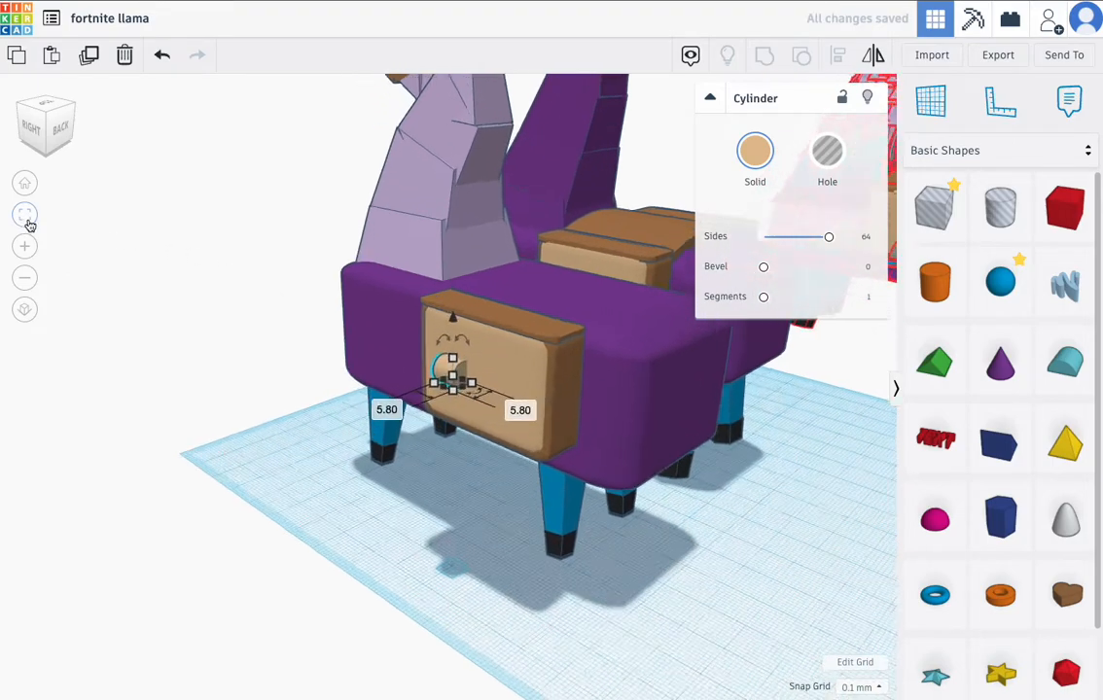
scroll(440, 169, "down", 3)
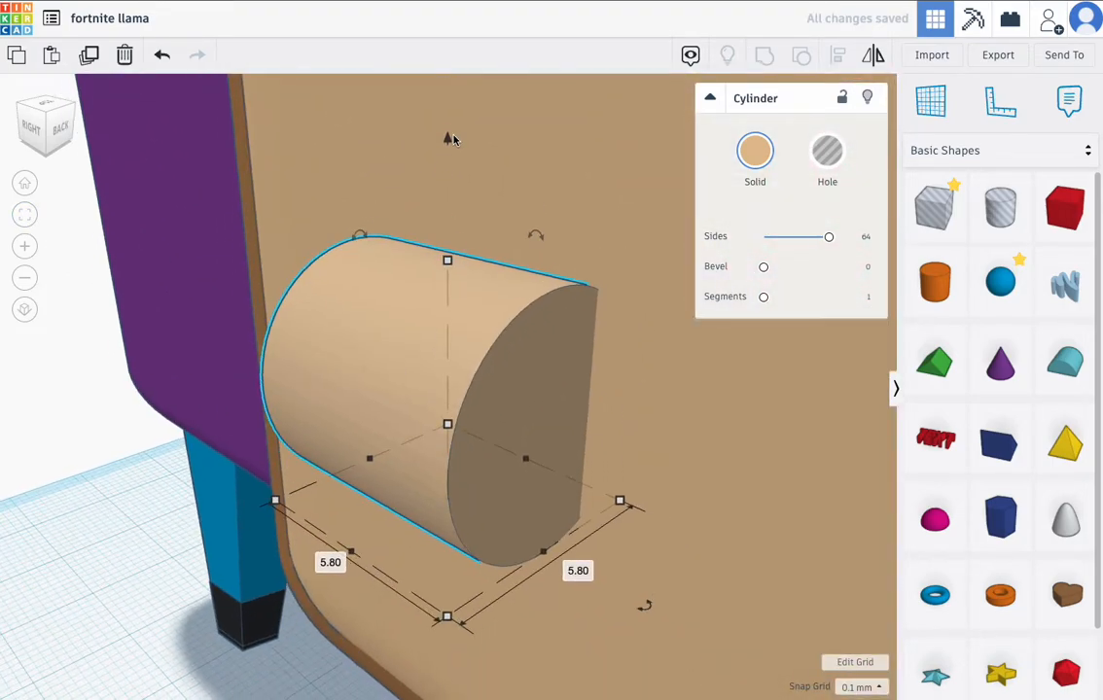
left_click_drag(451, 139, 454, 0)
scroll(487, 244, "down", 5)
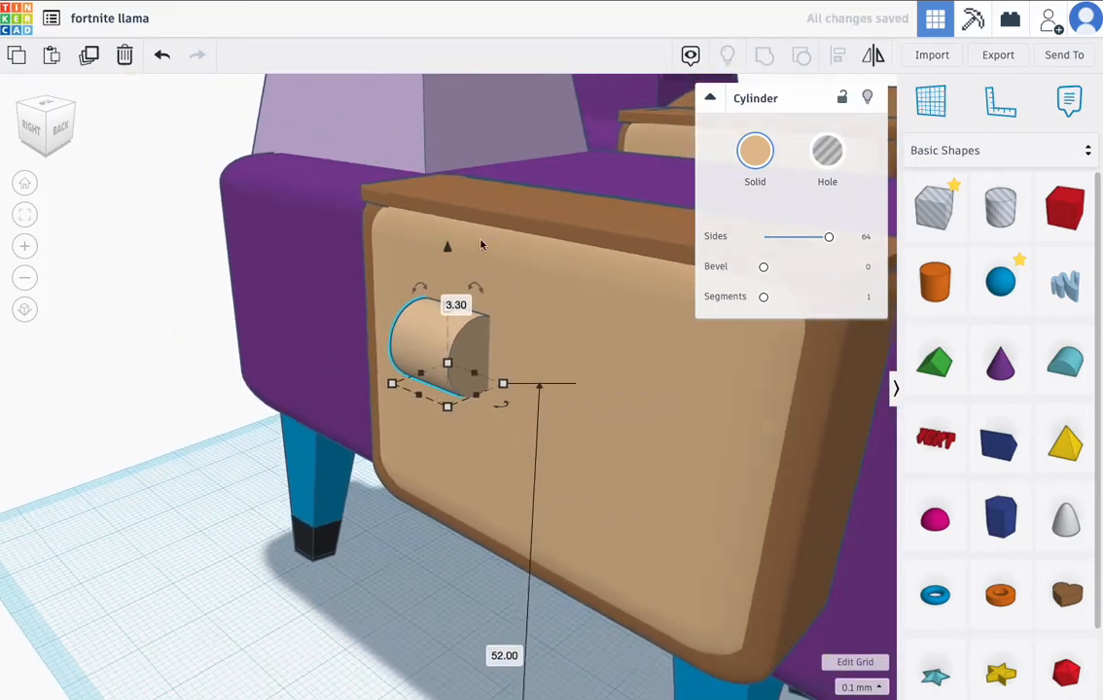
left_click_drag(445, 252, 447, 136)
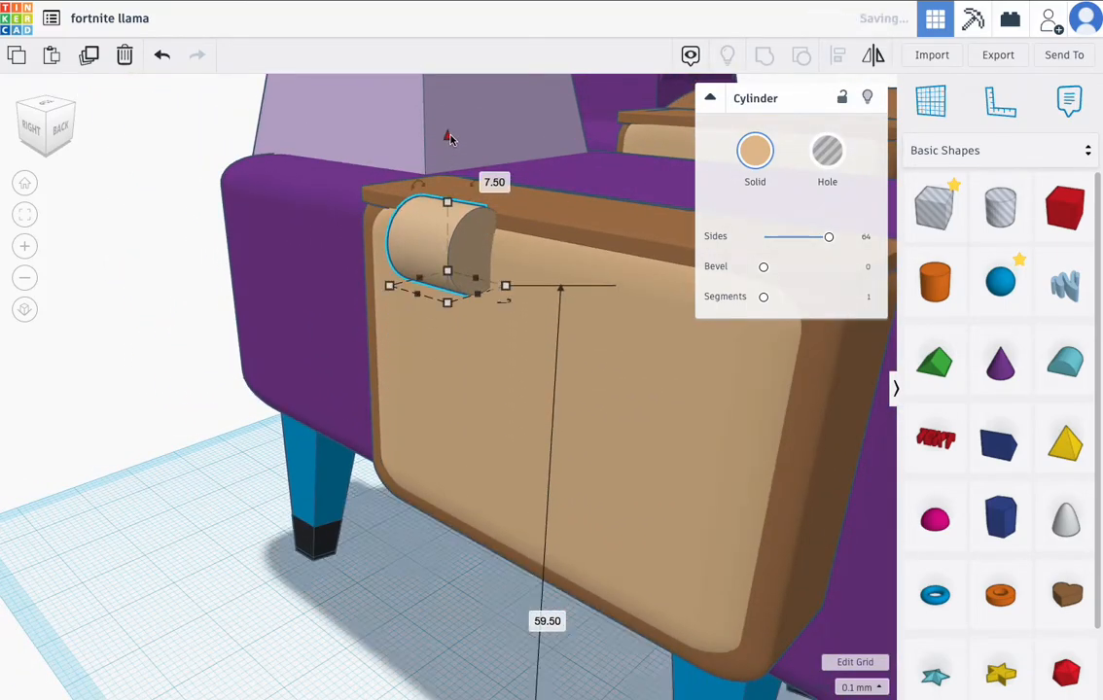
- Shrink the cylinder to about 2.8 mm near the lid and set its length to 5 mm
left_click_drag(445, 307, 445, 282, "shift")
left_click_drag(450, 186, 448, 151)
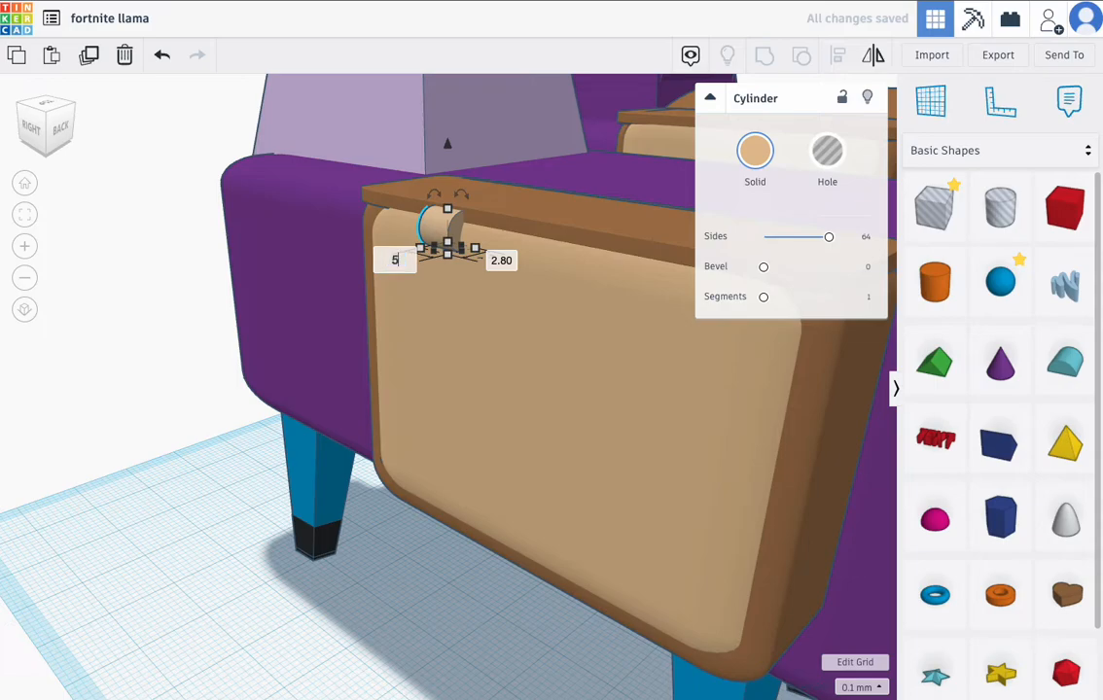
key("Return")
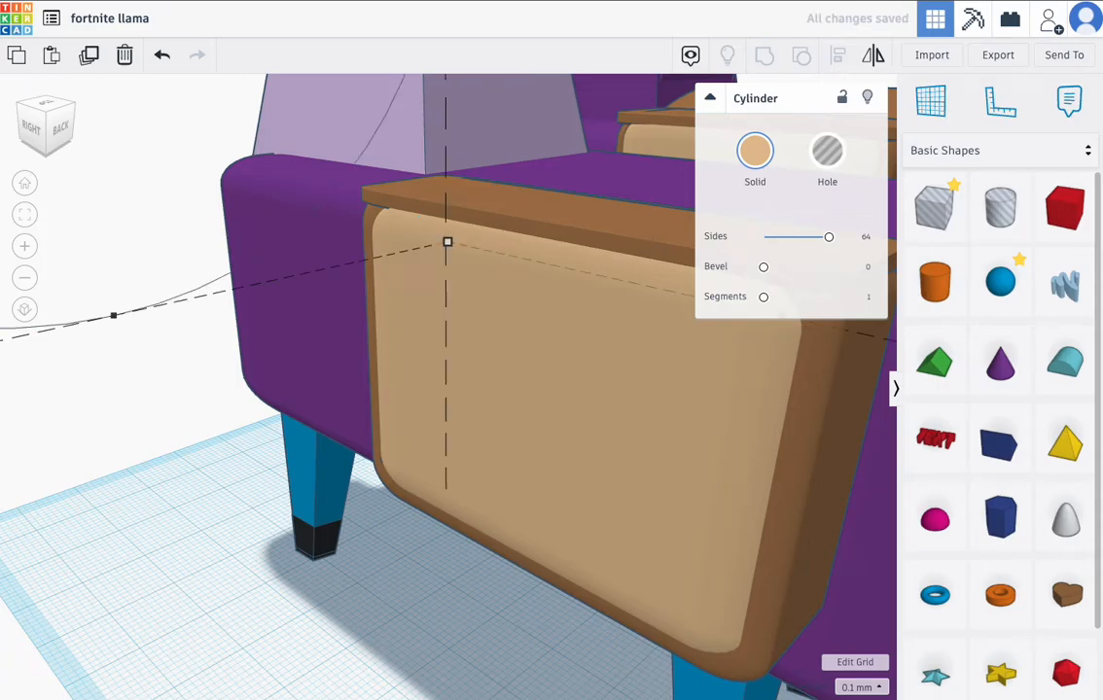
key("ctrl+z")
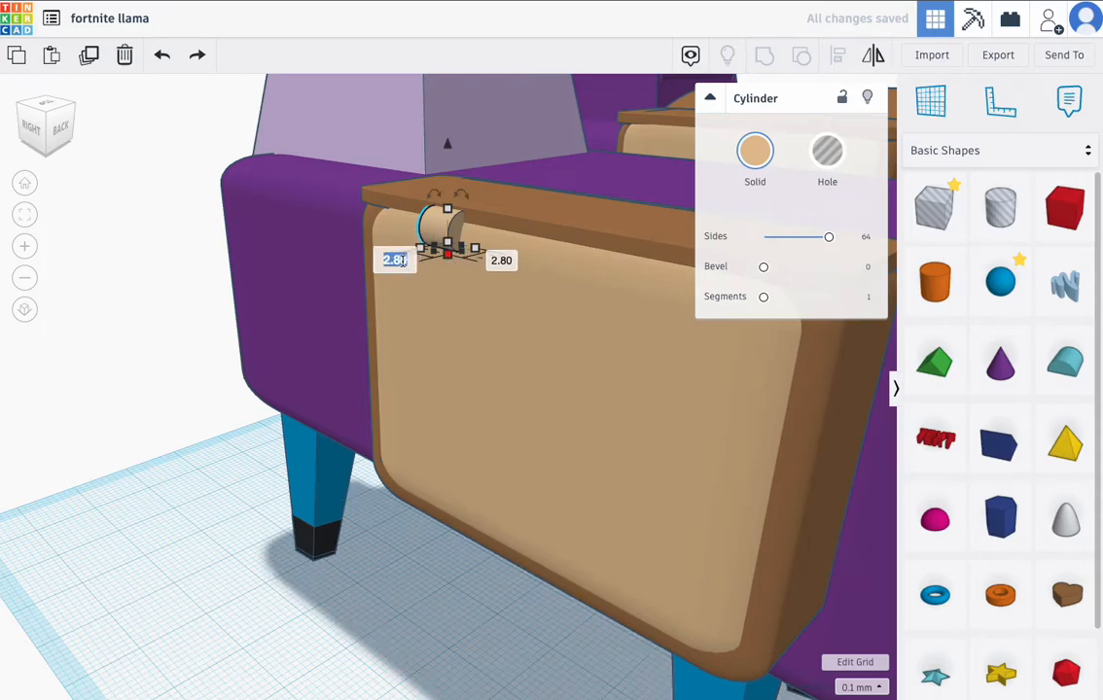
key("Return")
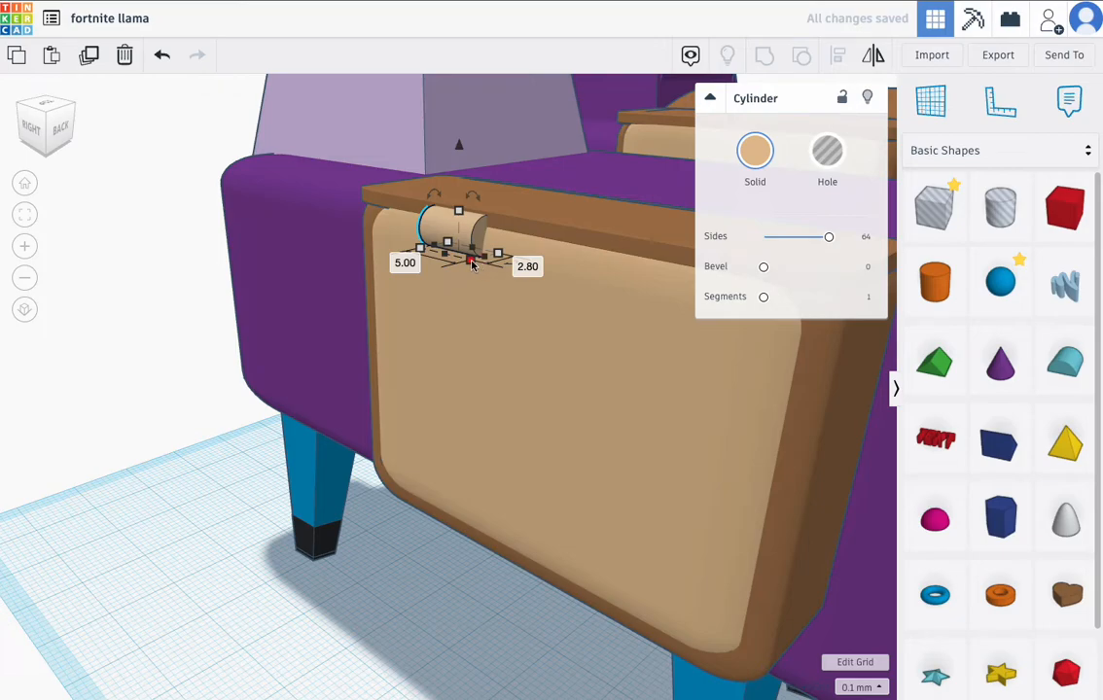
- Scale the cylinder down proportionally to about 3.4 by 1.9 mm and raise it to about 62.6 mm at the lid's edge
left_click_drag(471, 264, 466, 255, "shift")
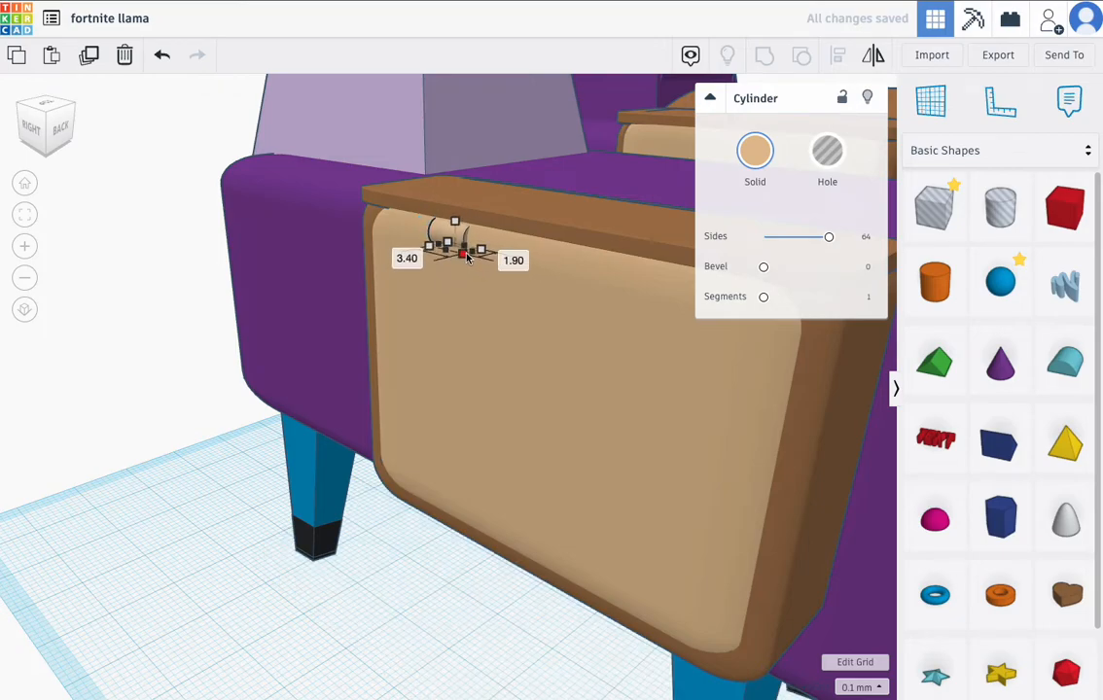
right_click_drag(467, 256, 520, 260)
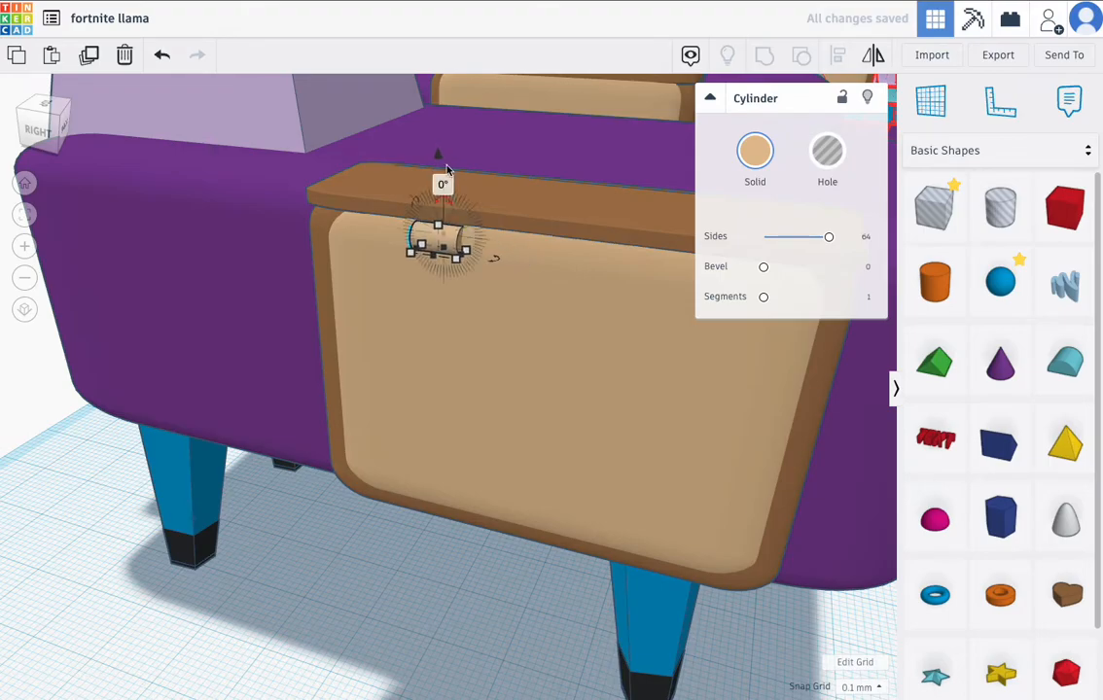
left_click_drag(437, 159, 437, 142)
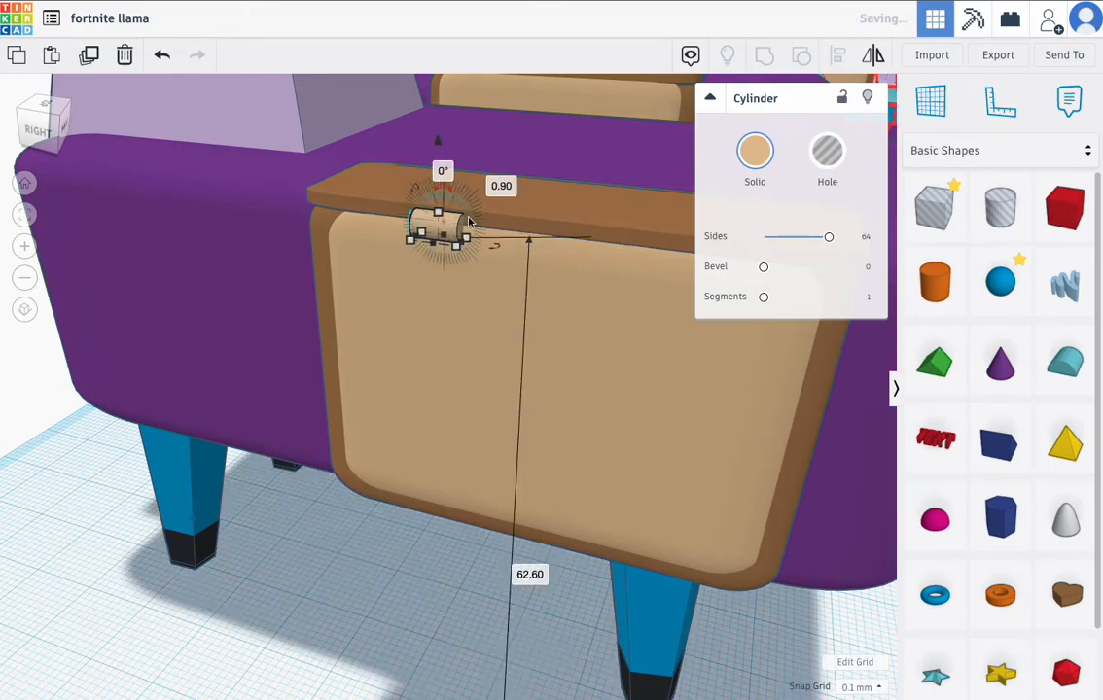
- Set the small hinge cylinder's length to 5 mm
left_click(394, 271)
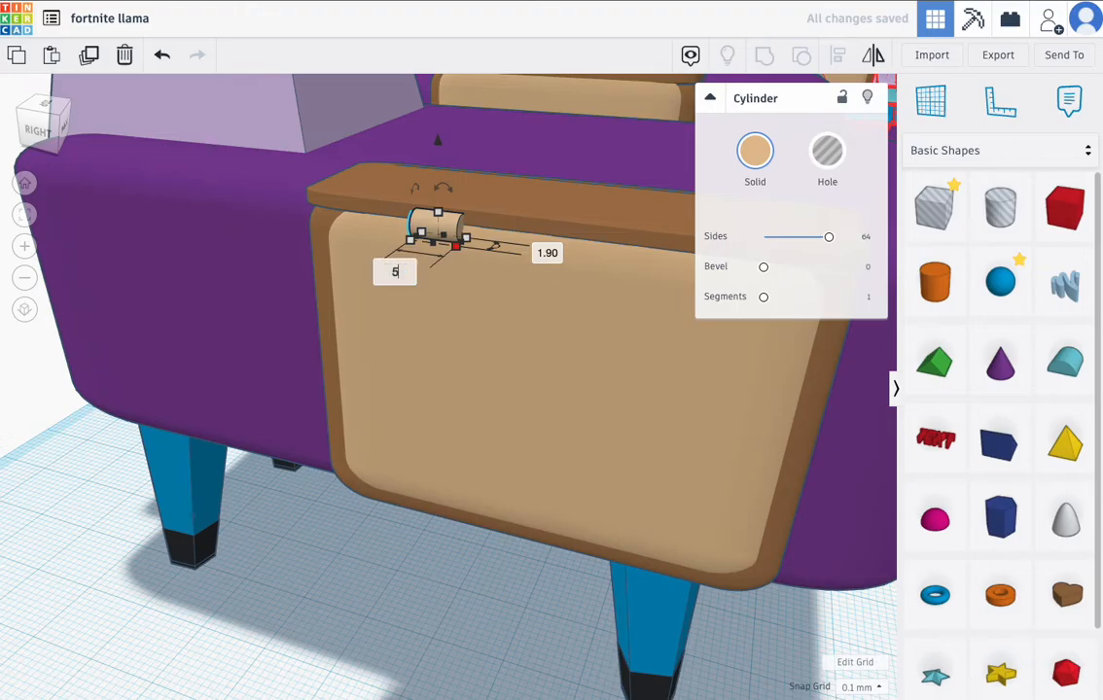
type("5")
key("Return")
right_click_drag(528, 284, 613, 301)
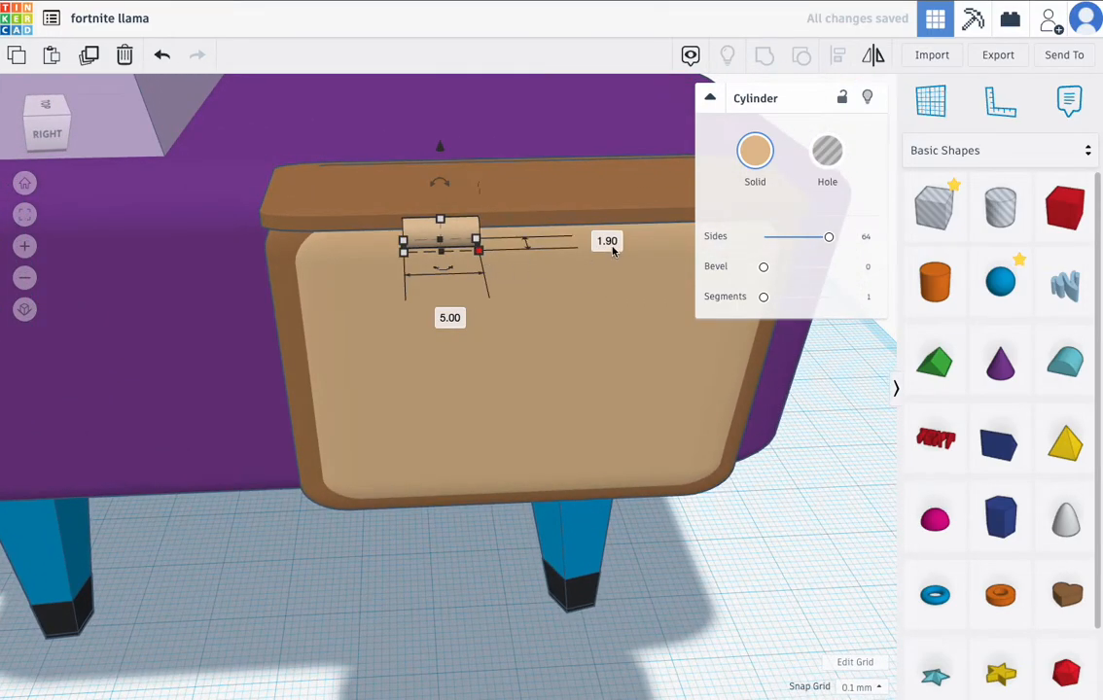
key("Return")
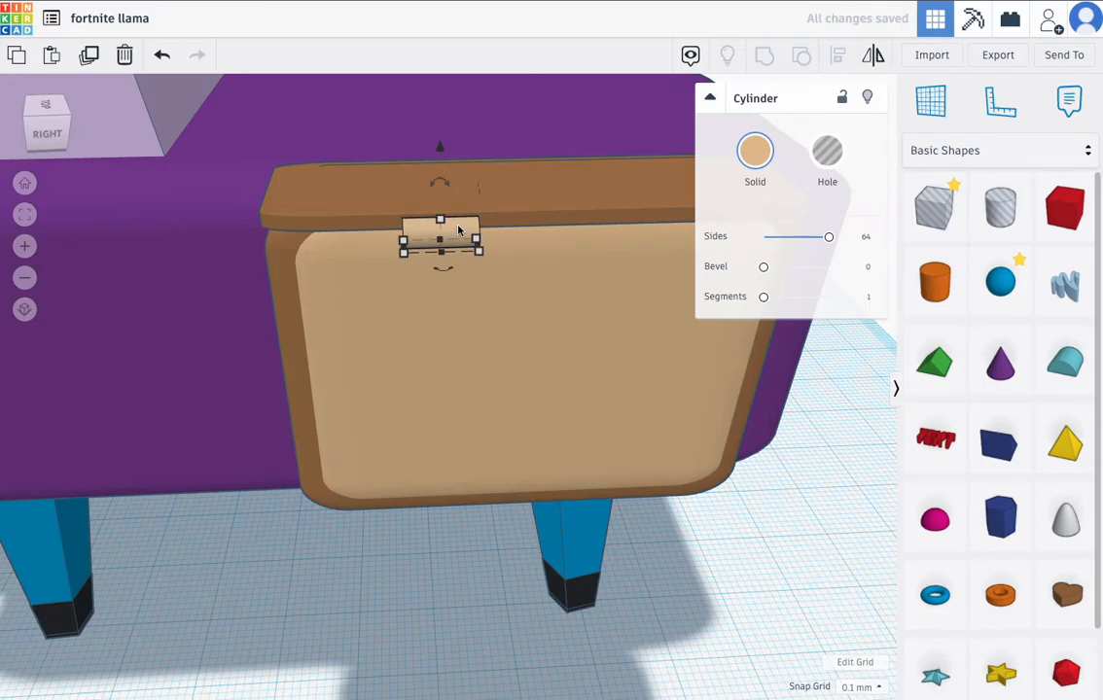
- Duplicate the hinge cylinder and move the copy along the lid's edge toward the llama's rear to form a second hinge
left_click(88, 54)
key("Right")
key("Right")
key("Right")
key("Right")
key("Right")
key("Right")
key("Right")
key("Right")
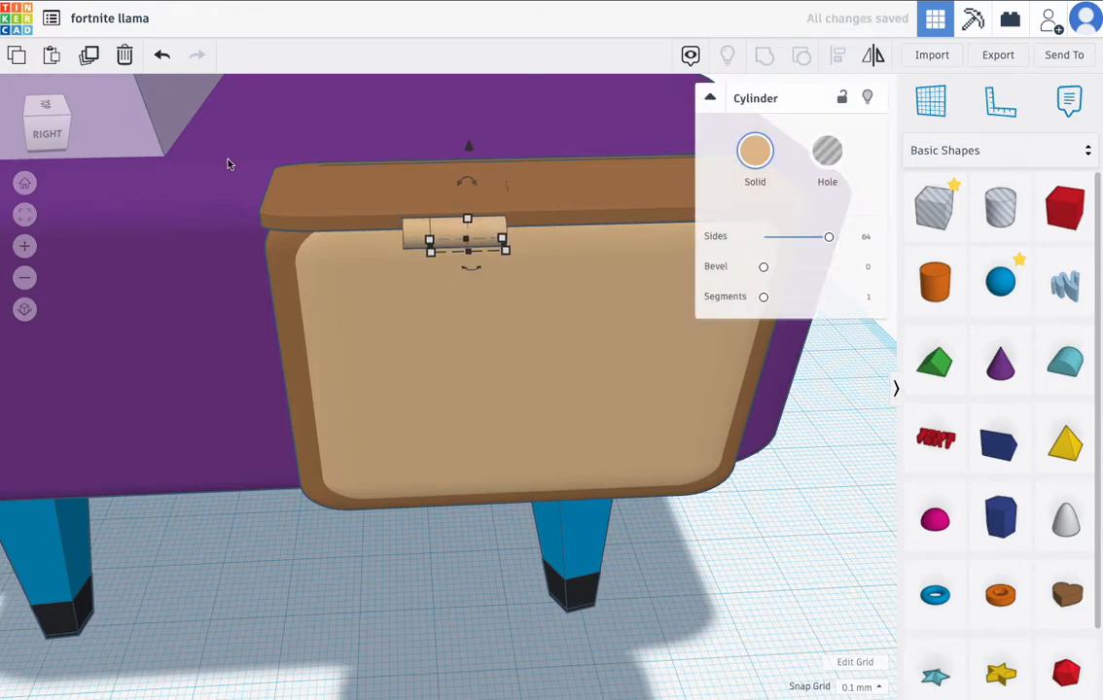
key("Right")
key("Right")
key("Right")
key("Right")
key("Right")
key("Right")
key("Right")
key("Right")
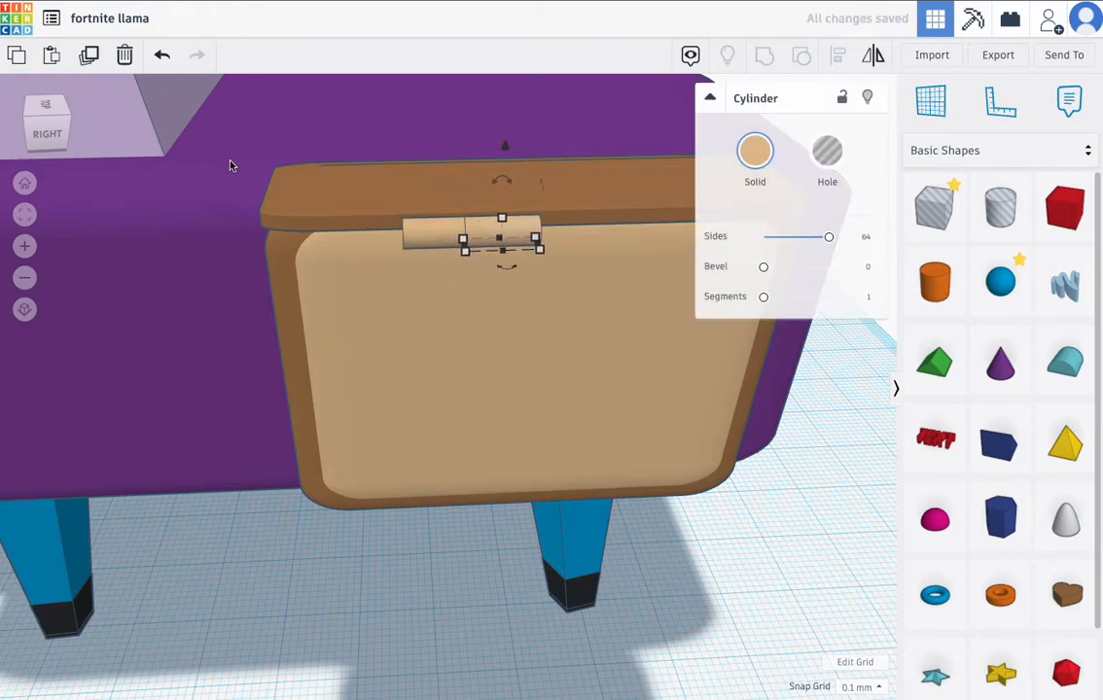
key("Right")
key("Right")
key("Right")
key("Right")
key("Right")
key("Right")
key("Right")
key("Right")
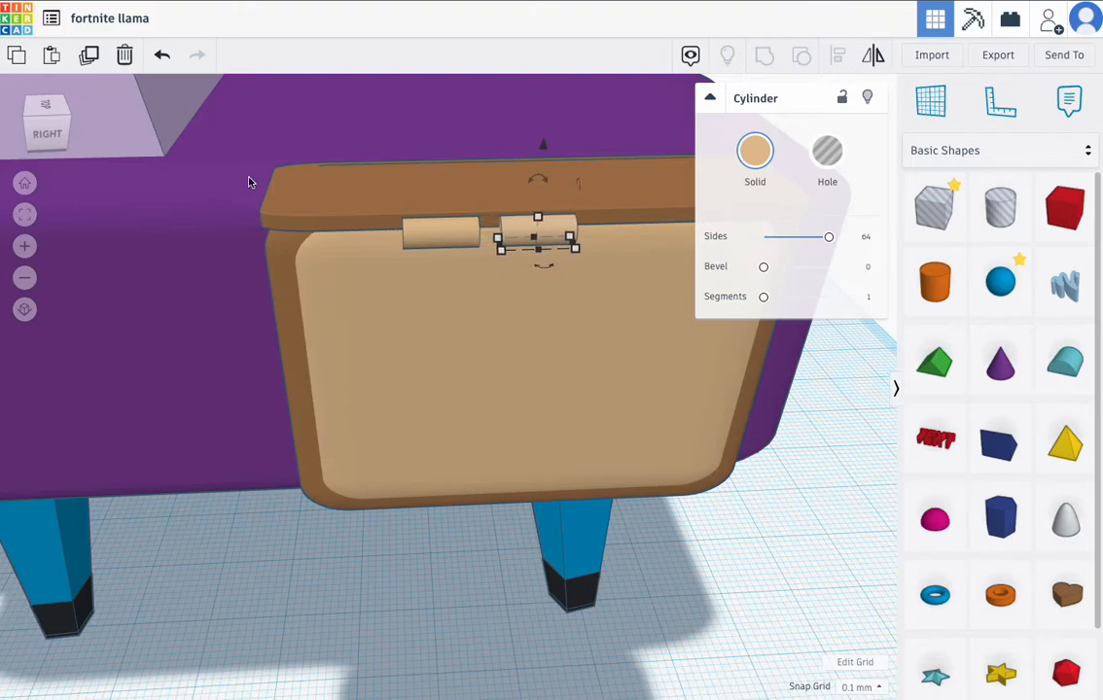
key("Right")
key("Right")
key("Right")
key("Right")
key("Right")
key("Right")
key("Right")
key("Right")
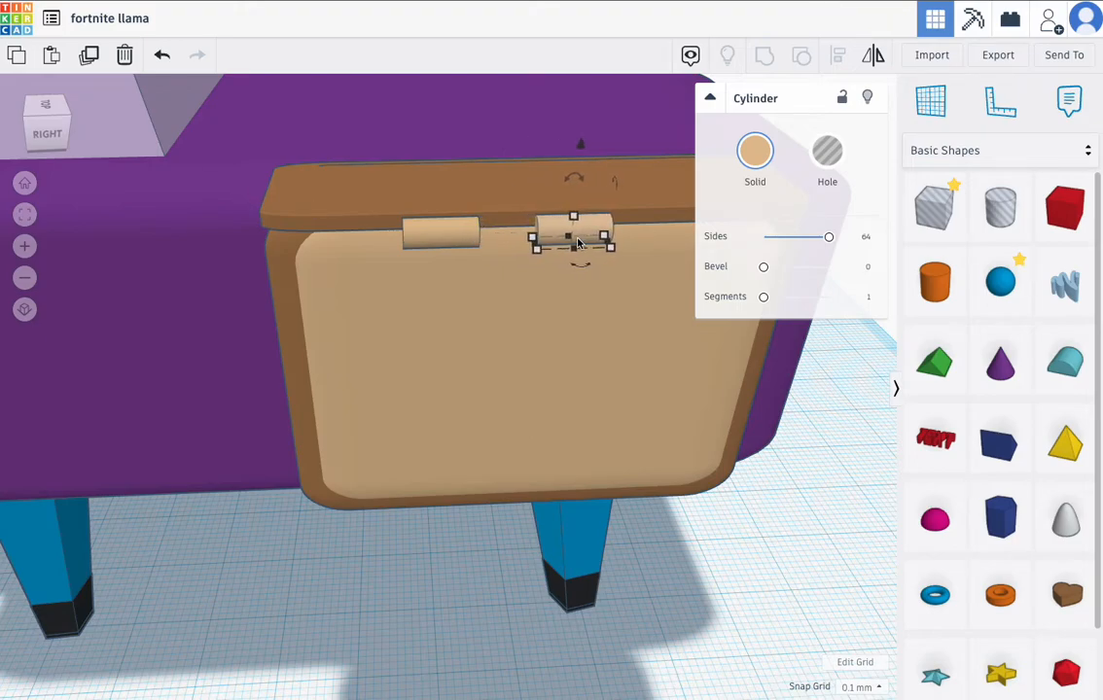
left_click_drag(580, 243, 616, 243)
key("Right")
key("Right")
key("Right")
key("Right")
key("Right")
key("Right")
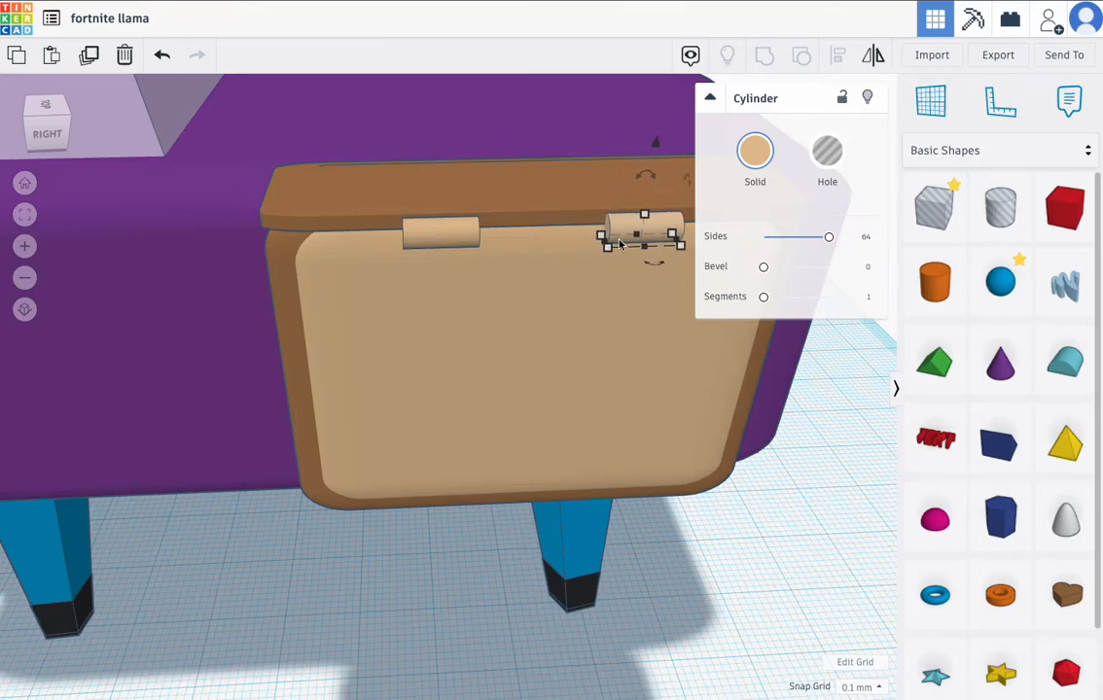
- Add a Round Roof shape in front of the saddlebag, rotate it 90° and colour it grey
scroll(611, 255, "down", 6)
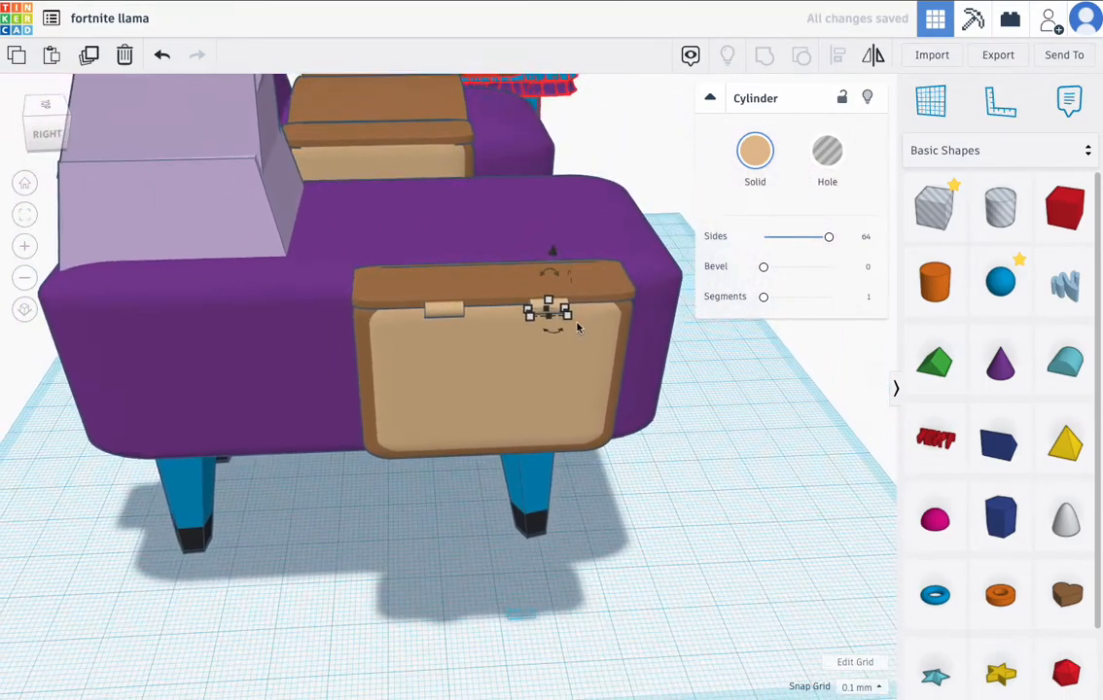
left_click(575, 332)
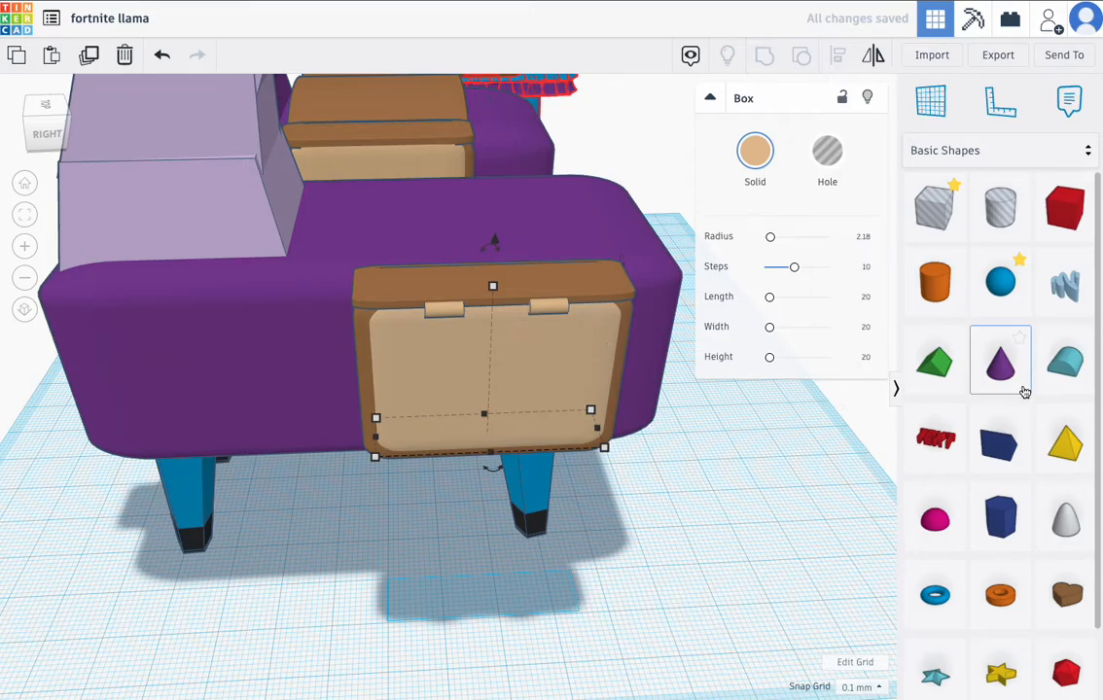
left_click_drag(1075, 378, 491, 580)
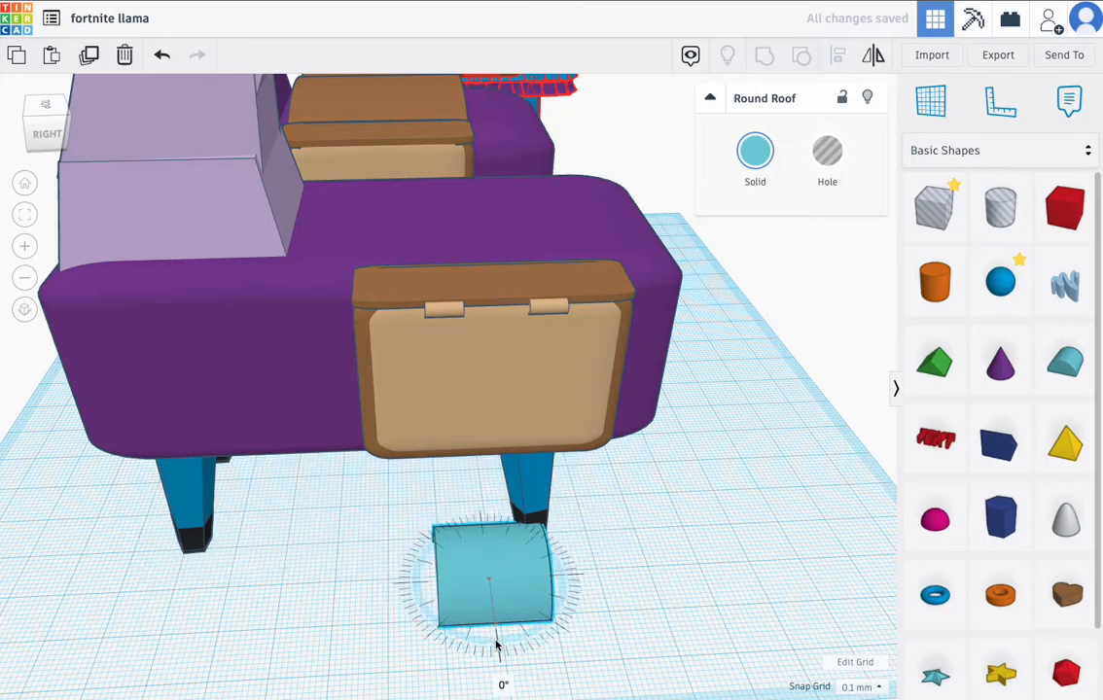
left_click_drag(497, 645, 610, 569)
left_click(756, 156)
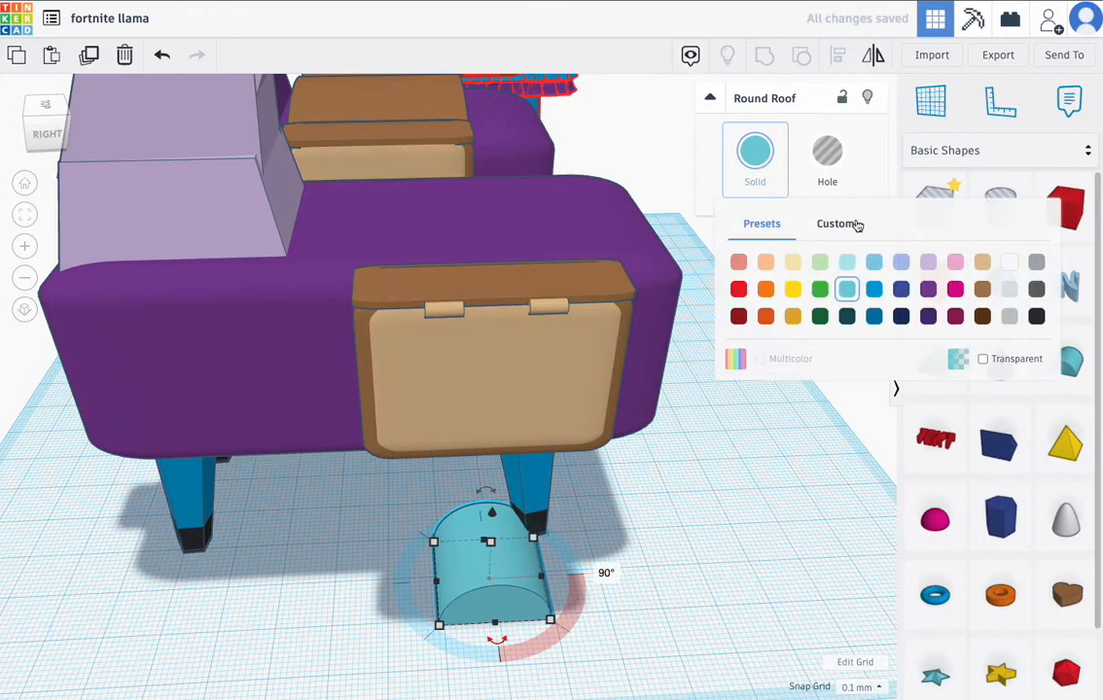
left_click(1009, 317)
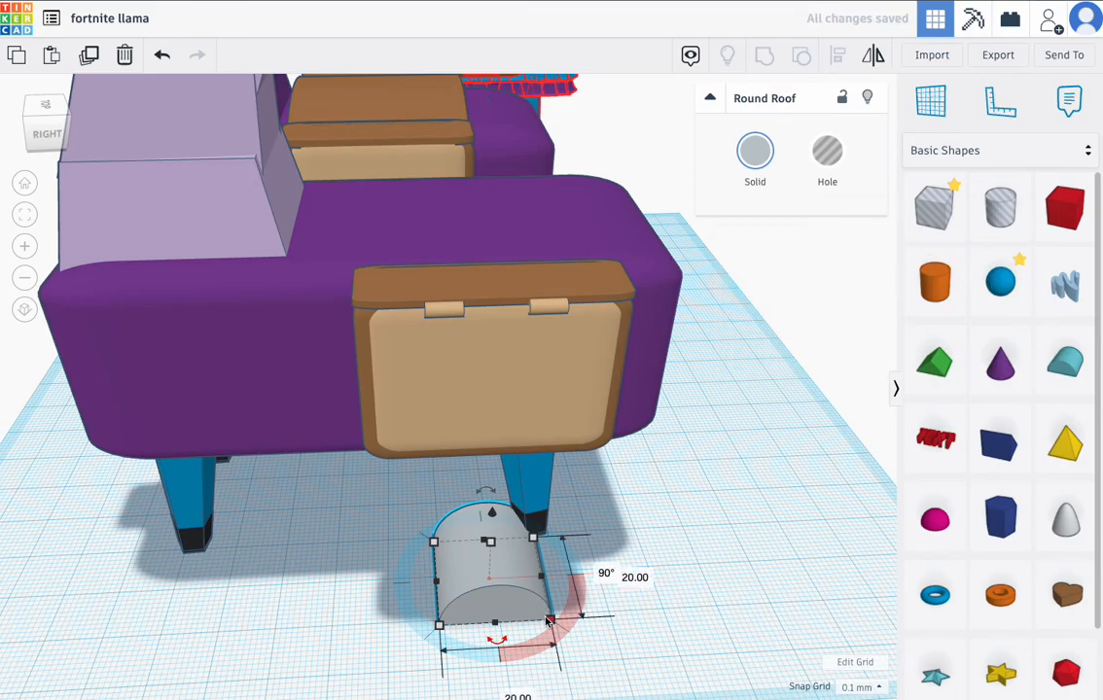
- Scale the grey round roof down proportionally, raise it to the saddlebag's lower part and bring it out in front of the tan panel
left_click_drag(550, 618, 459, 566, "shift")
left_click_drag(460, 520, 456, 359)
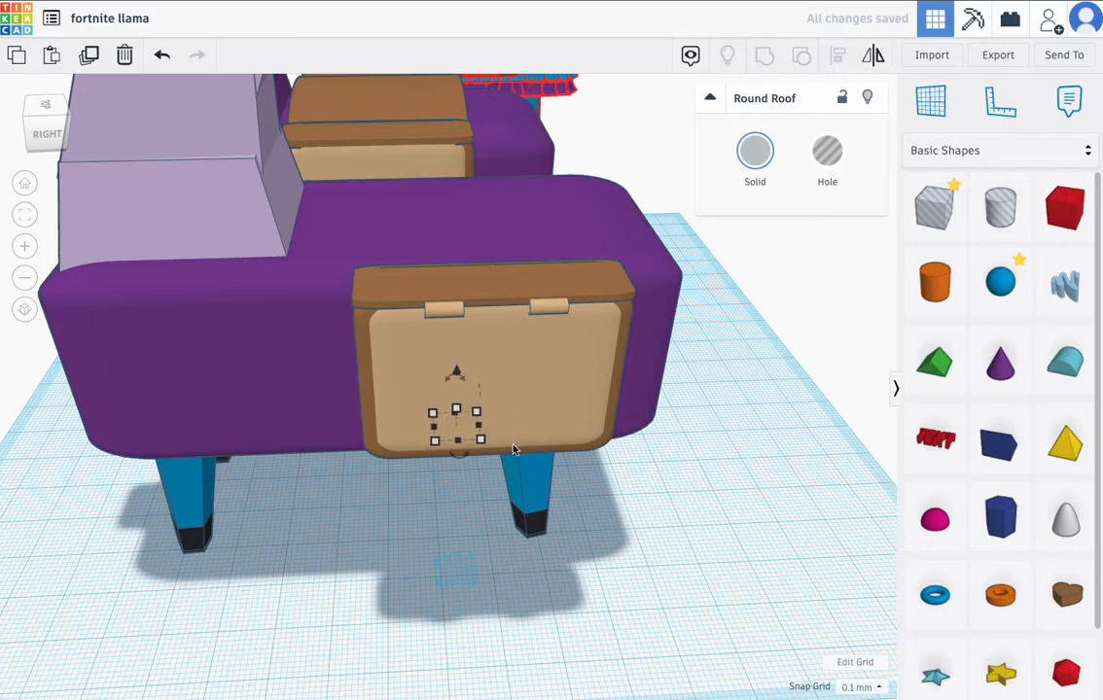
key("Down")
key("Down")
key("Down")
key("Down")
key("Down")
key("Down")
key("Down")
key("Down")
key("Down")
key("Down")
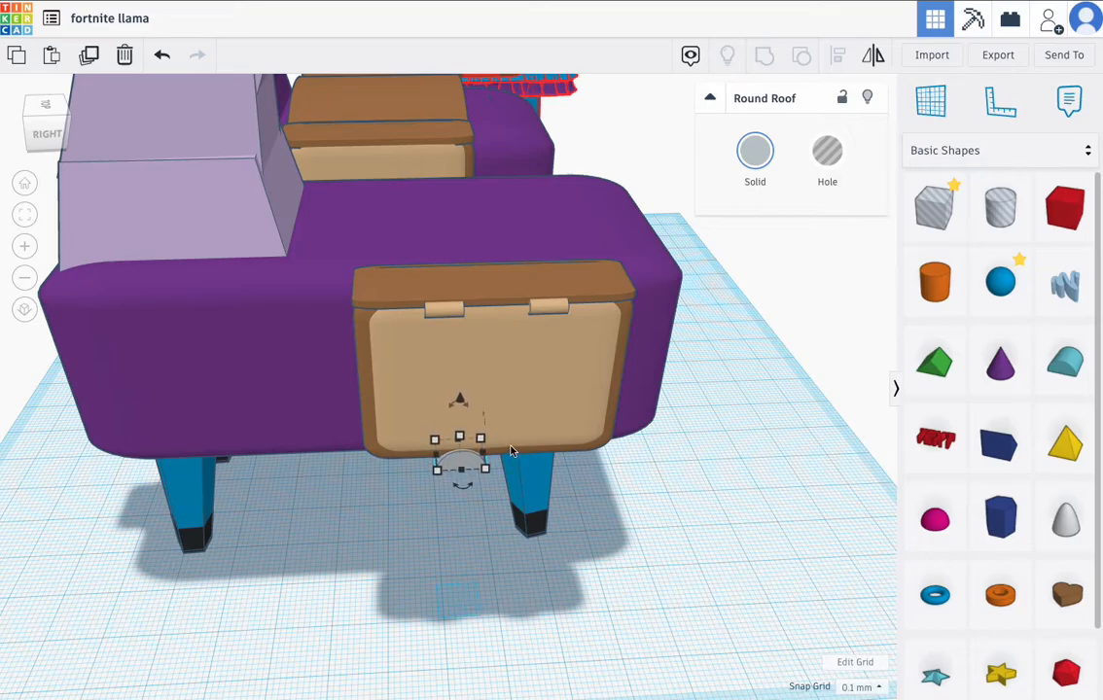
left_click_drag(464, 412, 461, 376)
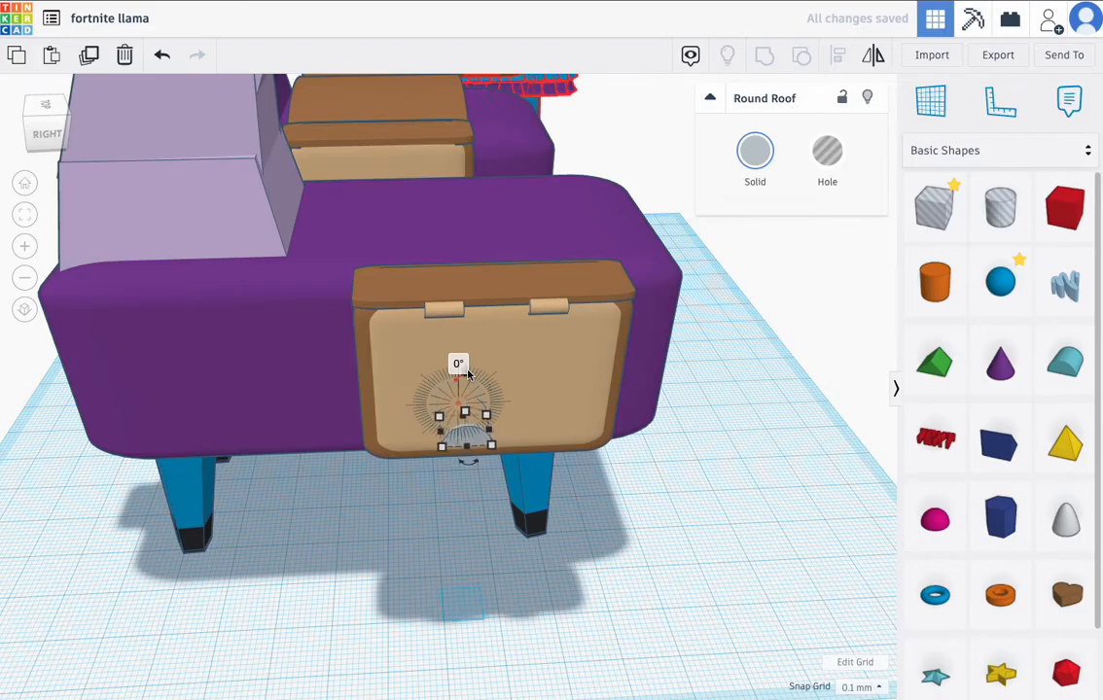
- Shift the grey round roof sideways to centre it at the bottom of the tan panel
key("Right")
key("Right")
key("Right")
key("Right")
key("Right")
key("Right")
key("Right")
key("Right")
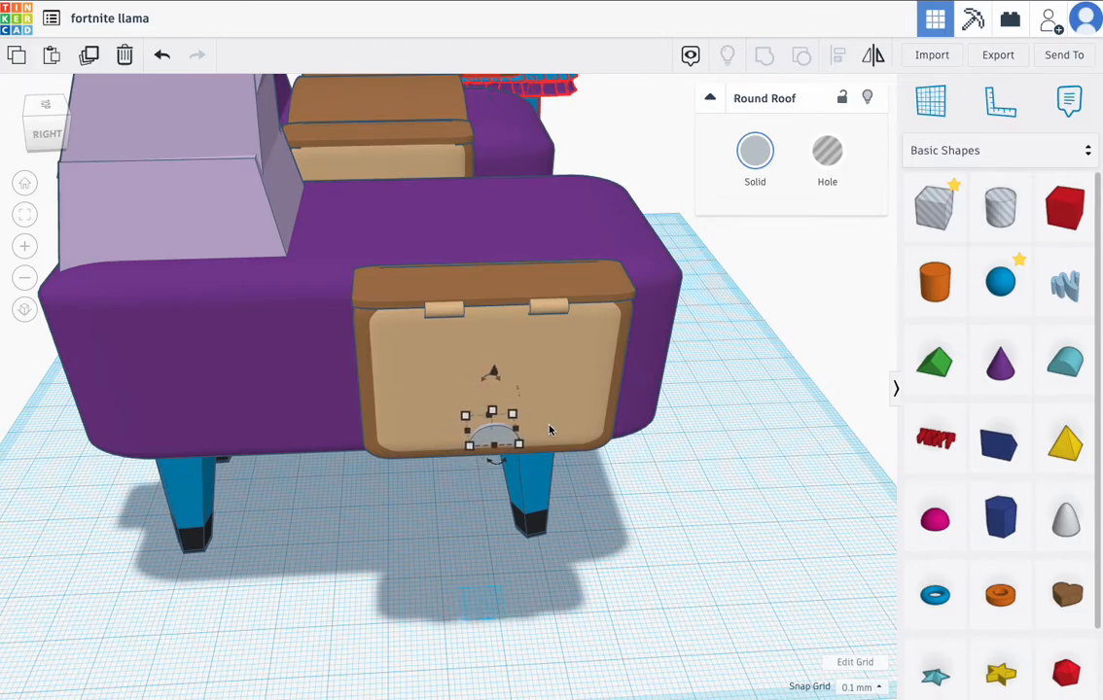
right_click_drag(549, 429, 541, 396)
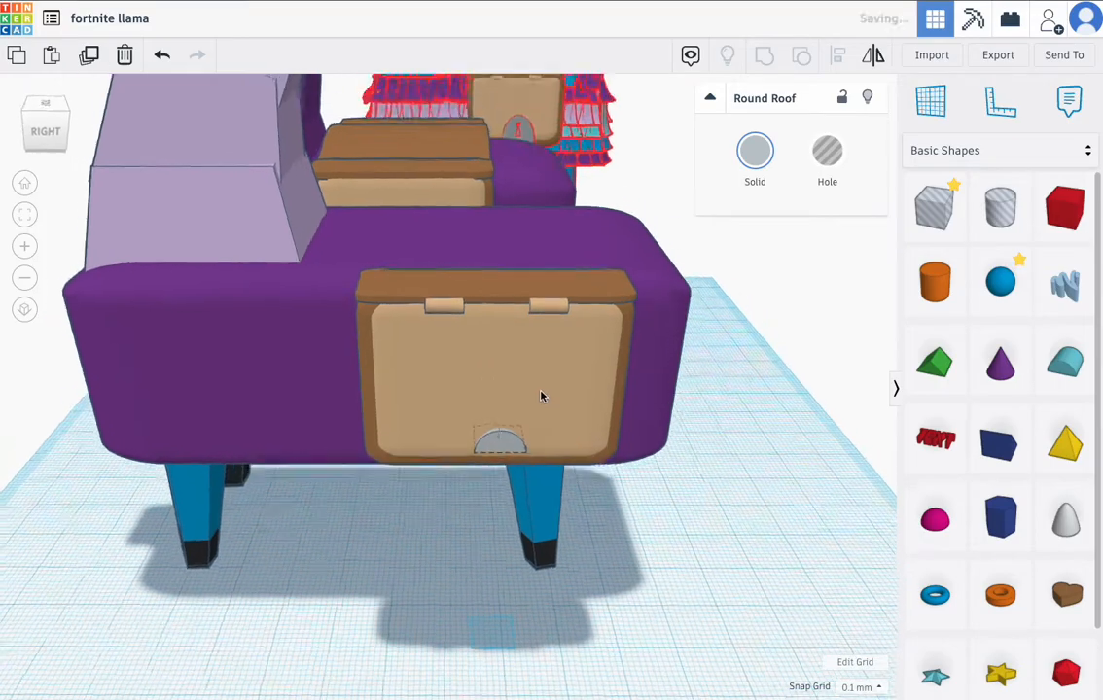
key("Left")
key("Left")
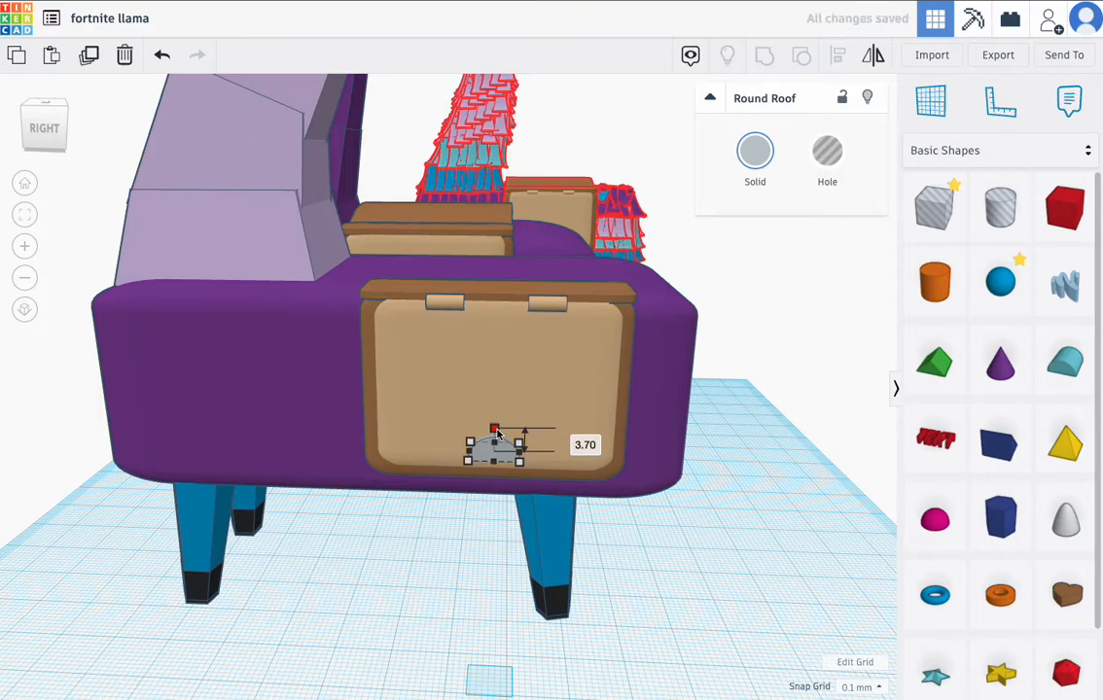
- Stretch the grey round roof to about 9.9 mm tall to form a tall arched lock plate
left_click_drag(496, 431, 500, 391)
left_click(485, 522)
left_click(493, 414)
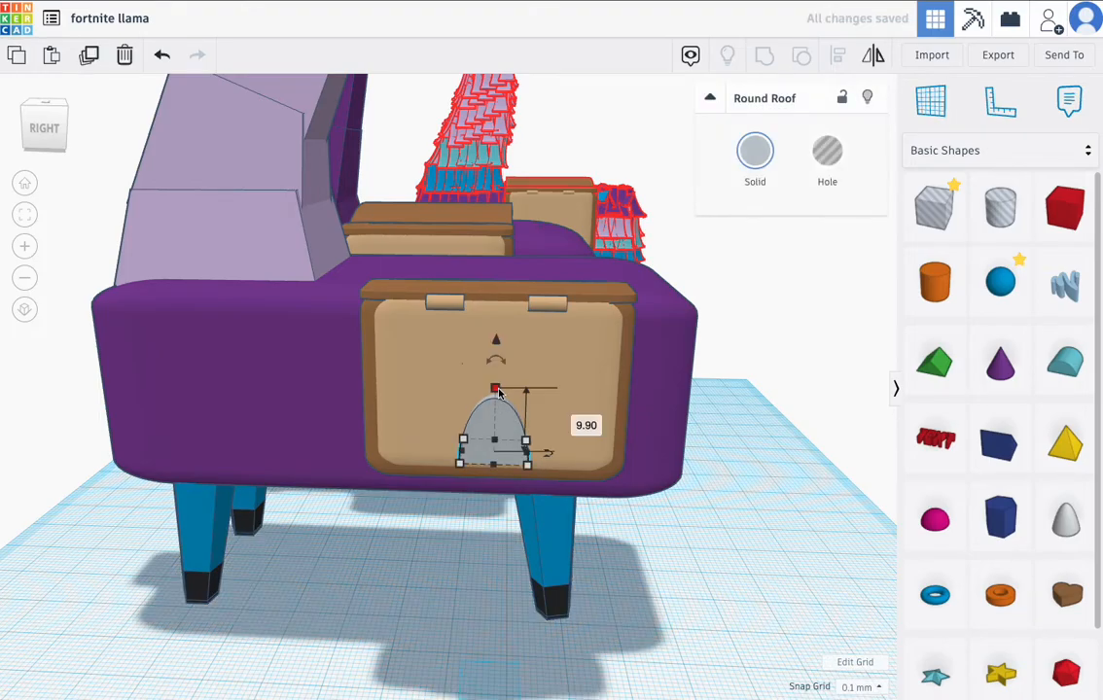
- Duplicate the rear hinge cylinder, lower the copy to about 35.4 mm below the saddlebag and make it a hole
mouse_move(546, 458)
right_mouse_down()
mouse_move(422, 404)
mouse_move(399, 453)
mouse_move(371, 450)
mouse_move(525, 457)
right_mouse_up()
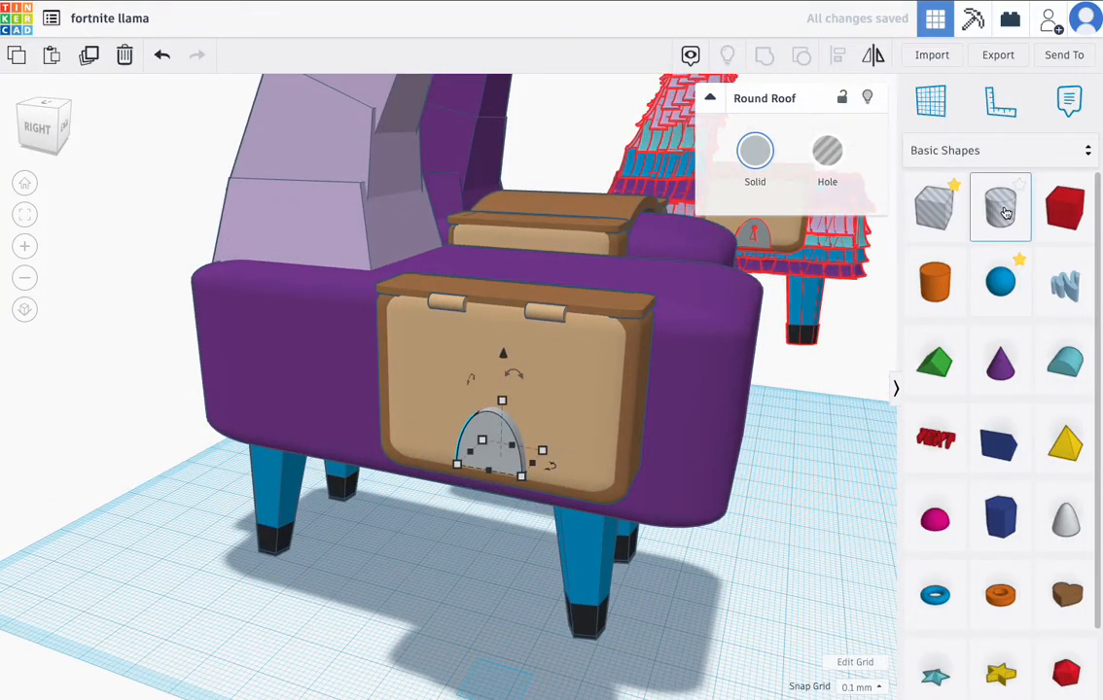
left_click(540, 314)
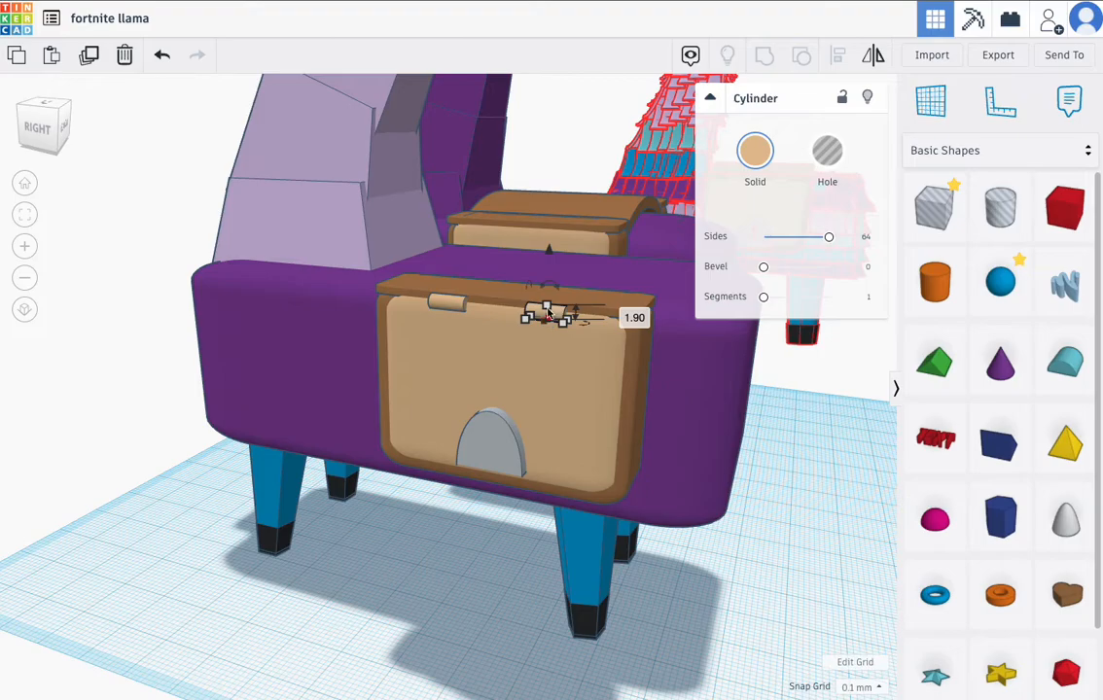
left_click(87, 57)
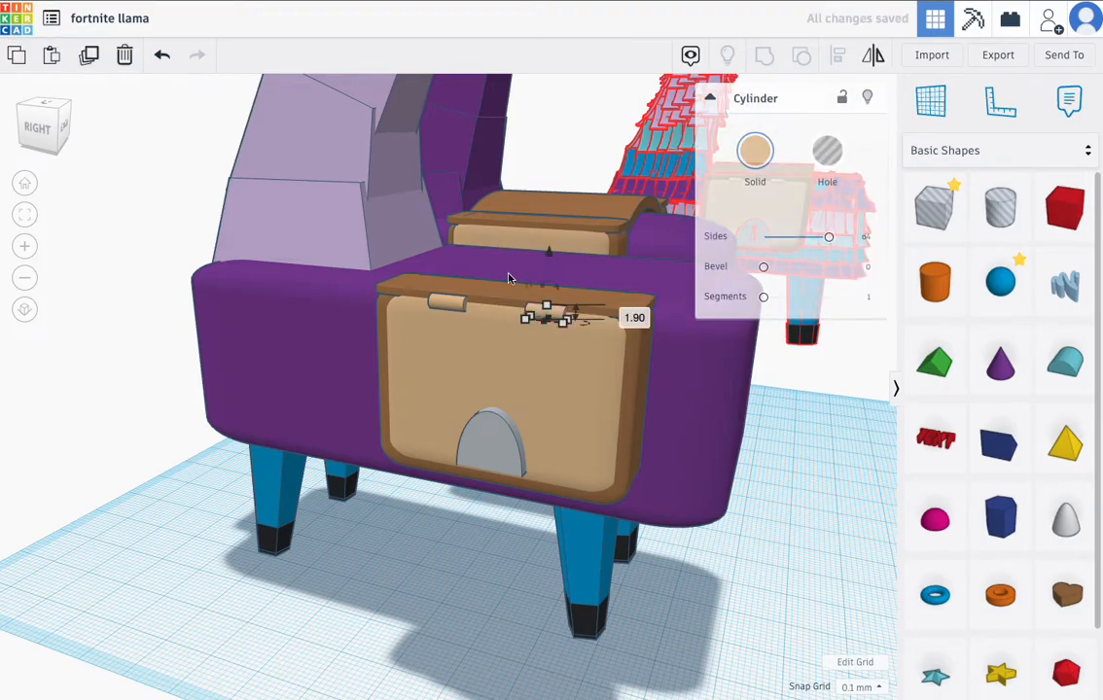
left_click_drag(545, 266, 518, 458)
left_click(826, 151)
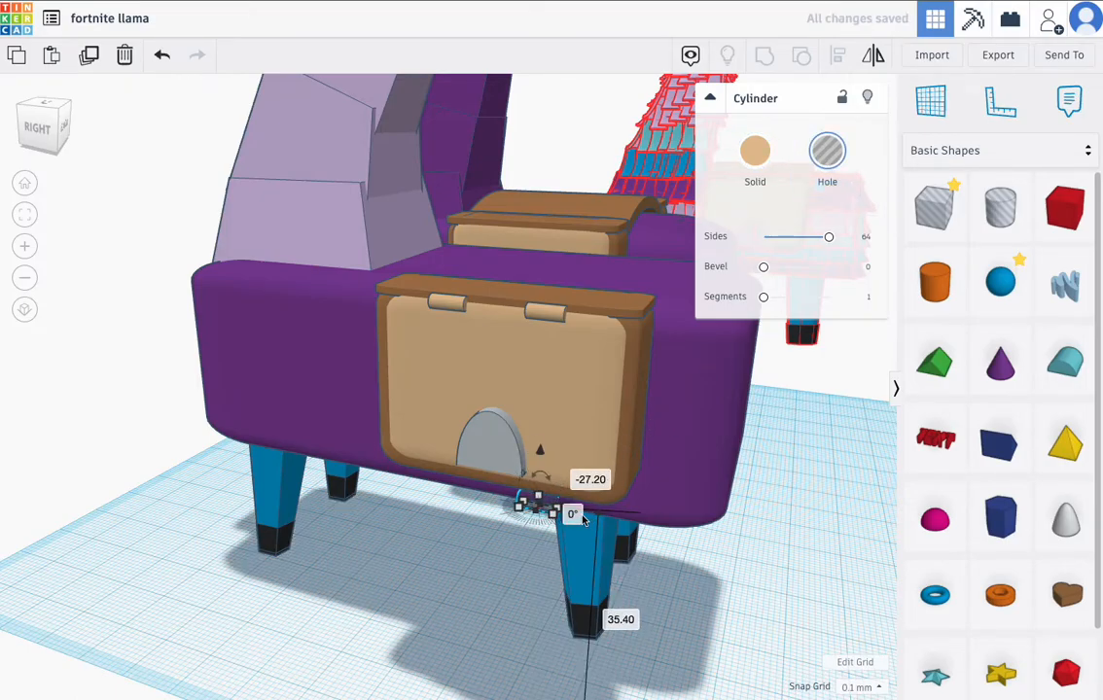
- Rotate the cylinder hole to face outward and move it up and sideways into the grey arched plate
left_click(24, 214)
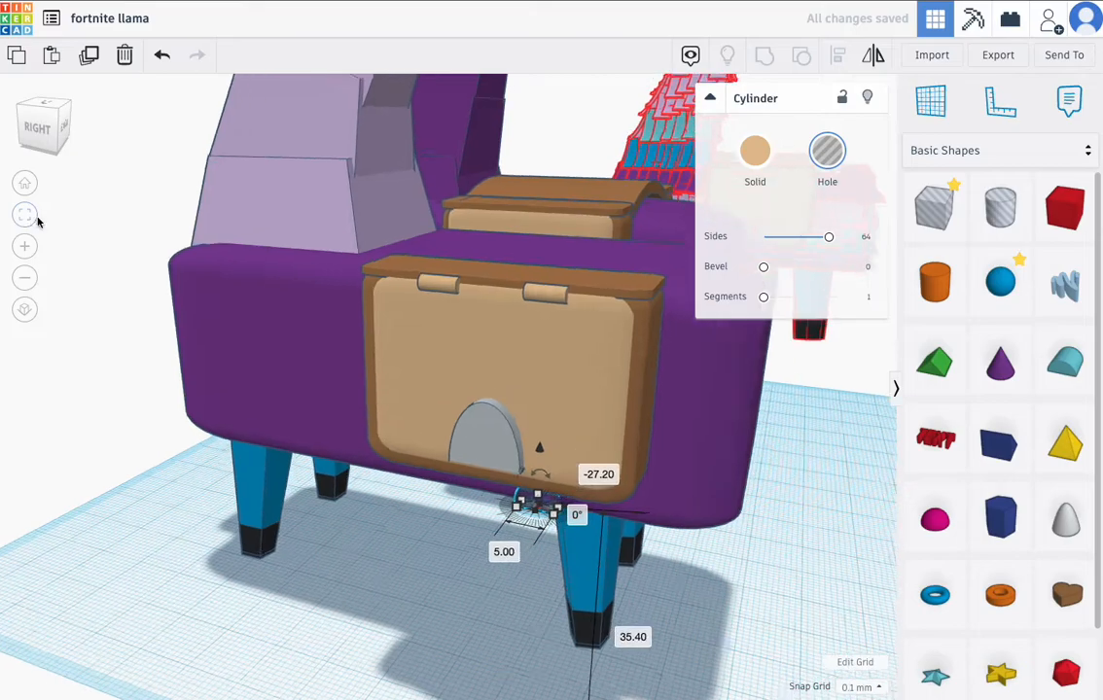
scroll(472, 404, "down", 3)
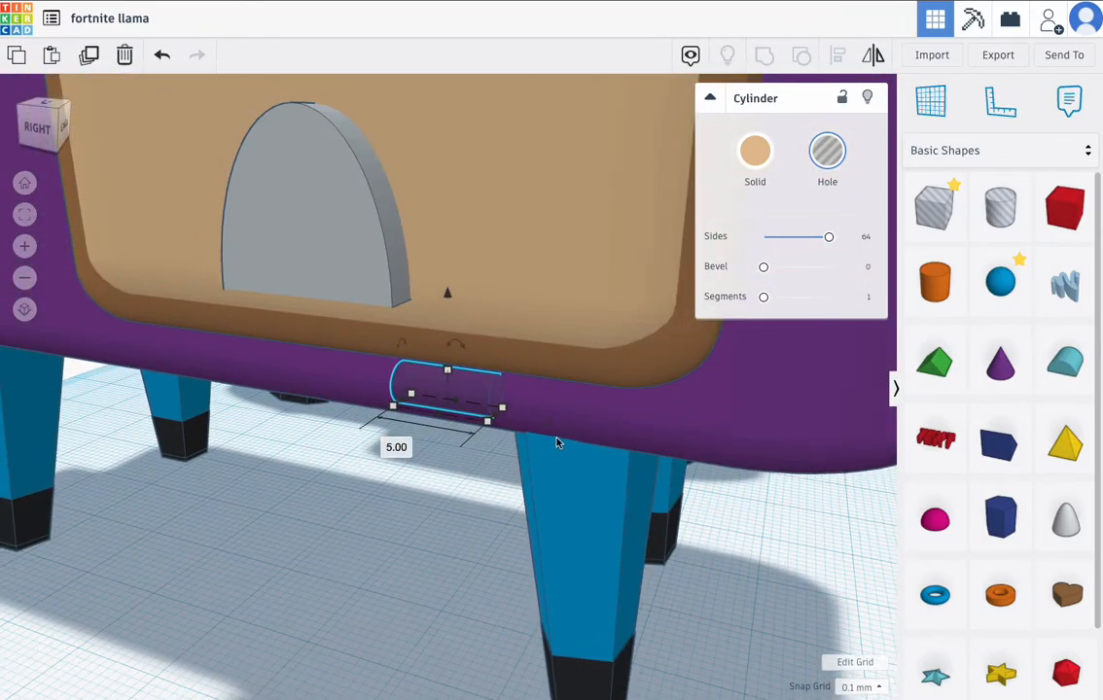
left_click_drag(532, 420, 391, 445)
left_click_drag(446, 294, 446, 82)
key("Left")
key("Left")
key("Left")
key("Left")
key("Left")
key("Left")
key("Left")
key("Left")
key("Left")
key("Left")
key("Left")
key("Left")
key("Left")
key("Left")
key("Left")
key("Left")
key("Left")
key("Left")
key("Left")
key("Left")
key("Left")
key("Left")
key("Left")
key("Left")
key("Left")
key("Left")
key("Left")
key("Left")
key("Left")
key("Left")
left_click(431, 222)
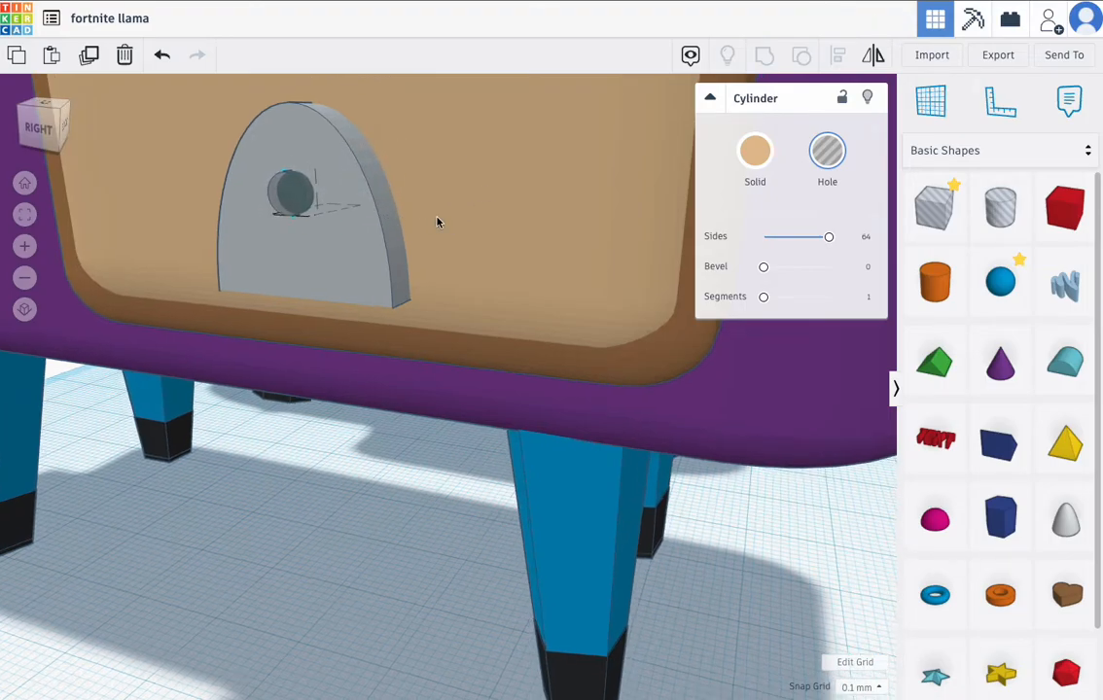
- Raise the cylinder hole within the grey plate to a height of 45.3 mm
right_click_drag(431, 221, 495, 224)
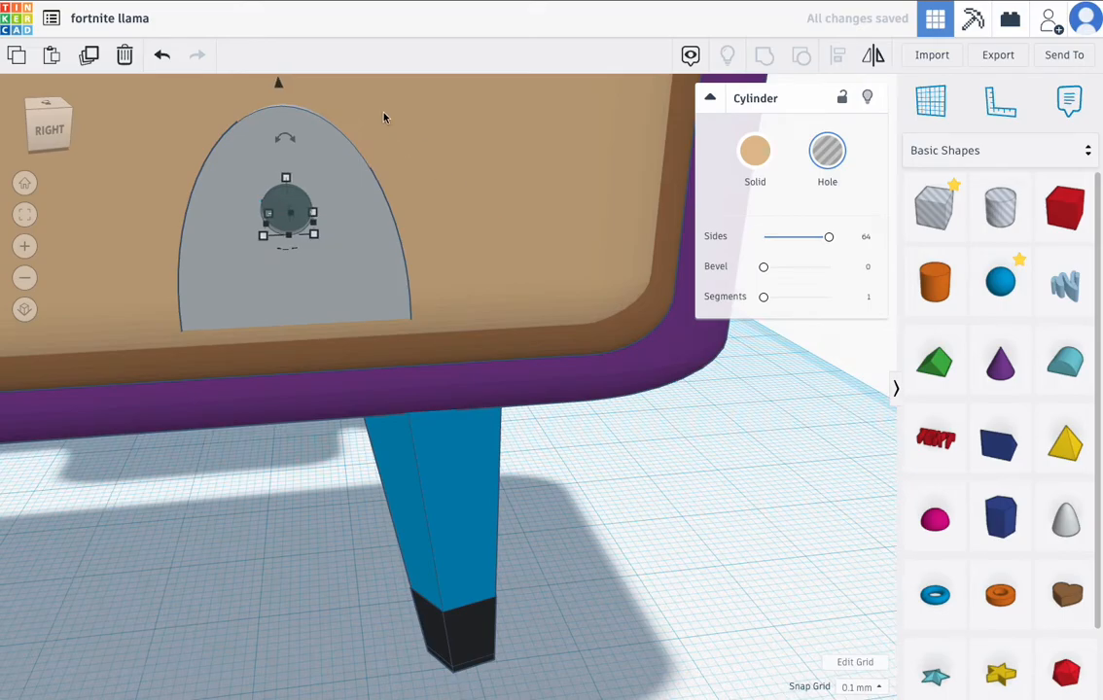
key("Up")
key("Up")
key("Up")
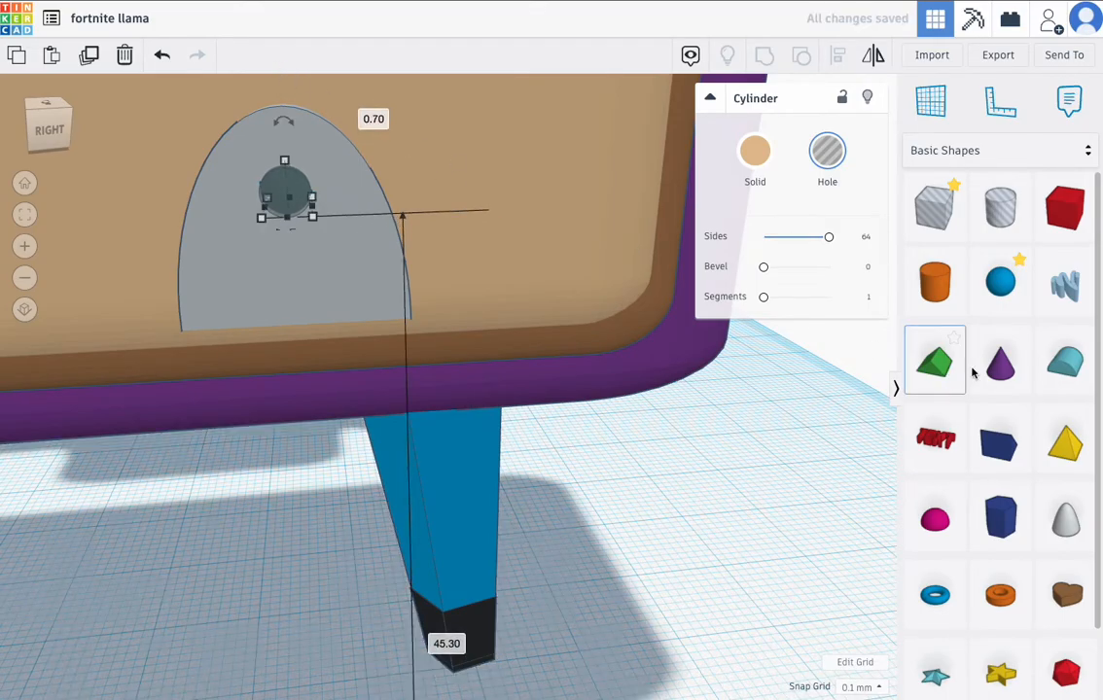
- Place a Roof shape below the saddlebag, rotate it so its triangular face points outward, and stretch it to about 18 mm tall
left_click_drag(919, 377, 398, 611)
scroll(293, 681, "down", 3)
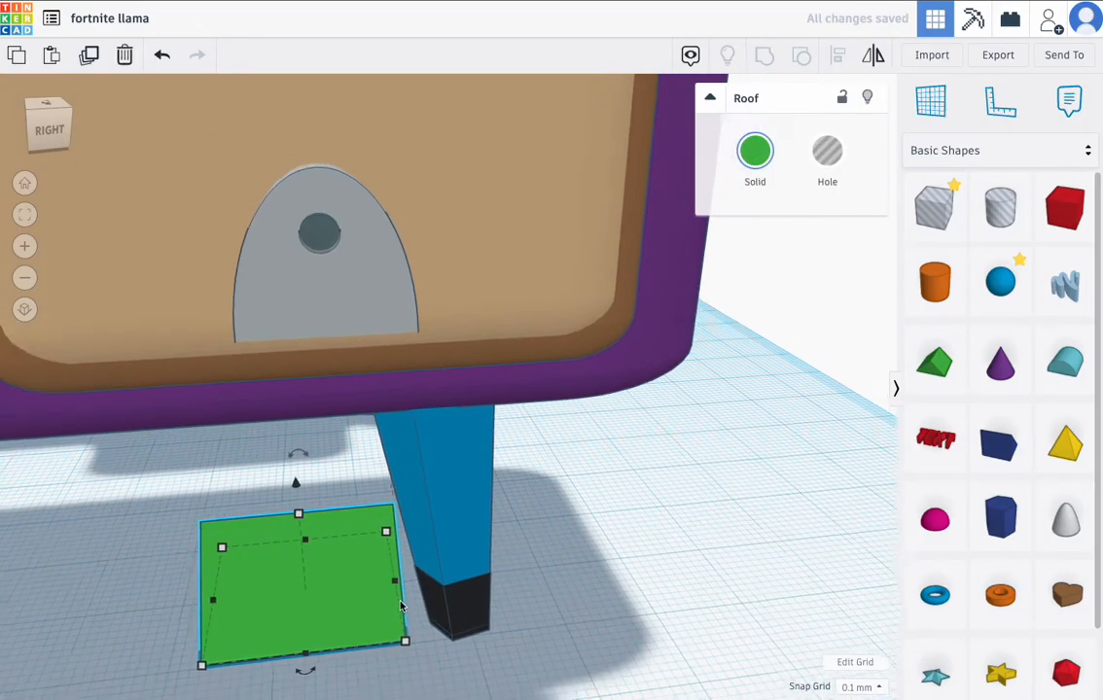
left_click_drag(301, 674, 511, 598)
left_click_drag(303, 514, 299, 447)
right_click_drag(303, 454, 235, 401)
- Set the green roof's depth to 5 mm, move it clear of the leg and make it a hole
left_click(317, 223)
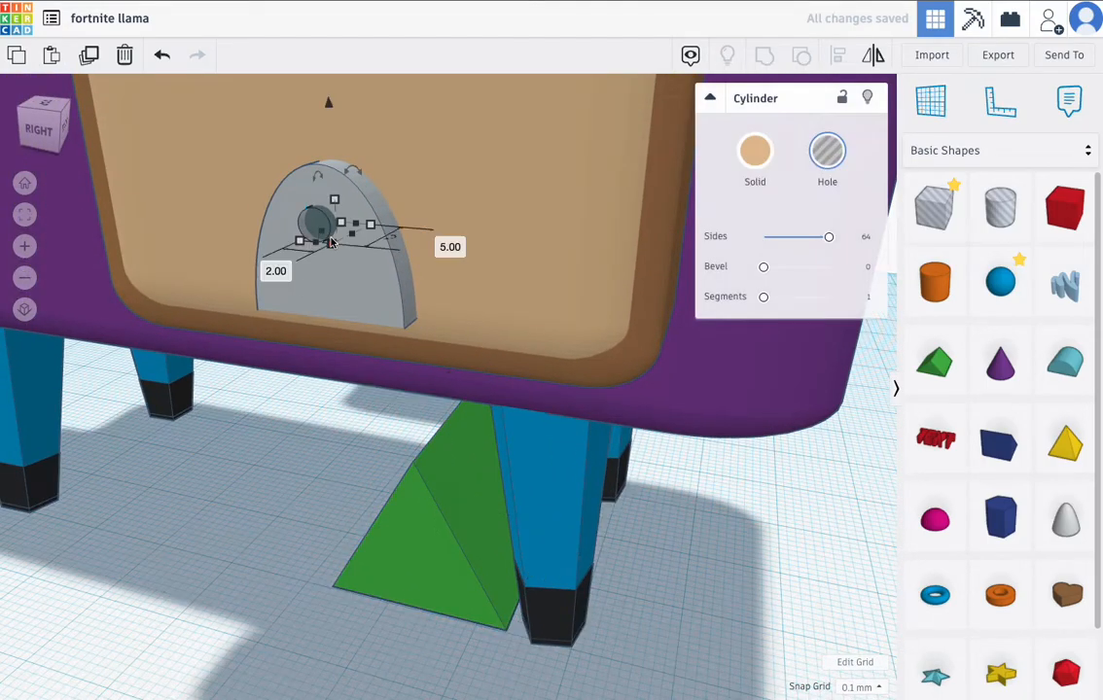
left_click(437, 447)
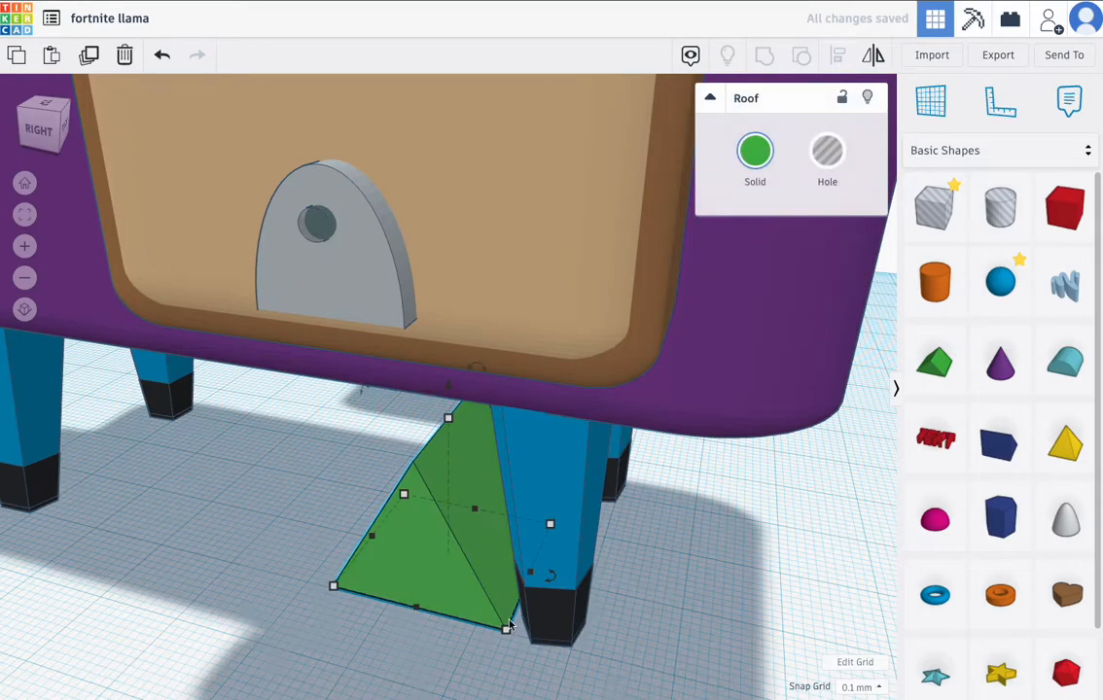
mouse_move(508, 632)
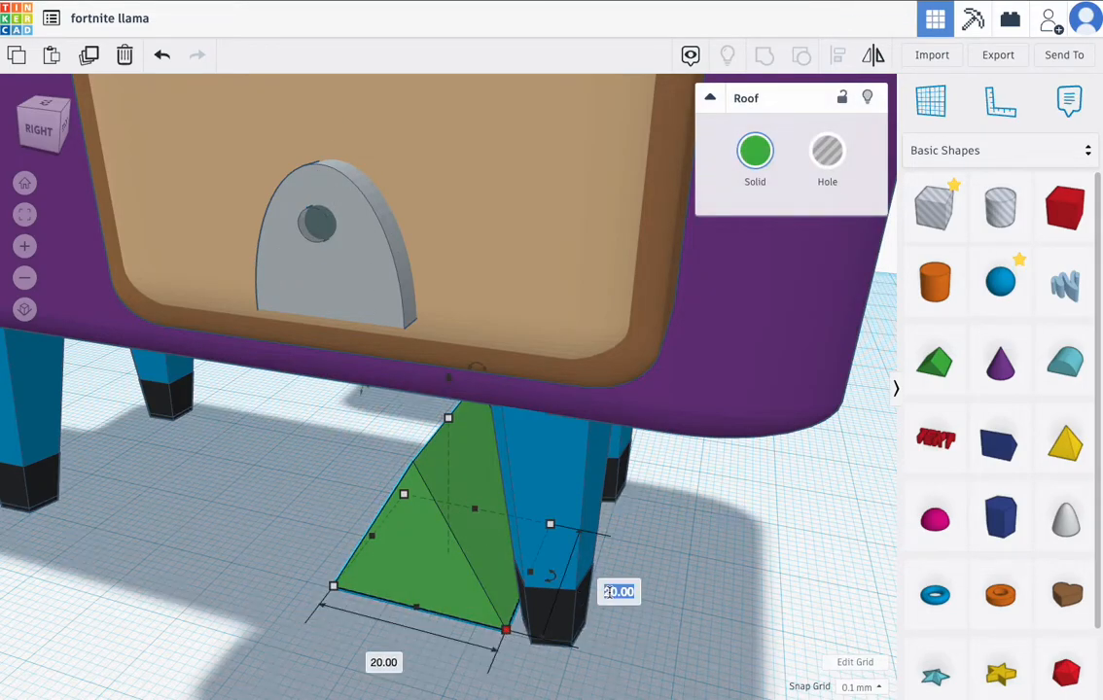
type("5")
key("Return")
left_click_drag(454, 477, 361, 562)
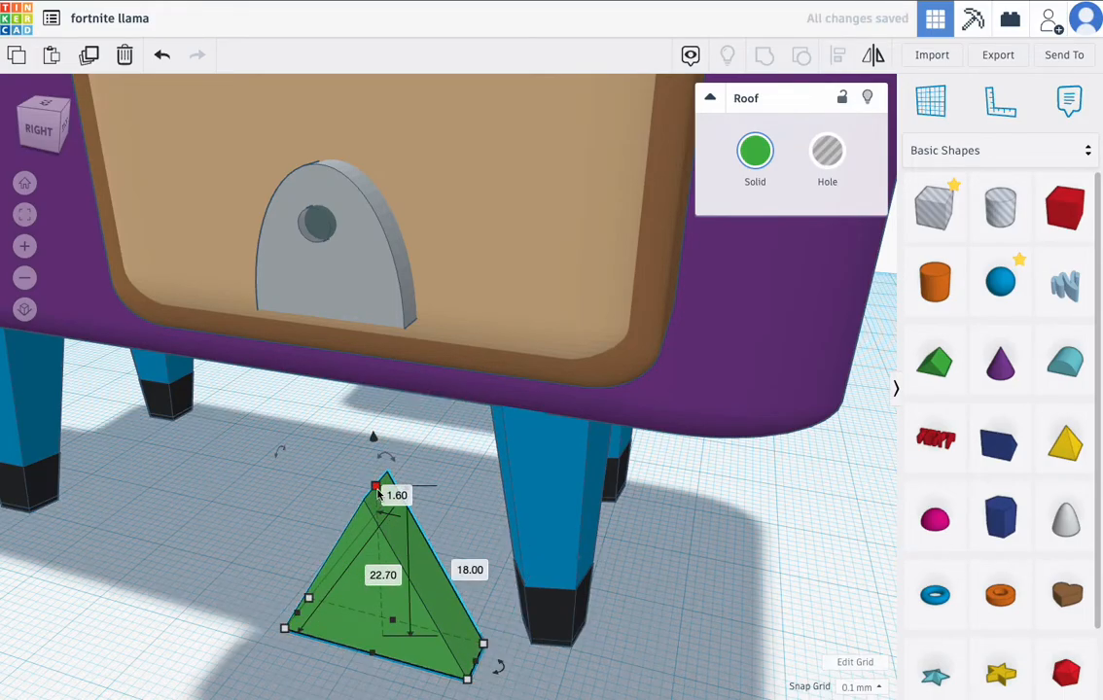
left_click(825, 158)
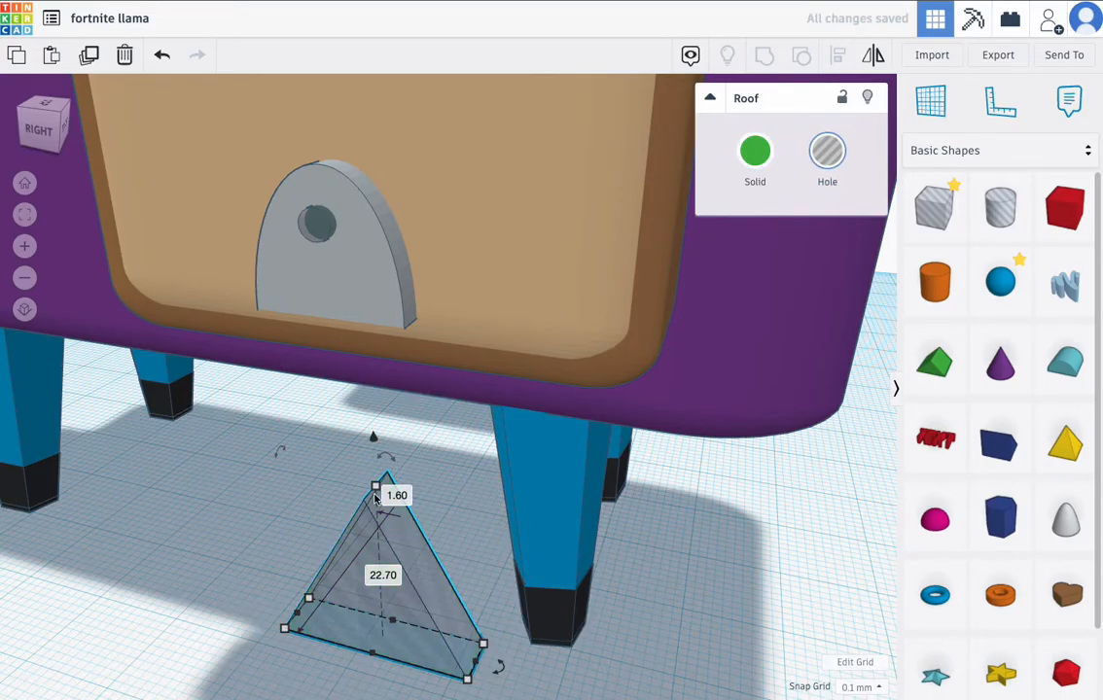
- Move the triangular roof hole in front of the saddlebag and raise it toward the grey plate
right_click_drag(468, 678, 339, 278)
left_click(332, 214)
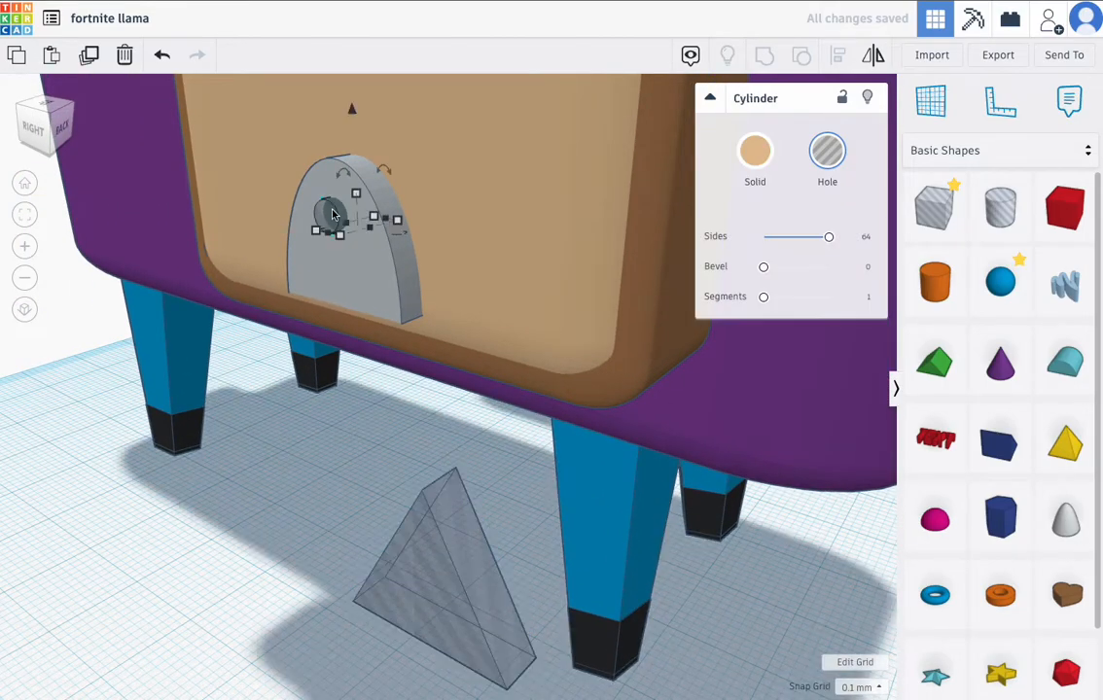
left_click_drag(466, 504, 354, 578)
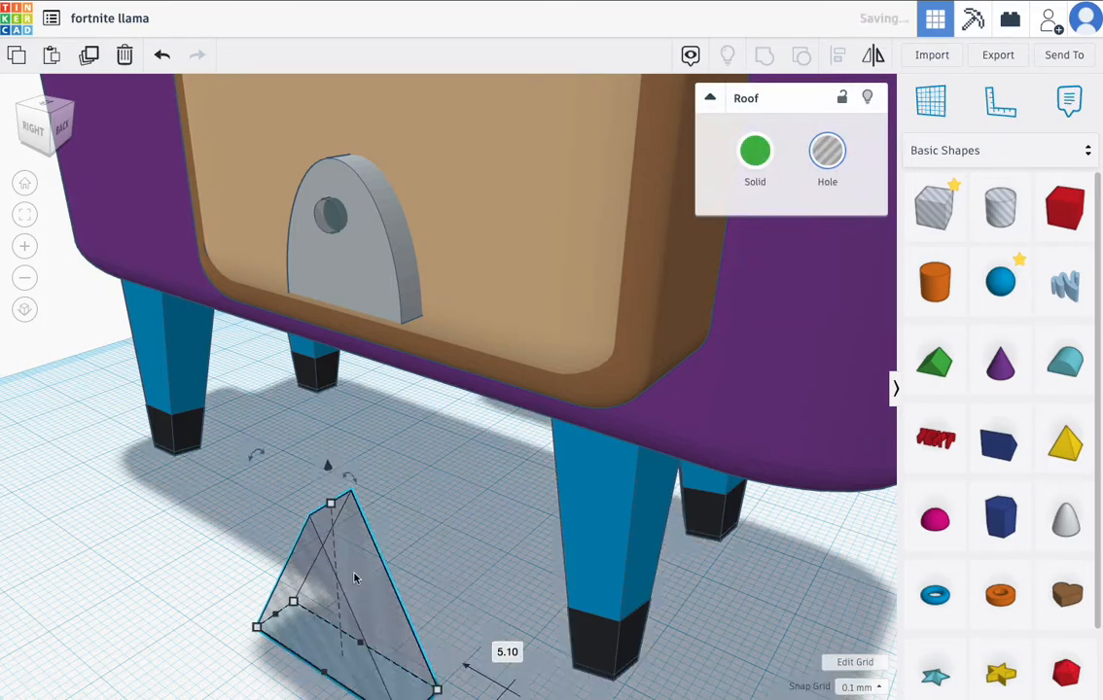
left_click_drag(328, 471, 335, 134)
- Shrink the triangular hole and fit it on the grey plate with its tip in the cylinder hole, at a height of about 41.8 mm
right_click_drag(352, 341, 447, 500)
left_click_drag(447, 498, 436, 480)
left_click_drag(170, 582, 357, 497)
left_click_drag(452, 448, 374, 486)
left_click_drag(338, 345, 331, 178)
left_click_drag(261, 428, 336, 402)
left_click_drag(396, 354, 347, 352)
left_click_drag(327, 243, 321, 227)
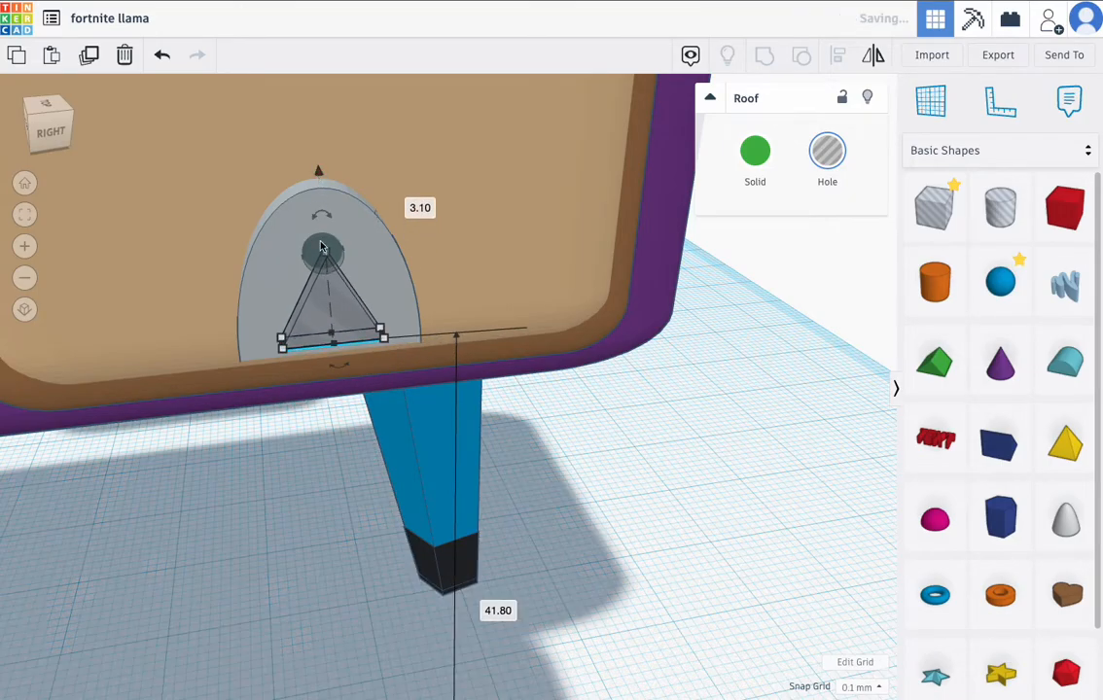
- Narrow the triangular hole to about 2.1 mm and set its depth to 5 mm
left_click_drag(283, 340, 331, 311)
right_click_drag(342, 314, 175, 309)
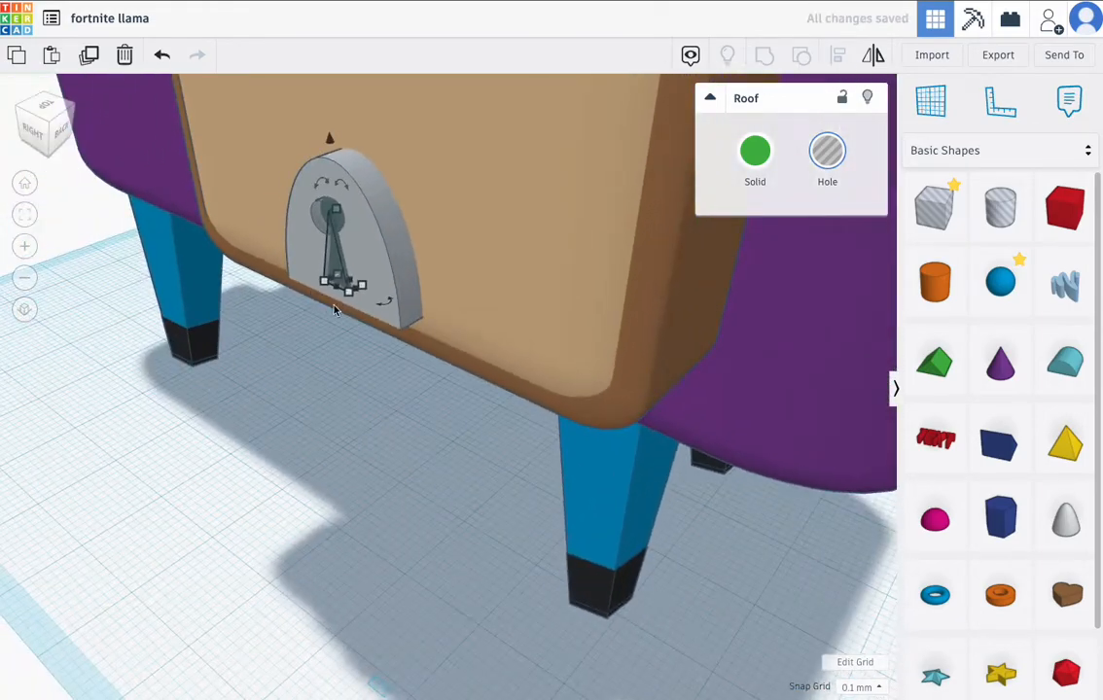
left_click(425, 321)
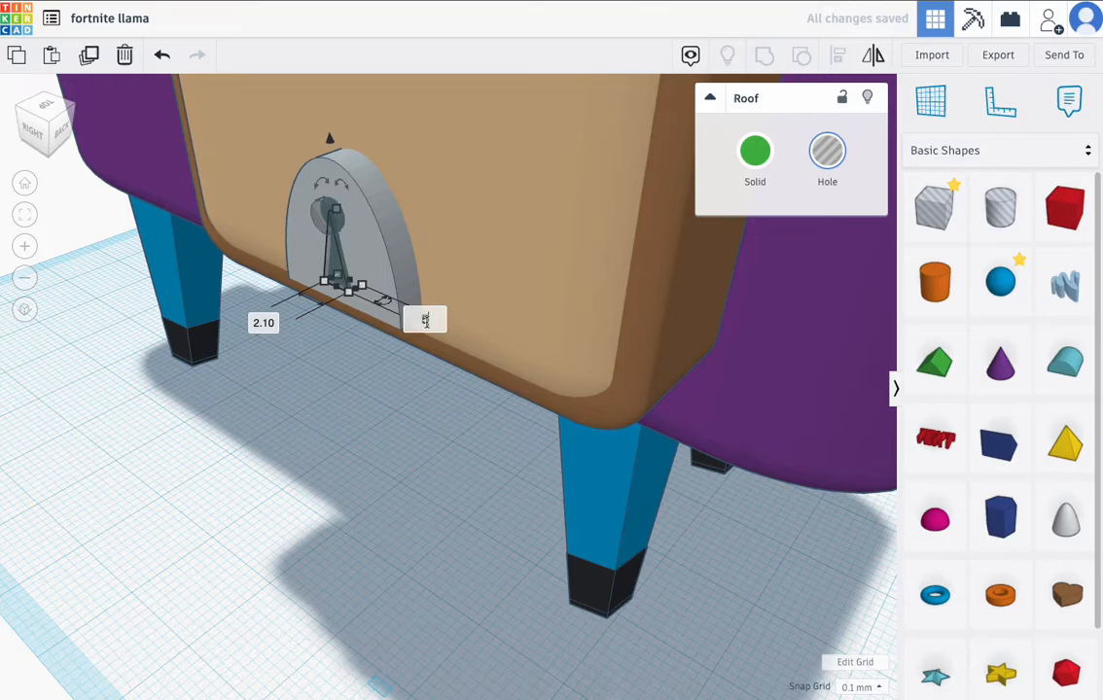
type("5")
key("Return")
- Set the cylinder hole's length to 2 mm and shorten the triangular hole's depth as well
right_click_drag(329, 317, 360, 253)
left_click(366, 198)
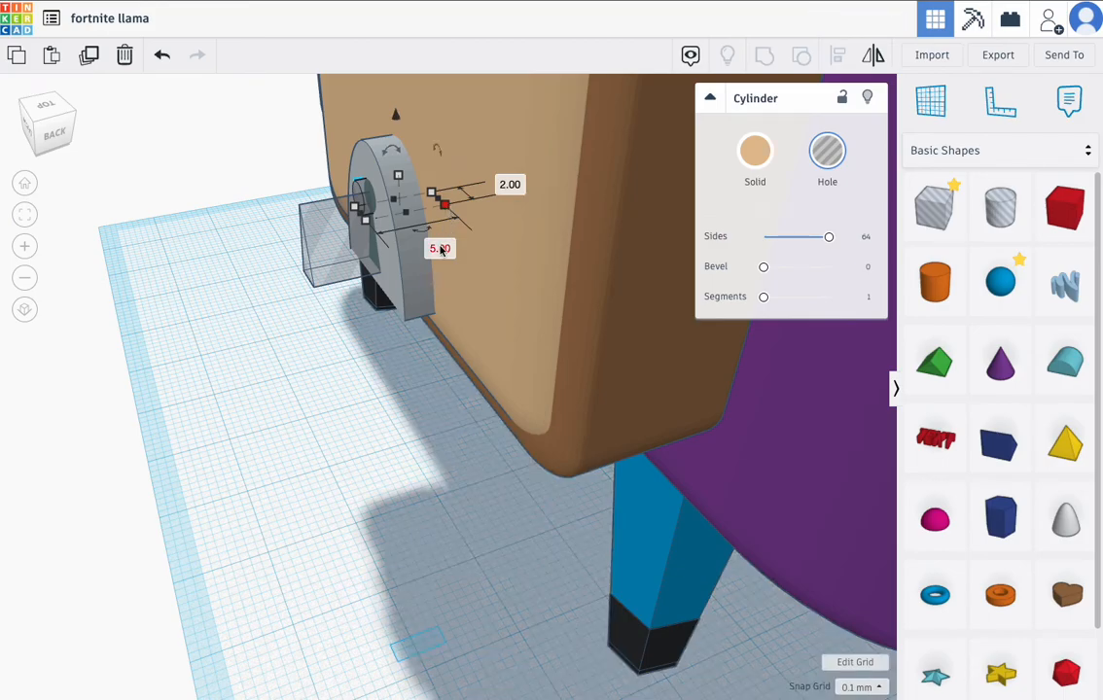
key("Return")
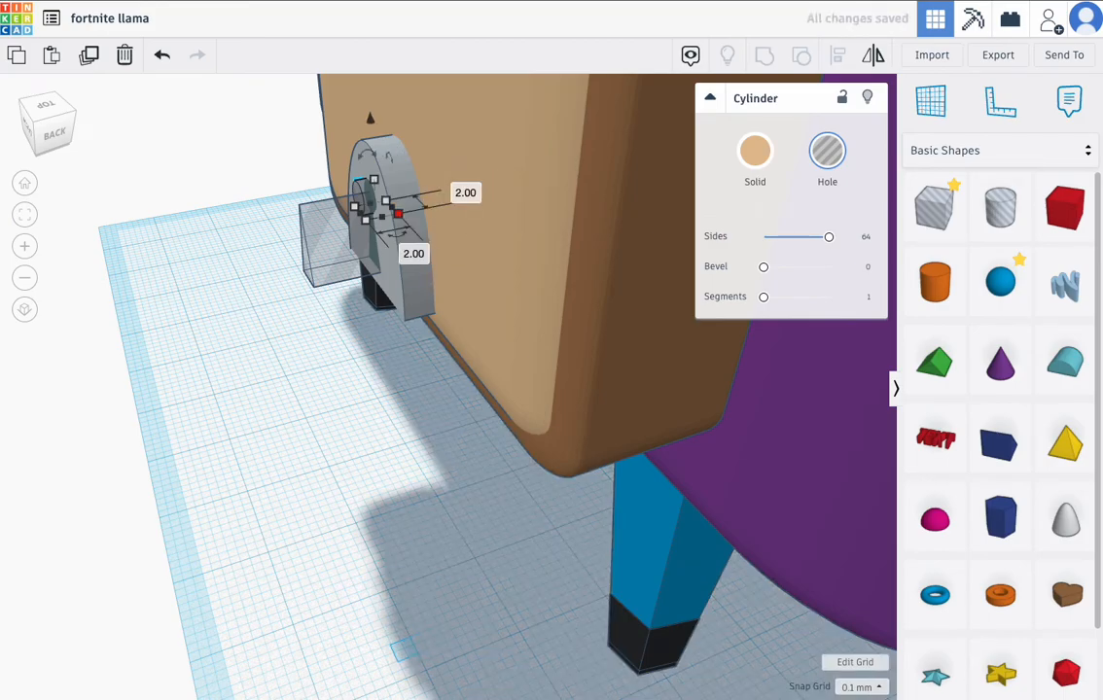
left_click(317, 276)
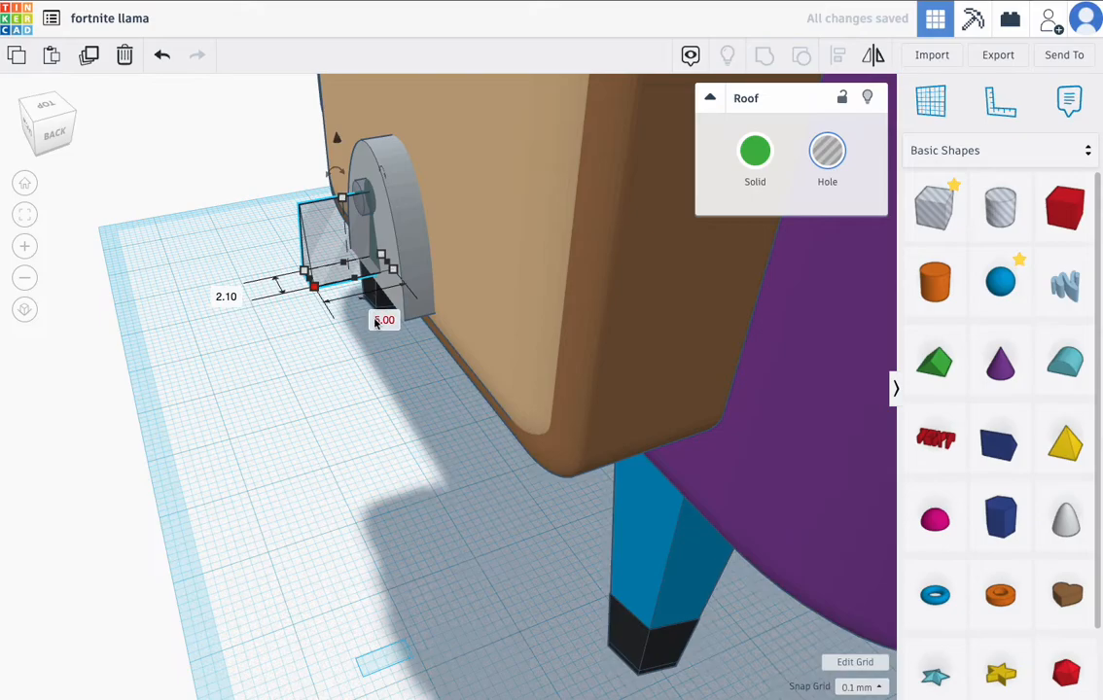
key("Return")
- Select the triangular hole together with the cylinder hole and start aligning them with each other
right_click_drag(321, 311, 525, 297)
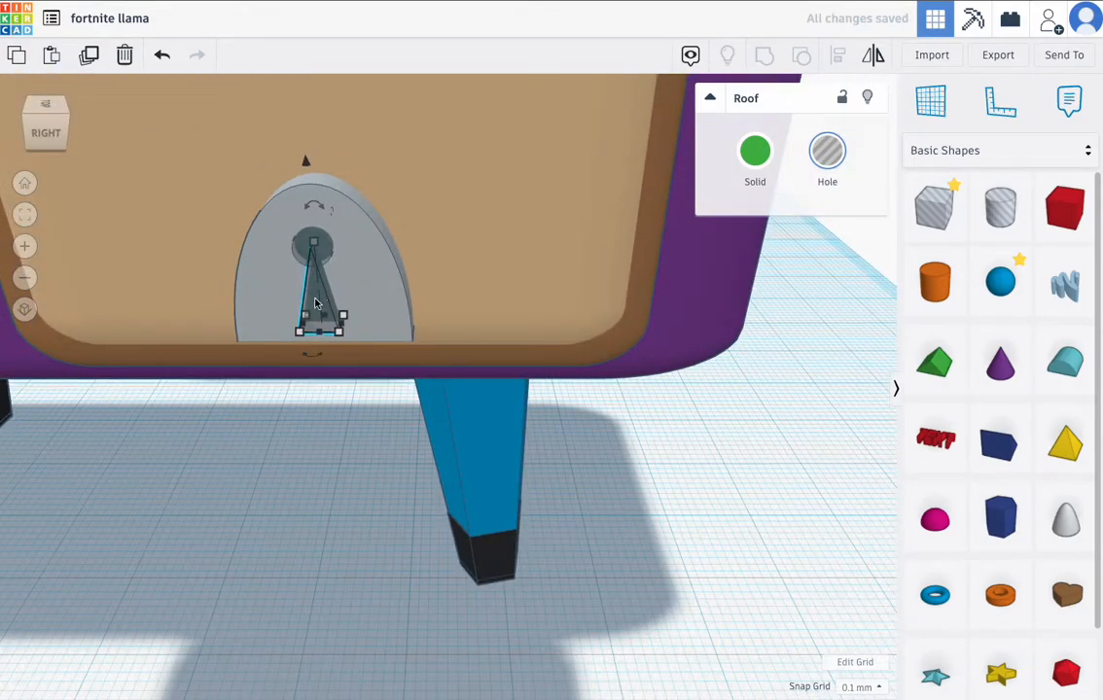
left_click(305, 253, "shift")
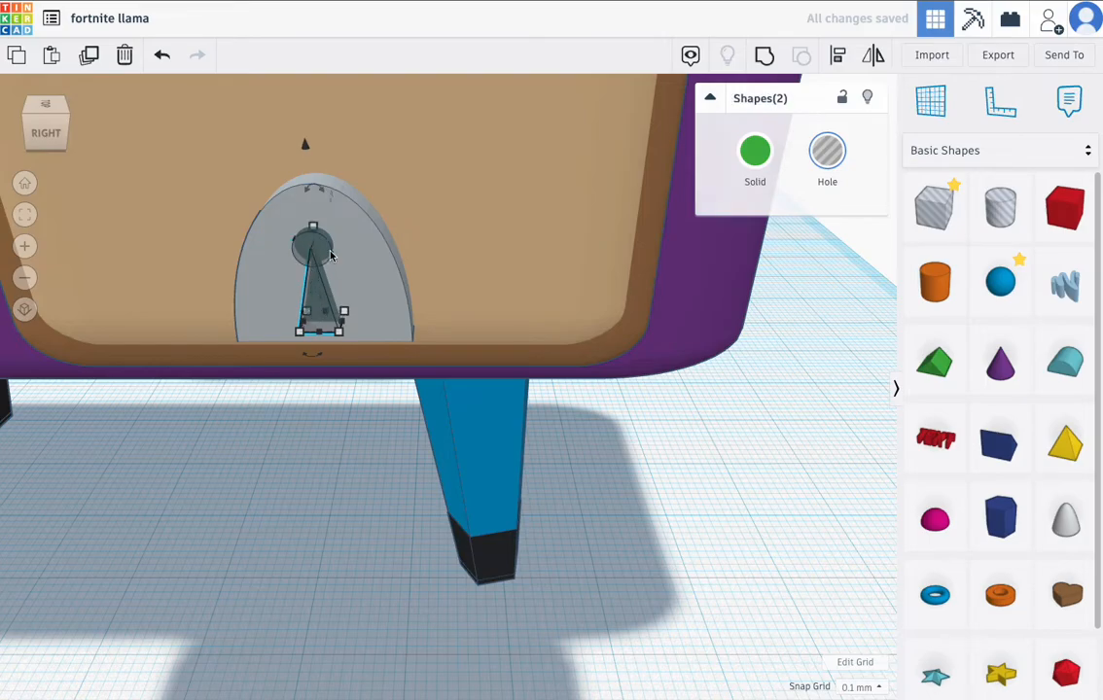
left_click(840, 57)
right_click_drag(453, 281, 377, 298)
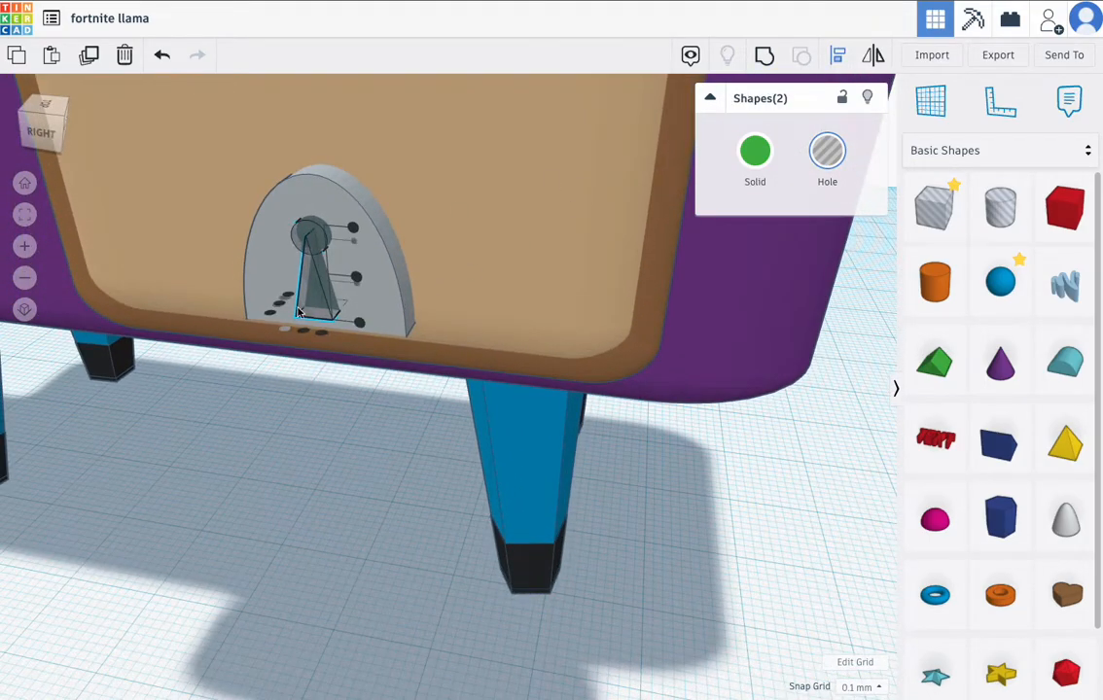